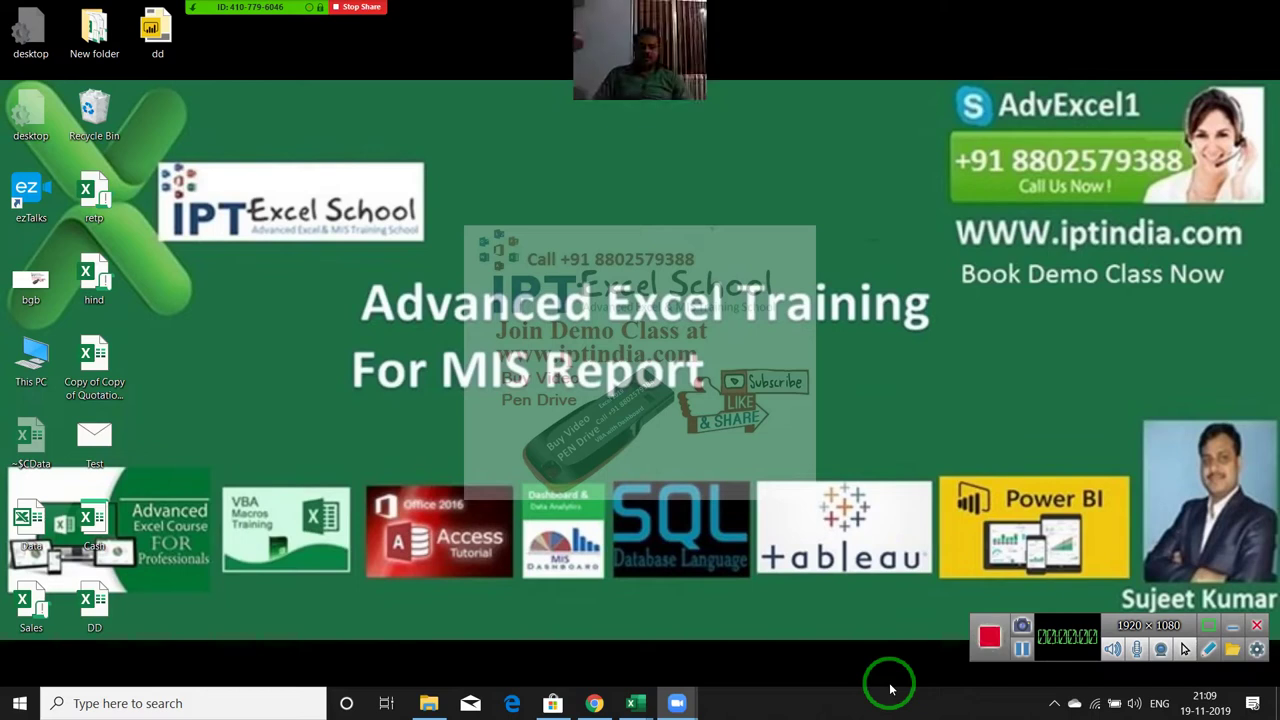
# Step: Stop the meeting recording from the meeting's extra options
pyautogui.click(86, 14)
pyautogui.click(163, 14)
pyautogui.click(528, 14)
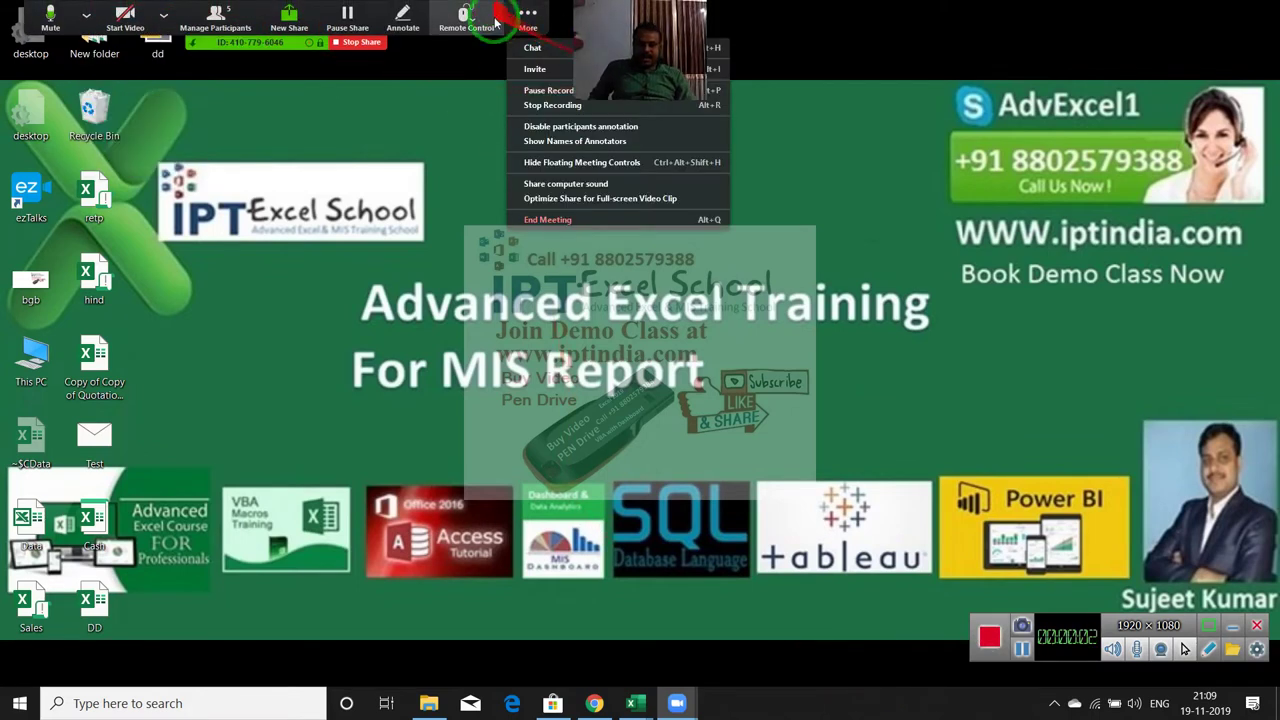
pyautogui.click(560, 105)
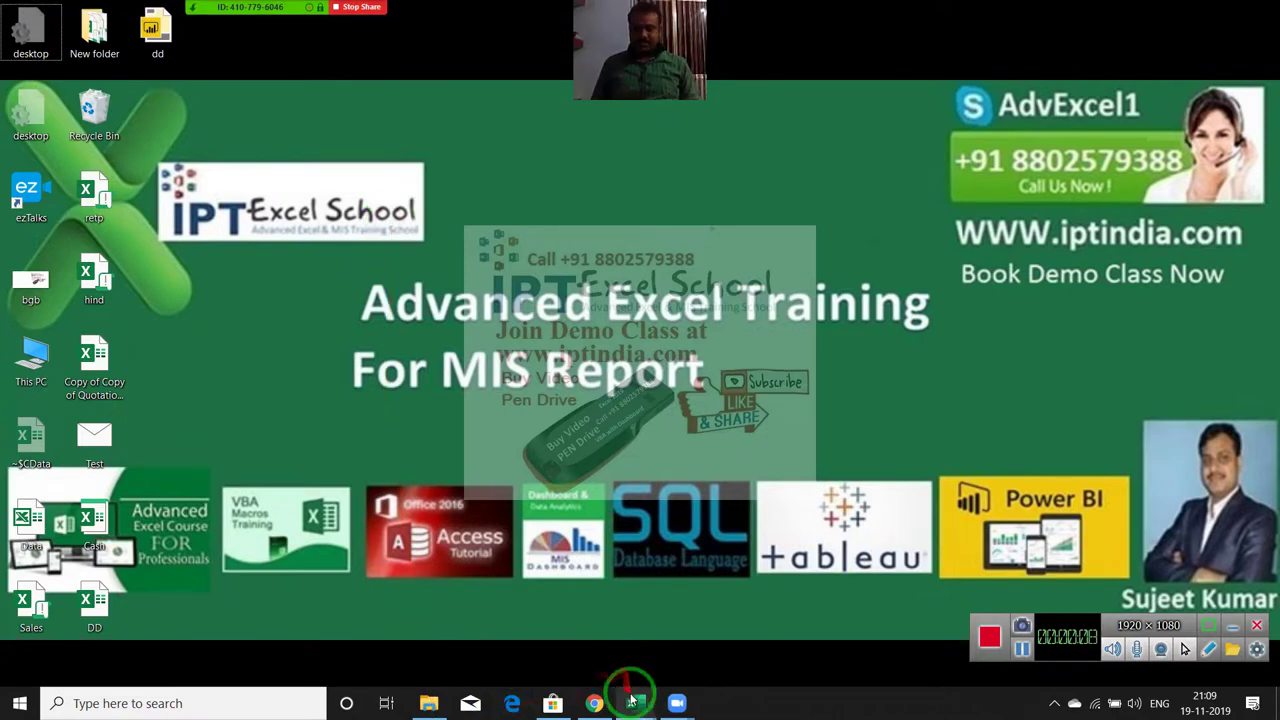
# Step: Bring the Book6 workbook forward and insert BAHTTEXT from the Text function library into A1
pyautogui.moveTo(631, 692)
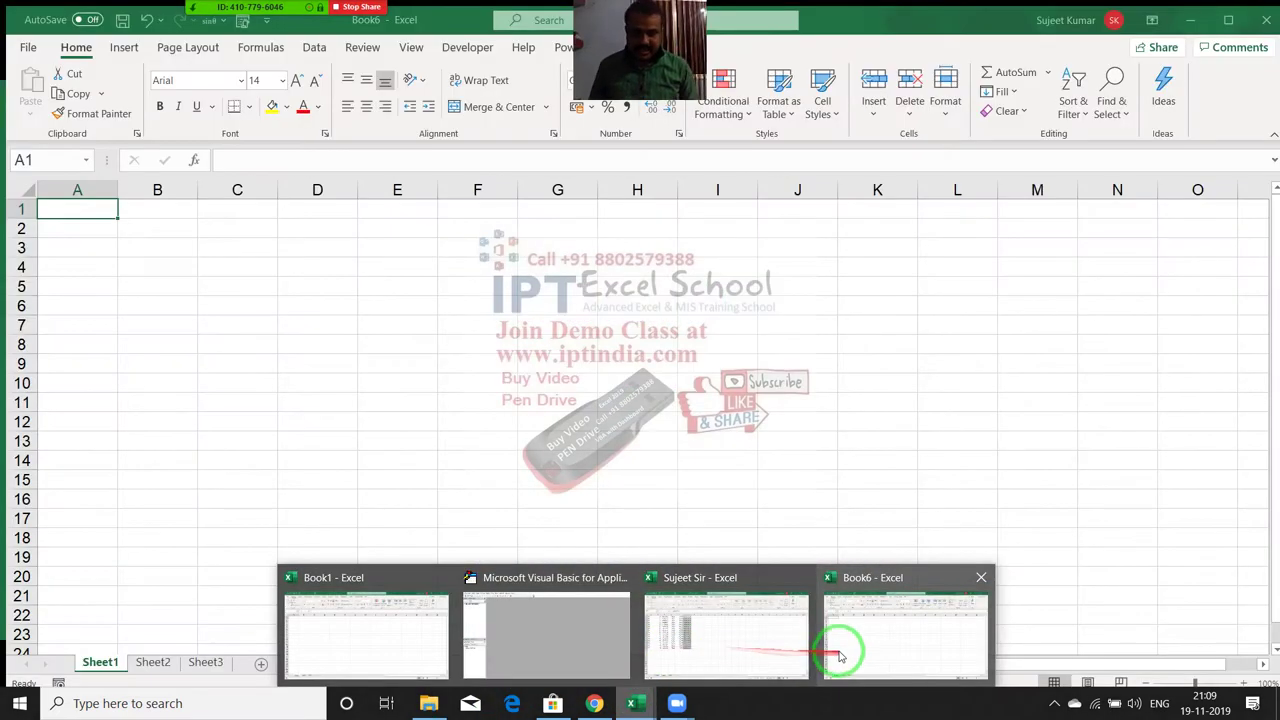
pyautogui.click(840, 648)
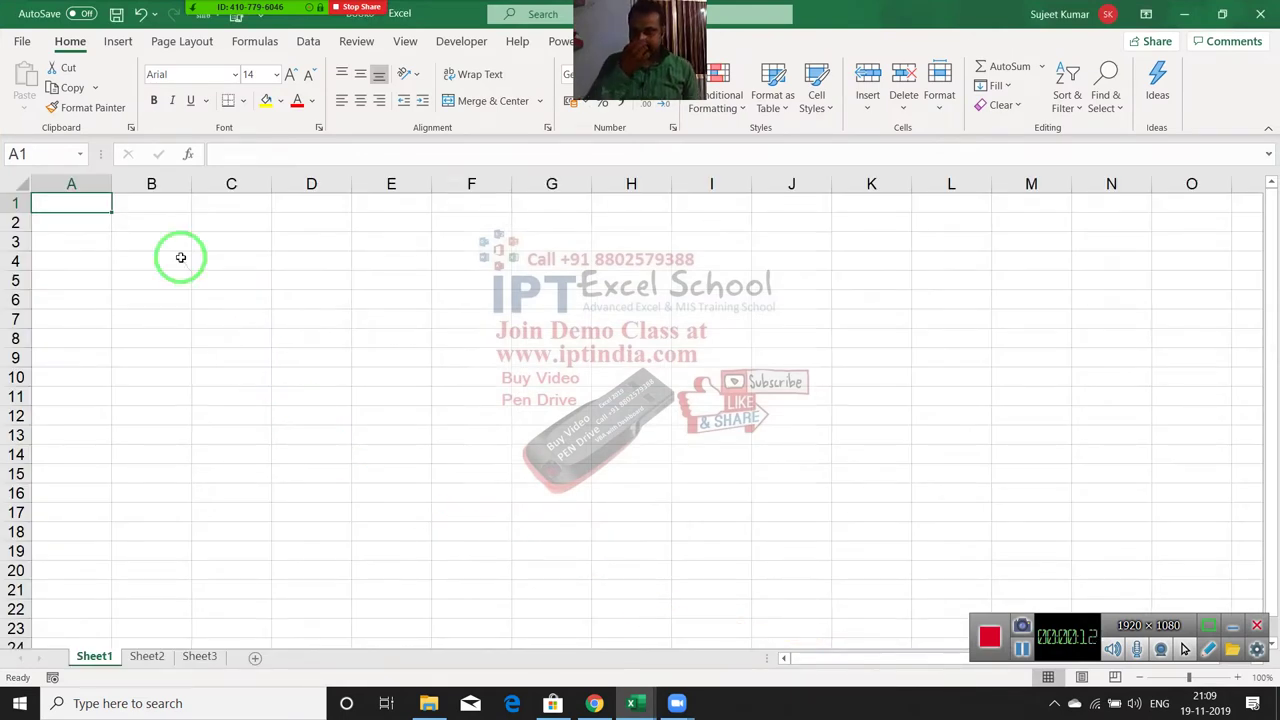
pyautogui.click(255, 41)
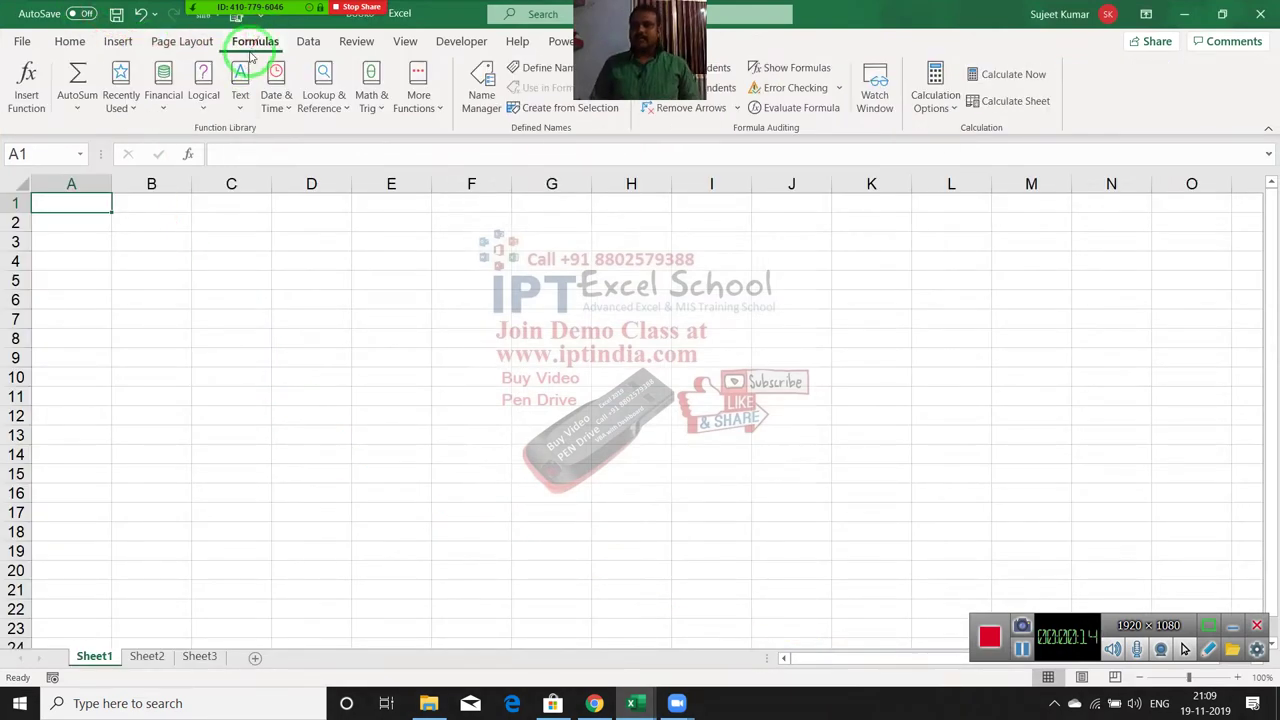
pyautogui.click(206, 106)
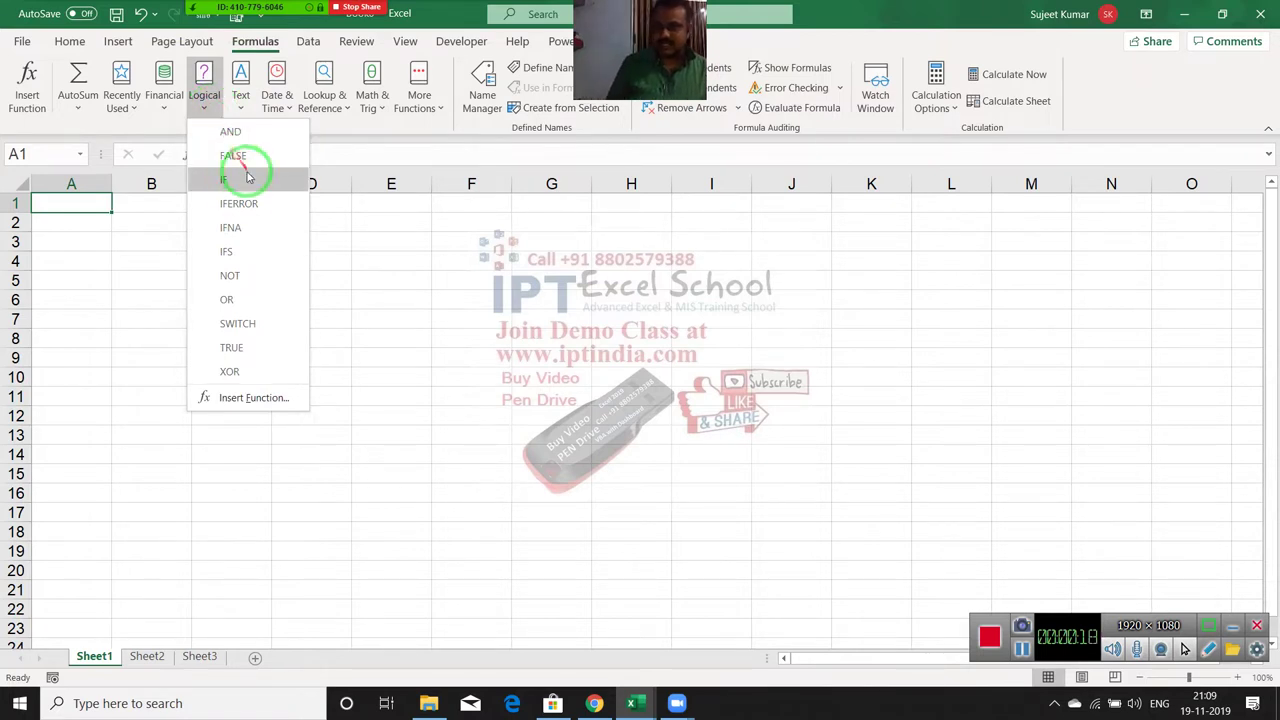
pyautogui.click(241, 80)
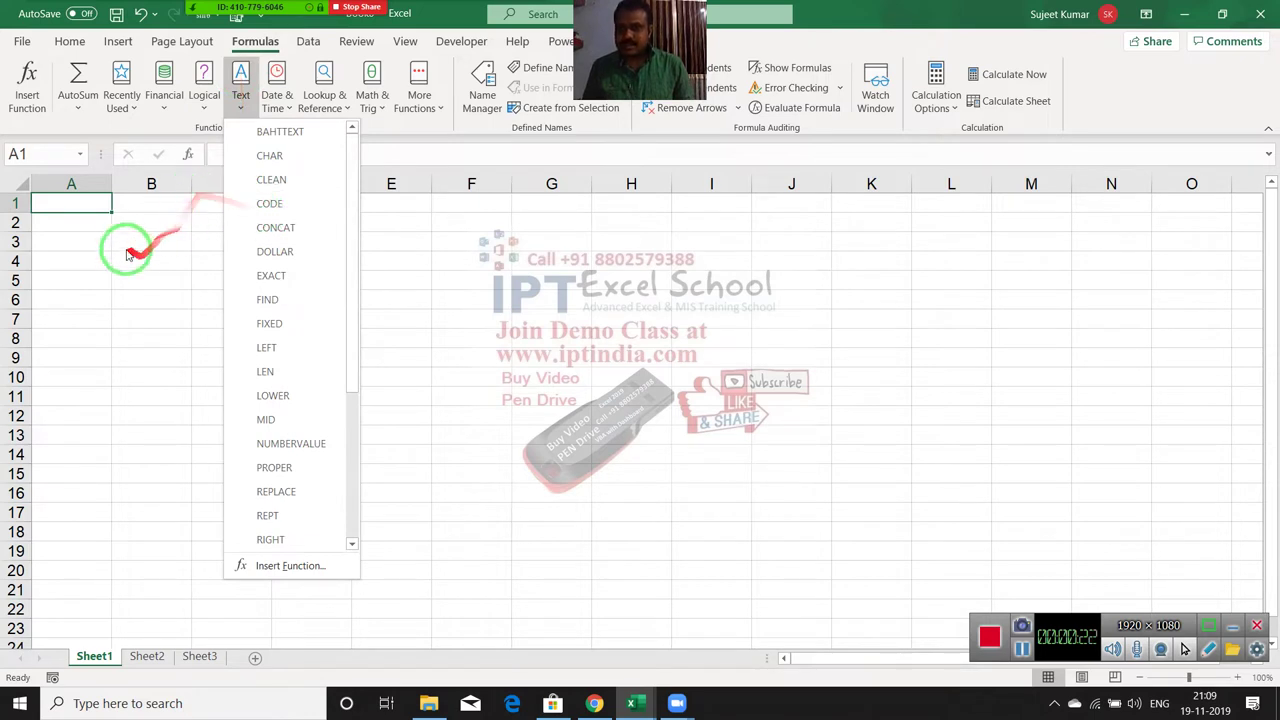
pyautogui.click(262, 131)
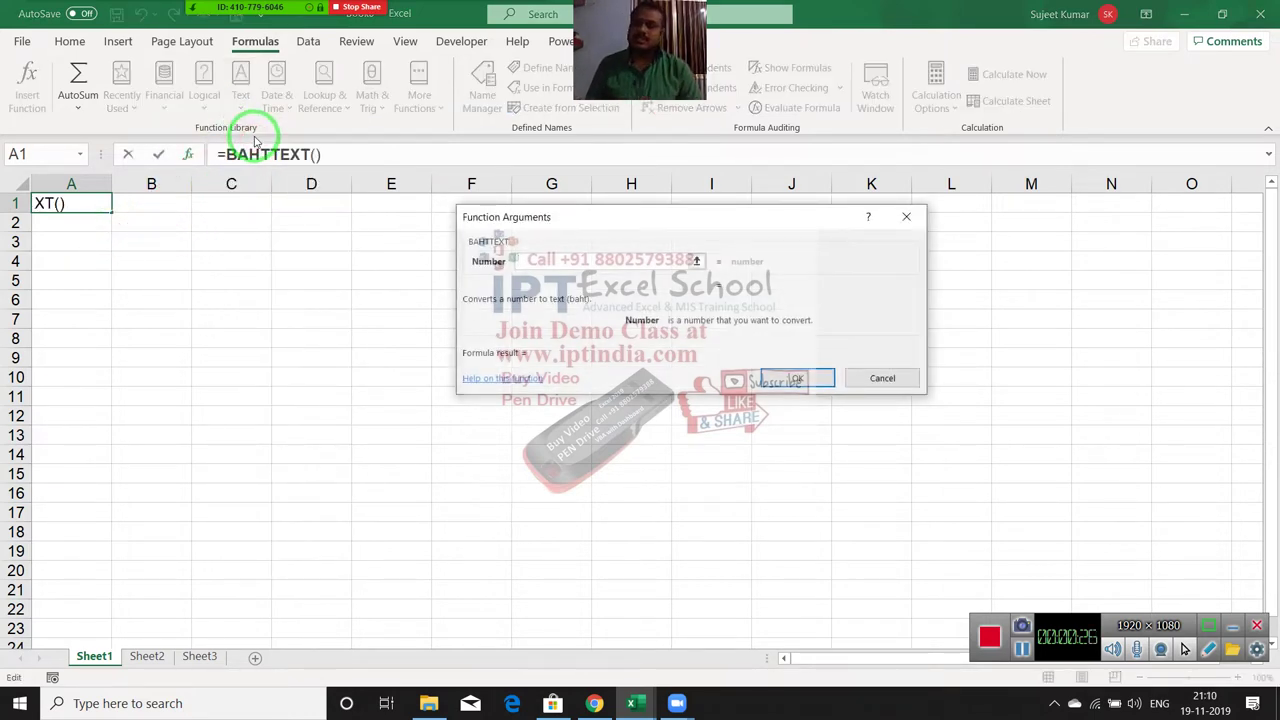
# Step: Evaluate BAHTTEXT(150) in A1, then delete the result
pyautogui.write('150')
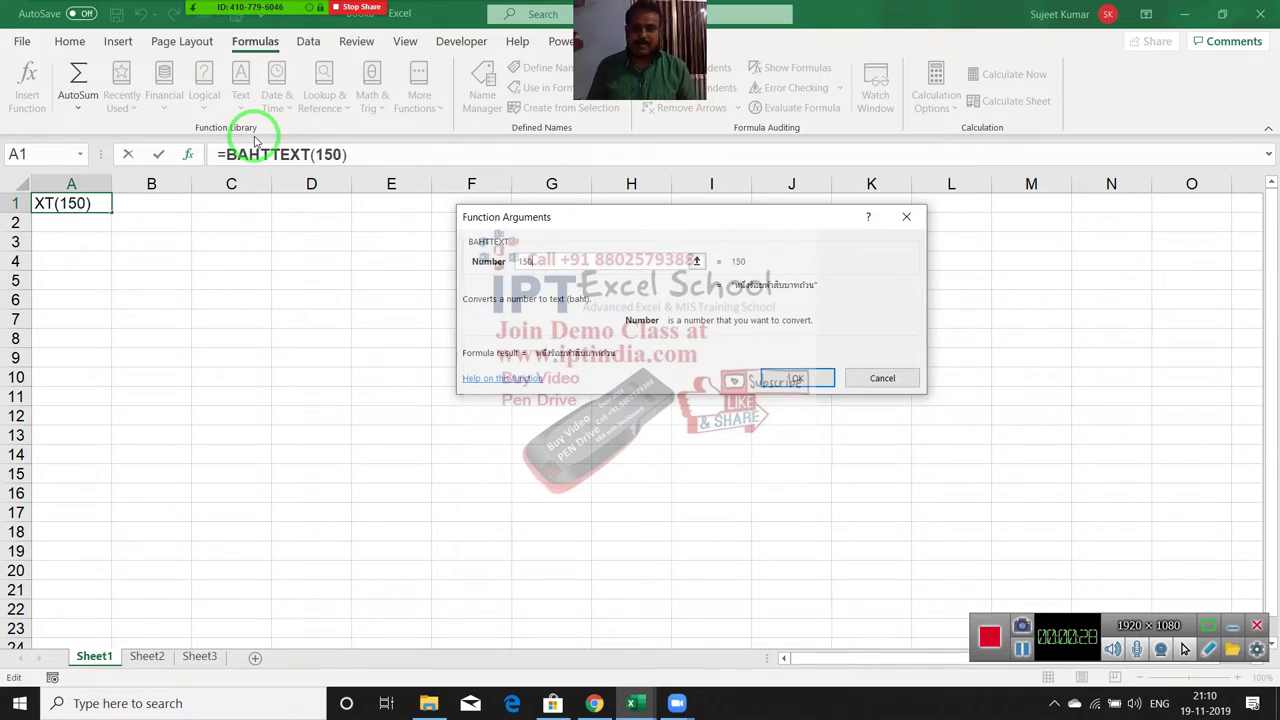
pyautogui.press('Return')
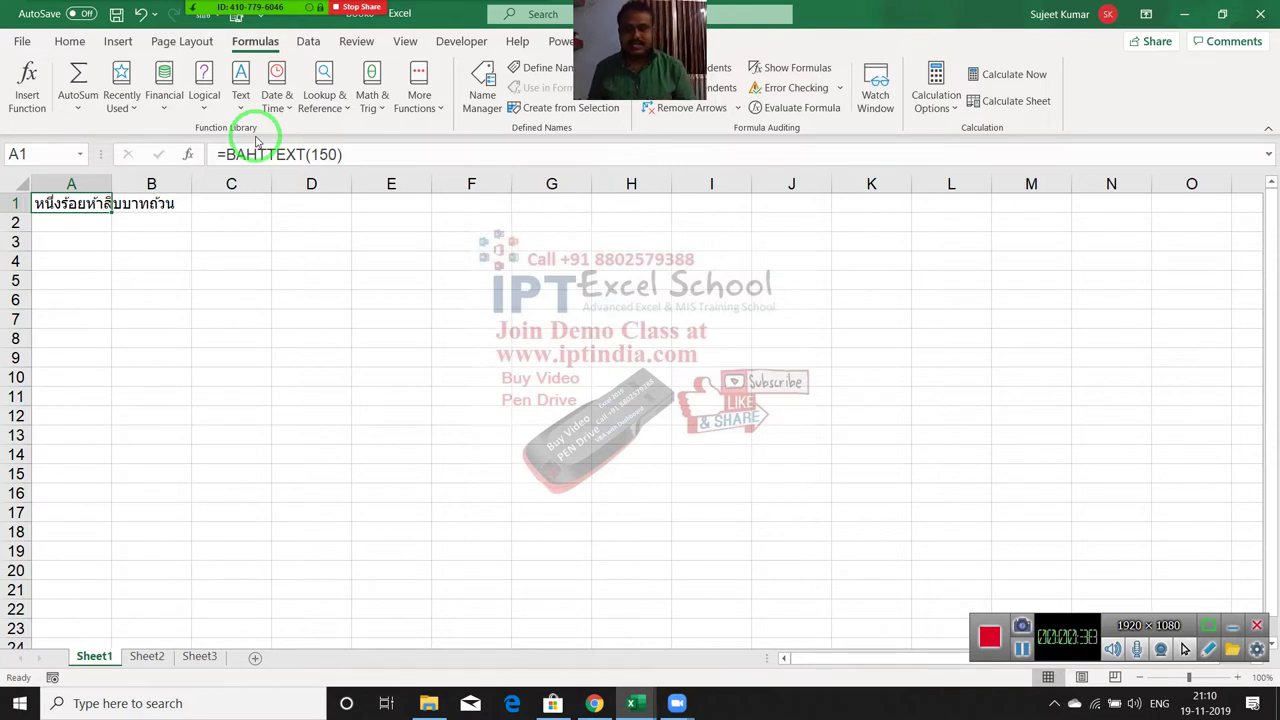
pyautogui.press('Delete')
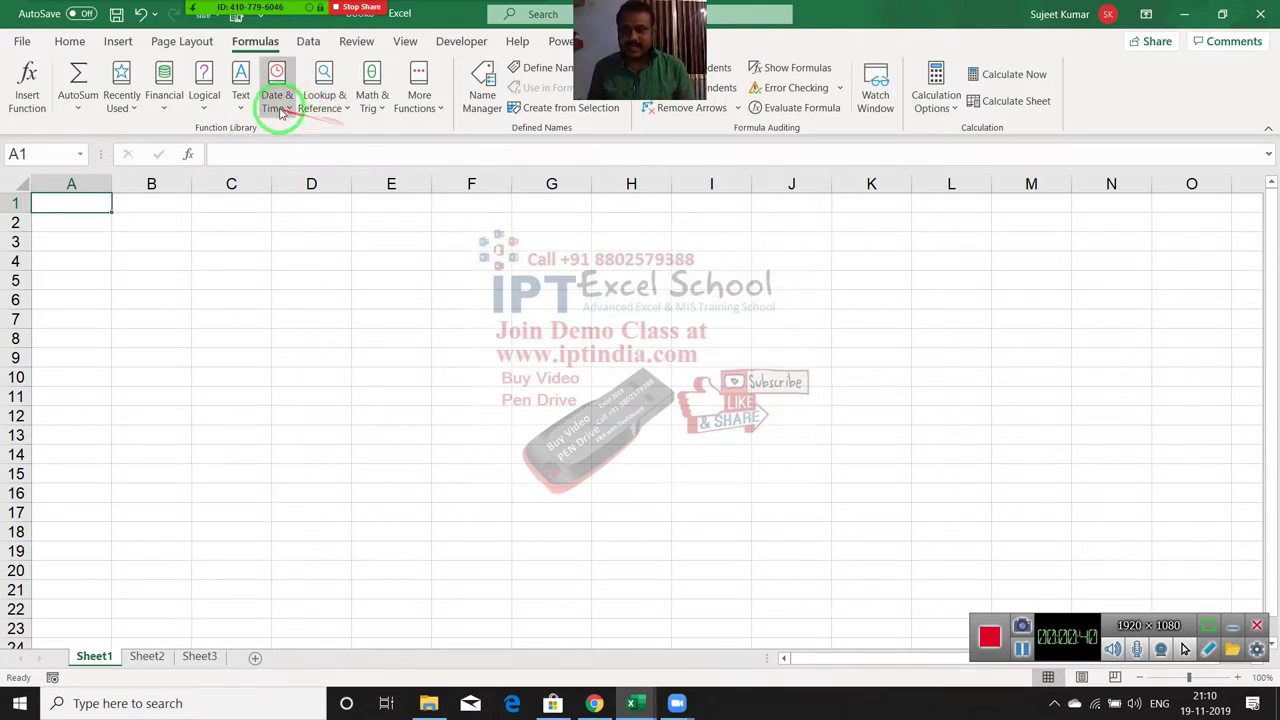
# Step: Close the function list and enter the letter A in C2
pyautogui.click(245, 100)
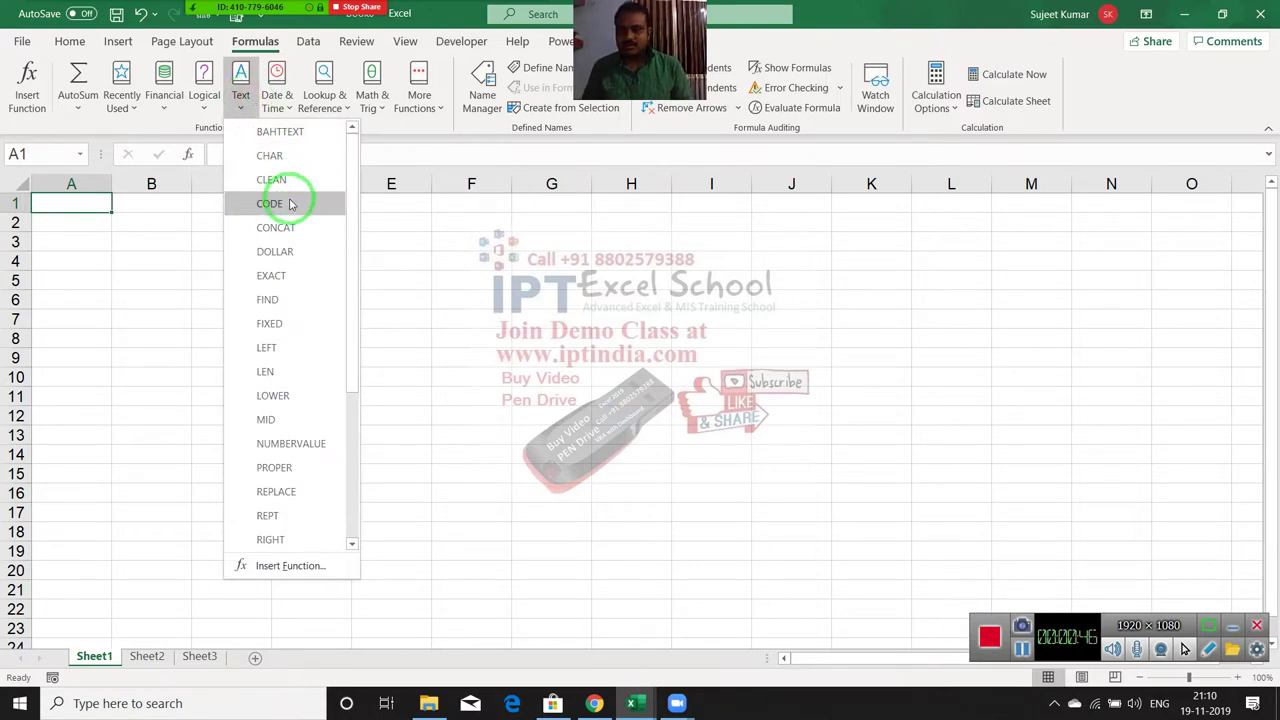
pyautogui.click(137, 257)
pyautogui.click(206, 213)
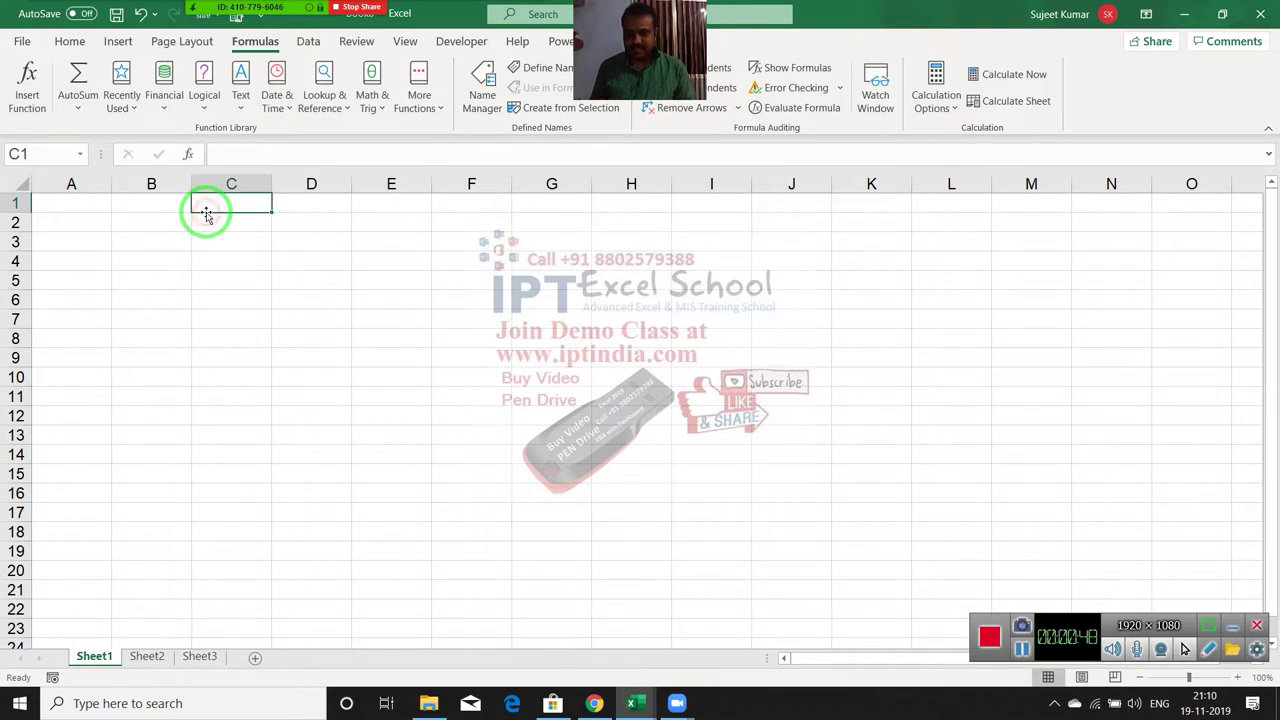
pyautogui.press('Down')
pyautogui.write('A')
pyautogui.press('Tab')
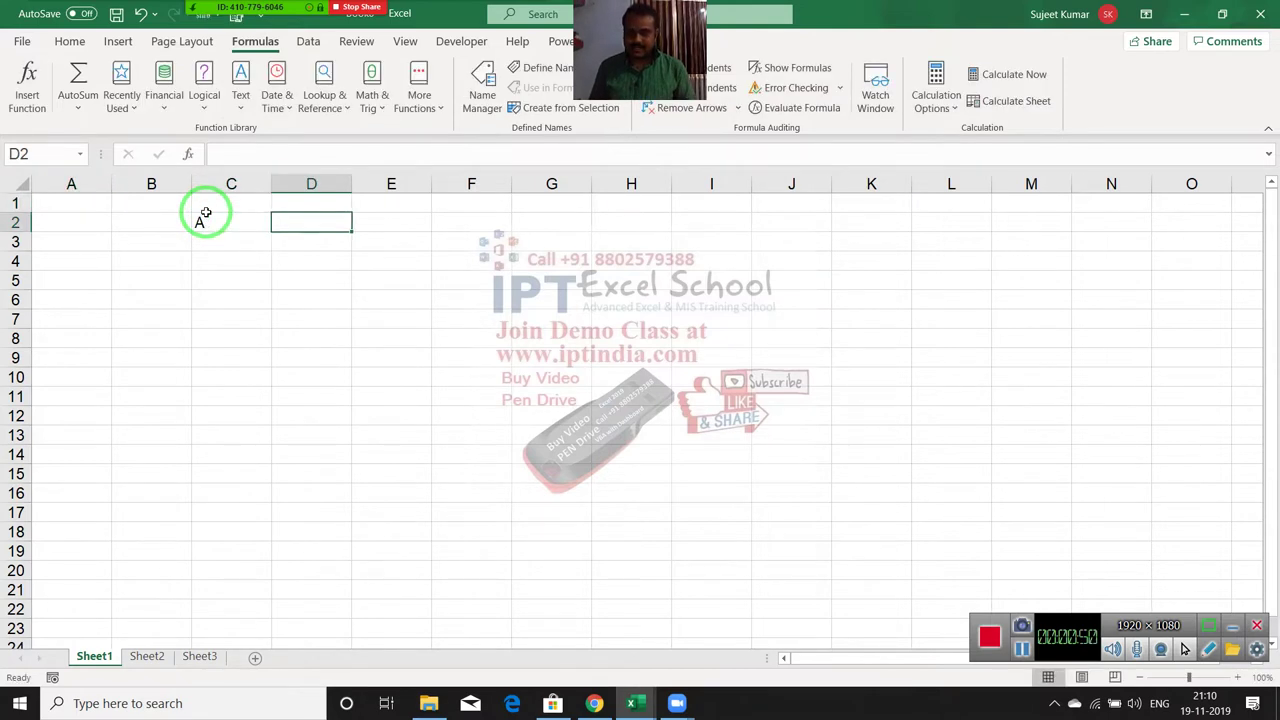
# Step: Enter =CODE(C2) in D2 to show the character code 65
pyautogui.write('=co')
pyautogui.press('Tab')
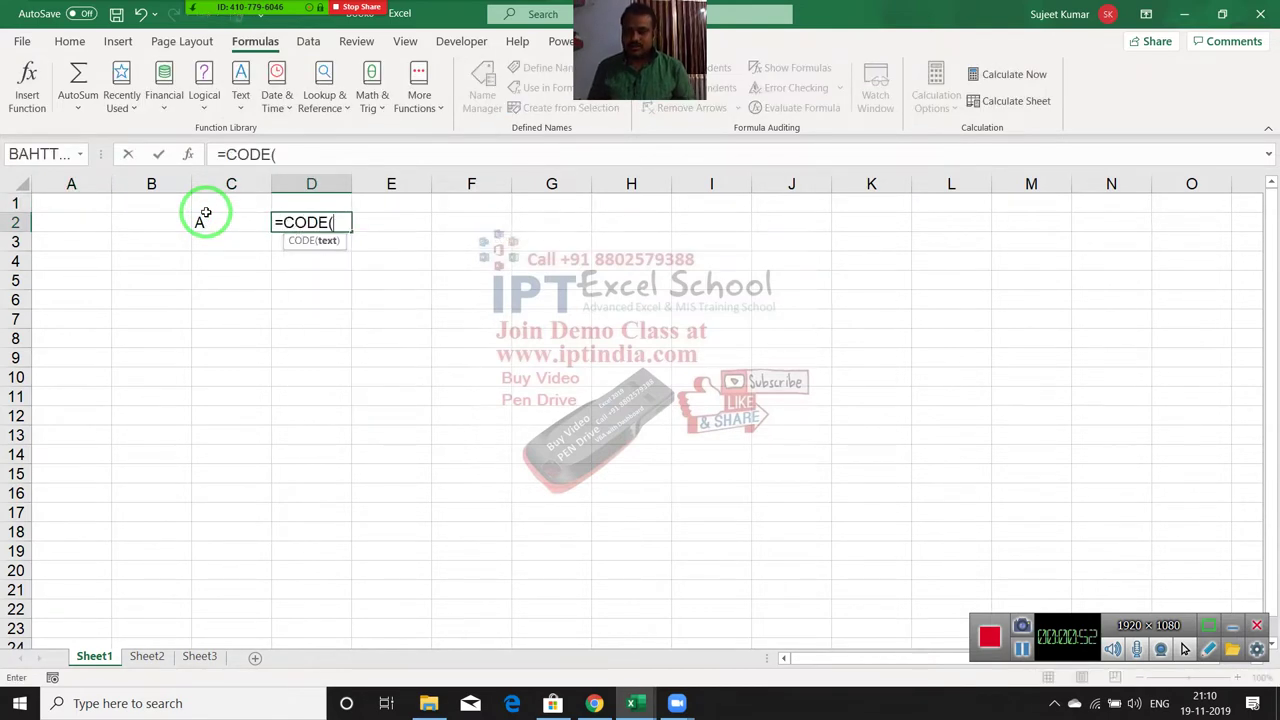
pyautogui.click(205, 216)
pyautogui.press('Return')
# Step: Enter =CHAR(D2) in E2 to turn 65 back into A
pyautogui.press('Up')
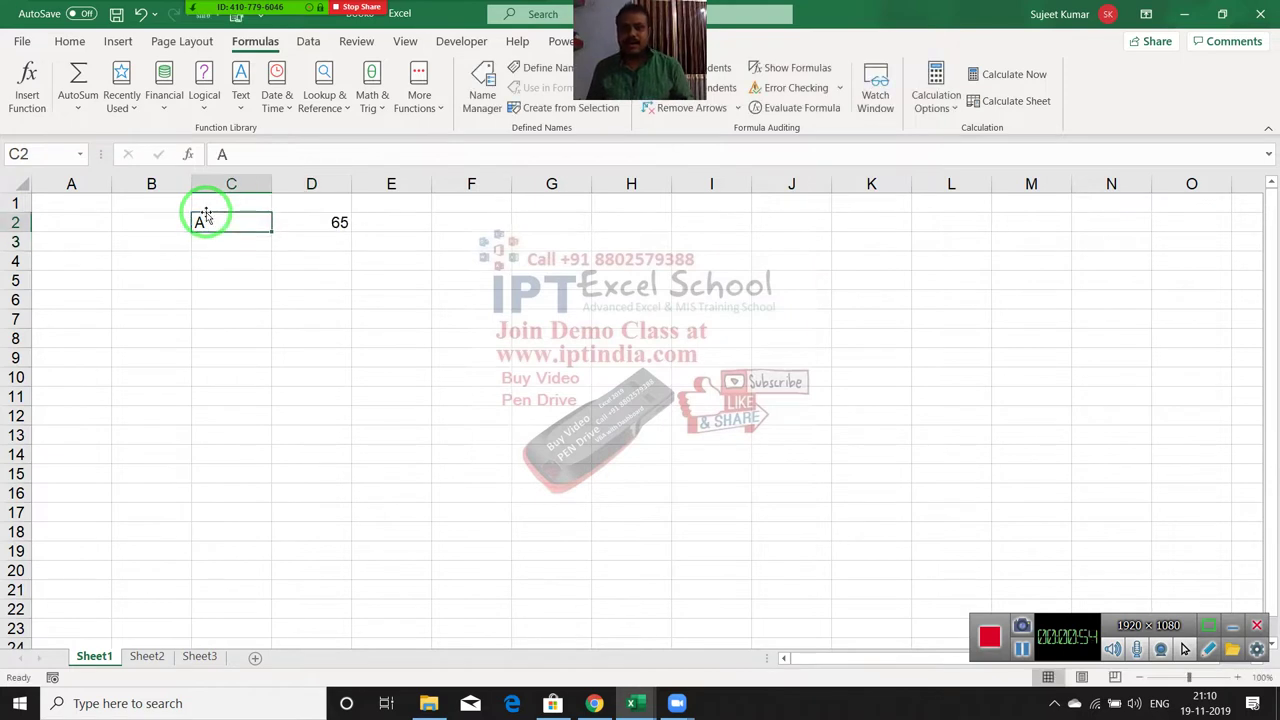
pyautogui.press('Right')
pyautogui.press('Right')
pyautogui.write('=')
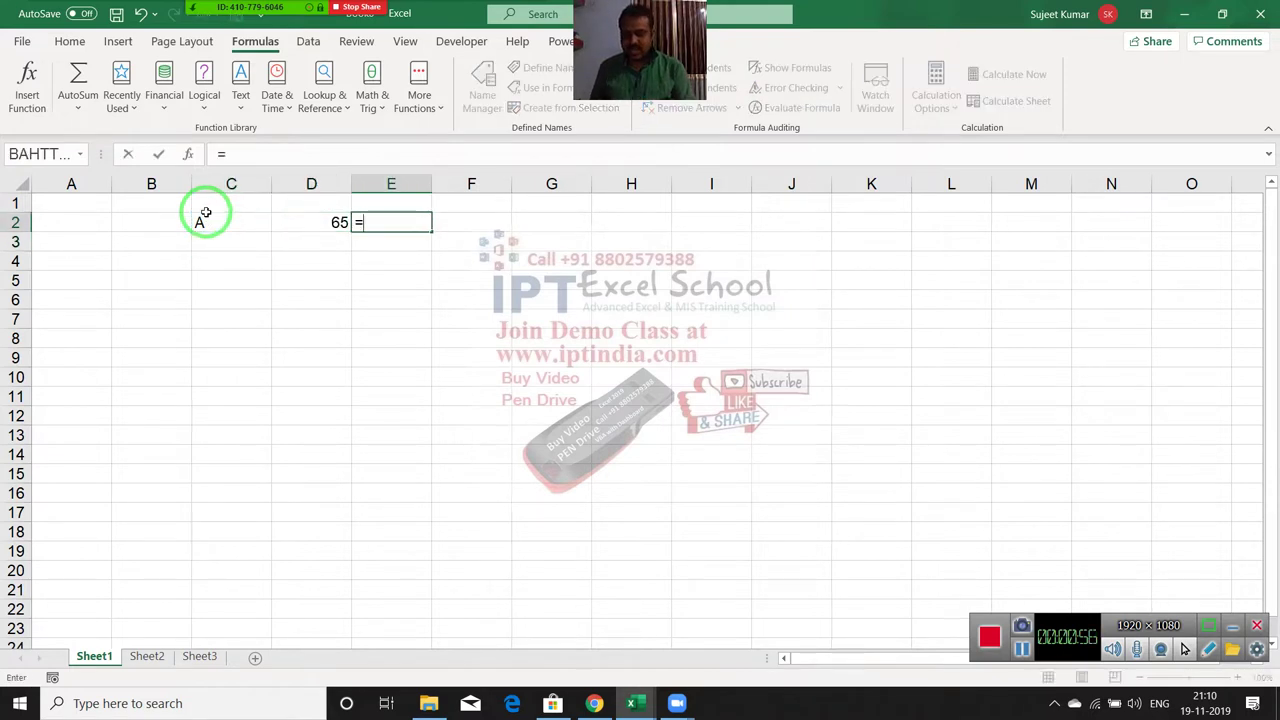
pyautogui.write('ch')
pyautogui.press('Tab')
pyautogui.press('Left')
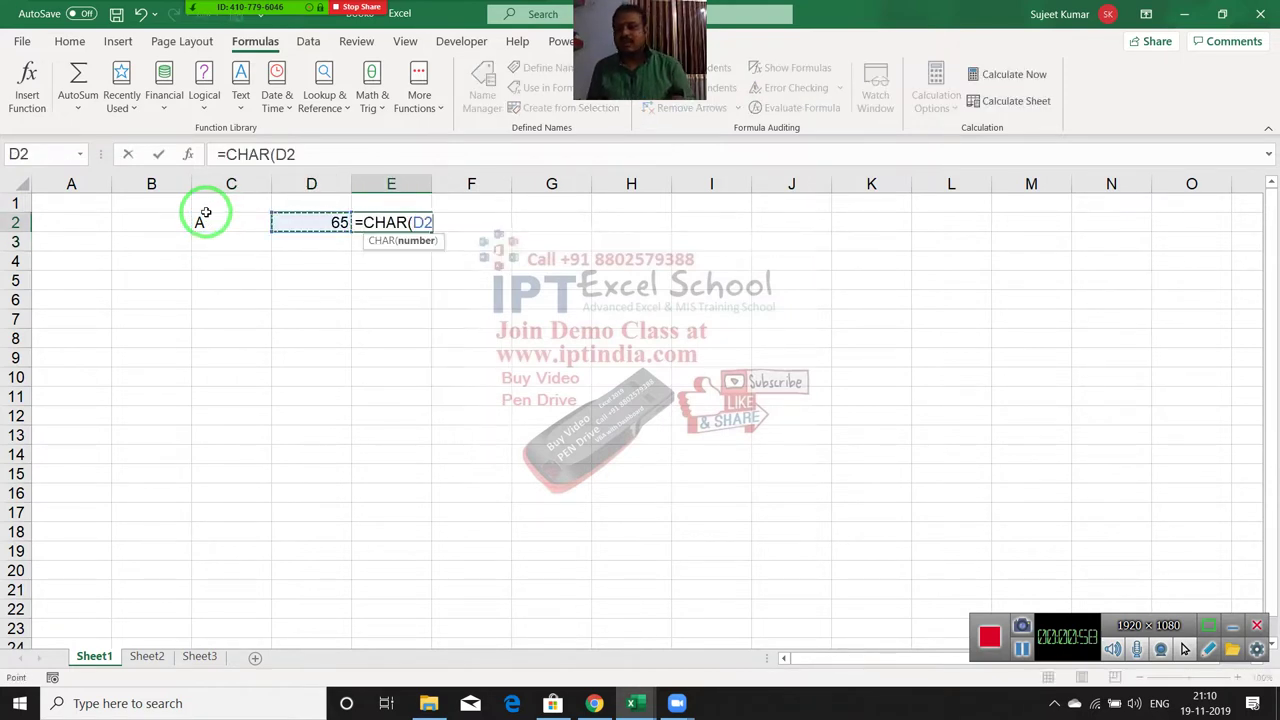
pyautogui.hotkey('ctrl', 'Return')
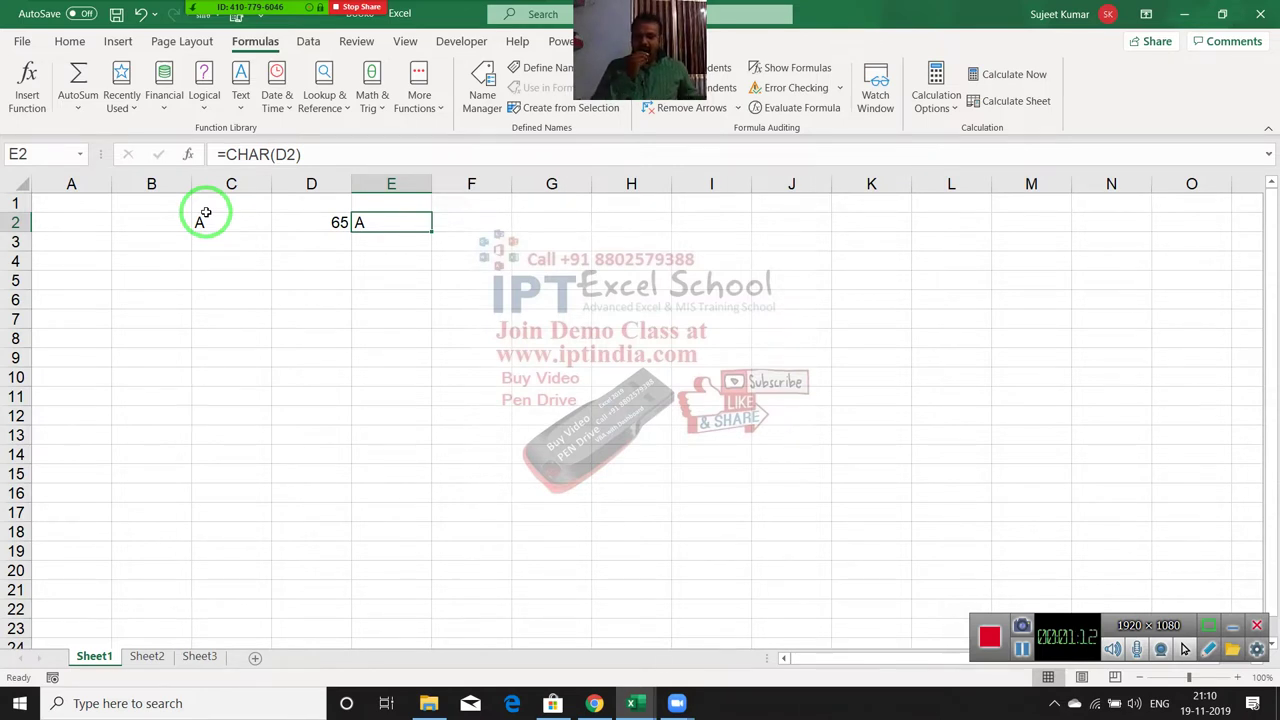
# Step: Enter a full name padded with extra spaces in B7 and the first name alone in B8 and B9
pyautogui.click(259, 276)
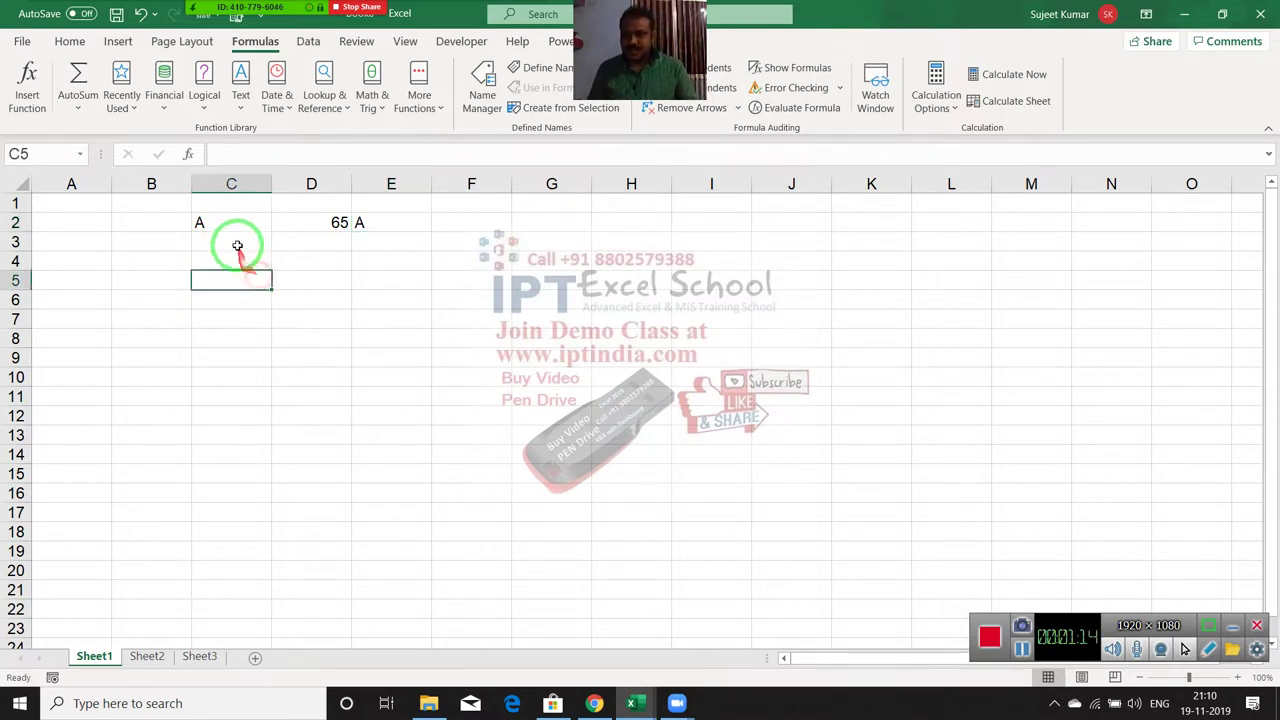
pyautogui.moveTo(234, 220); pyautogui.dragTo(306, 221)
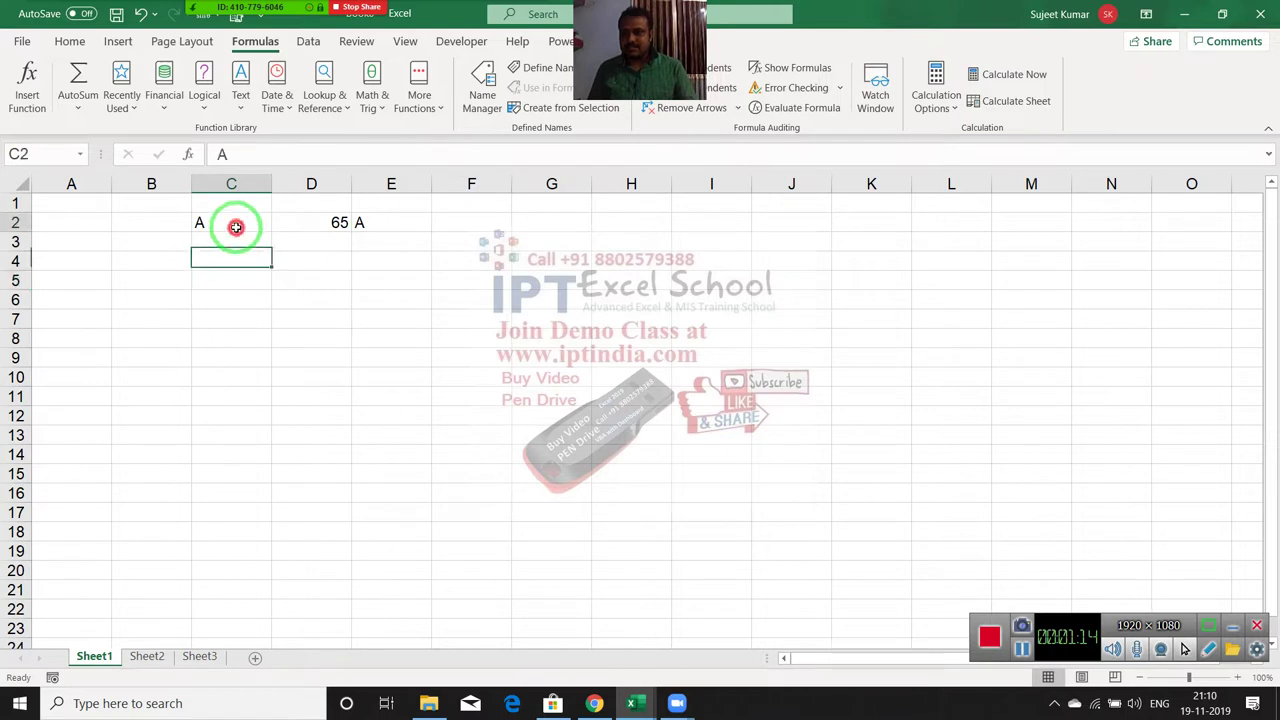
pyautogui.click(128, 318)
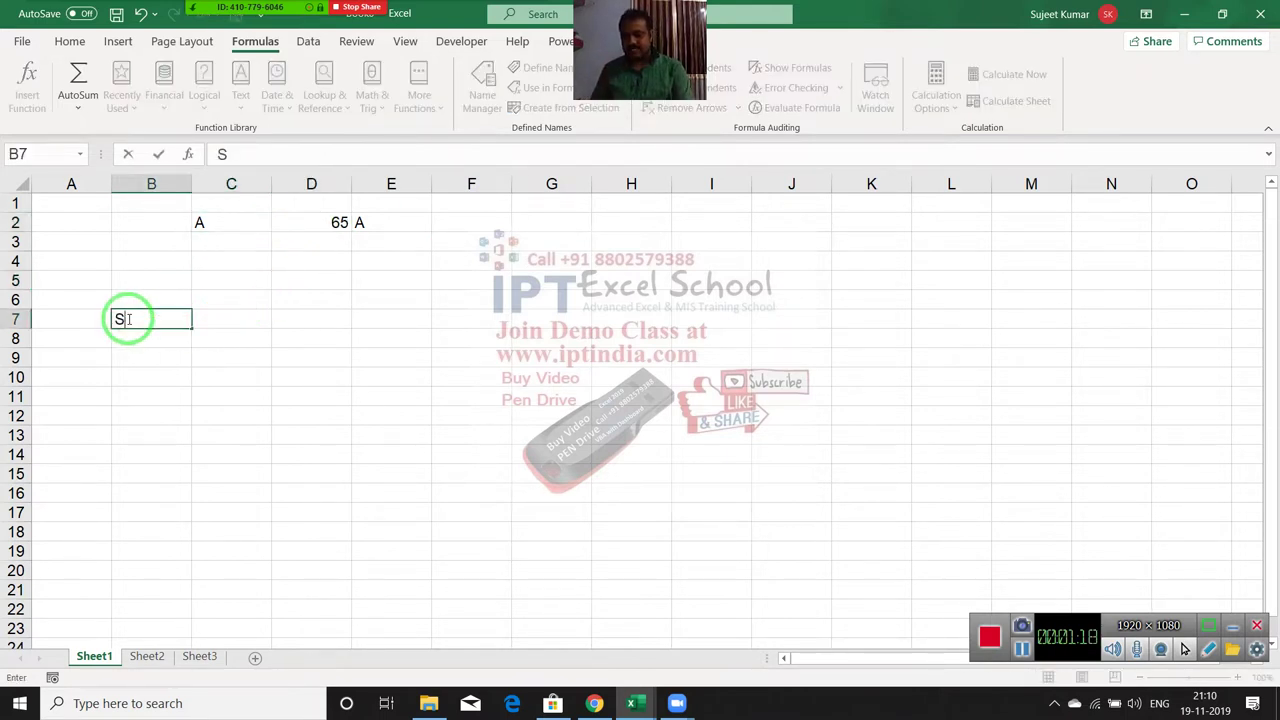
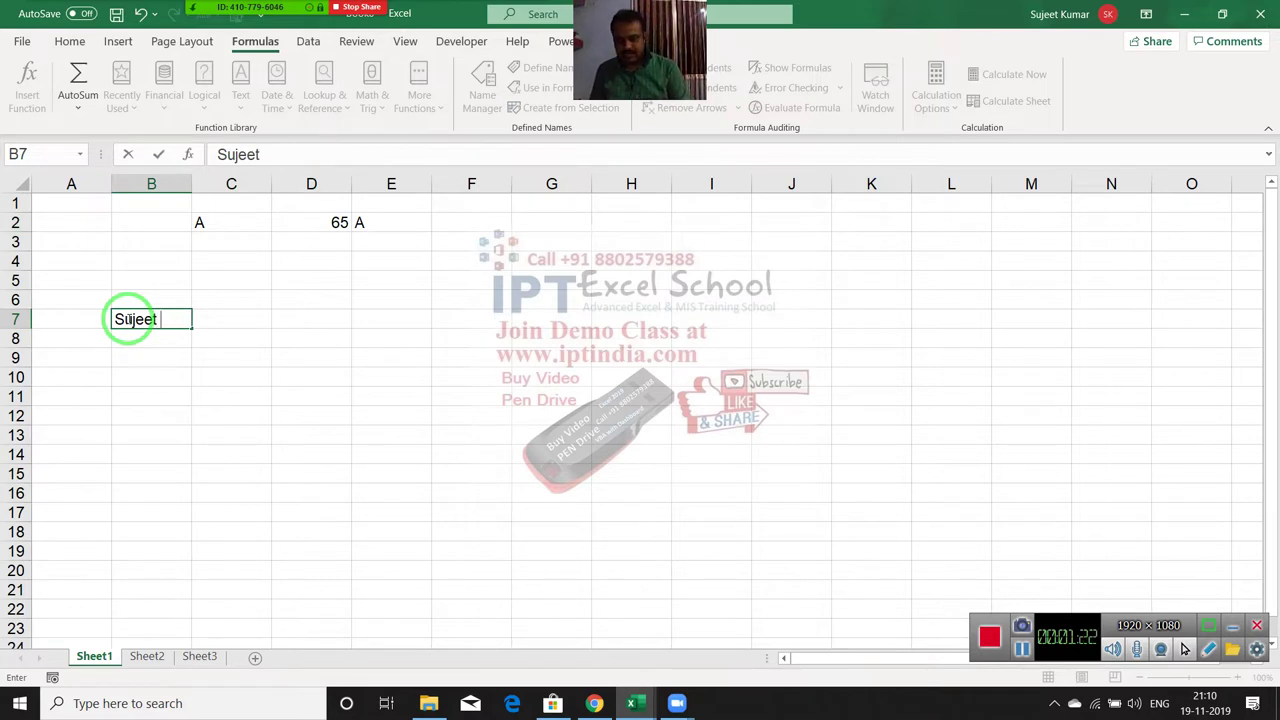
pyautogui.press('Return')
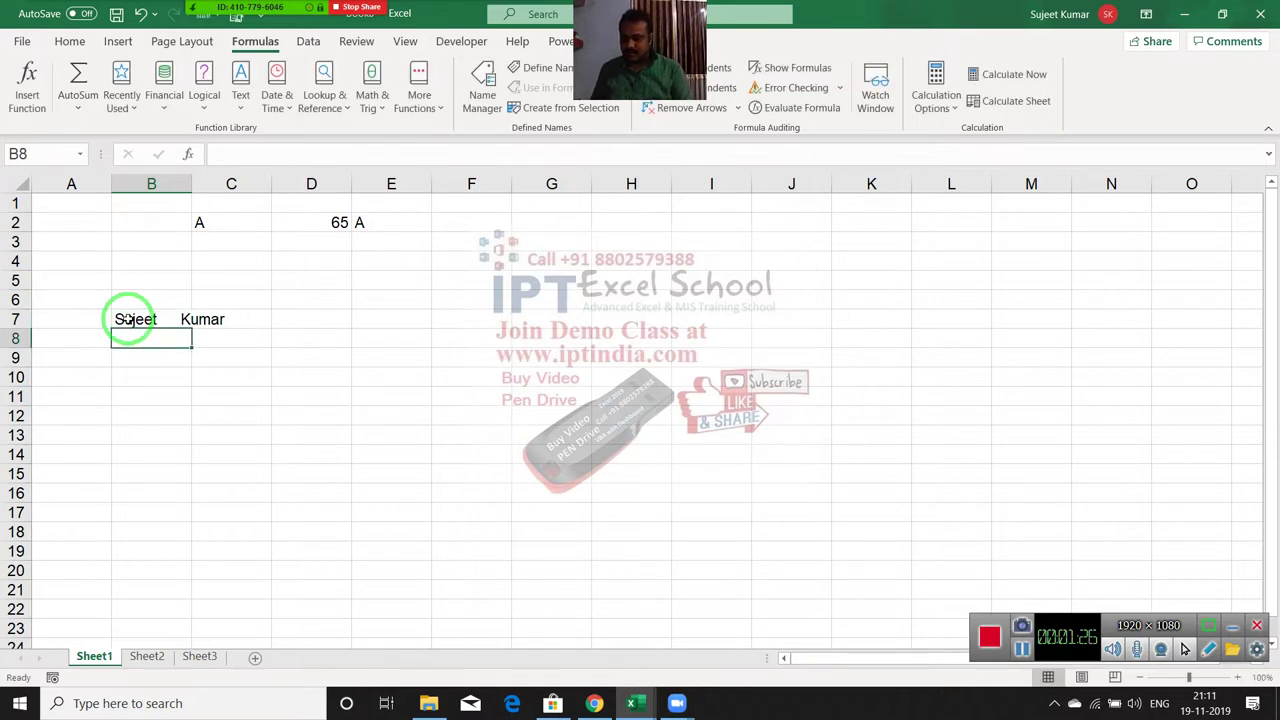
pyautogui.write('Suj')
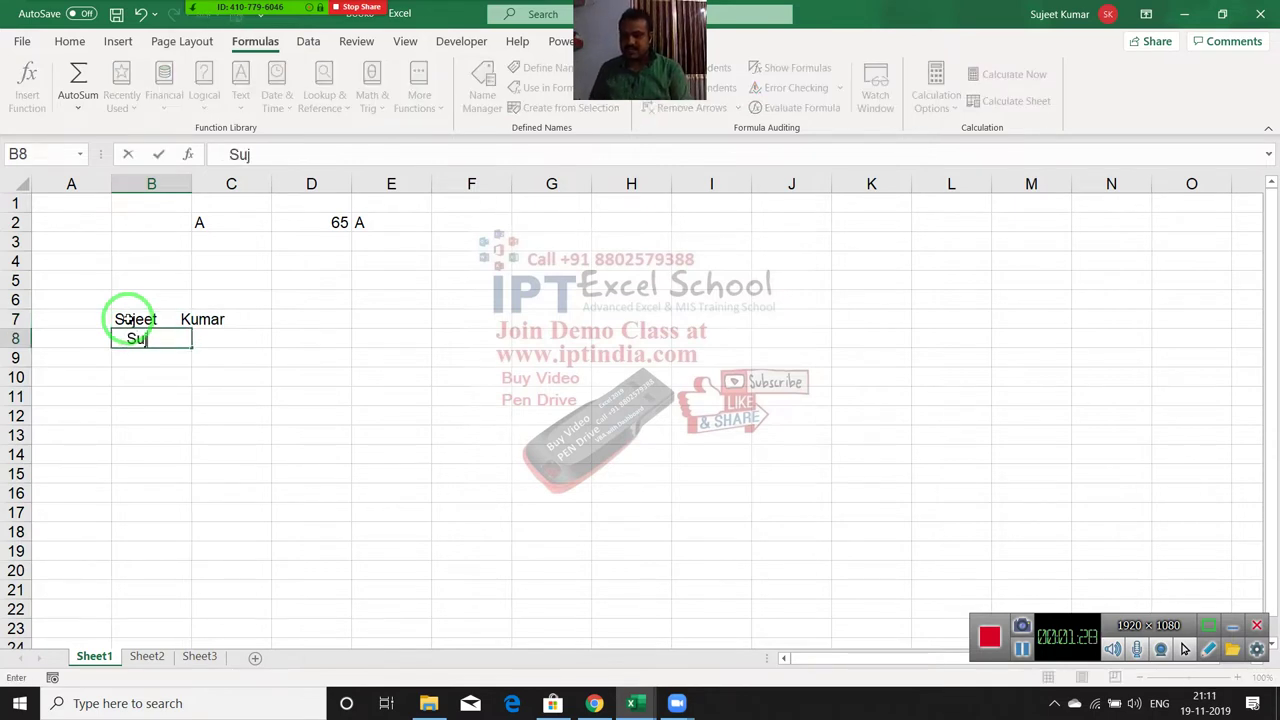
pyautogui.write('eet')
pyautogui.press('Return')
pyautogui.write('Su')
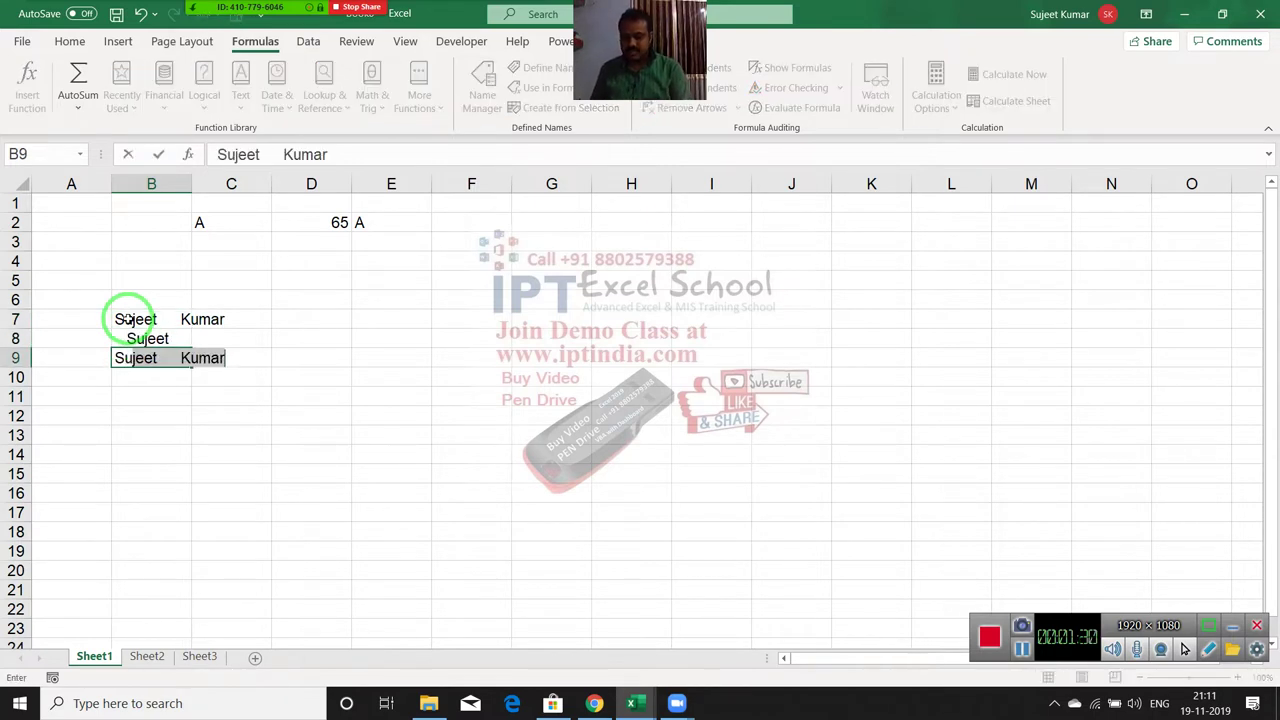
pyautogui.write('jee')
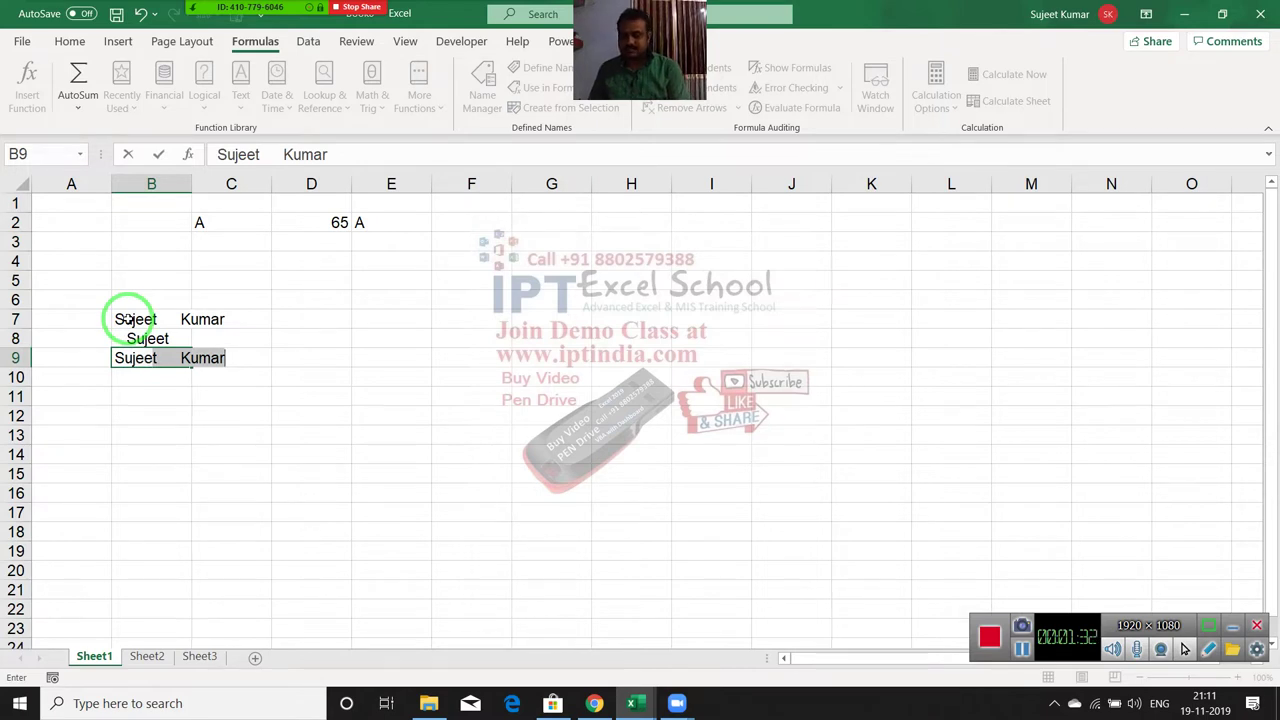
pyautogui.write('t')
pyautogui.press('BackSpace')
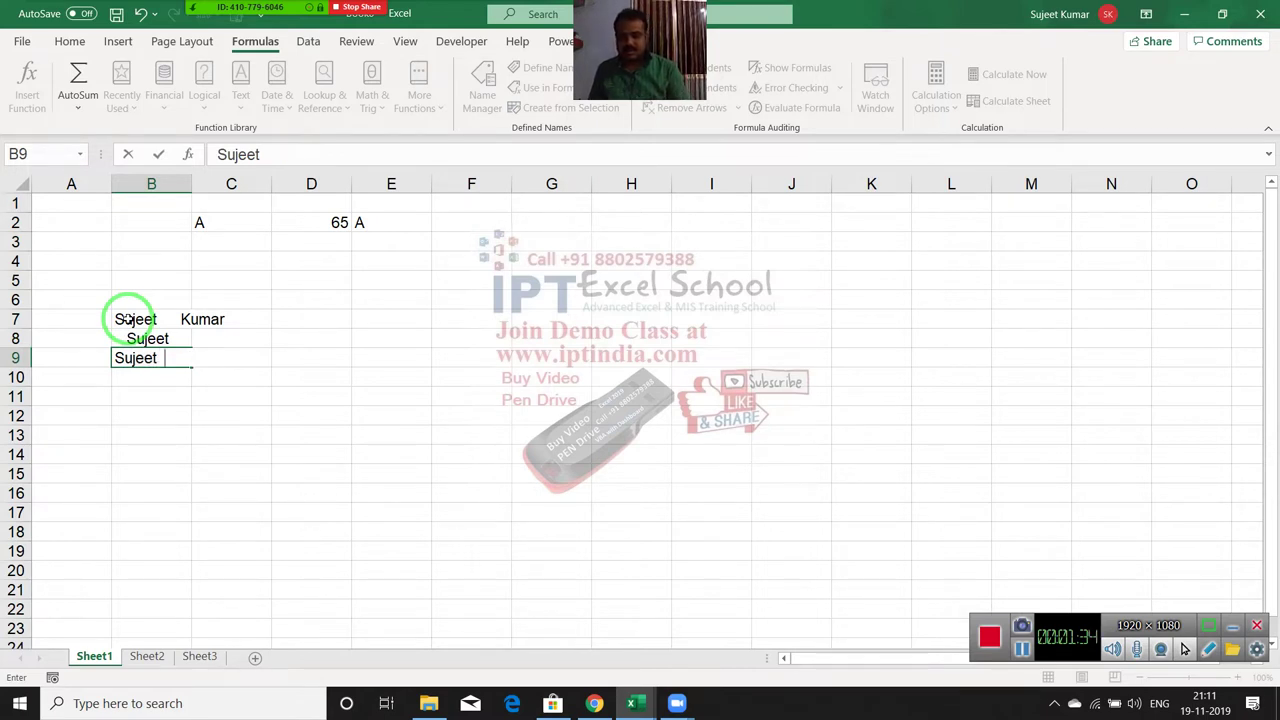
pyautogui.press('Return')
# Step: Enter =TRIM(B7) in C7 to strip the extra spaces
pyautogui.press('Up')
pyautogui.press('Up')
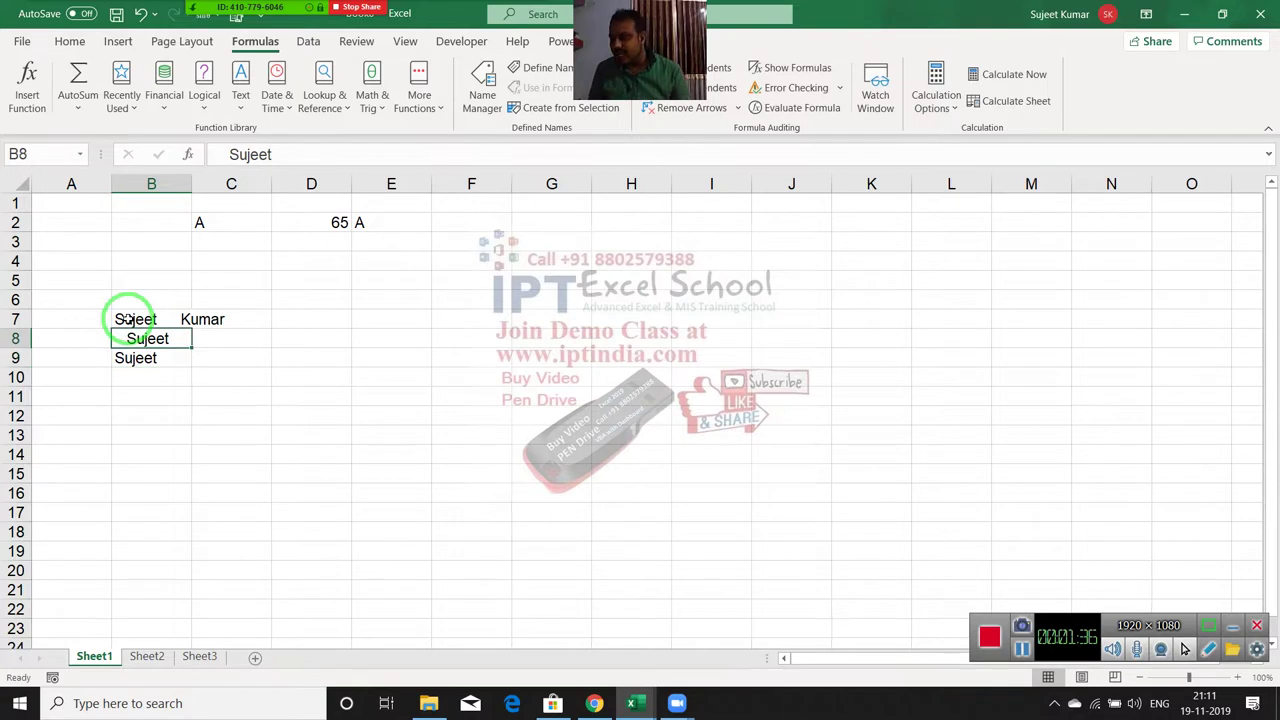
pyautogui.press('Up')
pyautogui.press('Right')
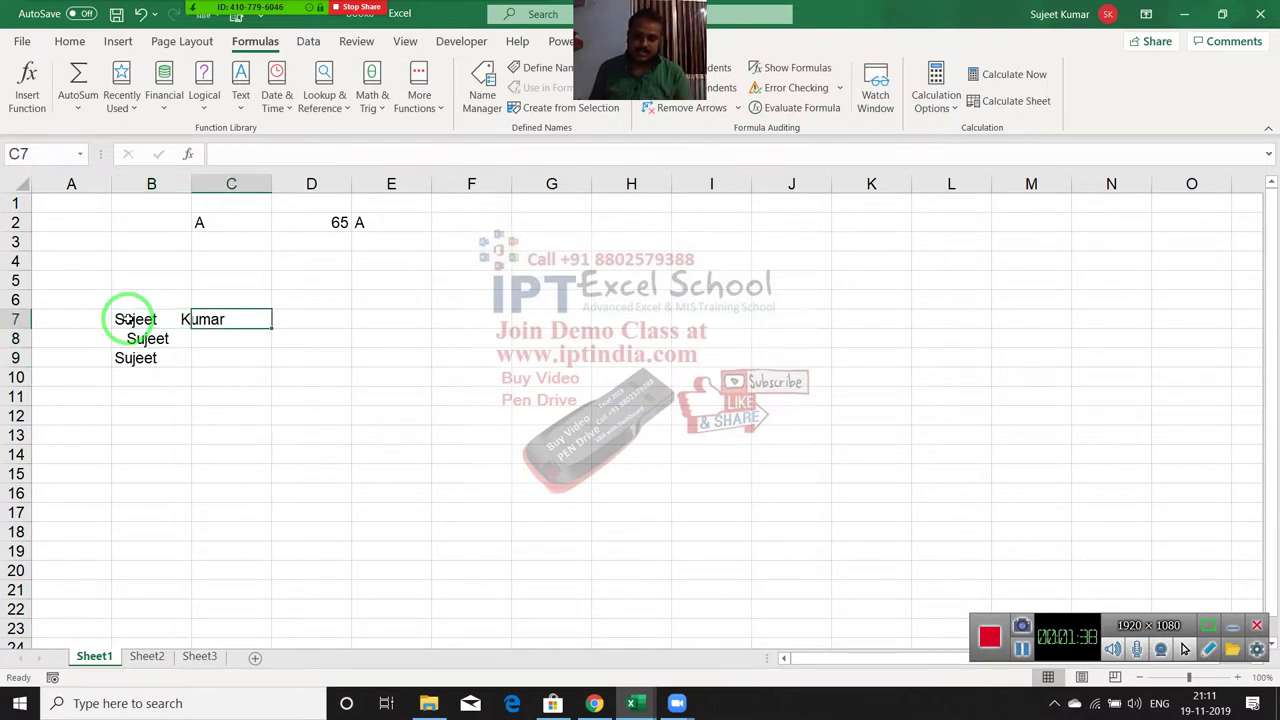
pyautogui.write('=tr')
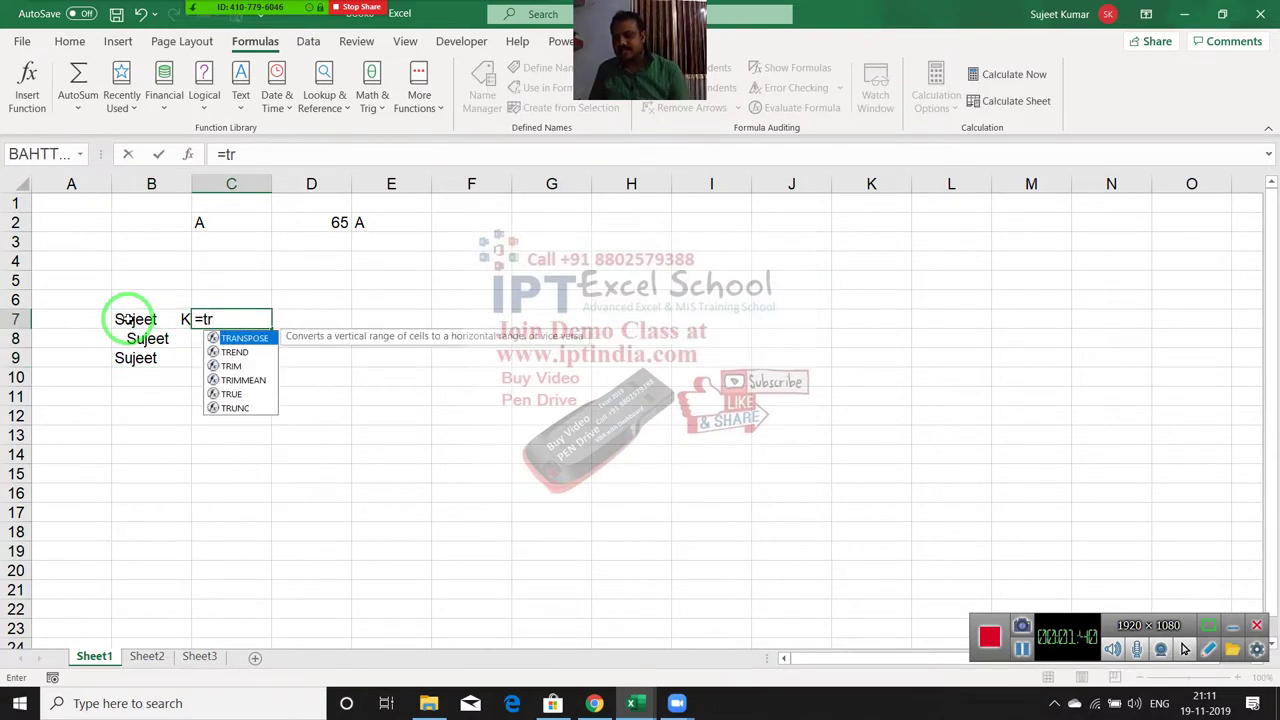
pyautogui.press('Down')
pyautogui.press('Down')
pyautogui.press('Tab')
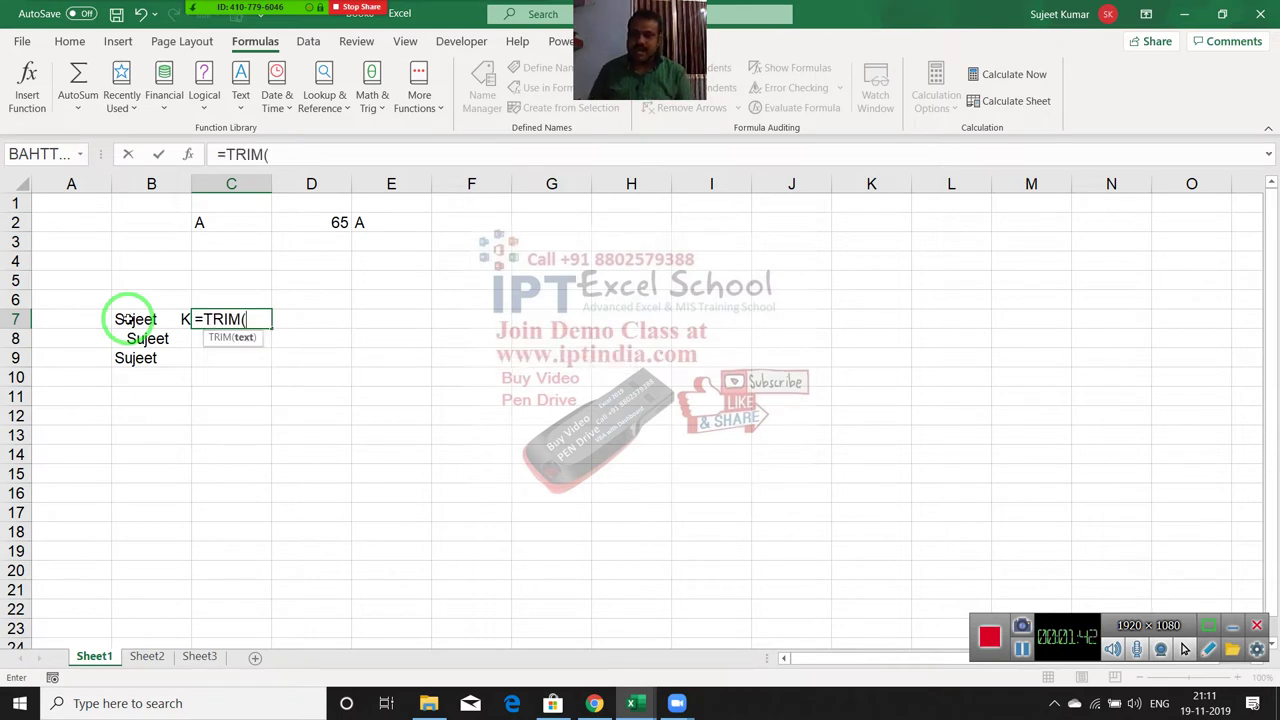
pyautogui.click(128, 319)
pyautogui.press('Return')
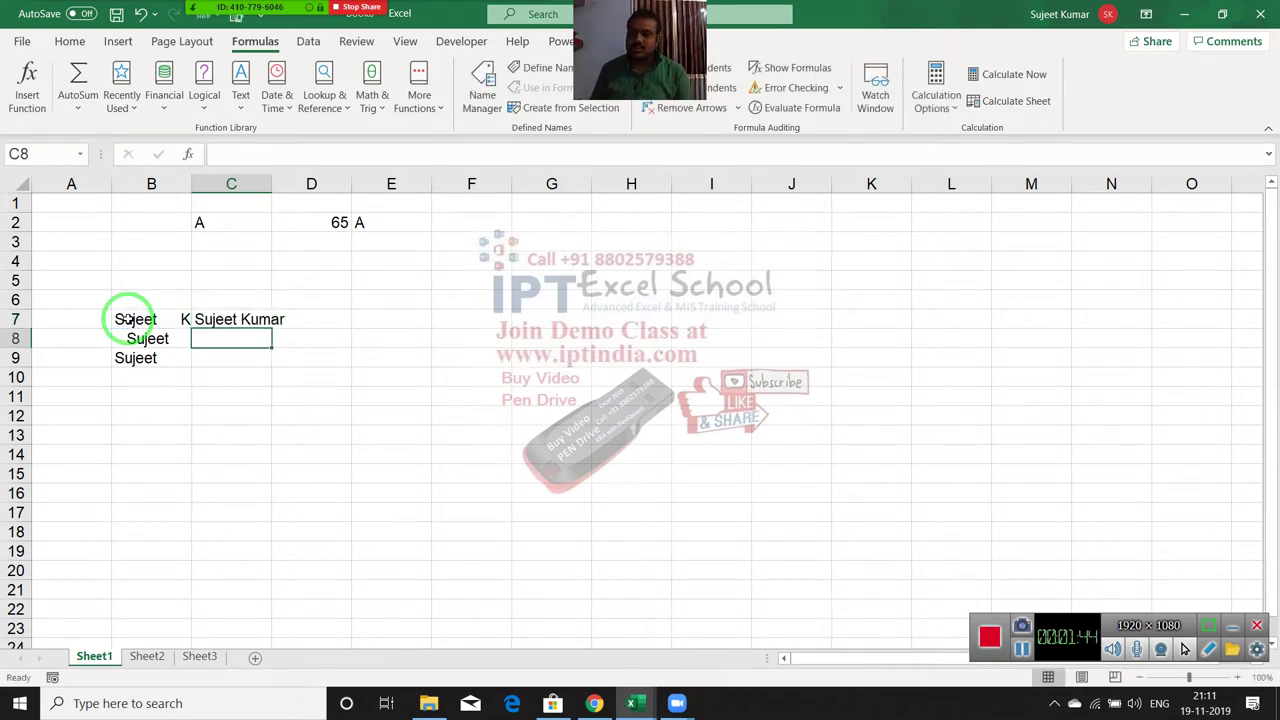
# Step: Fill the TRIM formula down from C7 to C9 with Ctrl+D and check the copies
pyautogui.hotkey('shift', 'Down')
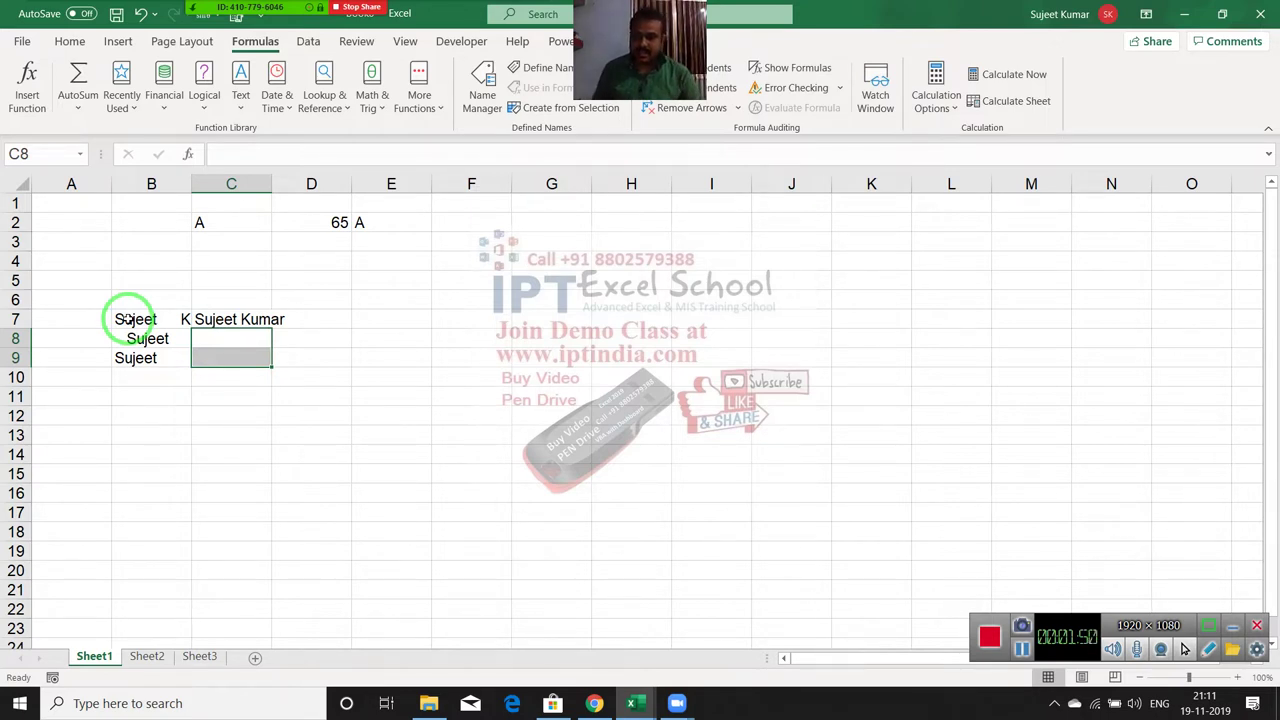
pyautogui.press('Up')
pyautogui.hotkey('shift', 'Down')
pyautogui.hotkey('shift', 'Down')
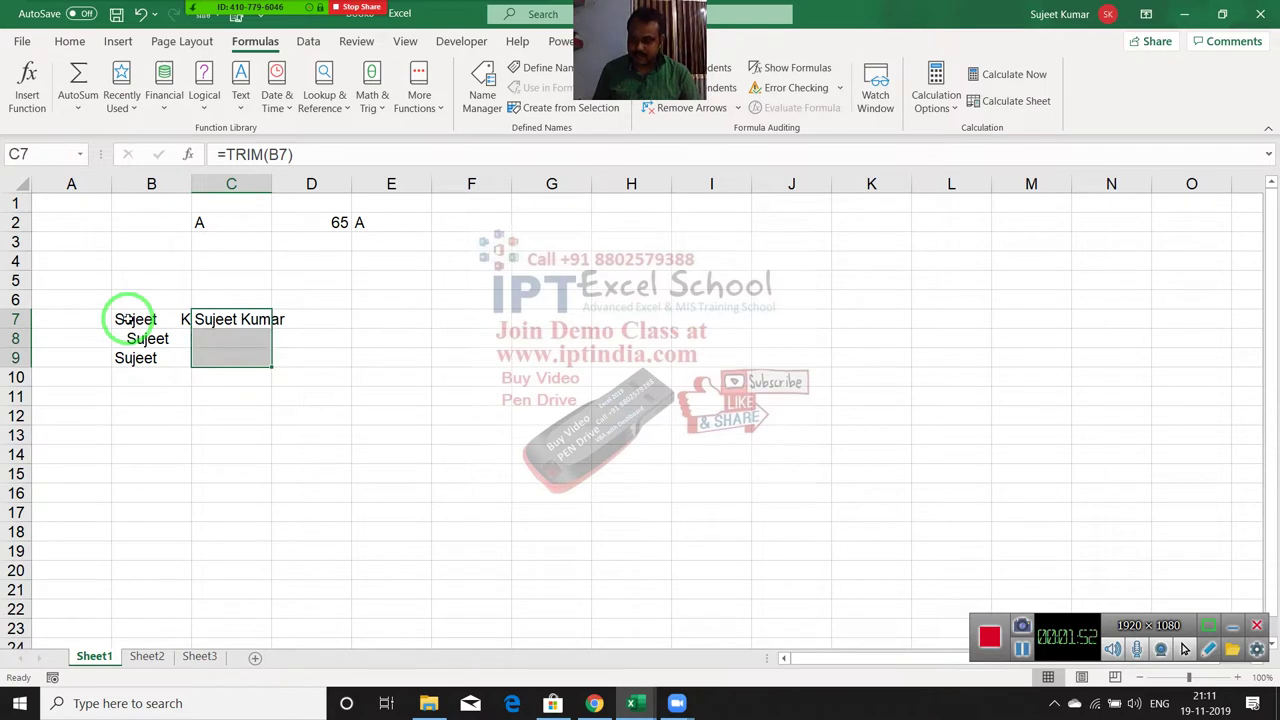
pyautogui.hotkey('ctrl', 'd')
pyautogui.press('Down')
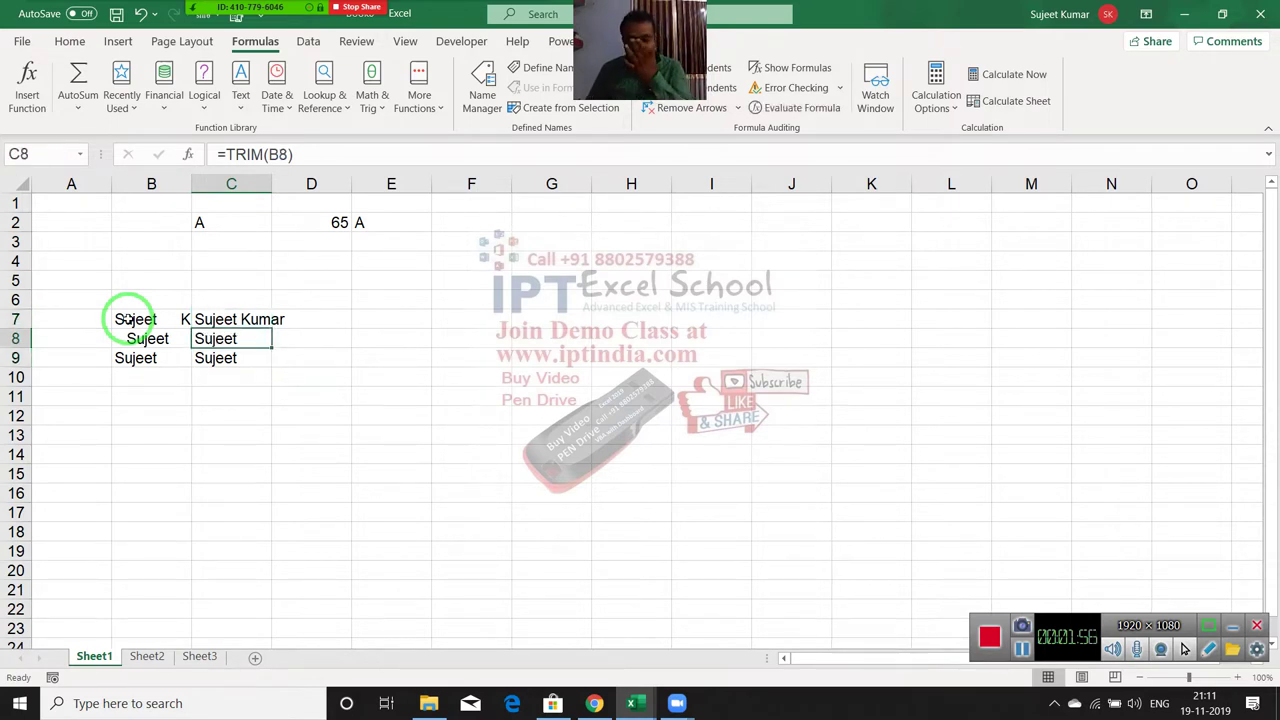
pyautogui.press('Down')
pyautogui.press('Down')
pyautogui.press('Left')
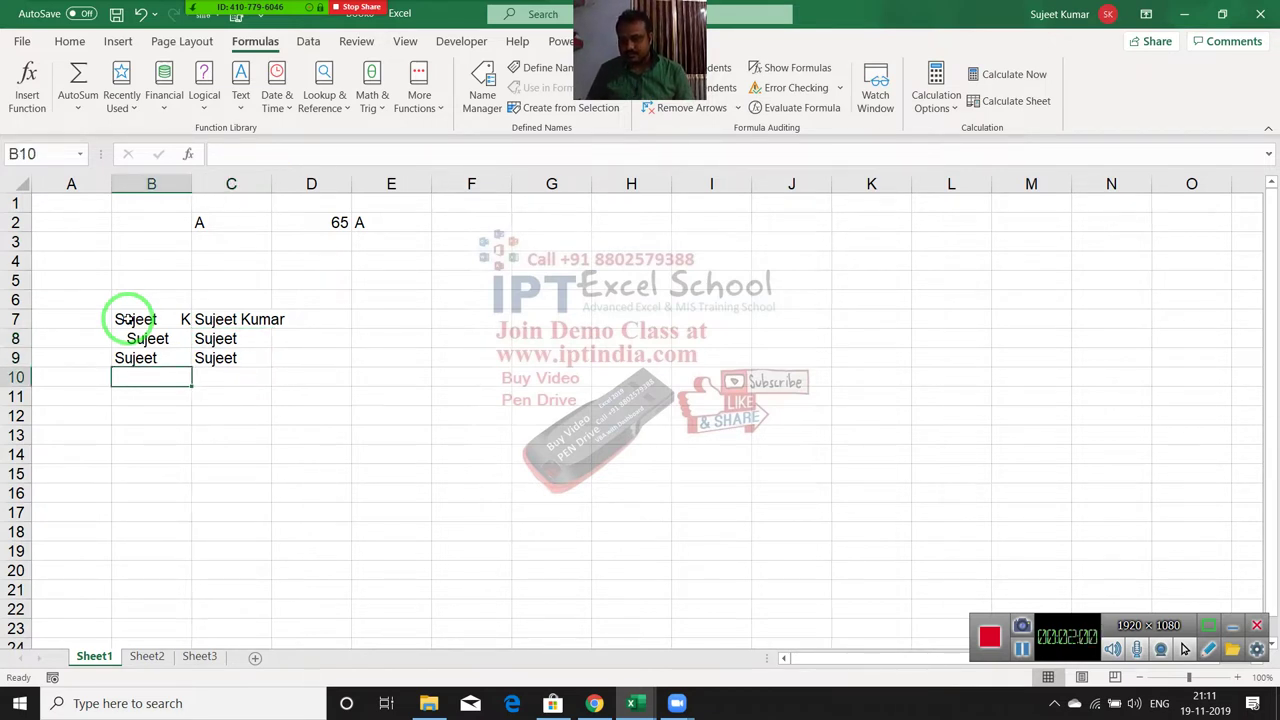
# Step: Enter the first name and surname on two separate lines inside B10 using Alt+Enter
pyautogui.press('Up')
pyautogui.press('Up')
pyautogui.press('Down')
pyautogui.press('Down')
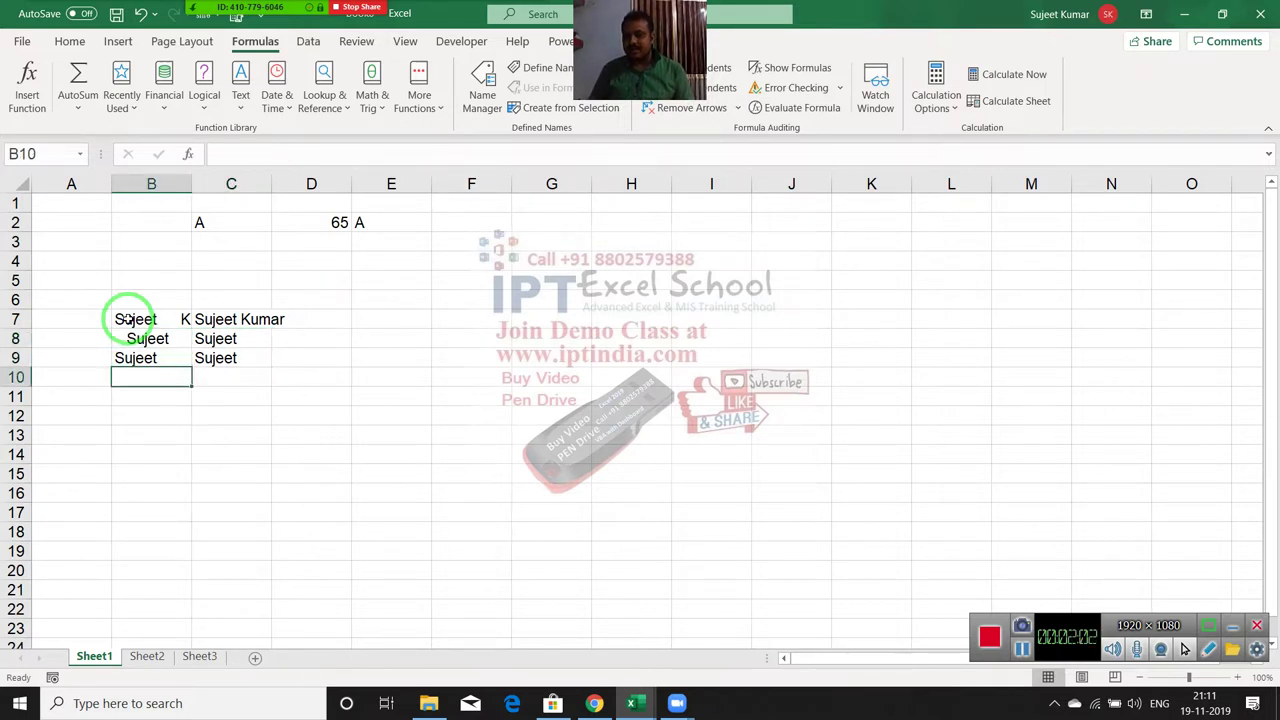
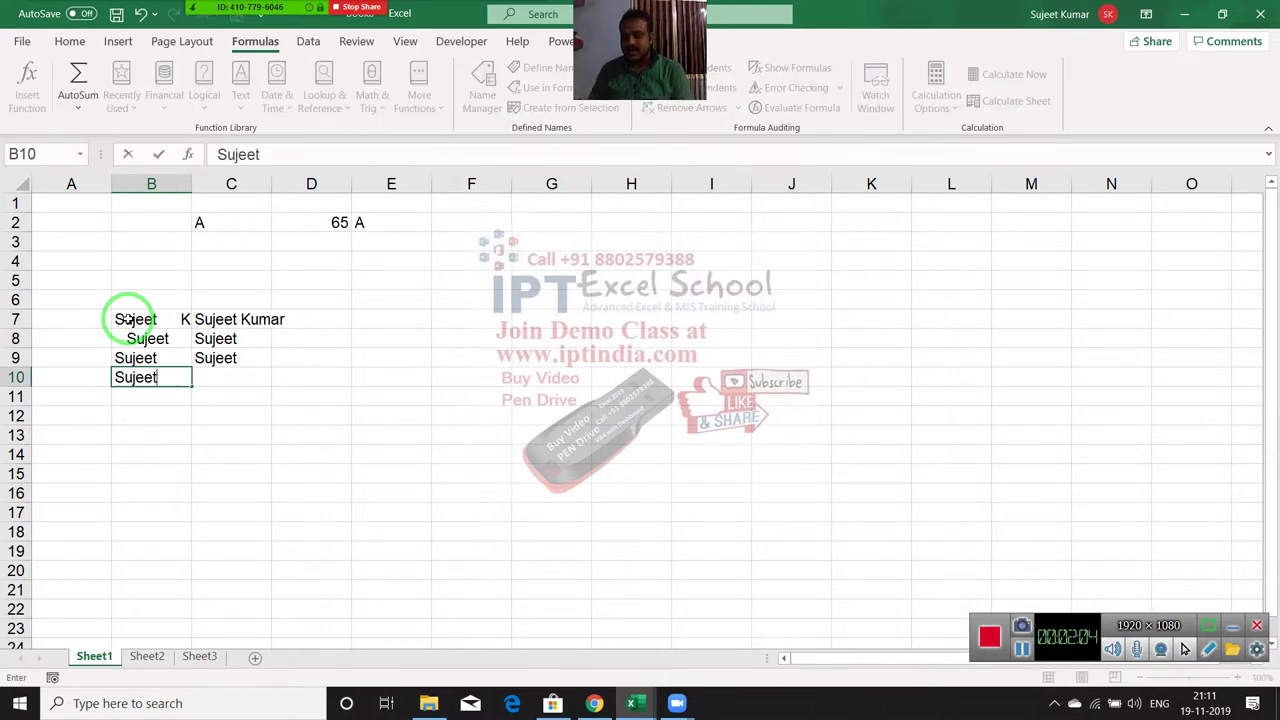
pyautogui.hotkey('alt', 'Return')
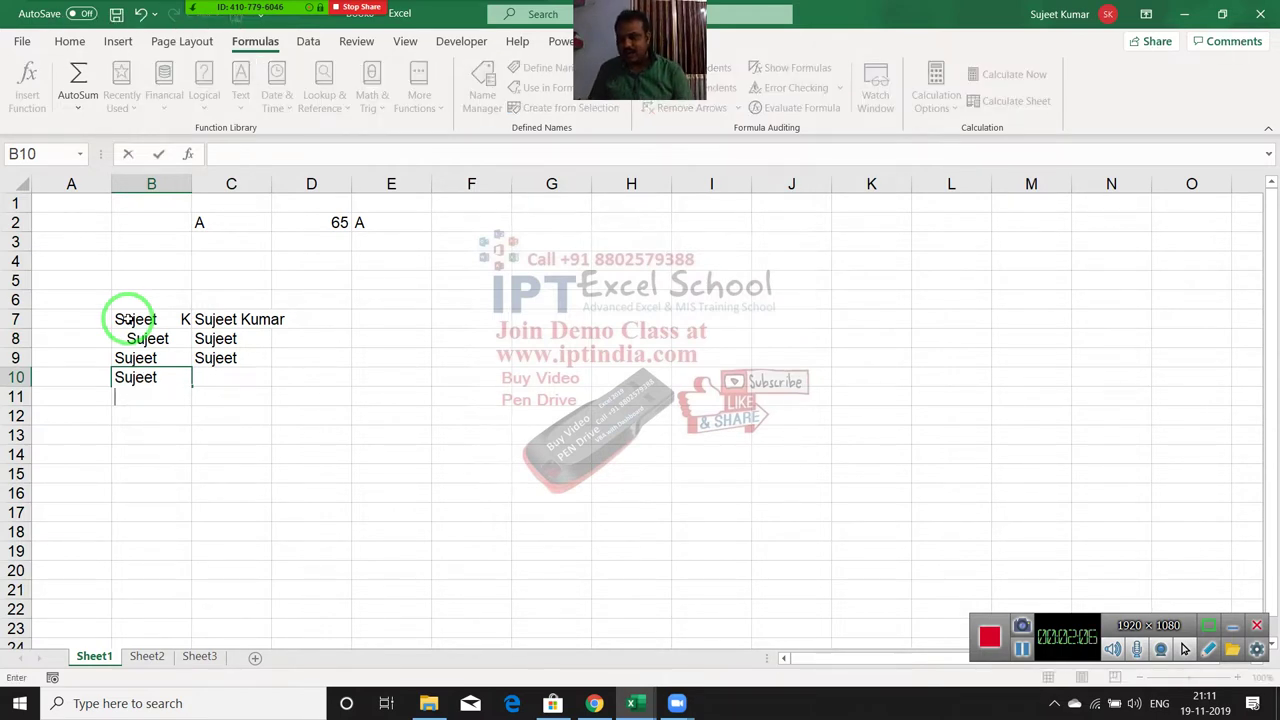
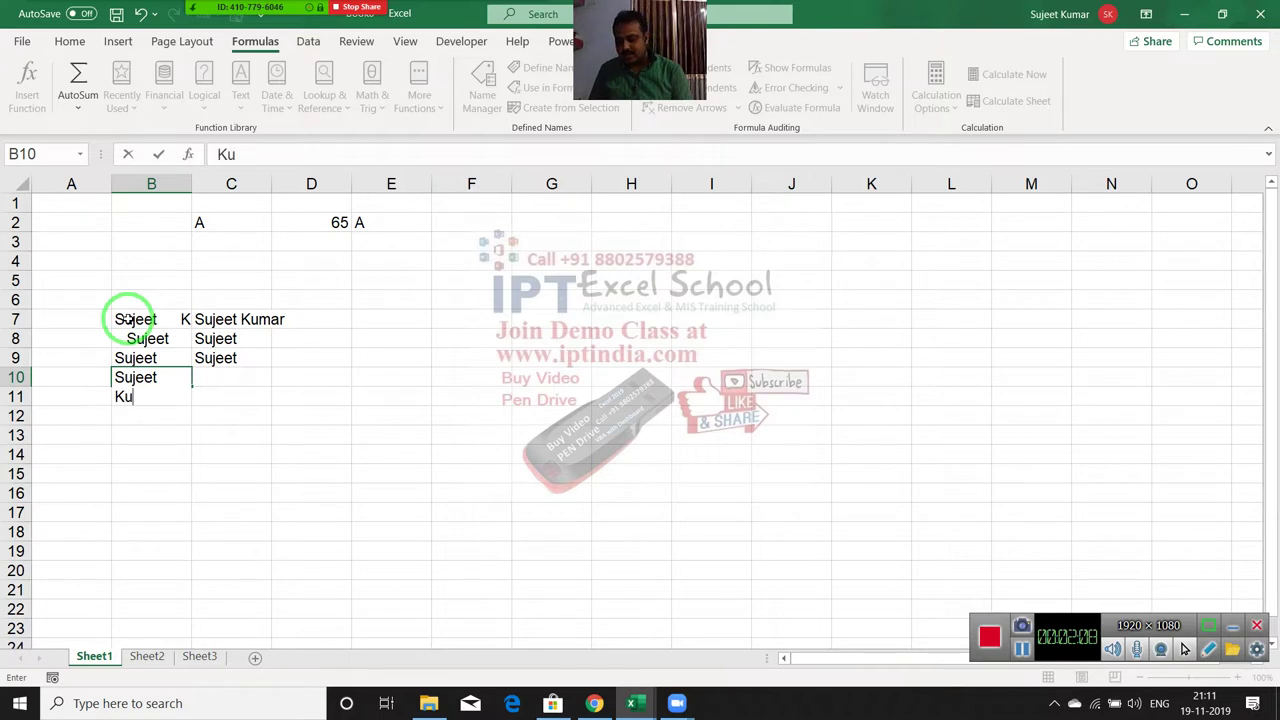
pyautogui.press('Return')
pyautogui.press('Up')
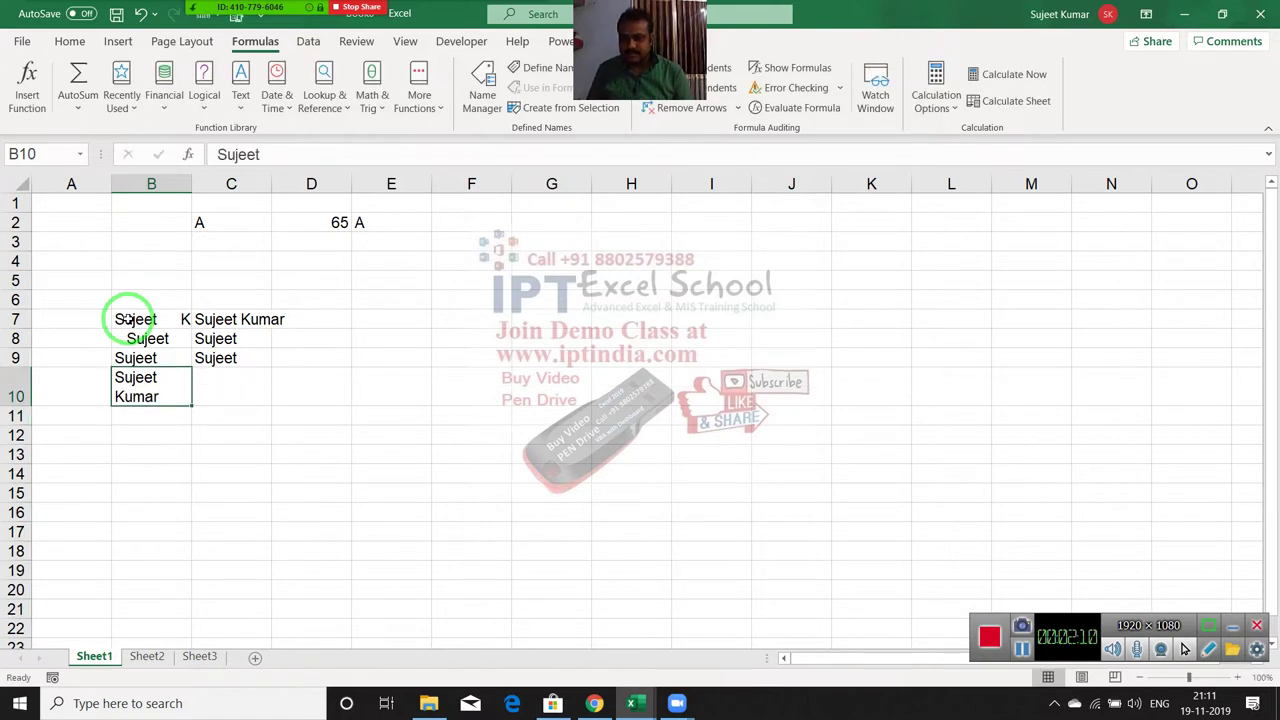
pyautogui.press('Right')
# Step: Enter =TRIM(B10) in C10, showing the two-line name joined on one line
pyautogui.write('=tr')
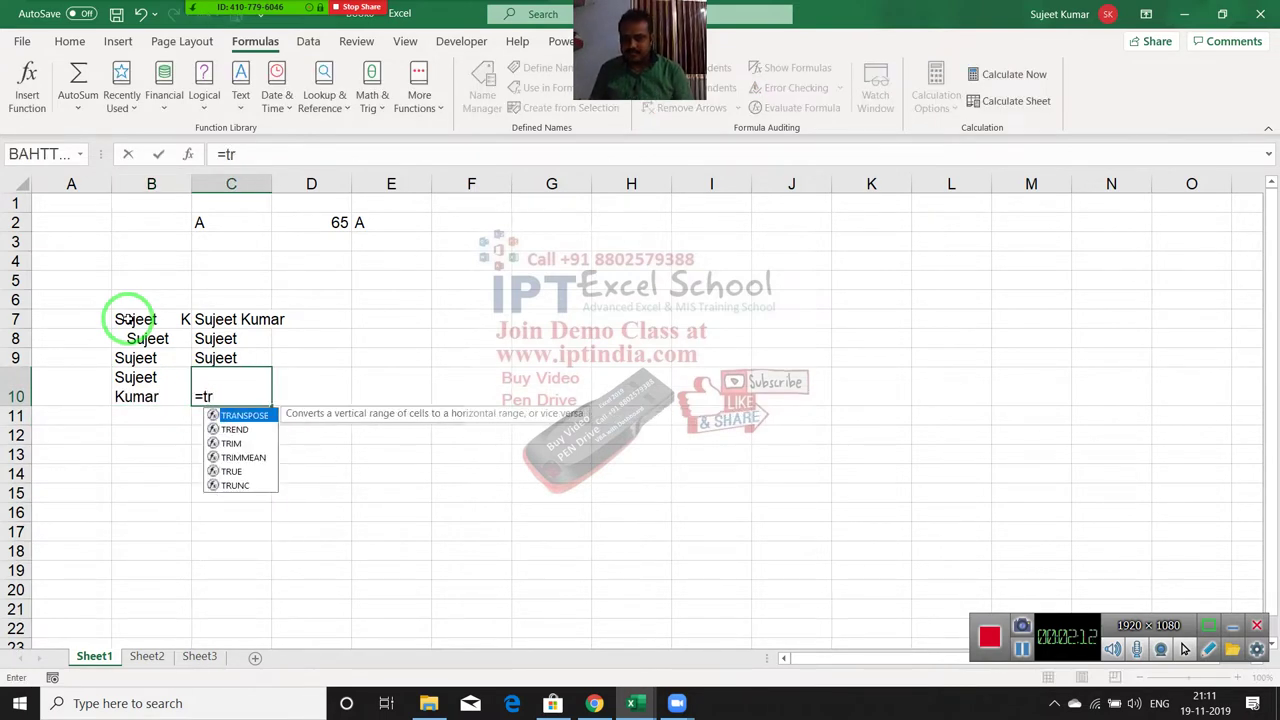
pyautogui.write('i')
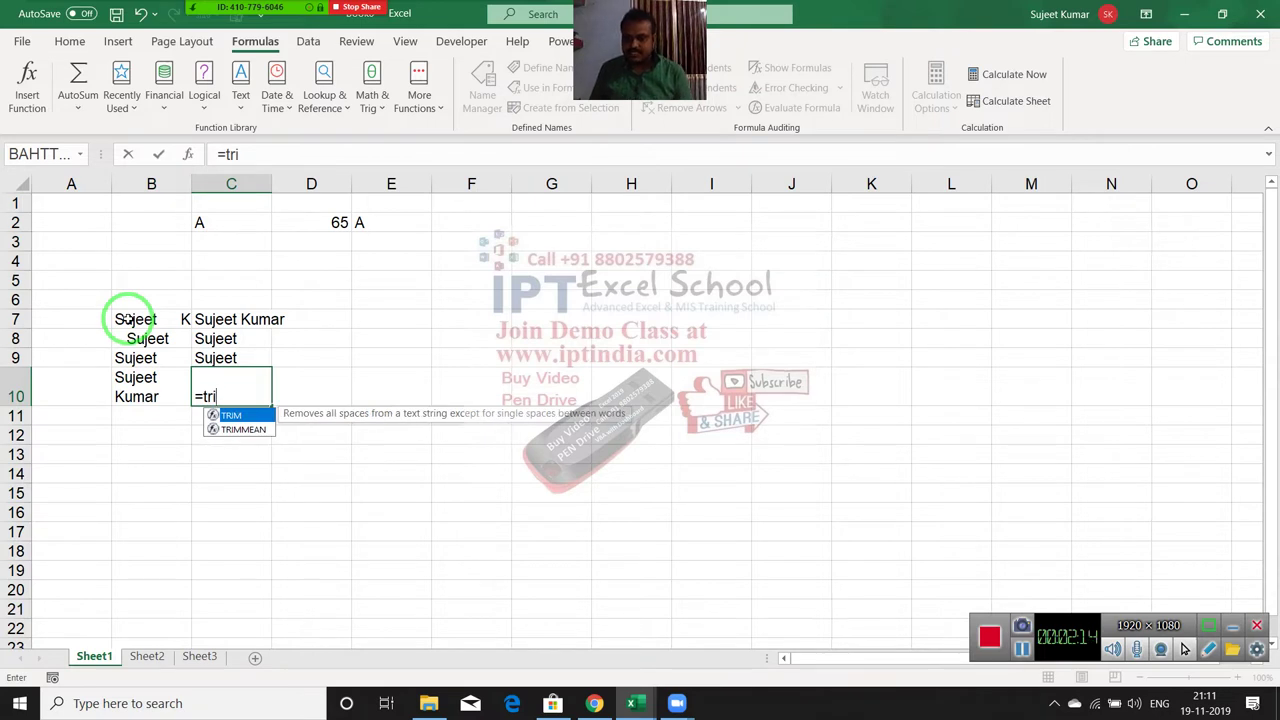
pyautogui.press('Tab')
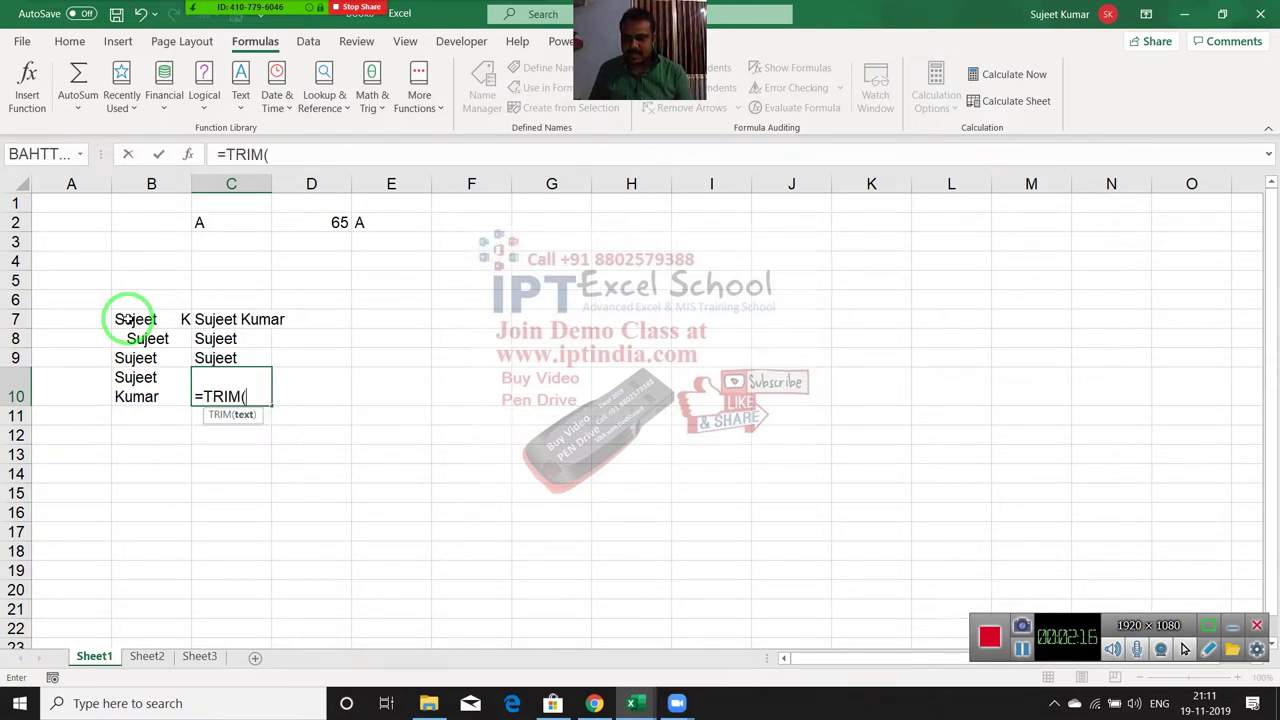
pyautogui.press('Left')
pyautogui.press('Return')
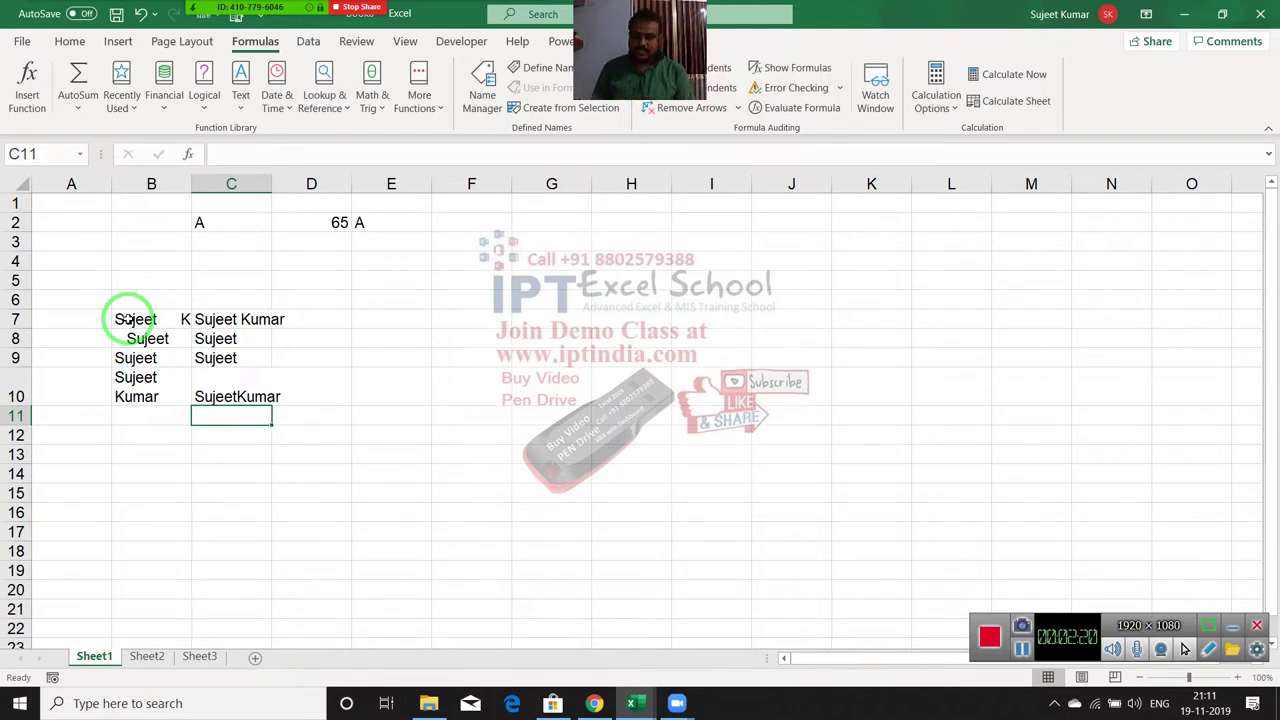
# Step: Enter =LEN(C10) in C11, returning a character count of 12
pyautogui.write('=l')
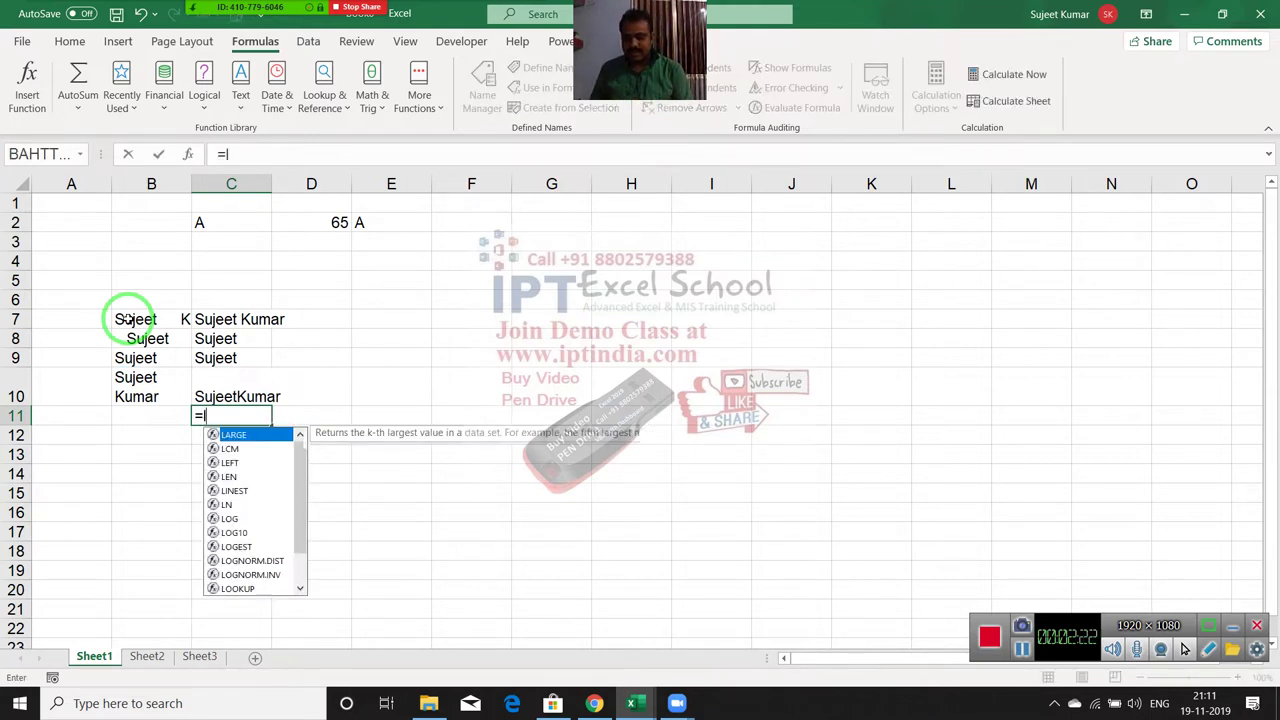
pyautogui.write('en')
pyautogui.press('Tab')
pyautogui.press('Up')
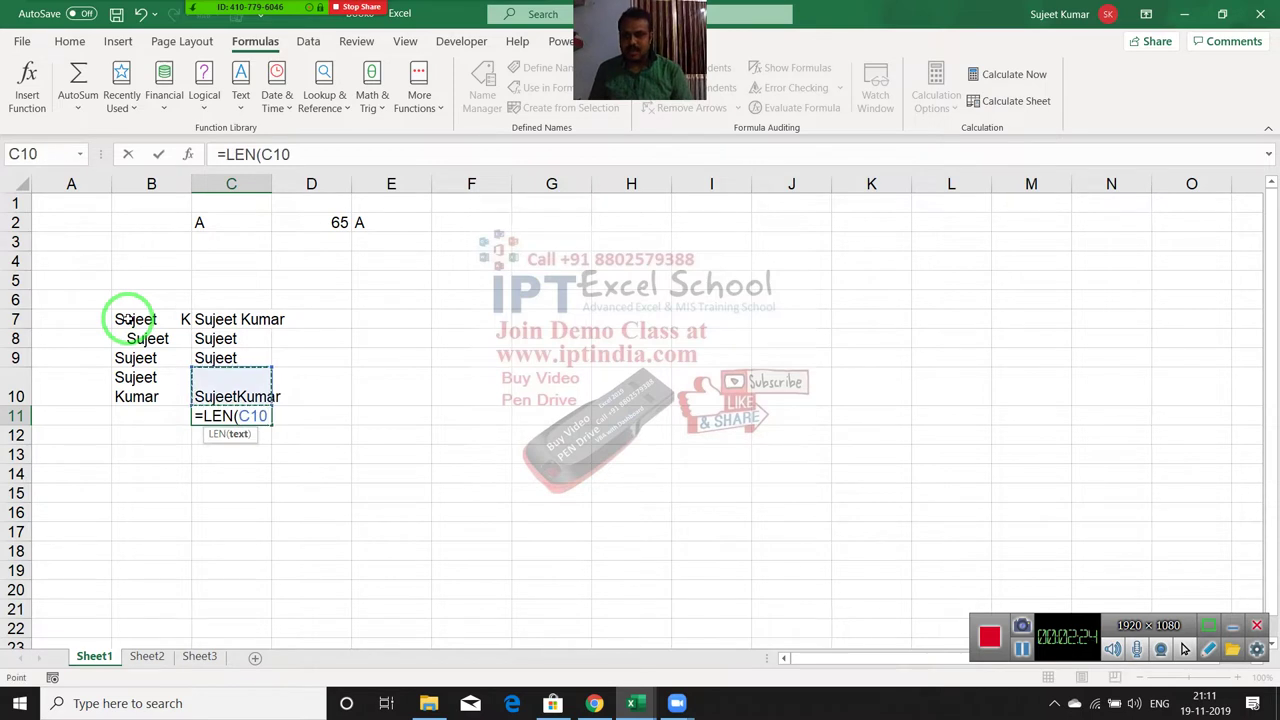
pyautogui.press('Return')
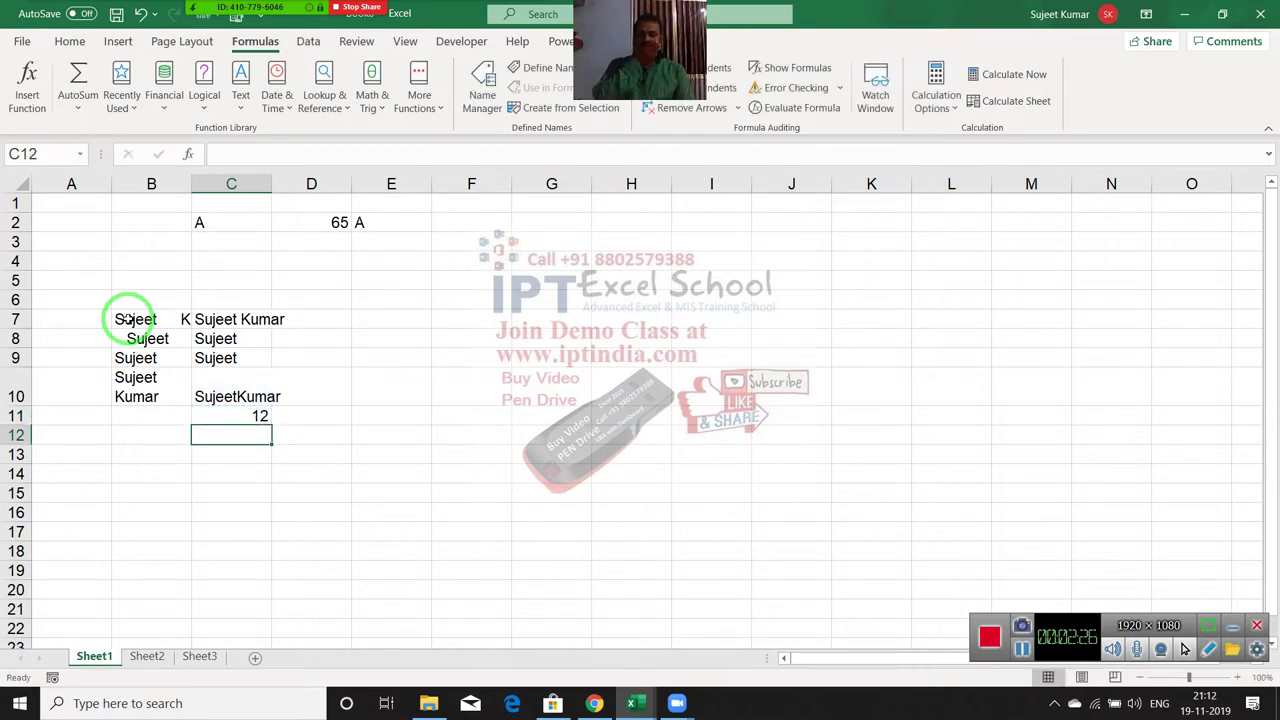
pyautogui.press('Up')
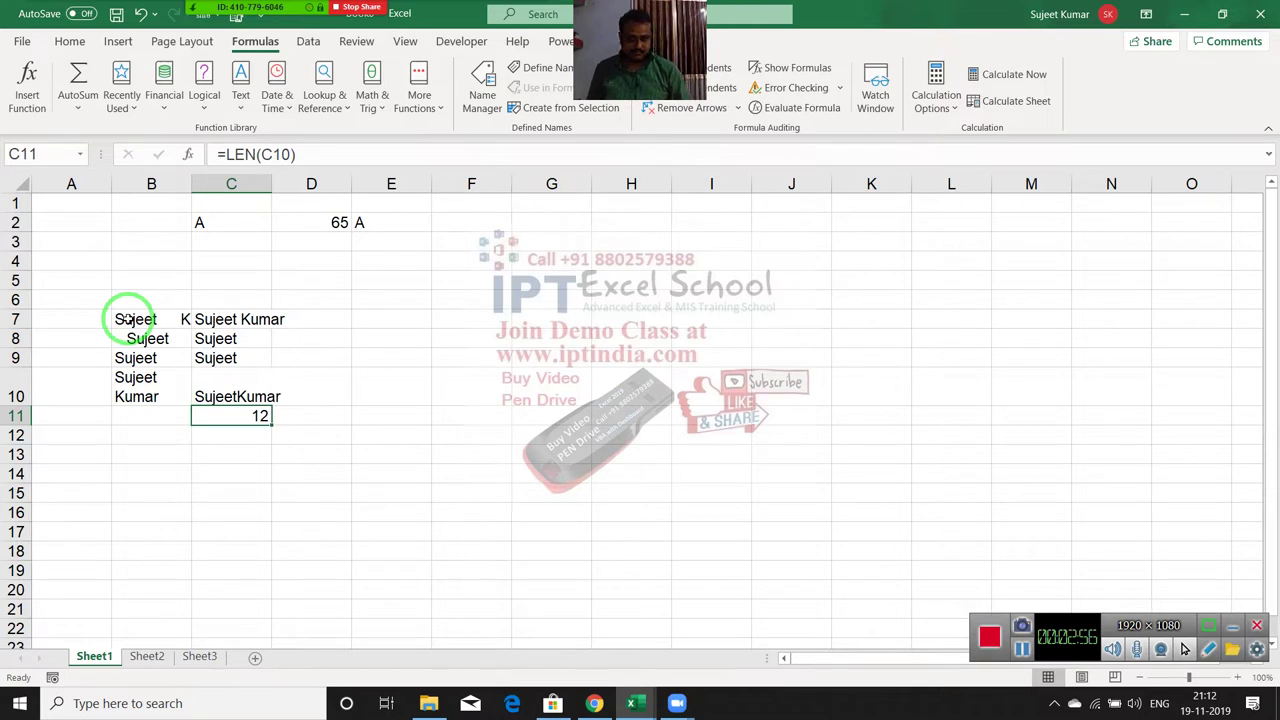
# Step: Enter =CLEAN(C10) in D10, returning the name as a single joined string
pyautogui.press('Up')
pyautogui.press('Right')
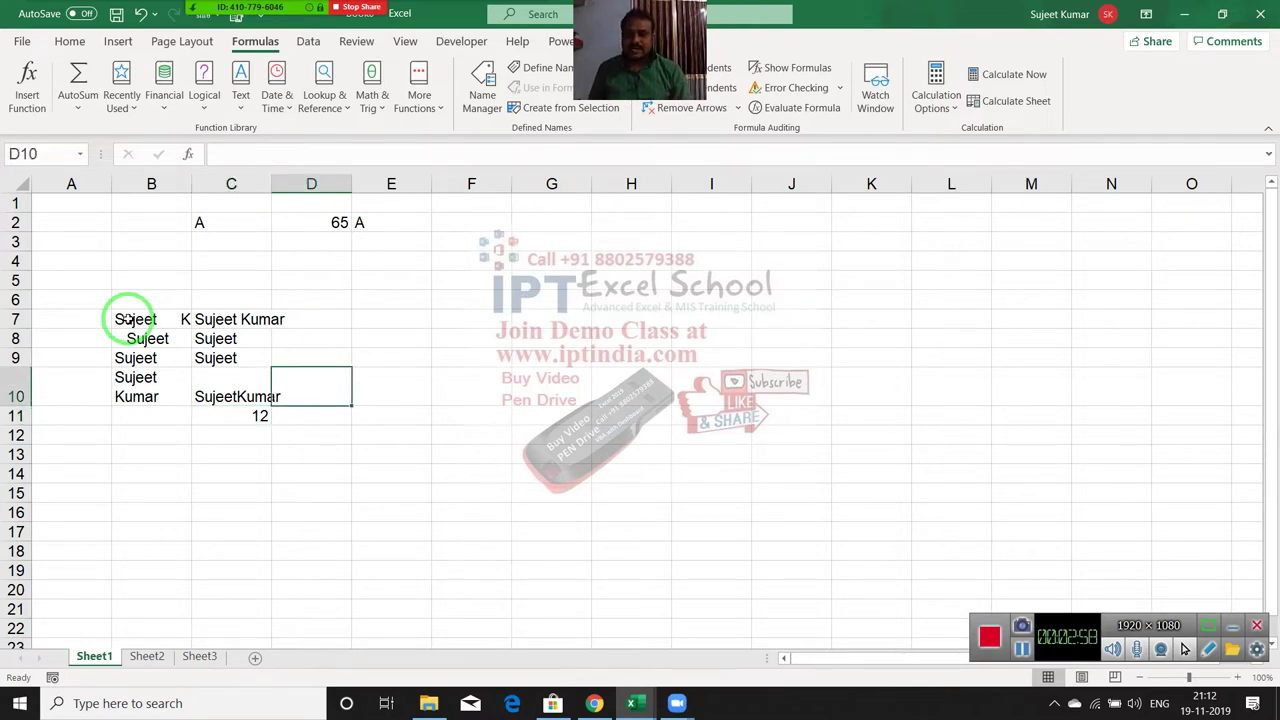
pyautogui.write('=cl')
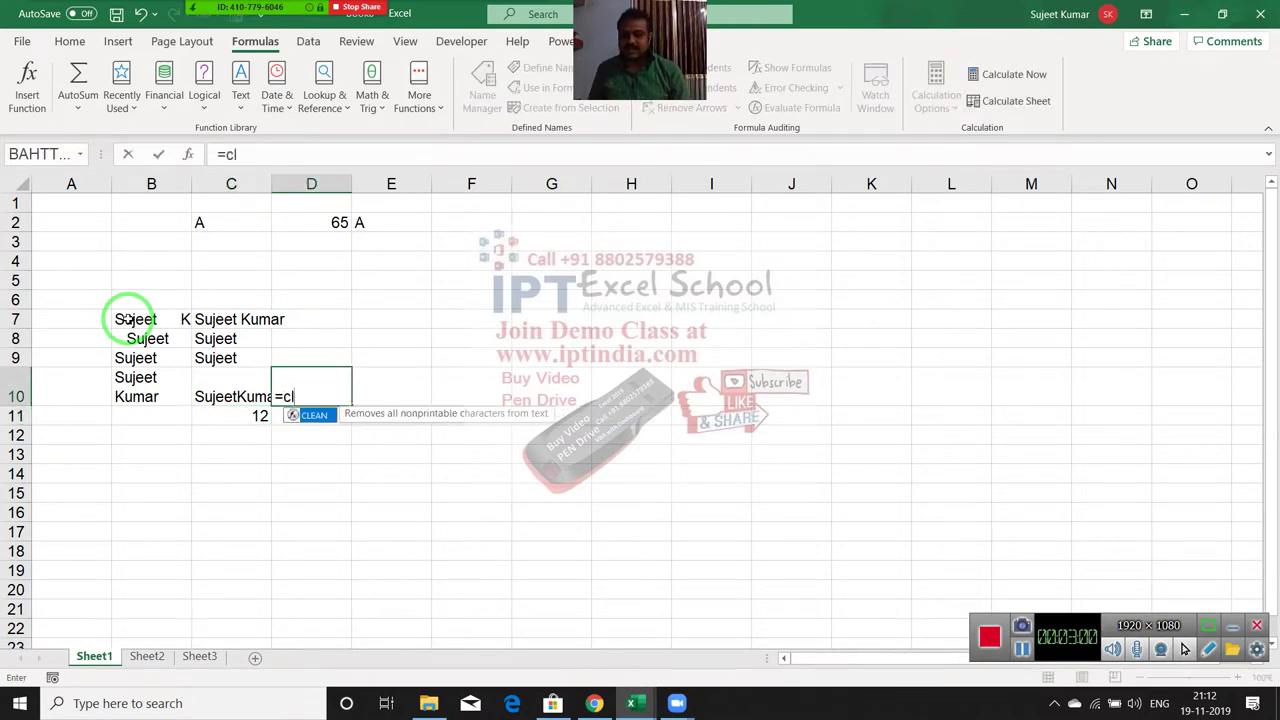
pyautogui.press('Tab')
pyautogui.press('Left')
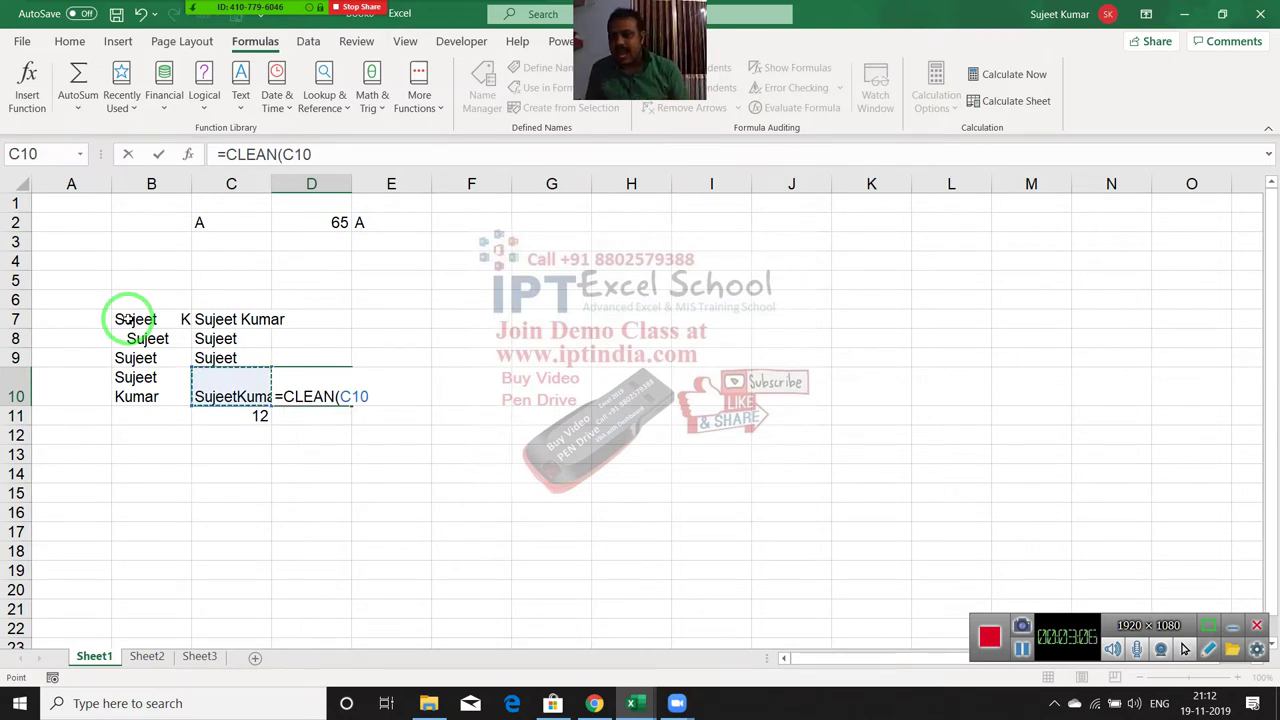
pyautogui.press('Return')
pyautogui.press('Up')
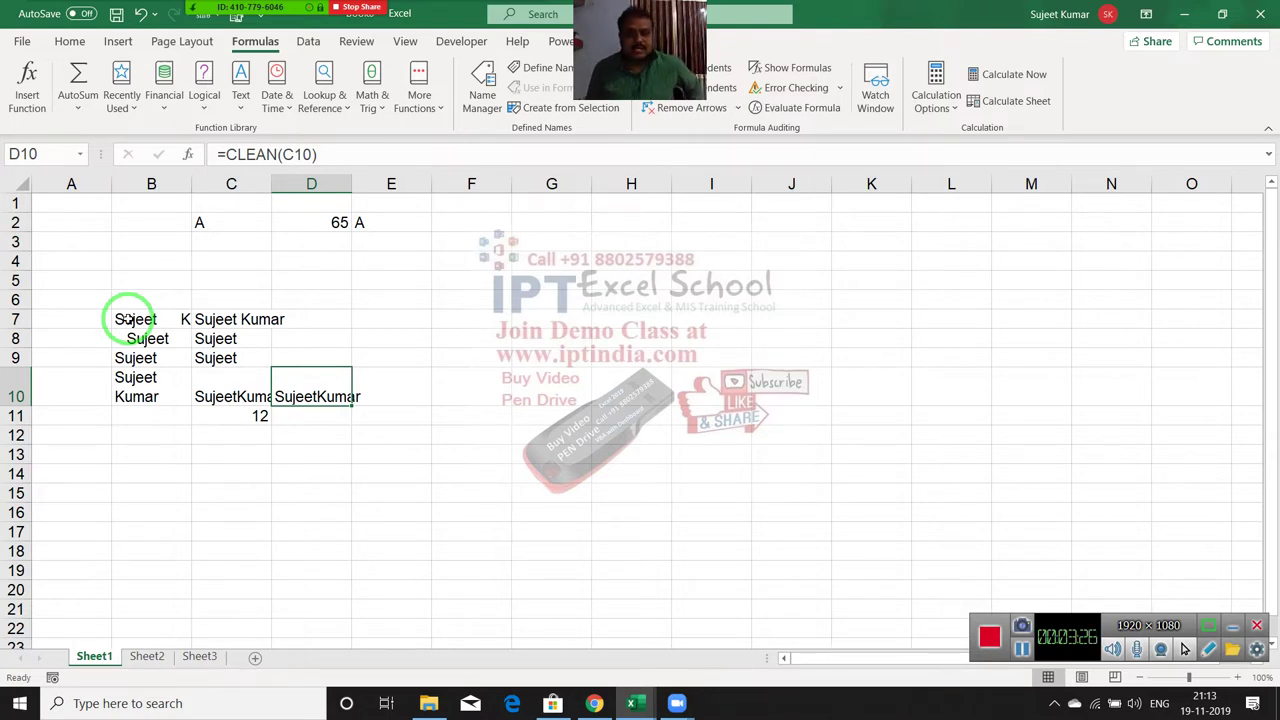
pyautogui.press('Up')
pyautogui.press('Up')
pyautogui.press('Up')
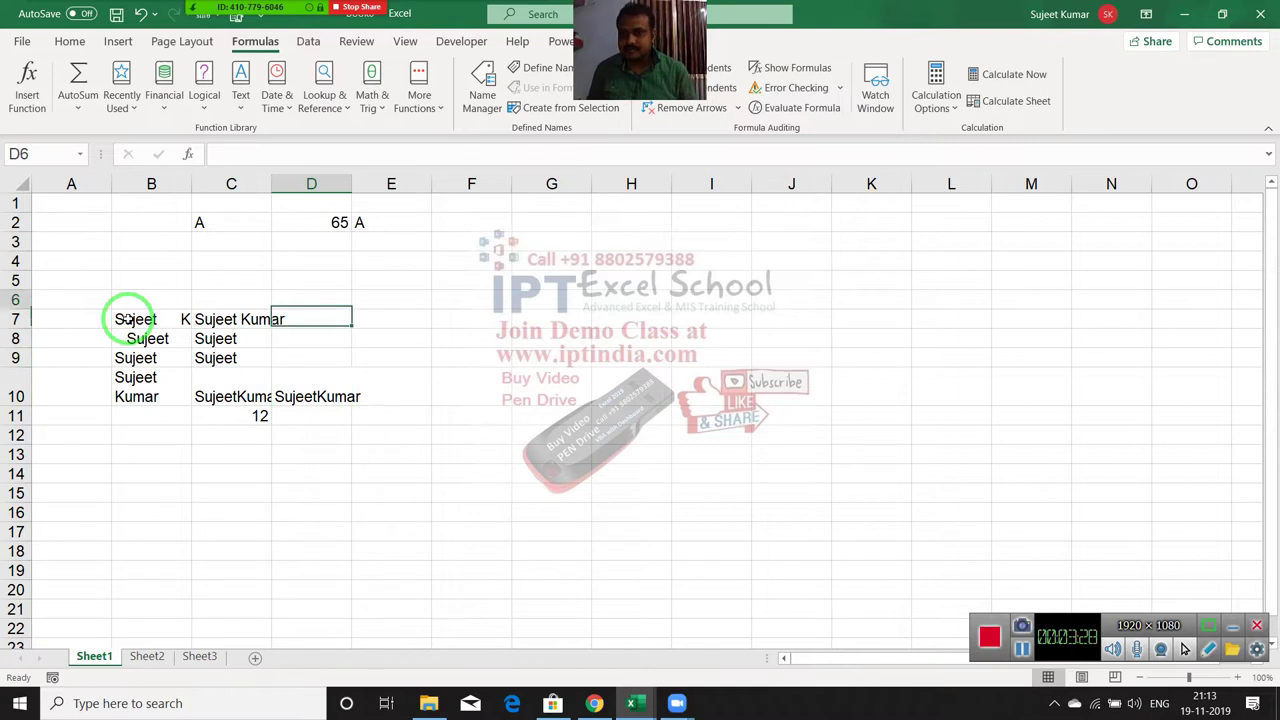
pyautogui.press('Up')
pyautogui.press('Up')
pyautogui.press('Right')
pyautogui.press('Right')
pyautogui.press('Up')
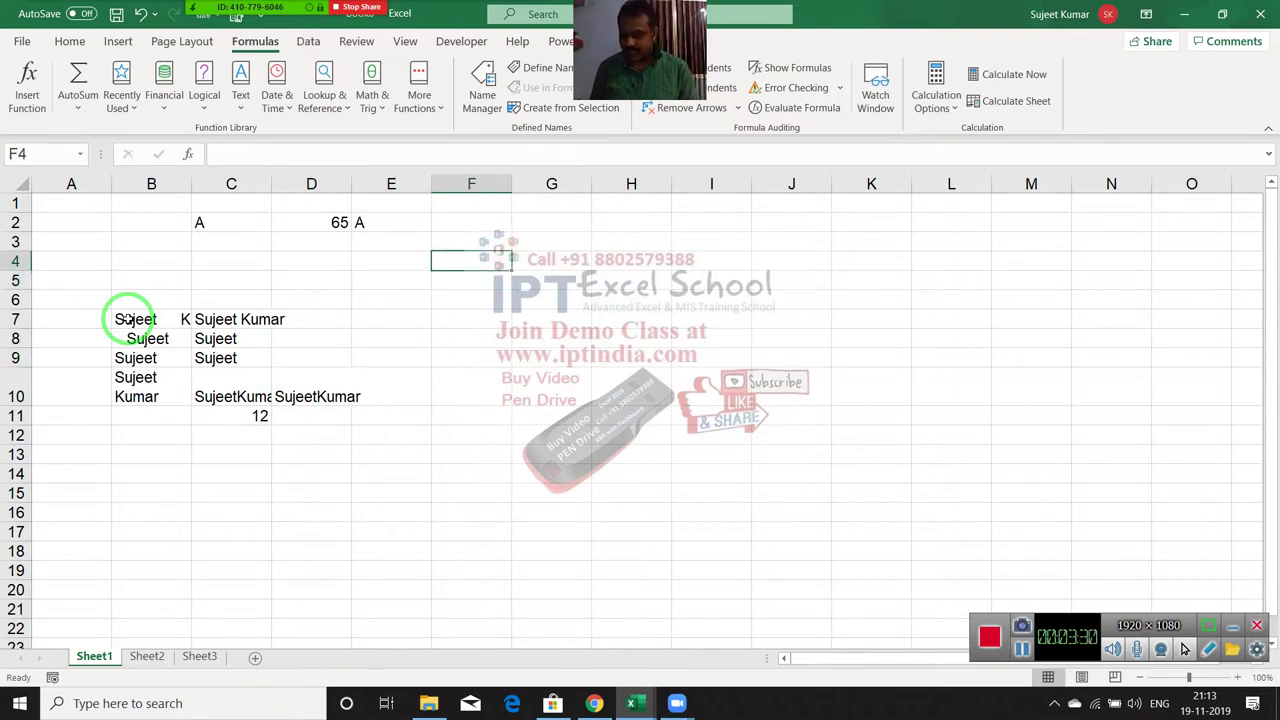
pyautogui.write('Suje')
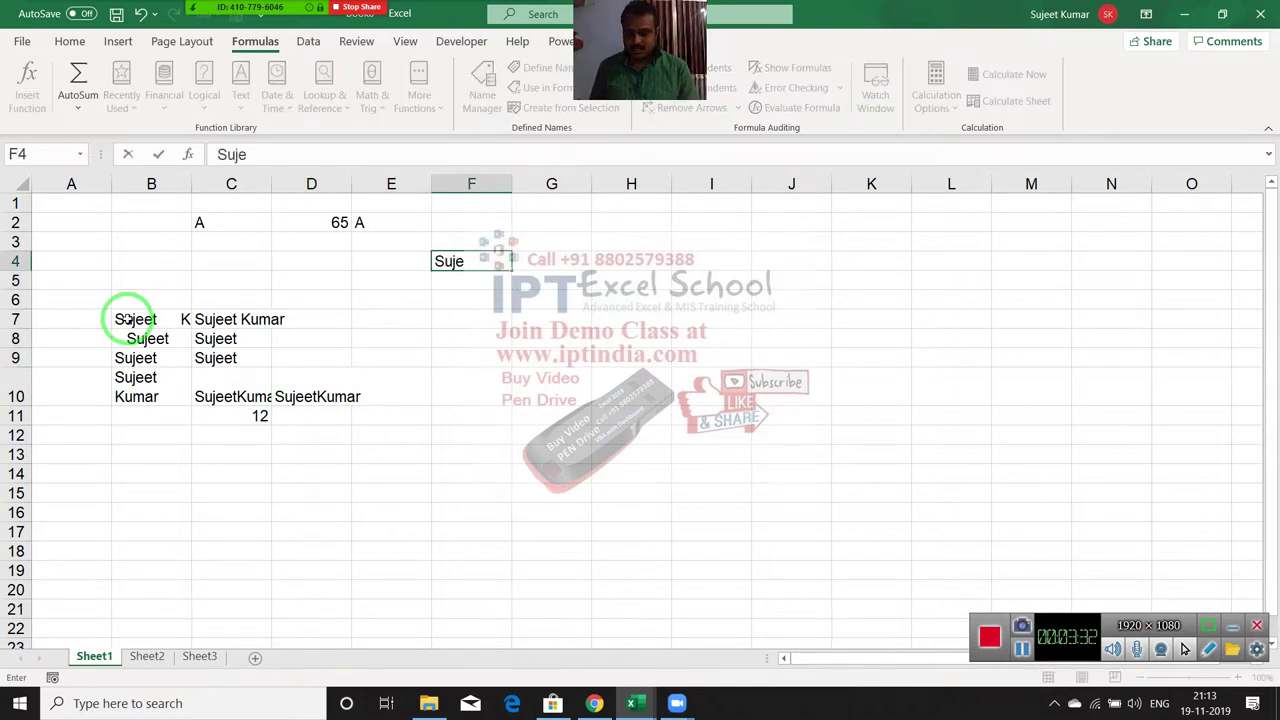
pyautogui.write('et')
pyautogui.press('Escape')
pyautogui.press('Up')
pyautogui.press('Up')
pyautogui.press('Up')
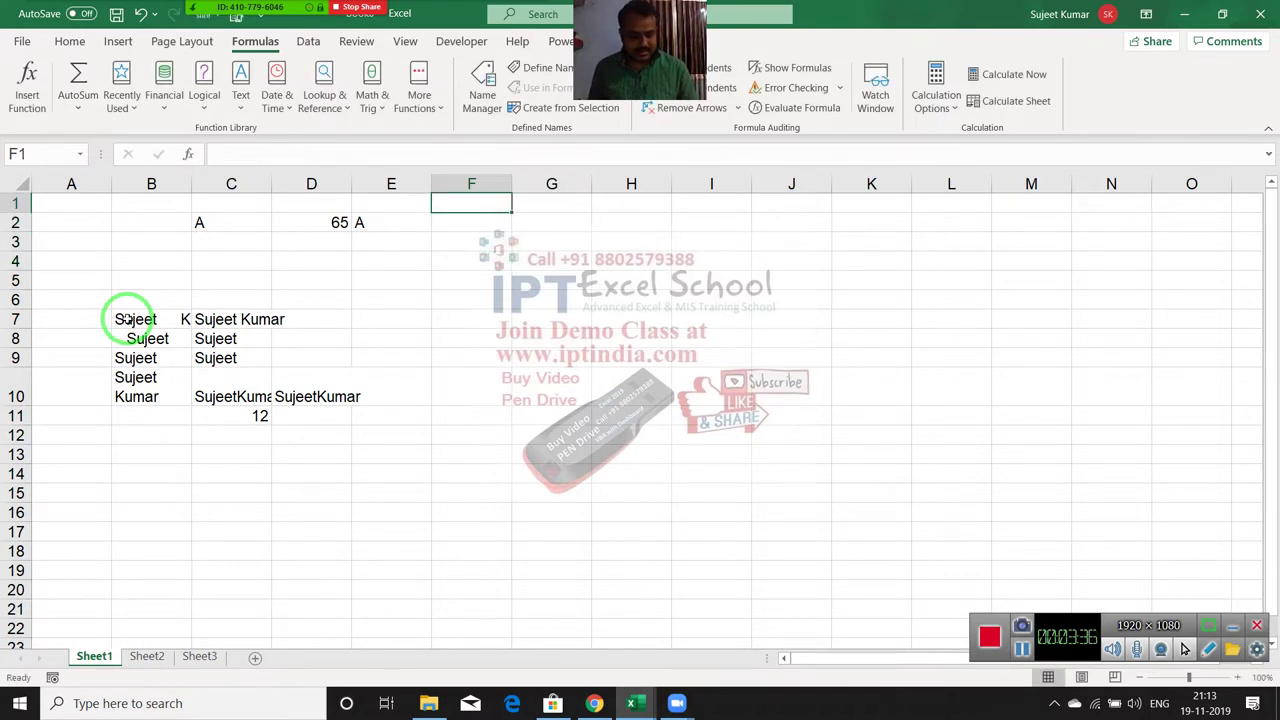
pyautogui.write('123.3639')
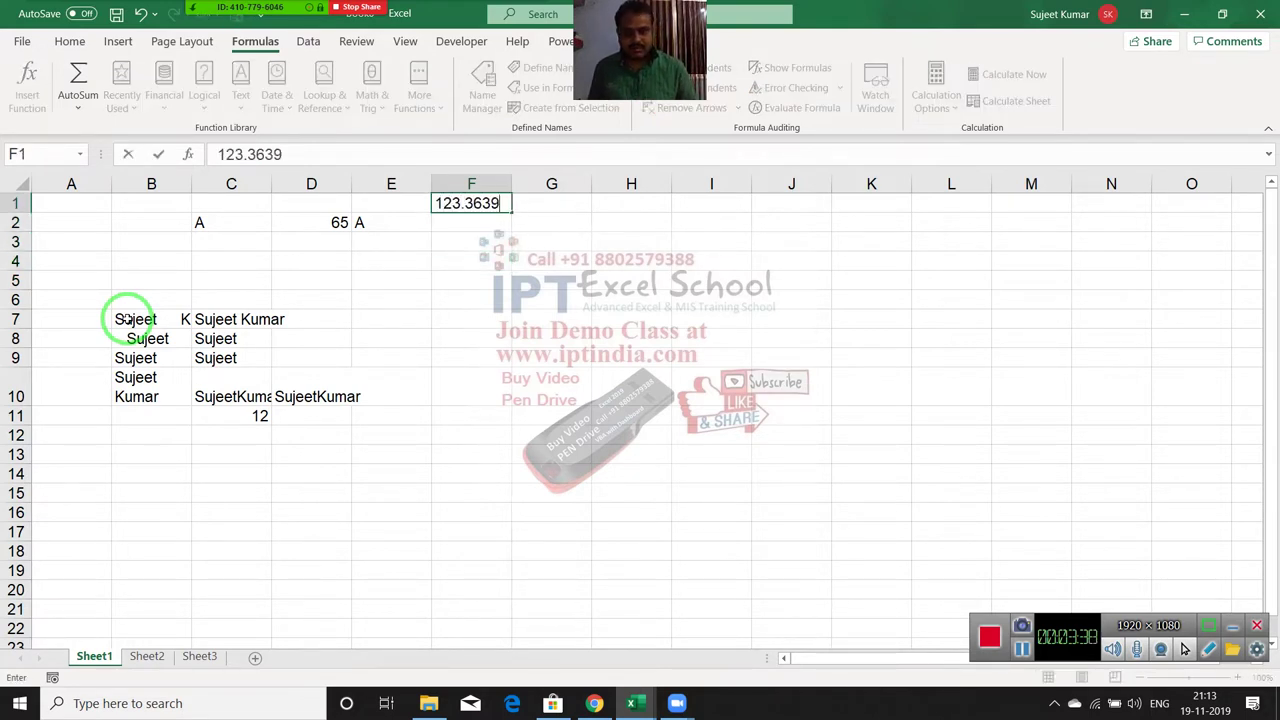
pyautogui.write('.8521')
pyautogui.press('Return')
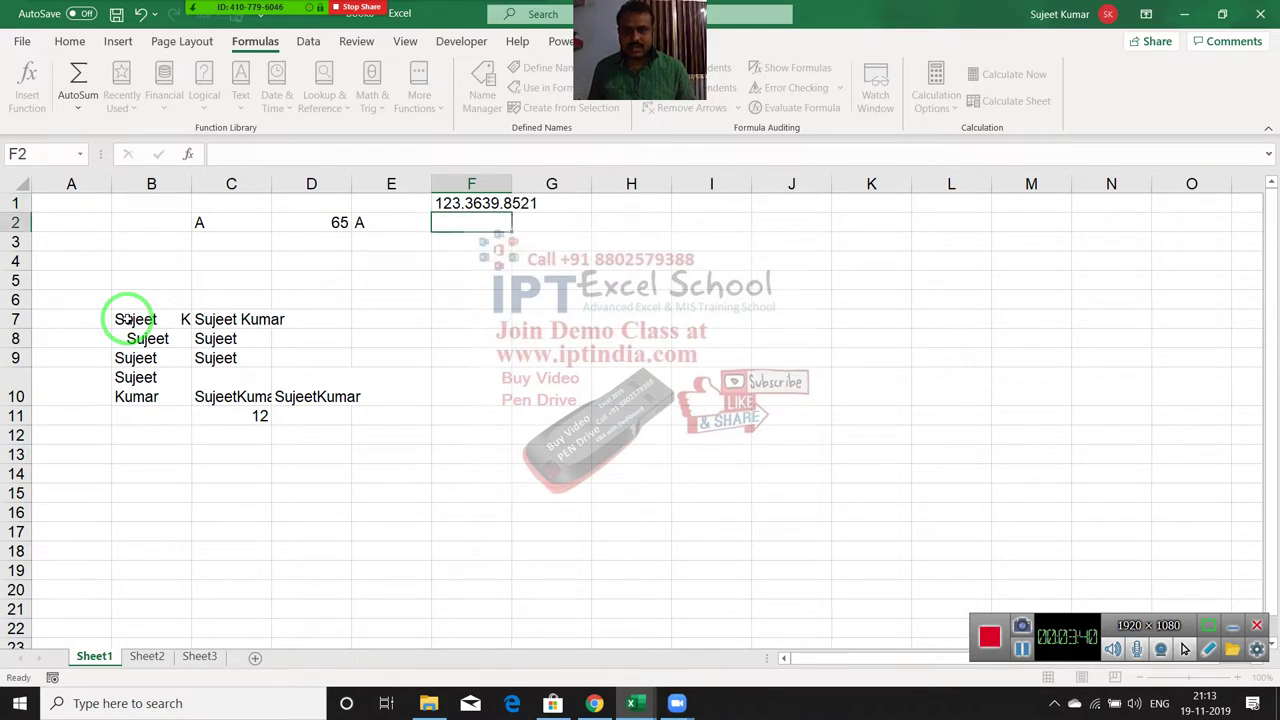
pyautogui.click(513, 183)
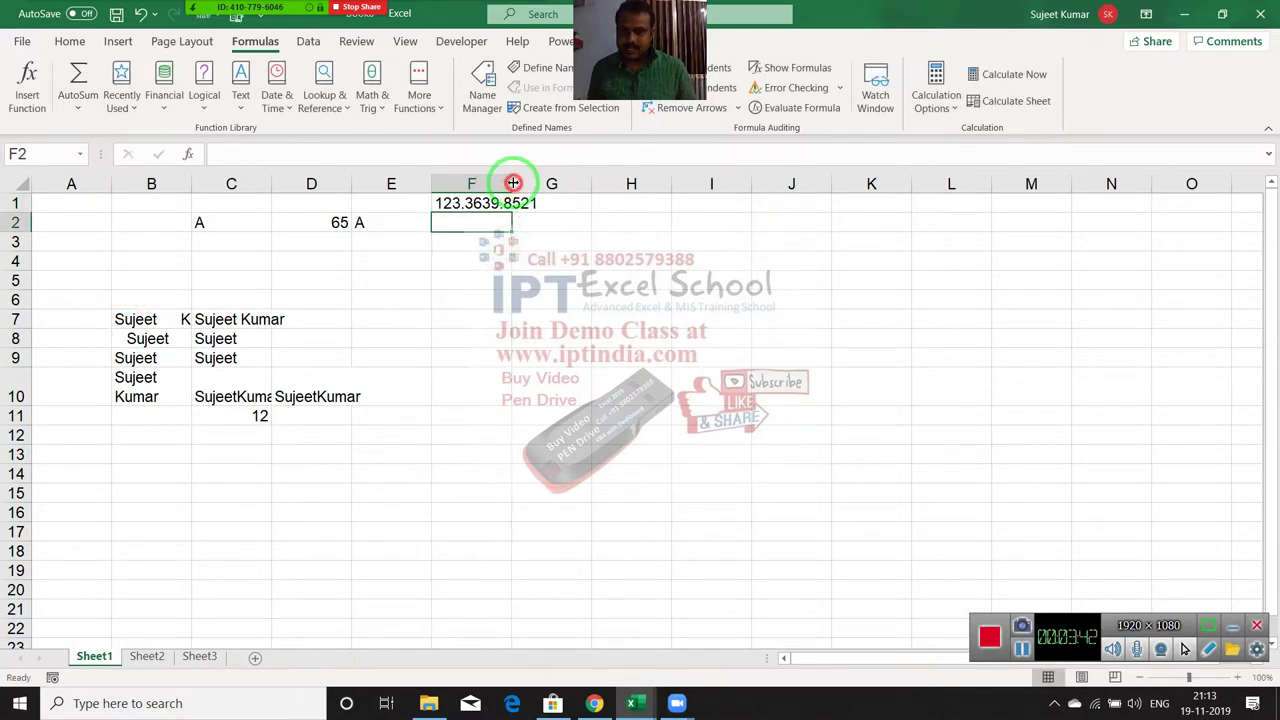
pyautogui.doubleClick(513, 183)
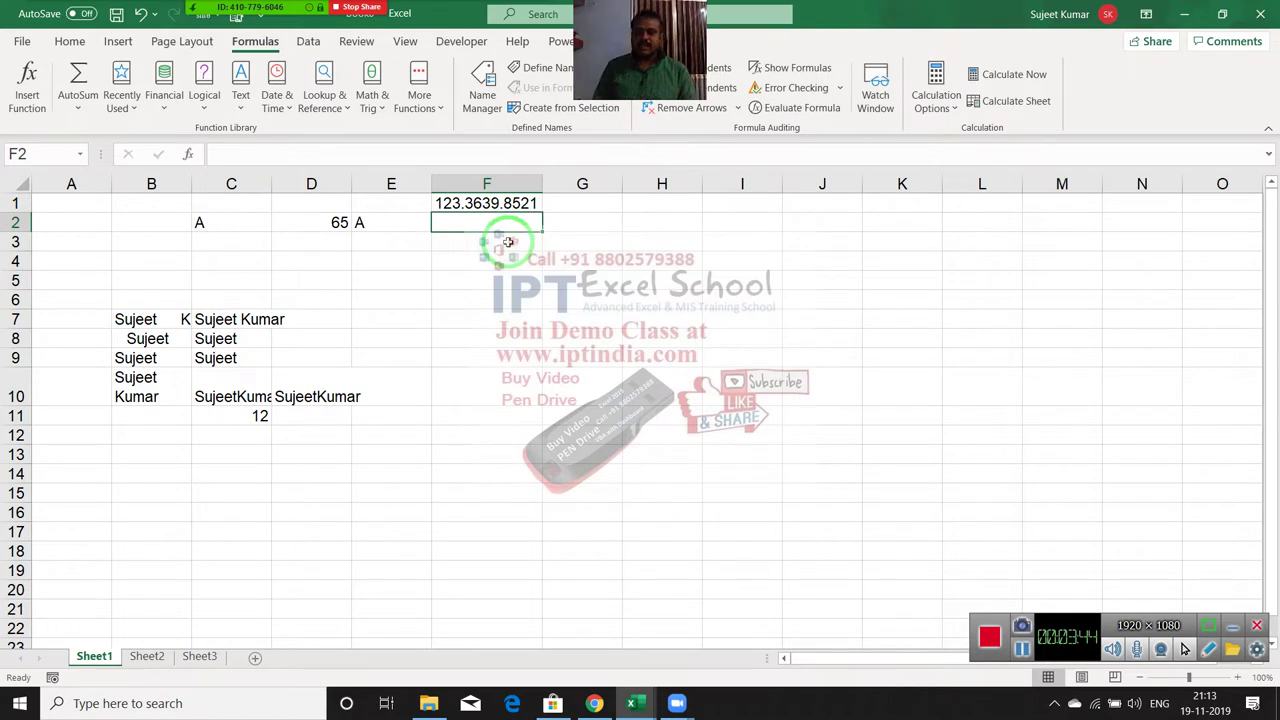
pyautogui.press('Up')
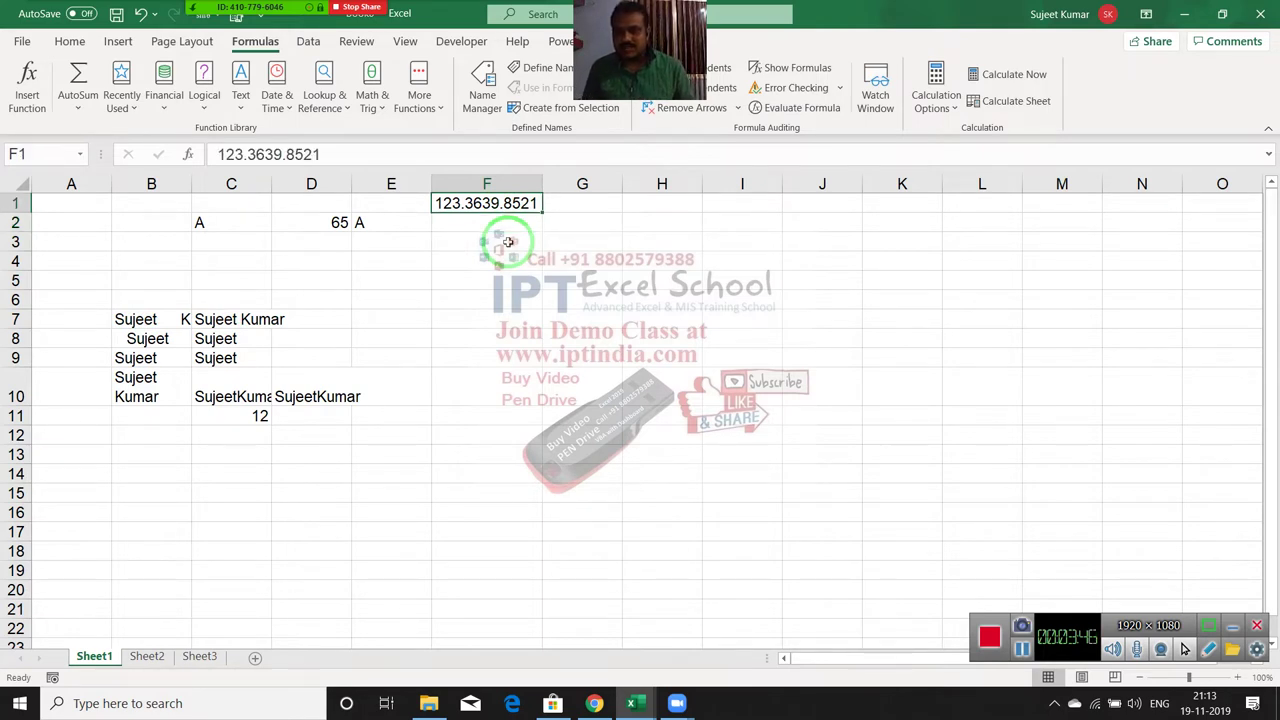
pyautogui.press('Down')
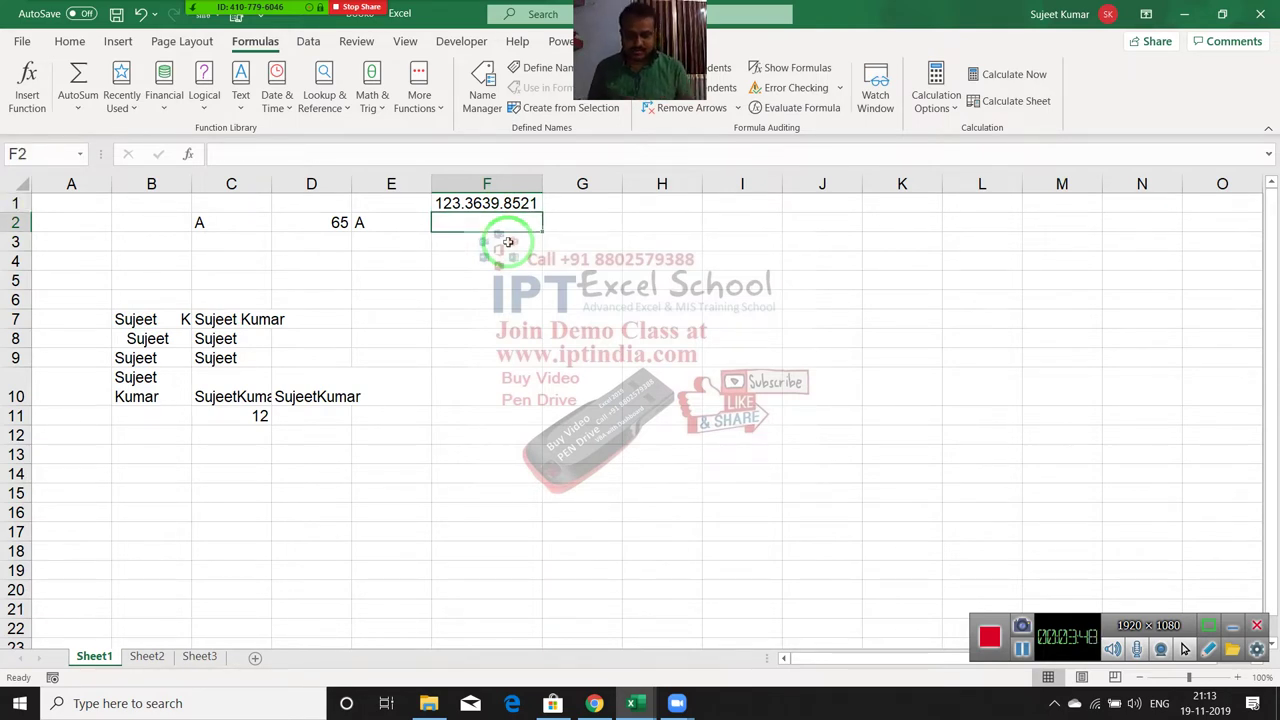
# Step: Enter =SUBSTITUTE(F1,".","-") in F2, replacing every dot with a hyphen
pyautogui.write('=sub')
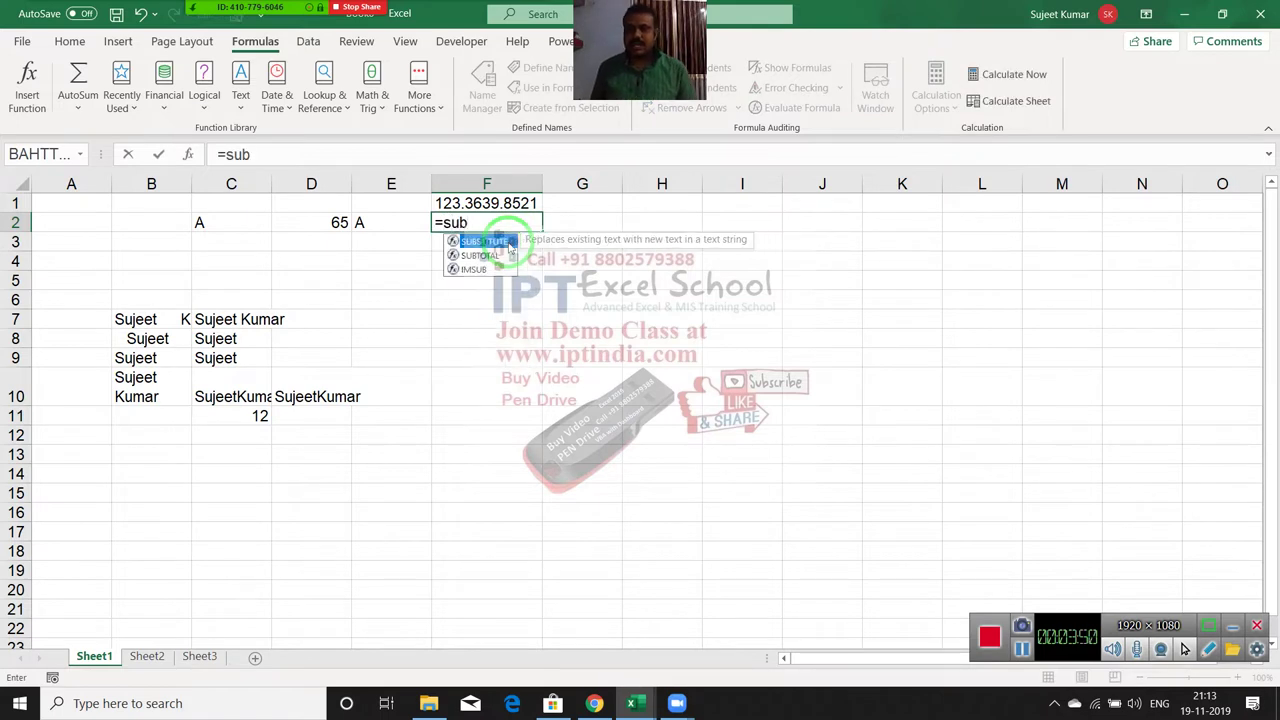
pyautogui.press('Tab')
pyautogui.press('Up')
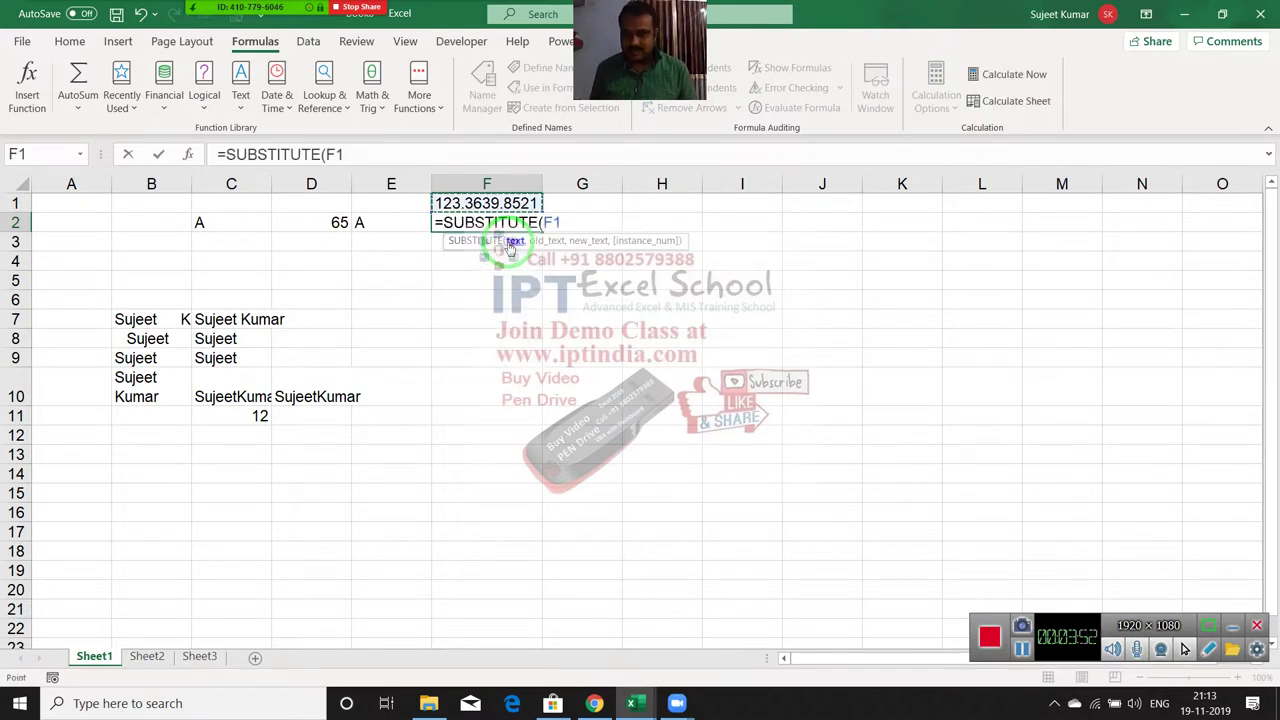
pyautogui.write(',')
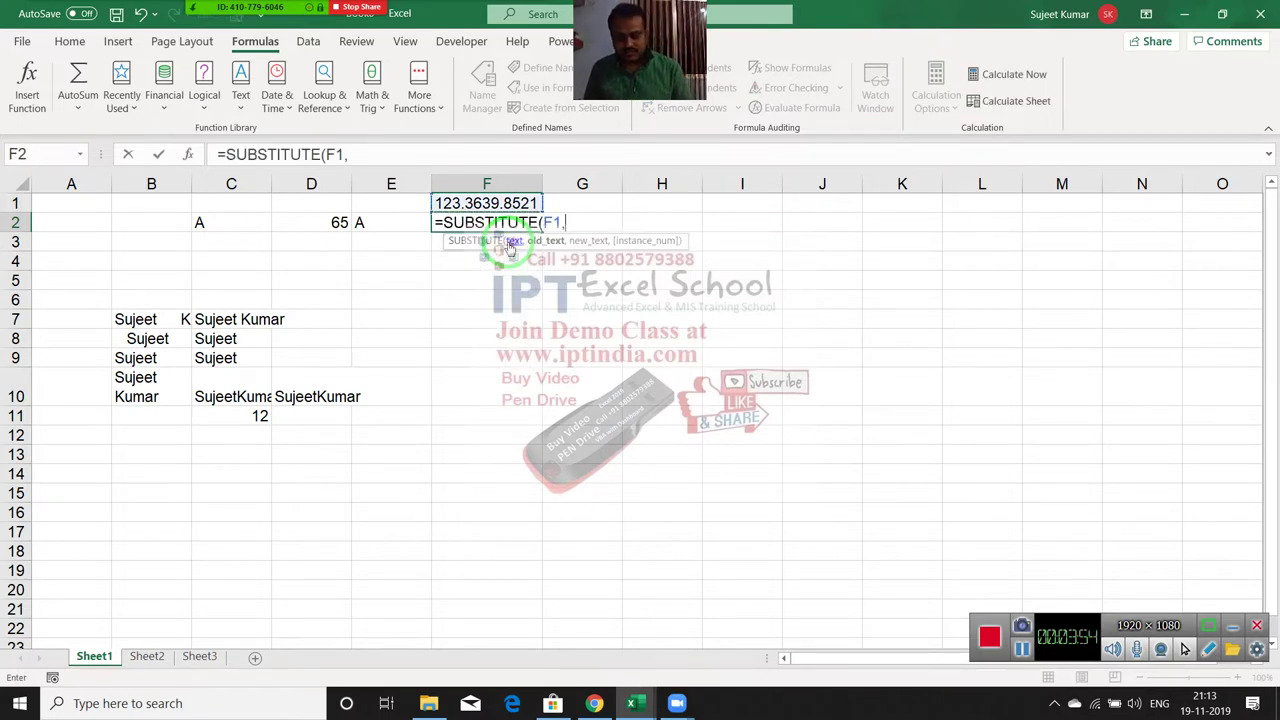
pyautogui.write('"')
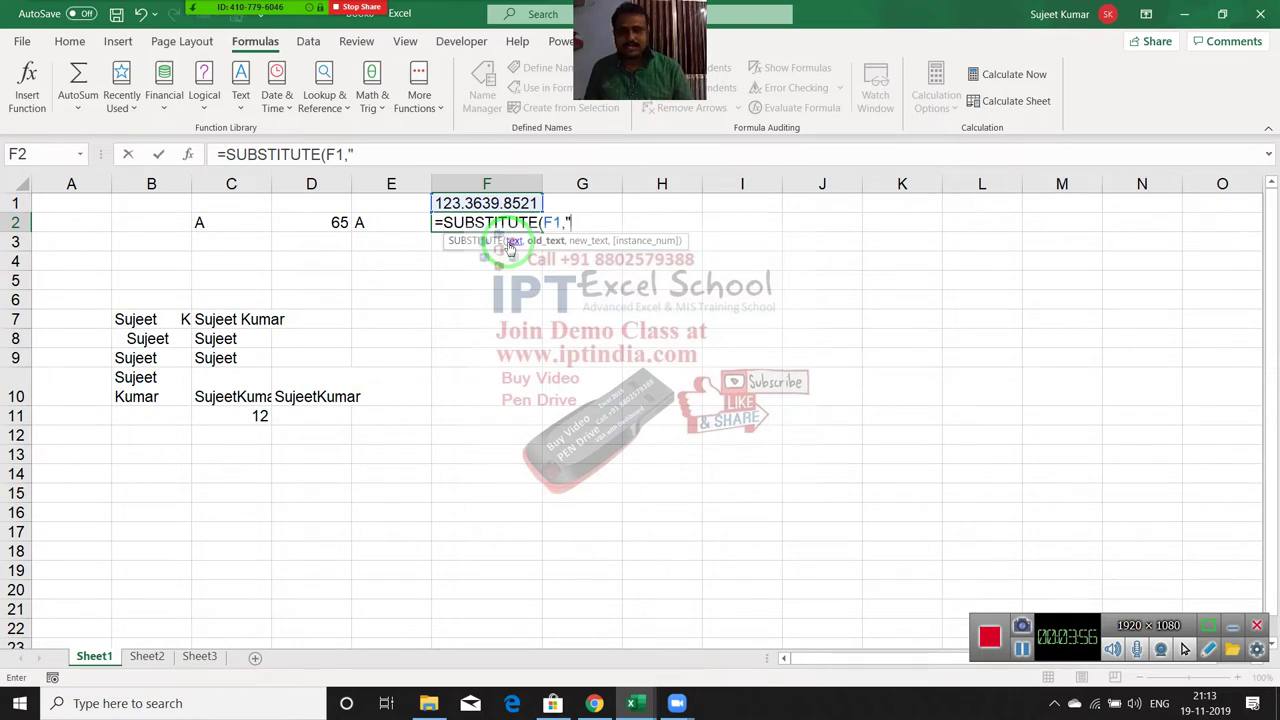
pyautogui.write('"')
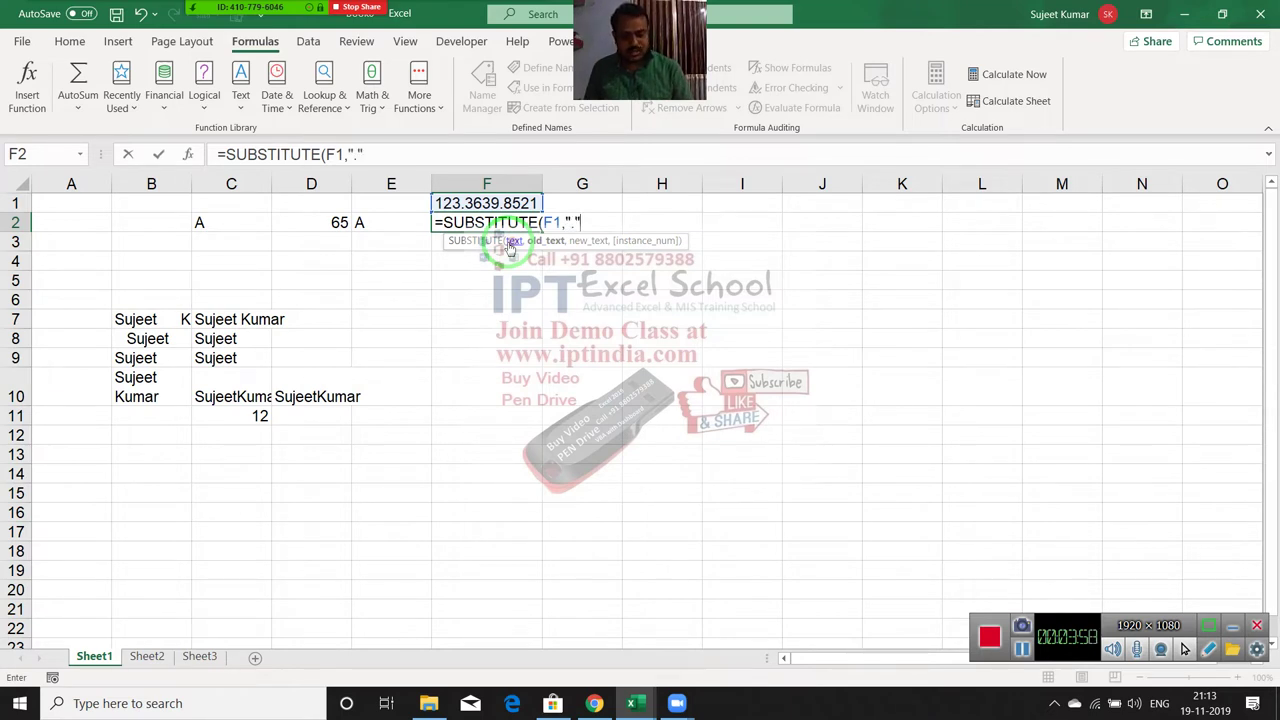
pyautogui.write(',"')
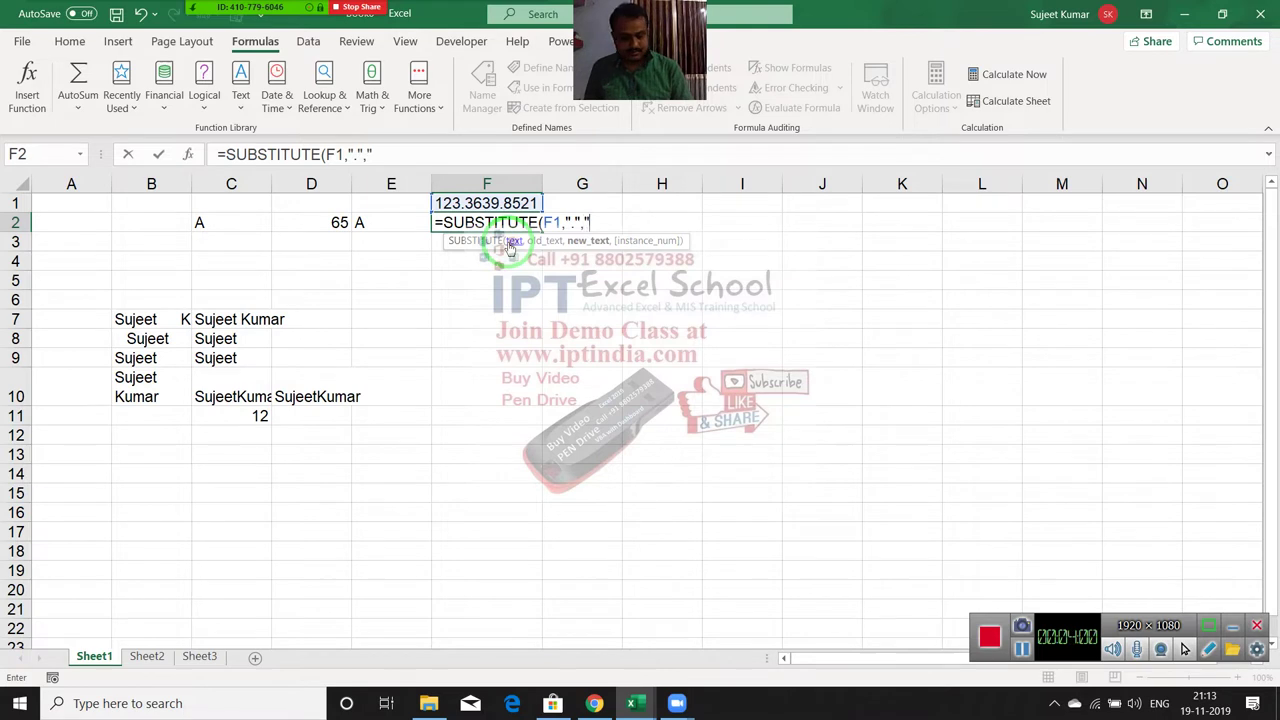
pyautogui.write('-')
pyautogui.write('"')
pyautogui.press('Return')
pyautogui.press('Up')
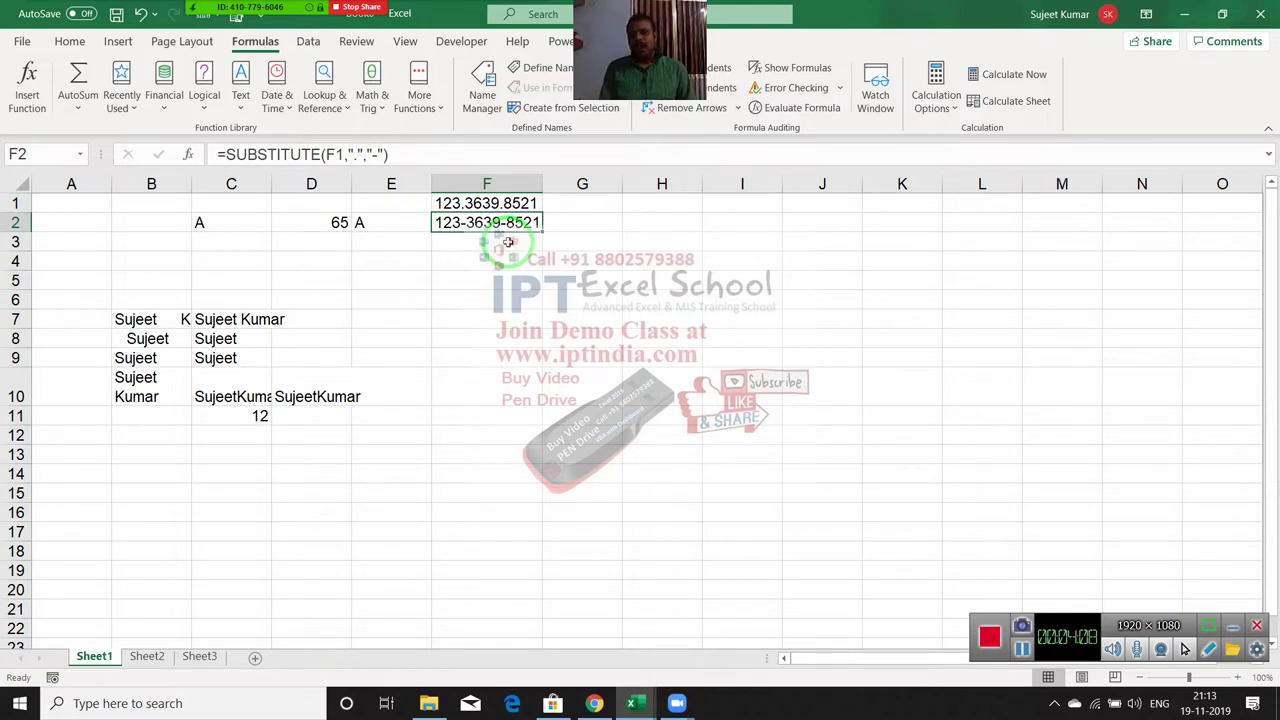
# Step: Add instance number 1 to the F2 formula so only the first dot becomes a hyphen (123-3639.8521)
pyautogui.press('F2')
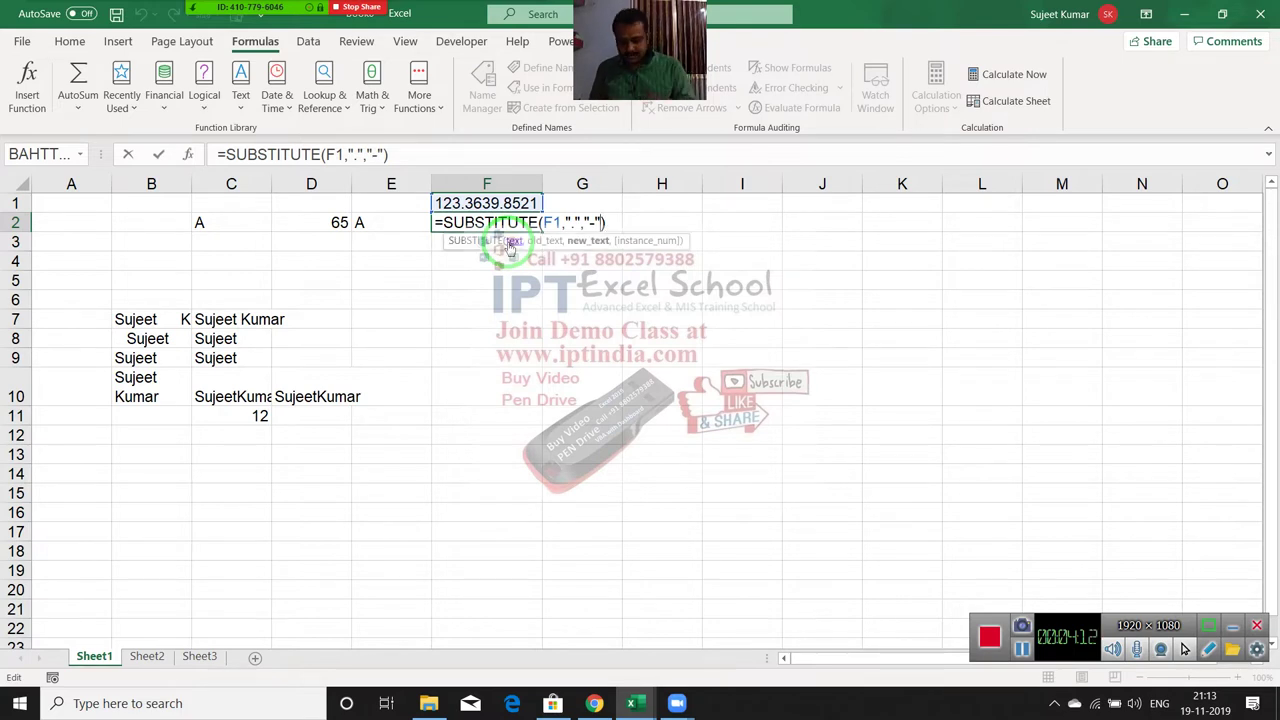
pyautogui.write(',')
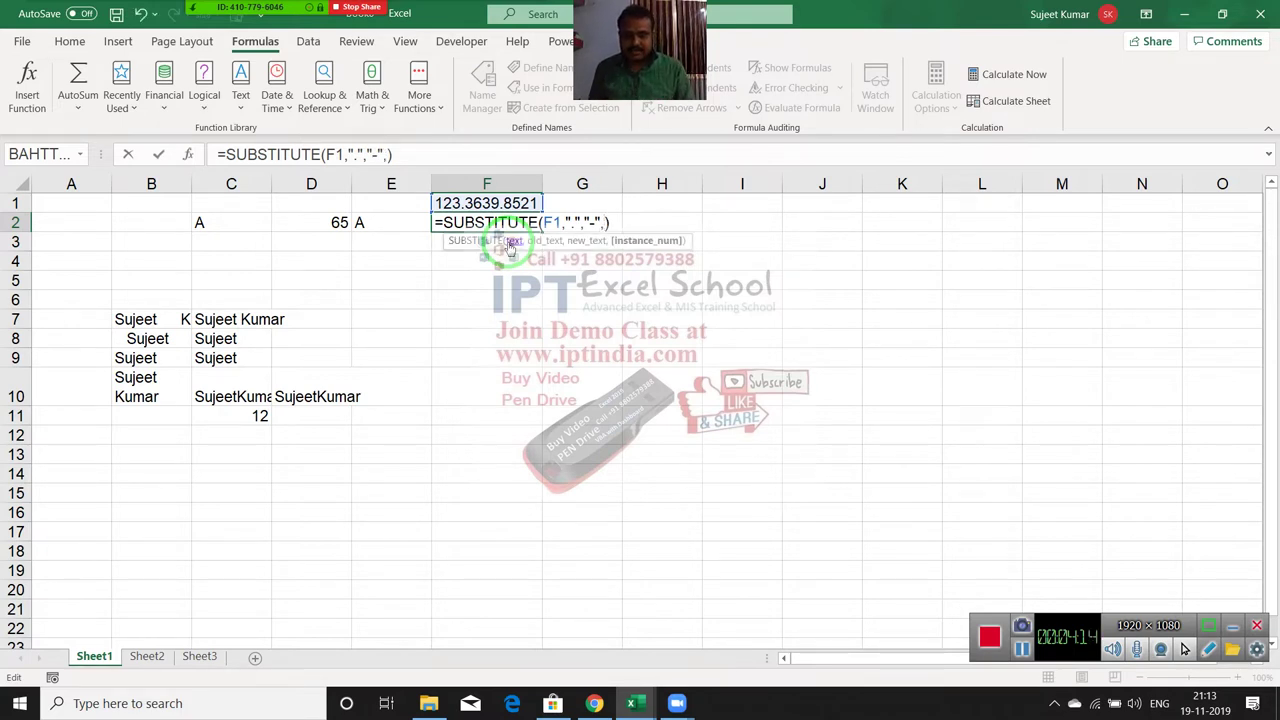
pyautogui.write('1')
pyautogui.press('Return')
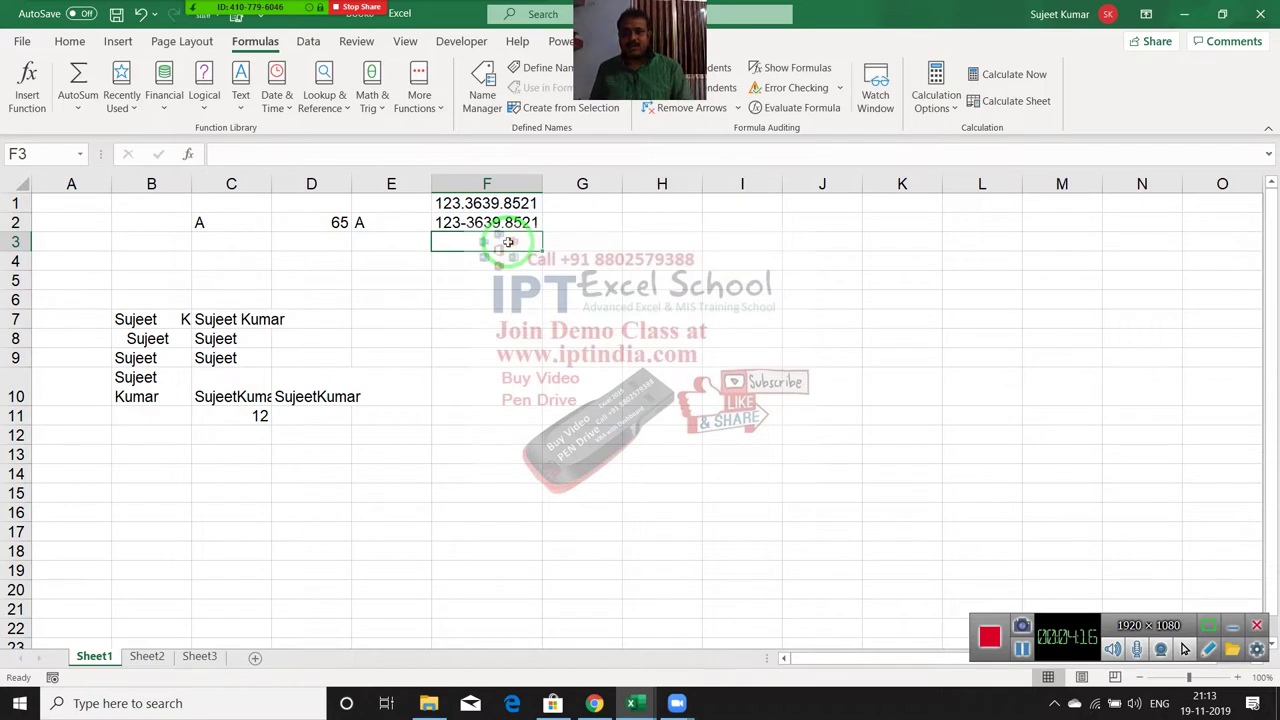
pyautogui.press('Up')
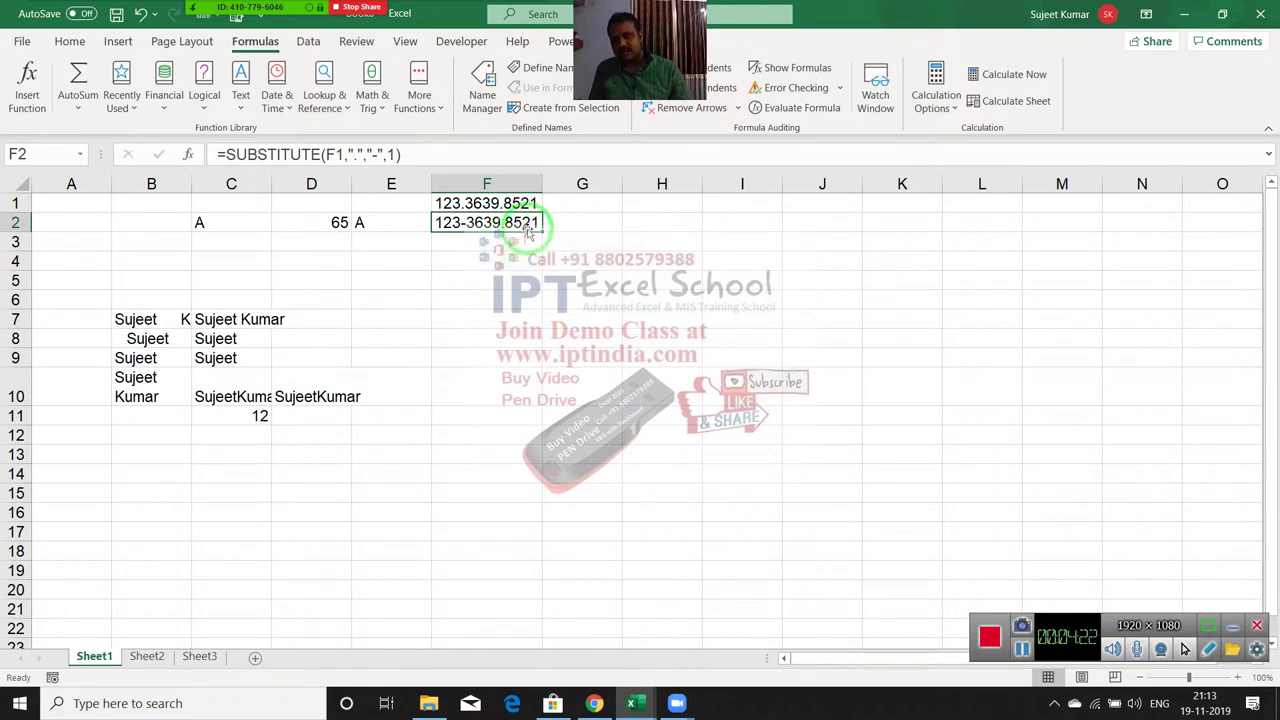
pyautogui.press('Down')
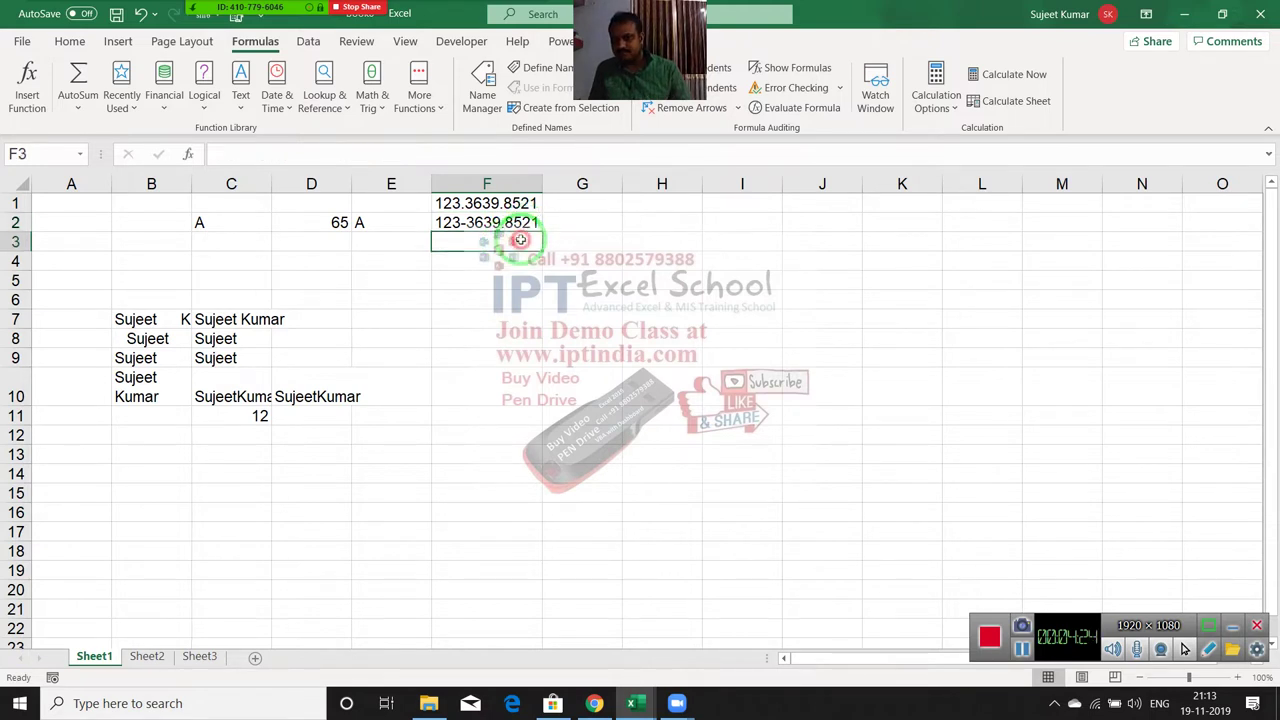
# Step: Enter =REPLACE(F2,4,1,"/") in F3, correcting the replacement character from a hyphen to a slash
pyautogui.write('=')
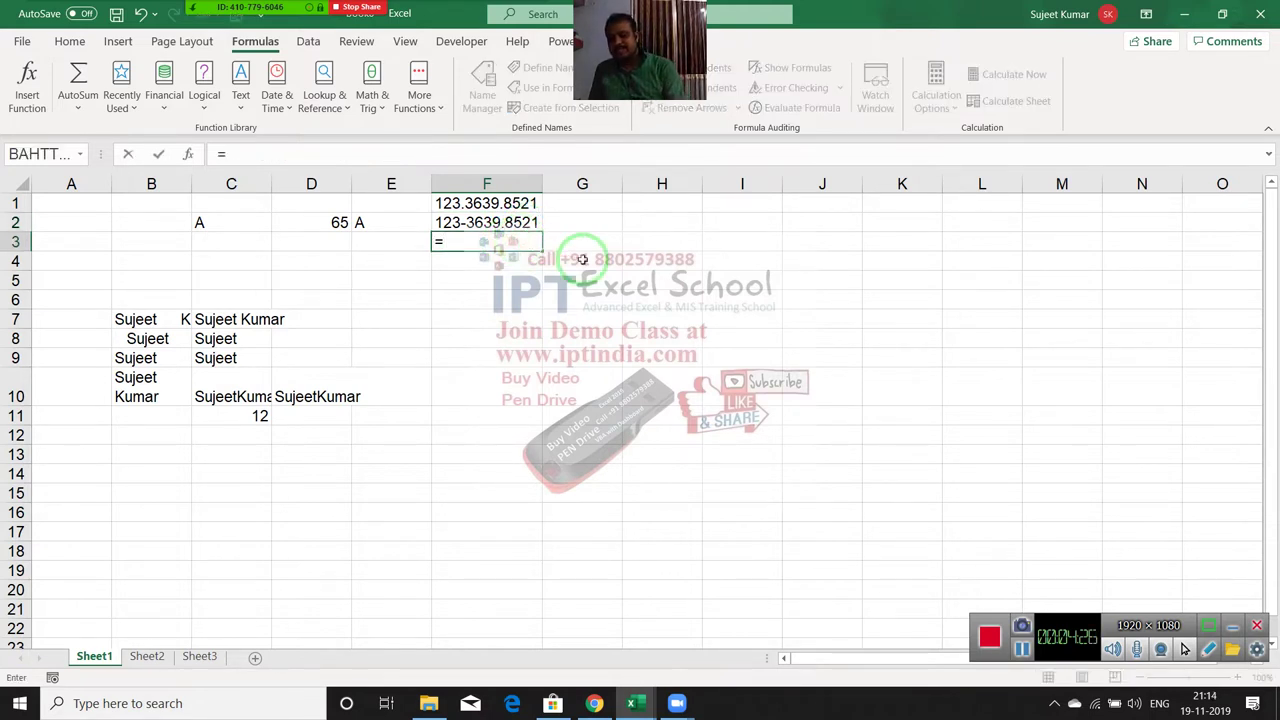
pyautogui.write('re')
pyautogui.press('Down')
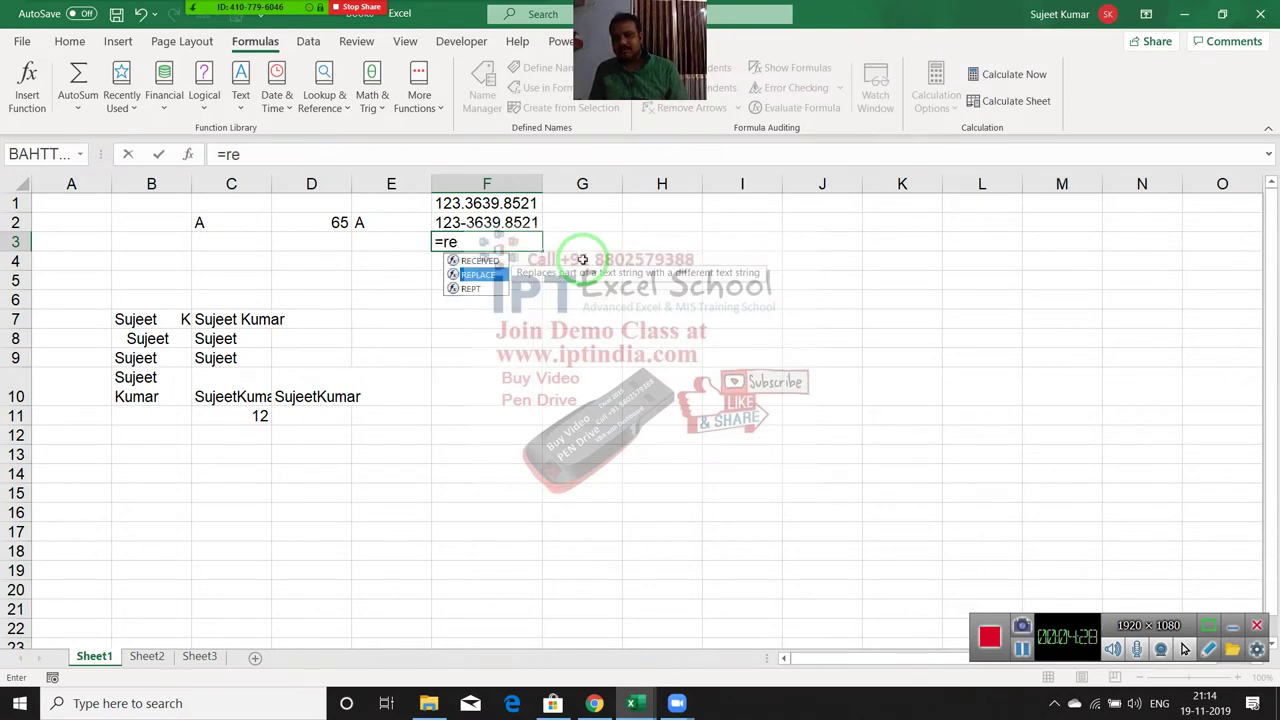
pyautogui.press('Tab')
pyautogui.press('Up')
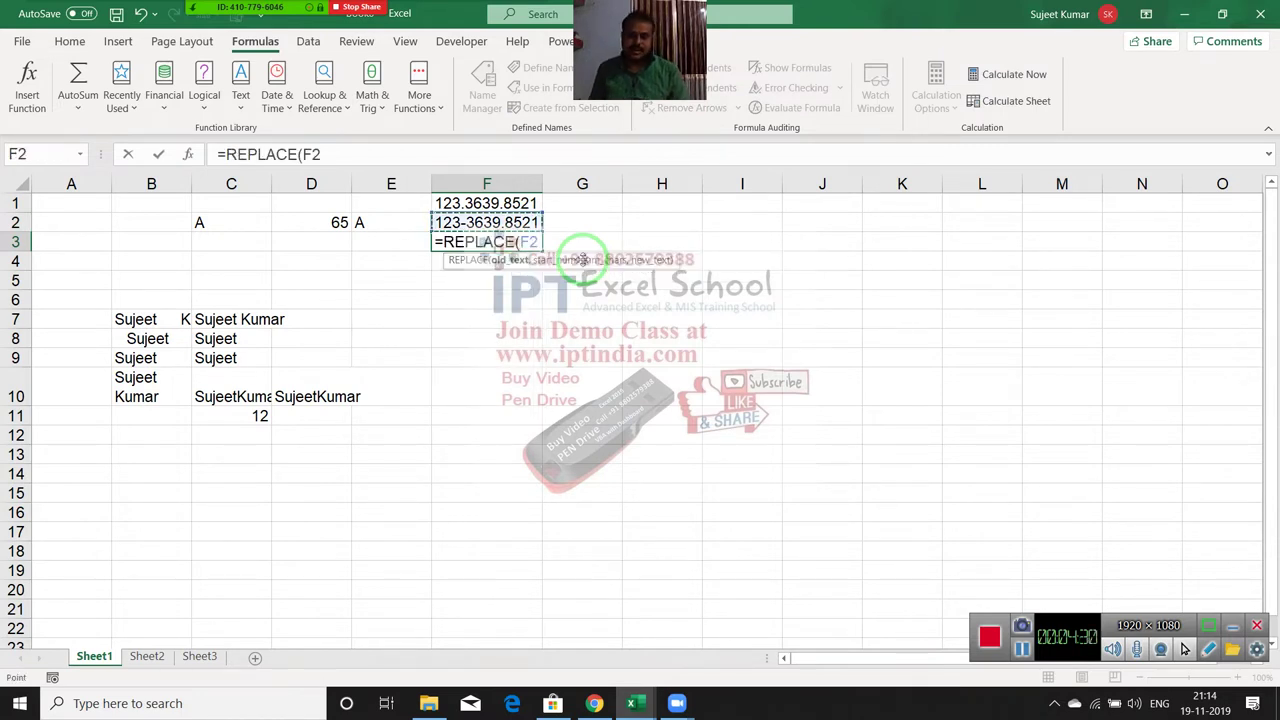
pyautogui.write(',')
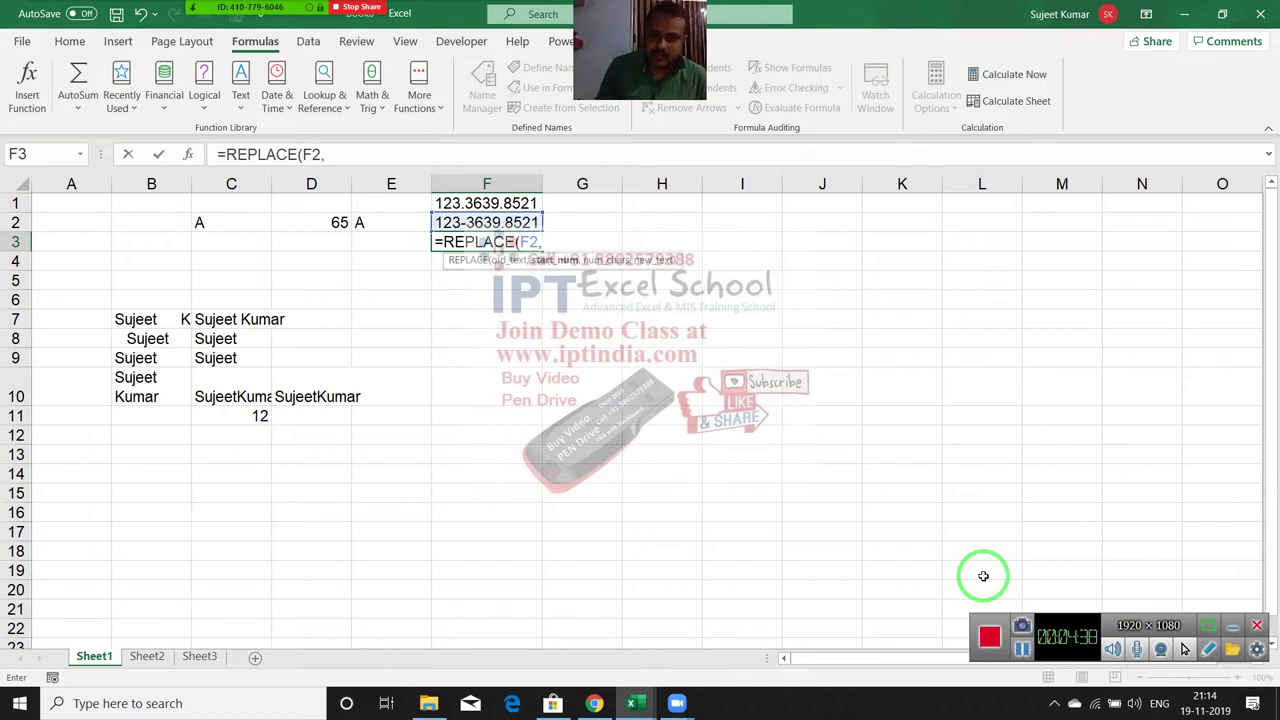
pyautogui.write('4,')
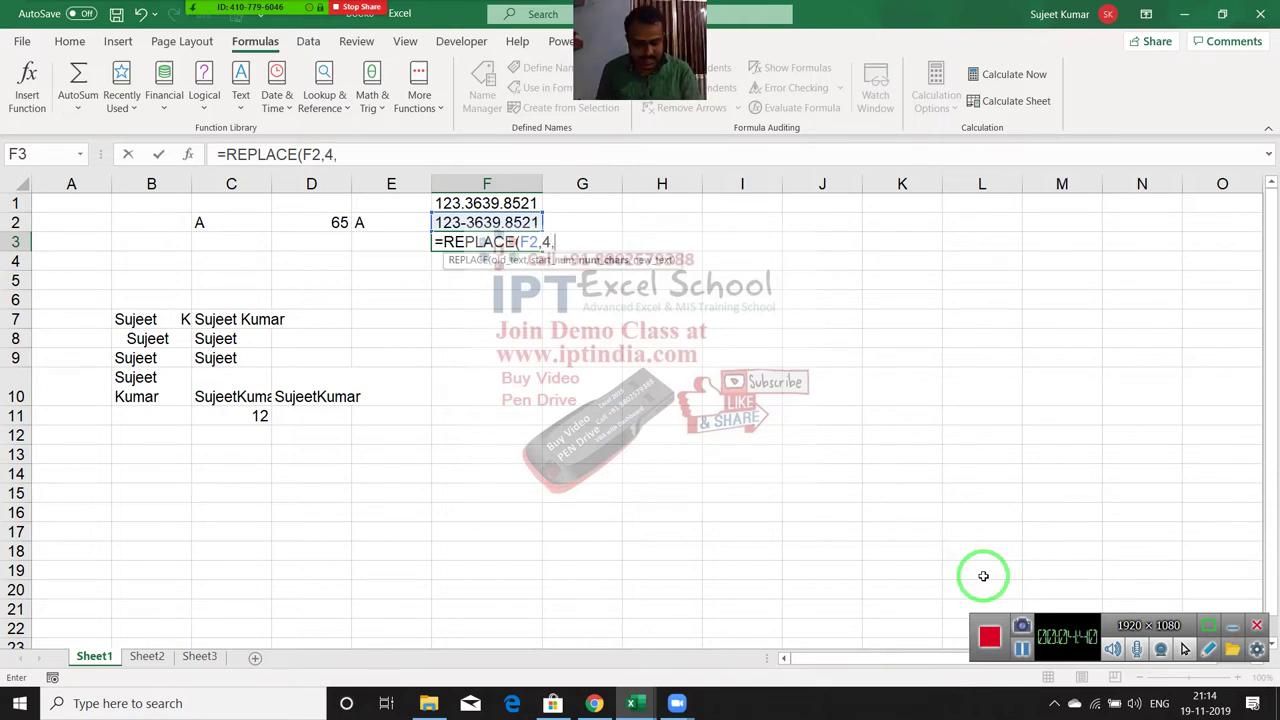
pyautogui.write('1,"-')
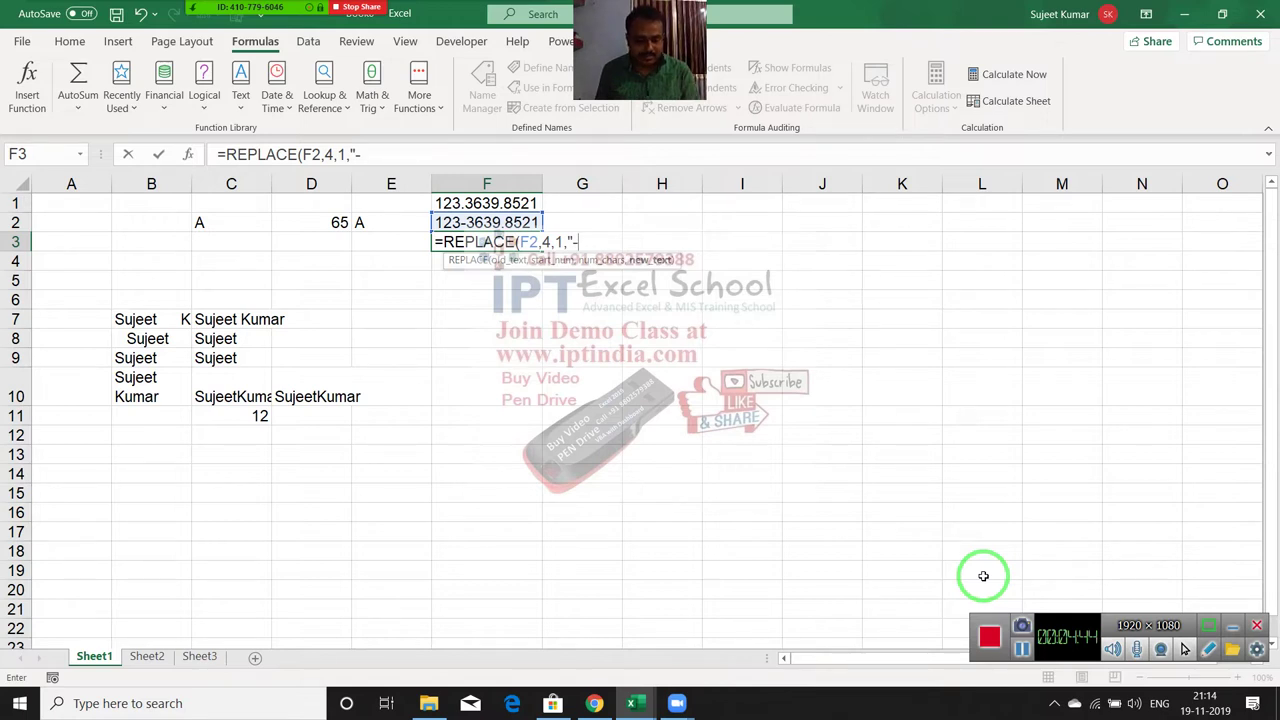
pyautogui.press('BackSpace')
pyautogui.write('/')
pyautogui.write('"')
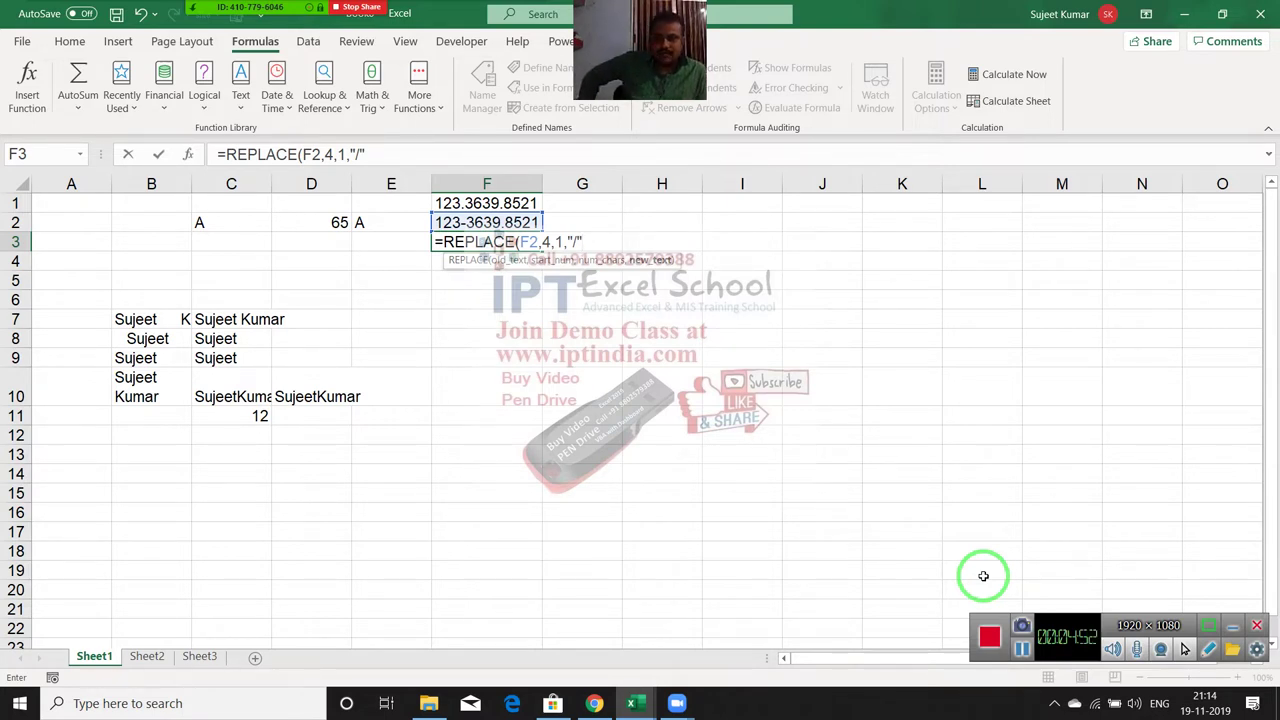
pyautogui.press('Return')
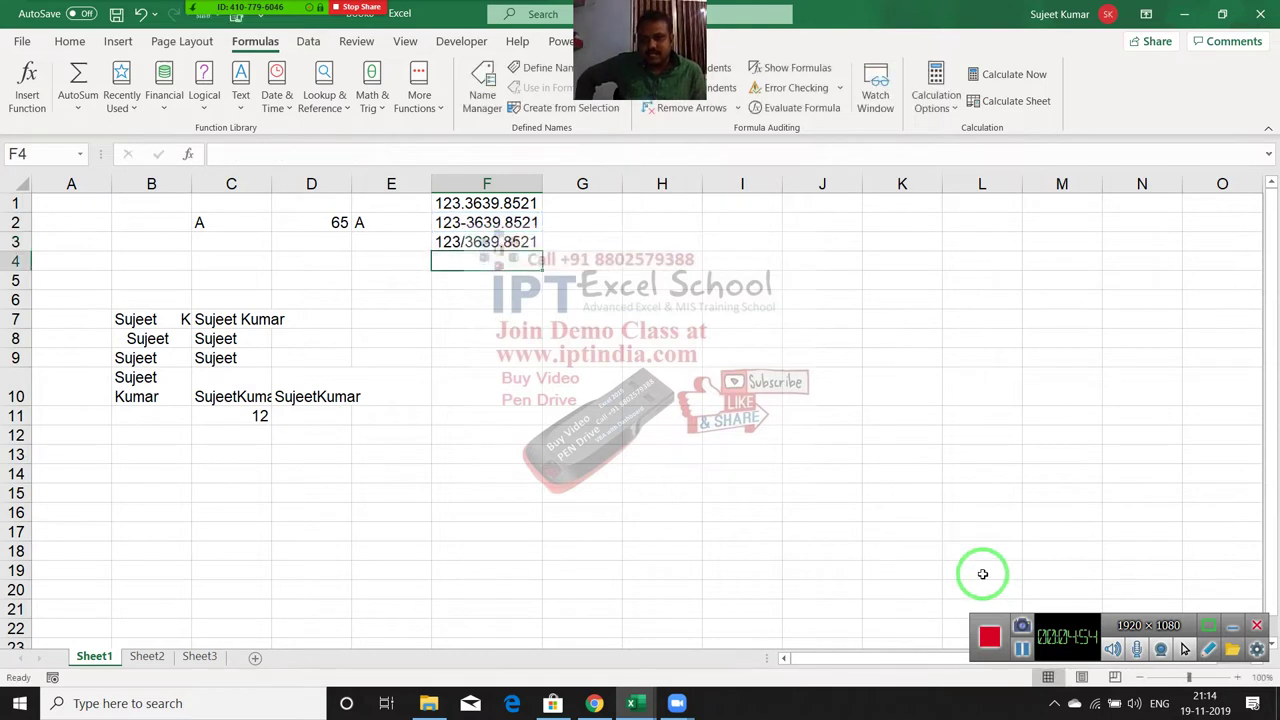
# Step: Review the REPLACE result 123/3639.8521 in F3
pyautogui.press('Up')
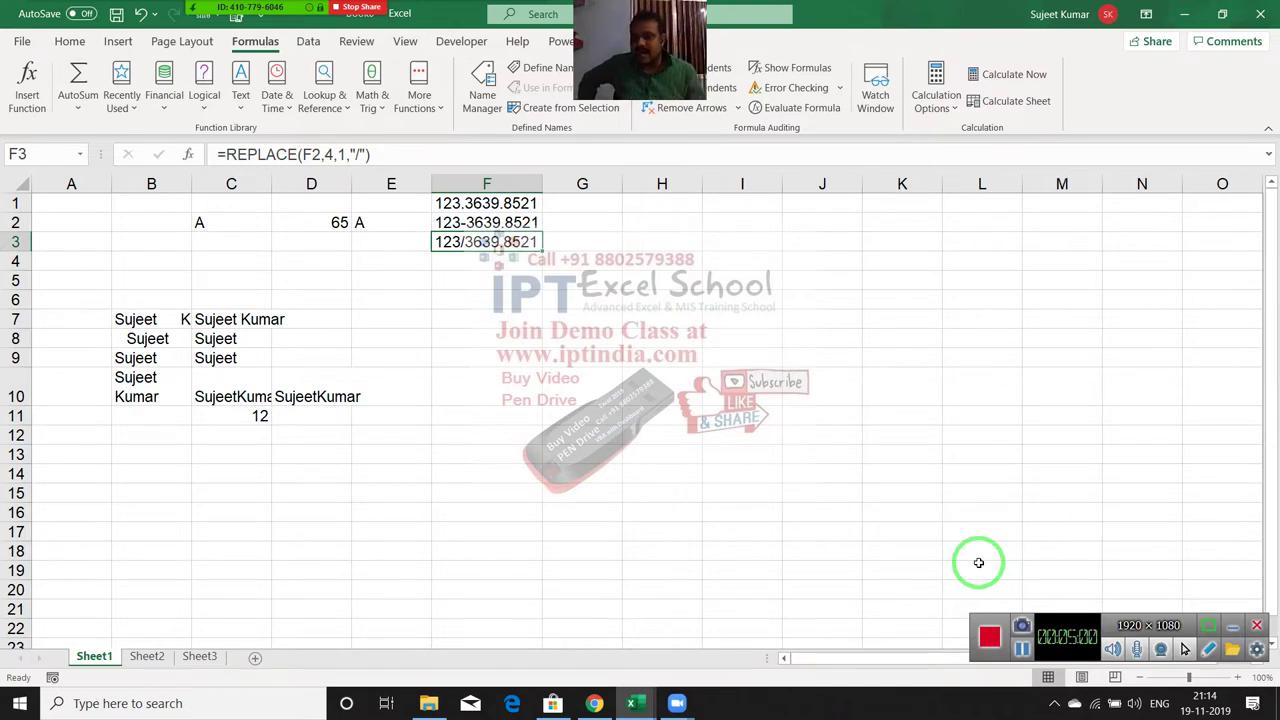
pyautogui.press('Down')
pyautogui.press('Up')
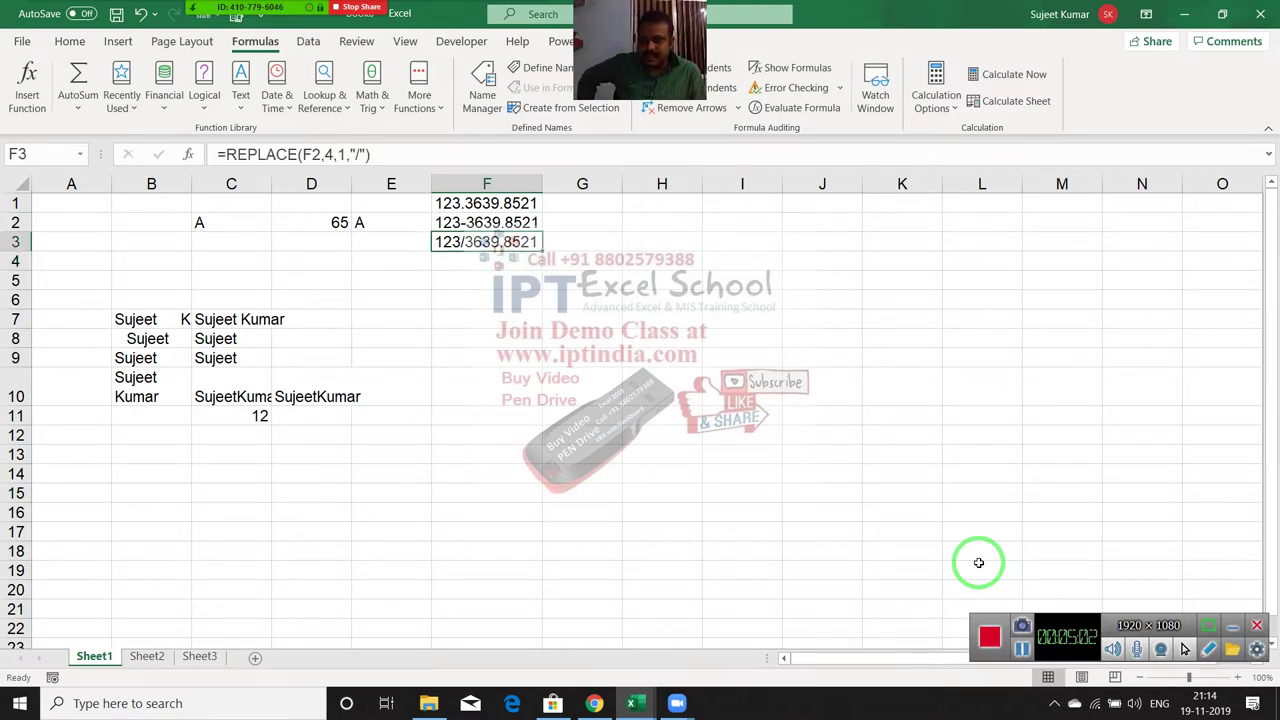
pyautogui.press('Down')
pyautogui.press('Down')
pyautogui.press('Down')
pyautogui.press('Down')
pyautogui.press('Left')
pyautogui.press('Left')
pyautogui.press('Left')
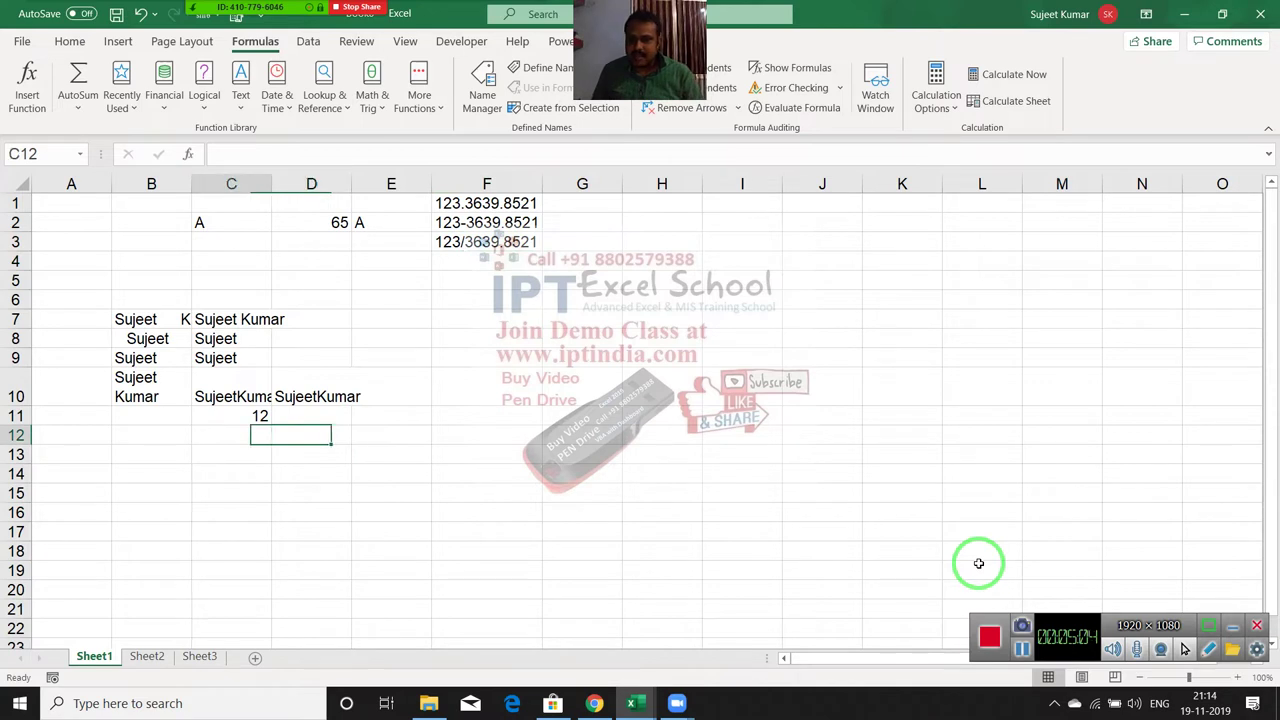
pyautogui.press('Up')
pyautogui.press('Up')
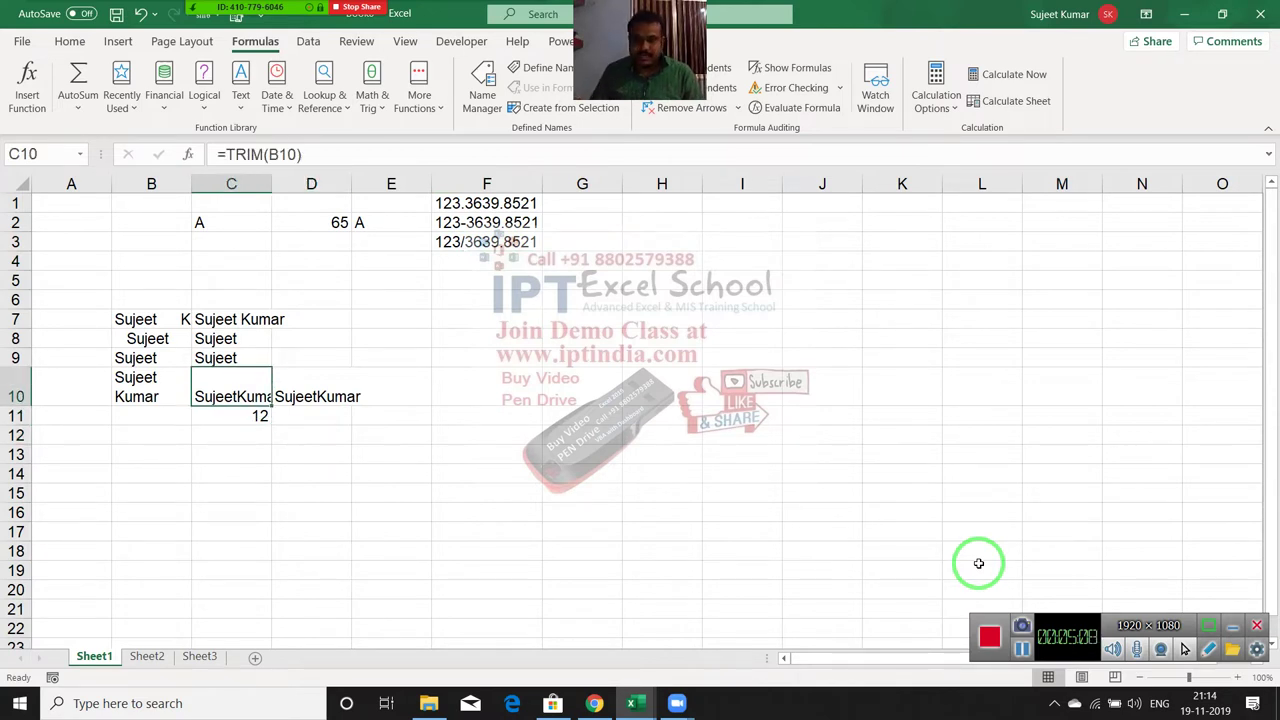
pyautogui.press('Right')
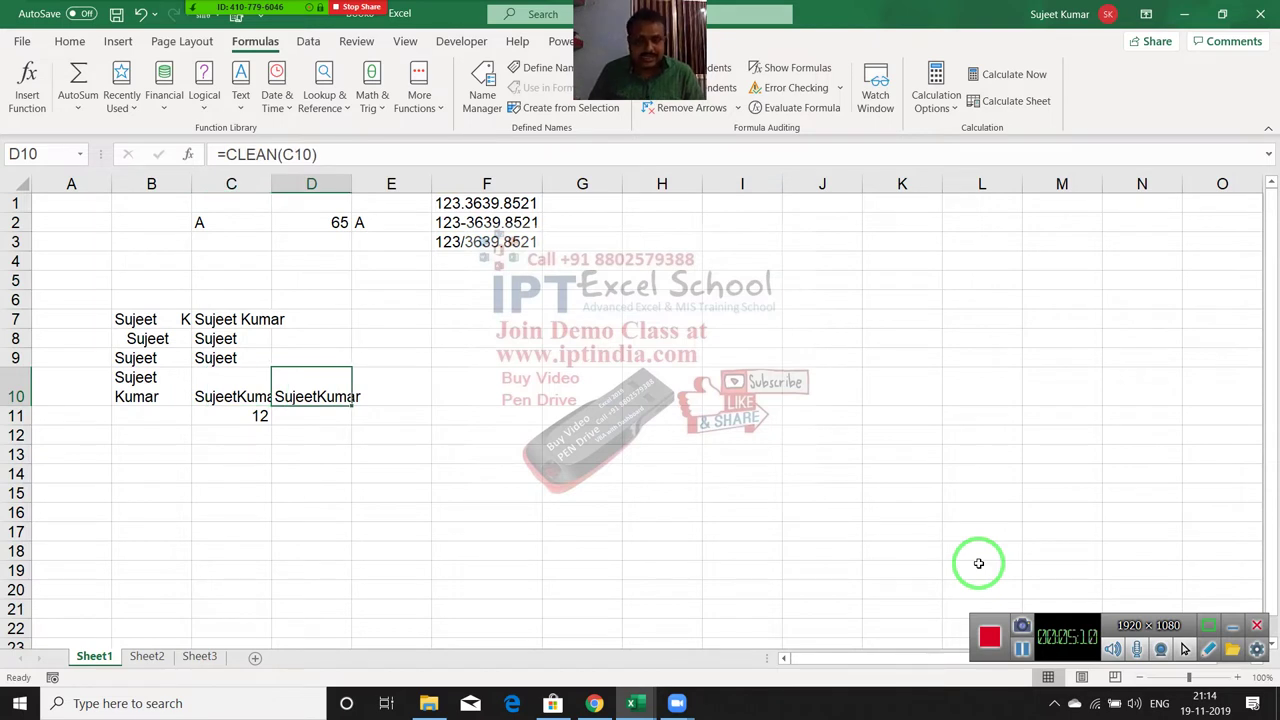
pyautogui.press('Left')
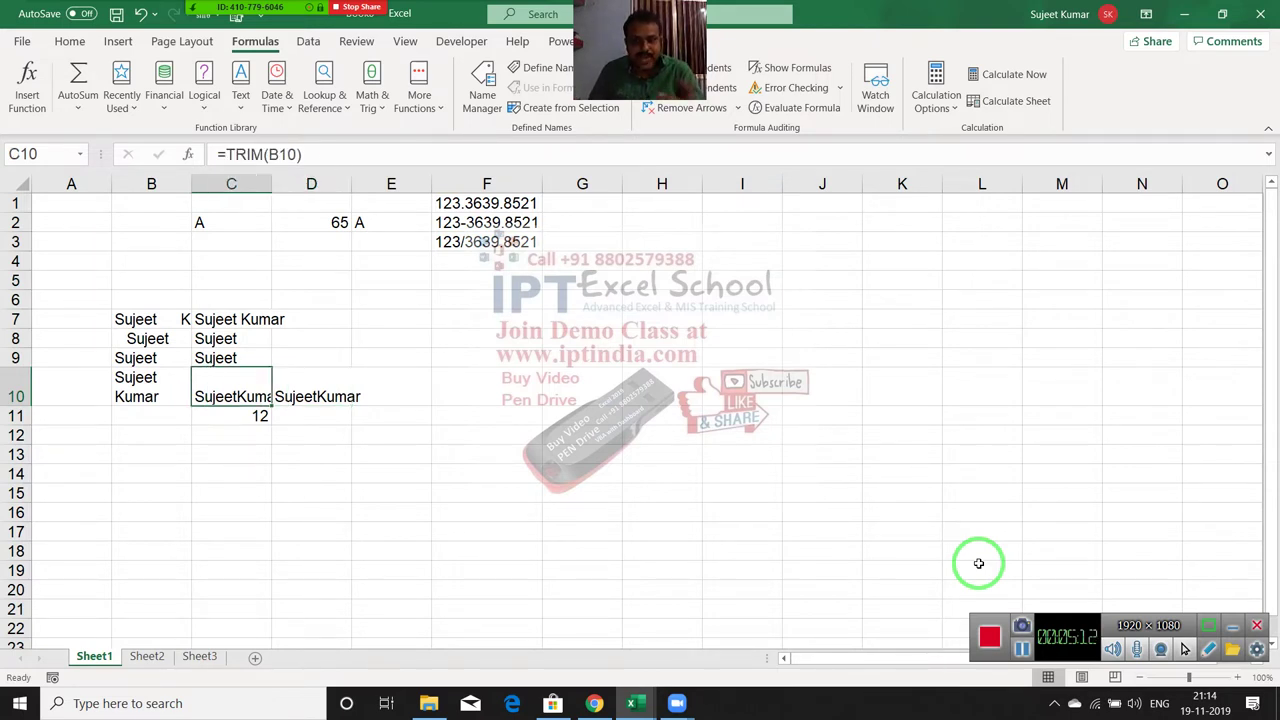
pyautogui.press('Down')
pyautogui.press('Down')
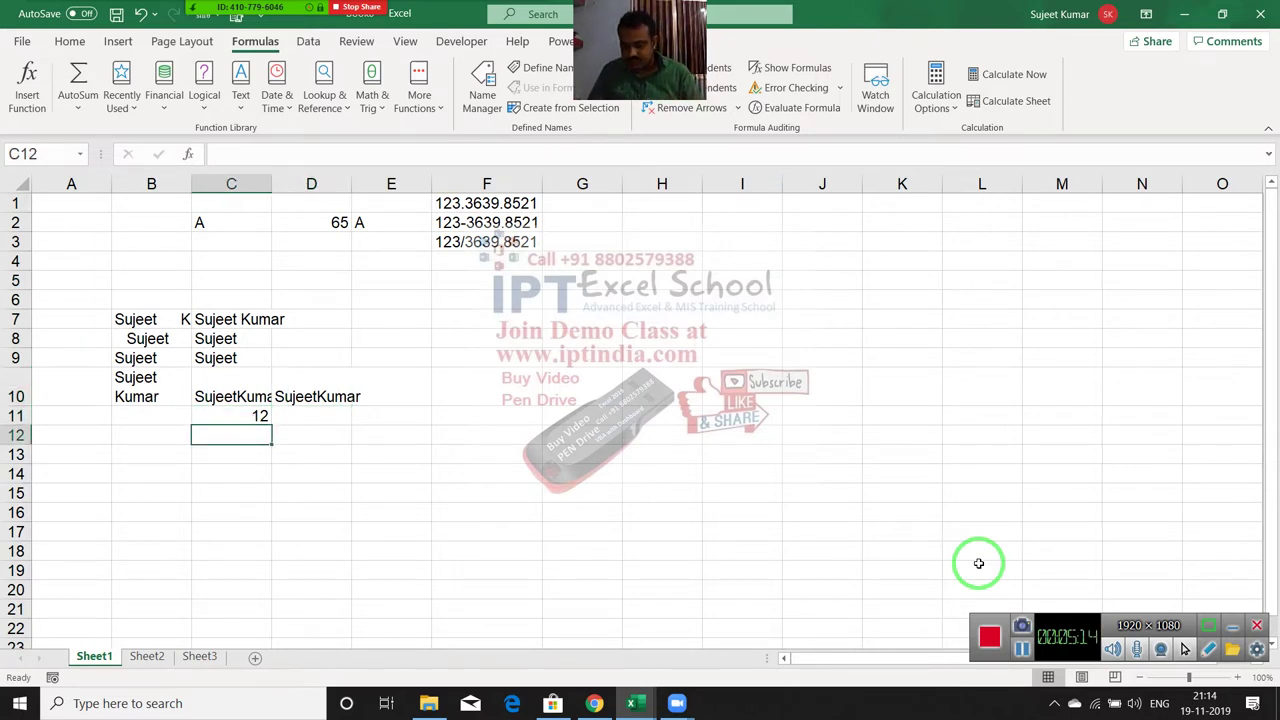
pyautogui.write('=sub')
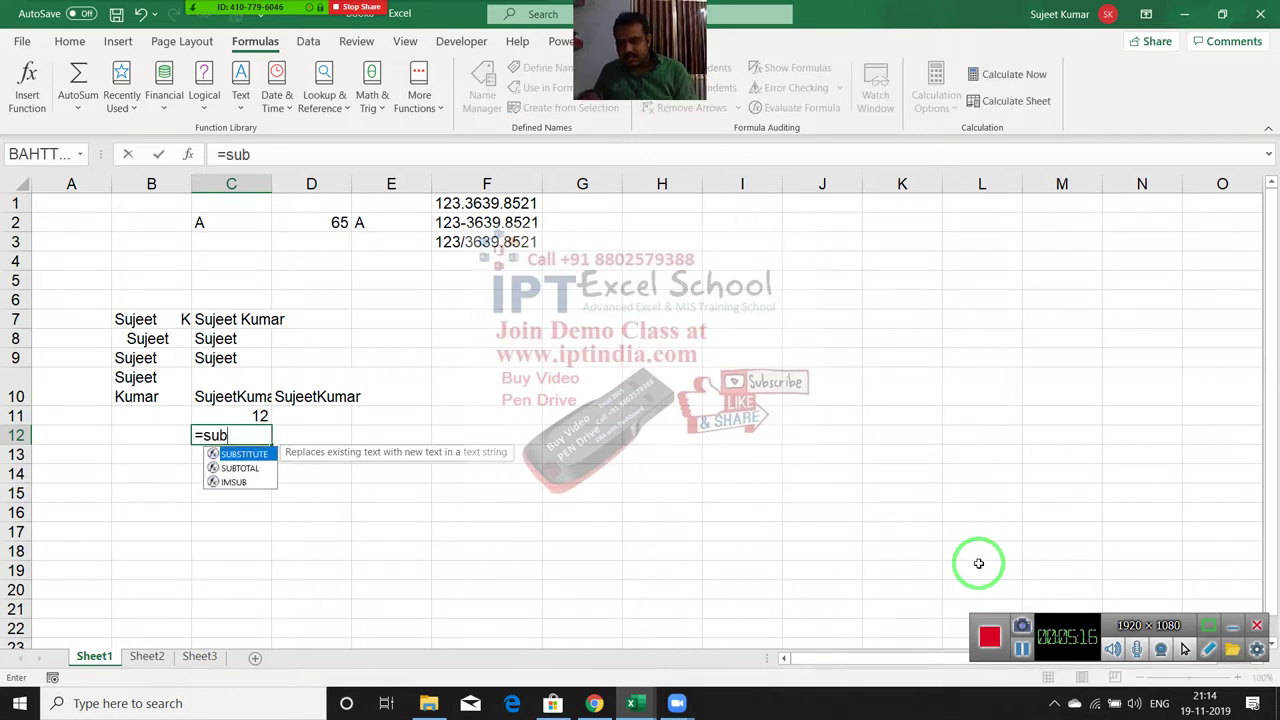
pyautogui.press('Tab')
pyautogui.press('Up')
pyautogui.press('Up')
pyautogui.write(',')
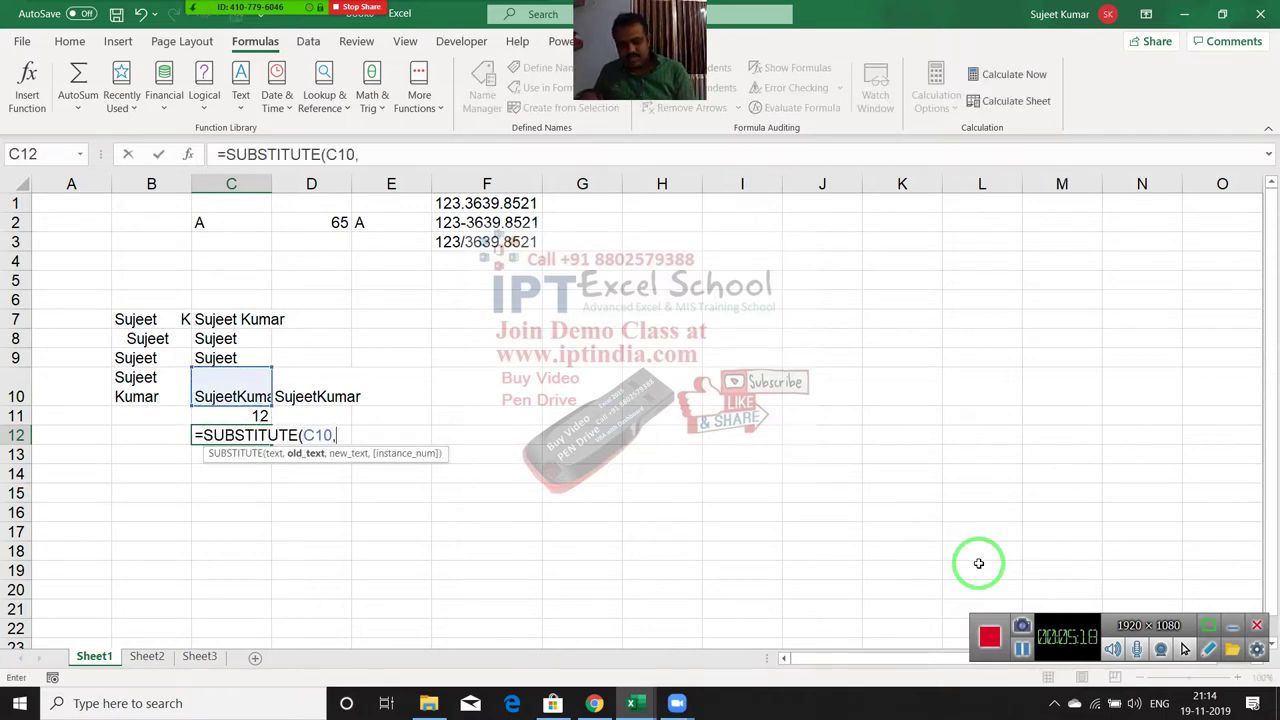
pyautogui.write('"')
pyautogui.hotkey('alt', 'Return')
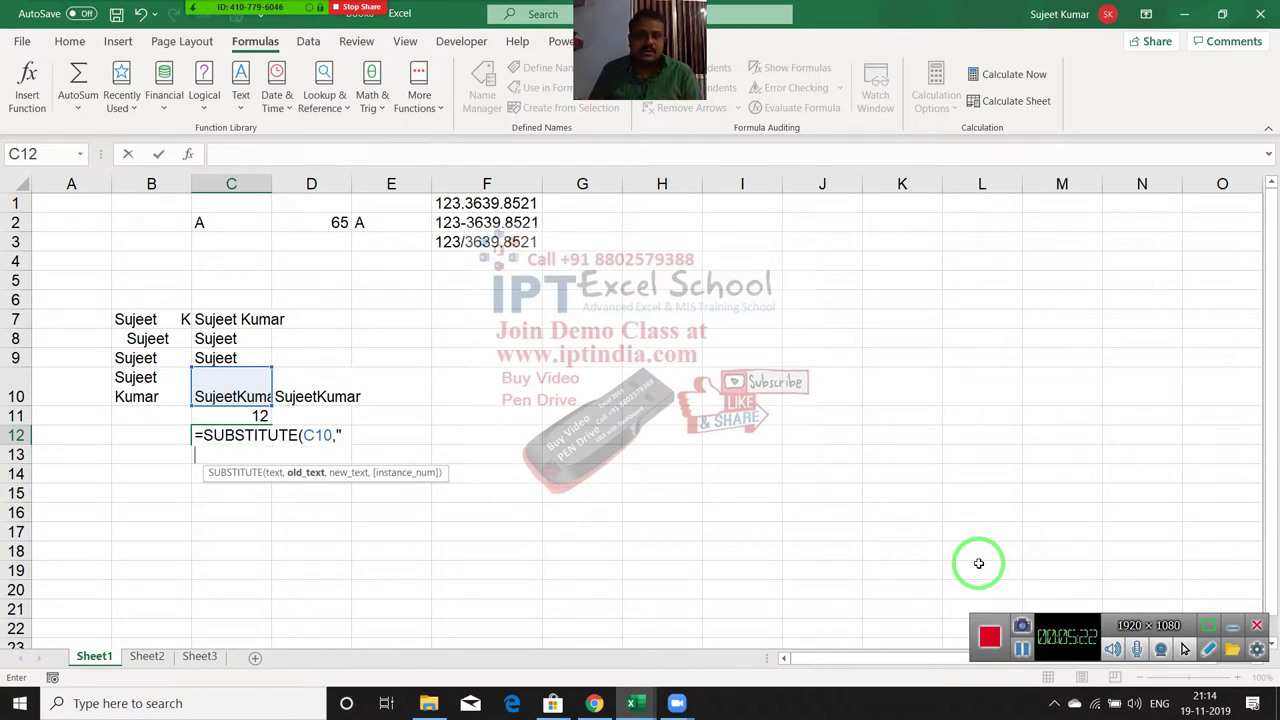
pyautogui.press('Escape')
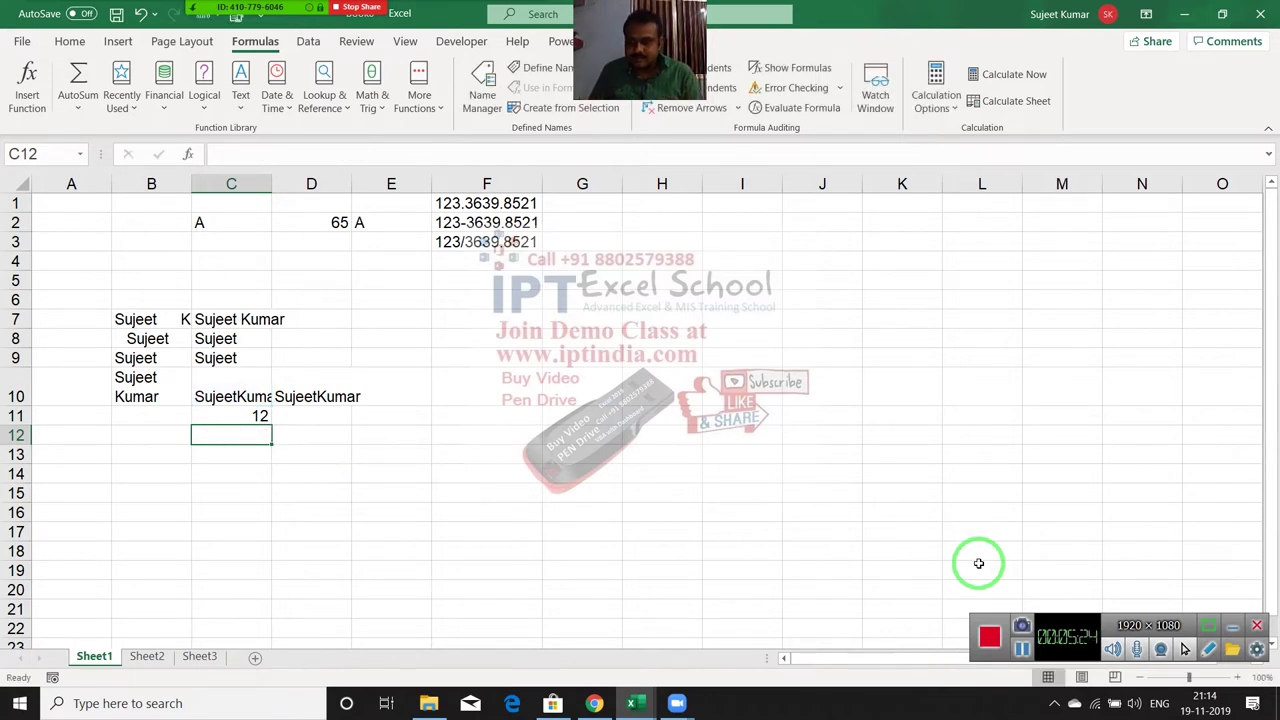
# Step: Put a single line break into A14 with Alt+Enter
pyautogui.click(72, 473)
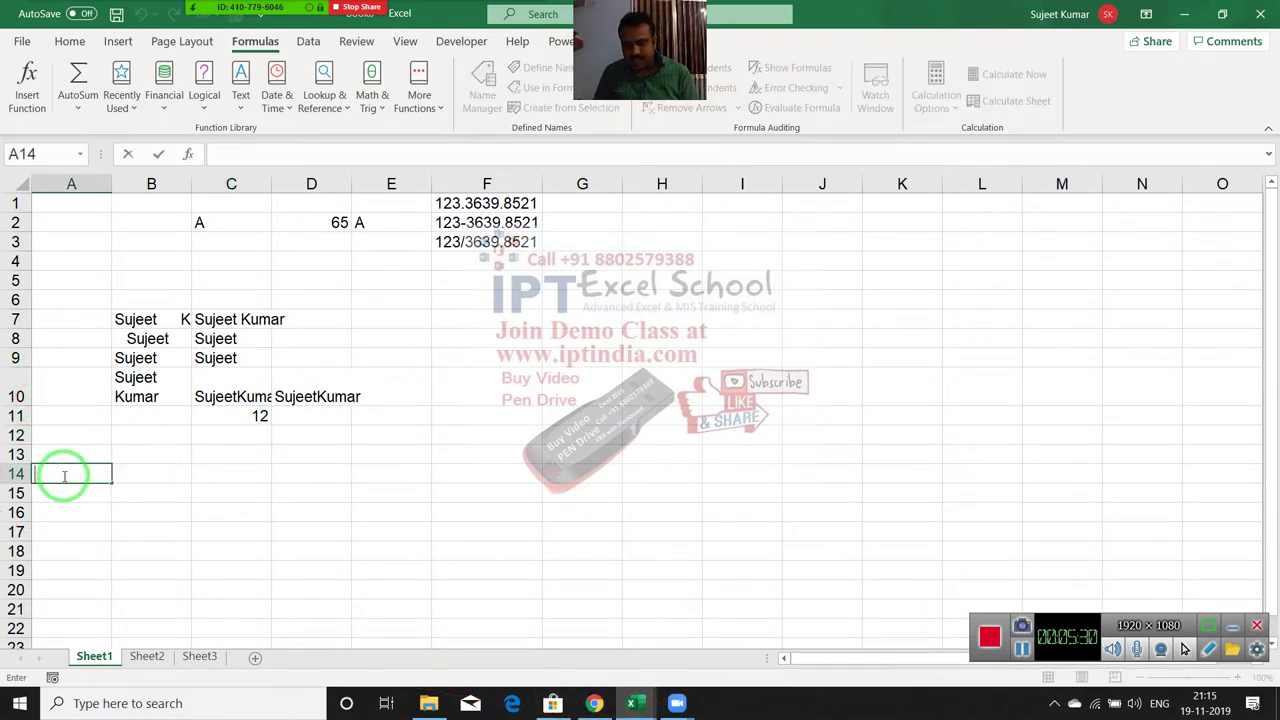
pyautogui.hotkey('alt', 'Return')
pyautogui.press('Return')
pyautogui.click(63, 476)
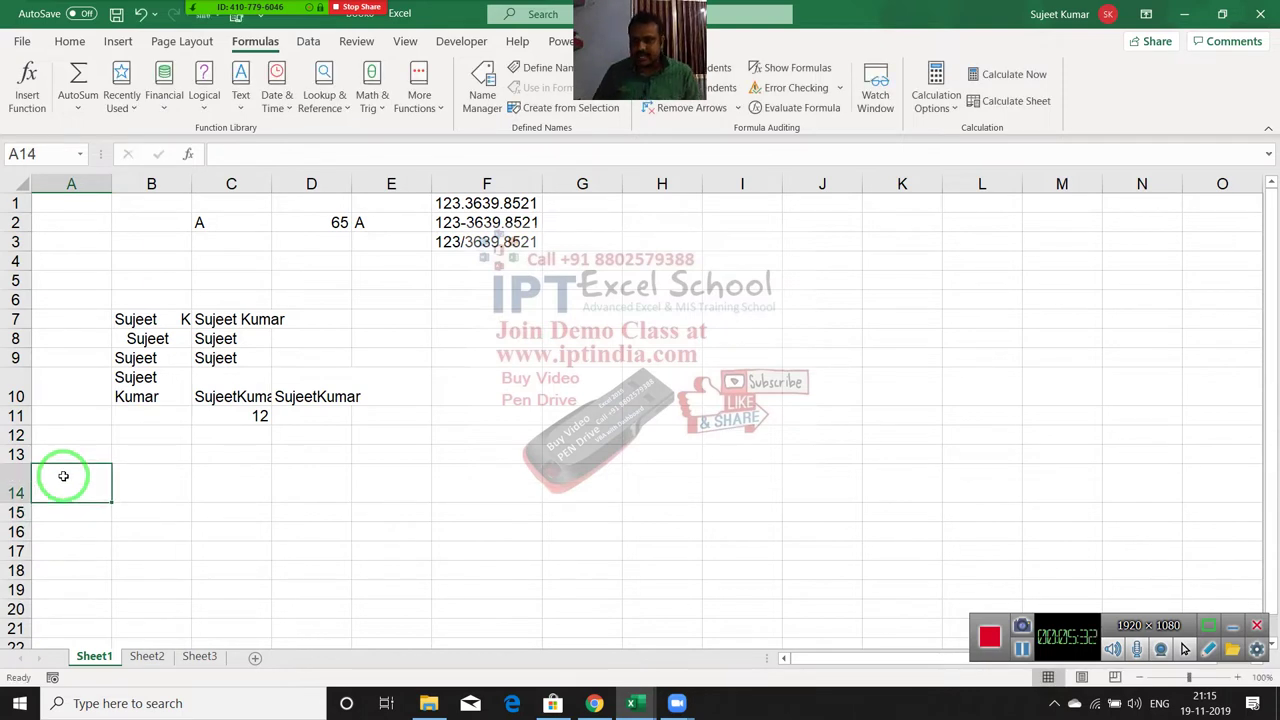
pyautogui.press('Right')
# Step: Enter =CODE(A14) in B14, showing the line-break code 10
pyautogui.write('=')
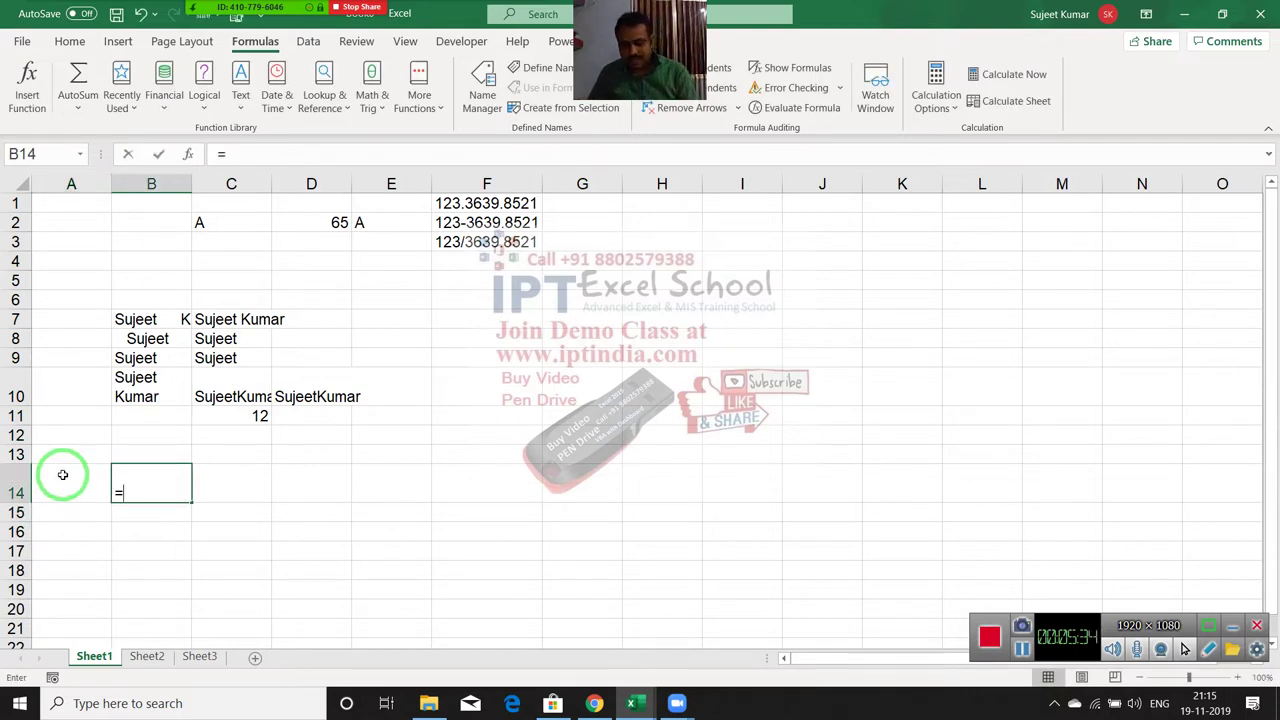
pyautogui.write('cod')
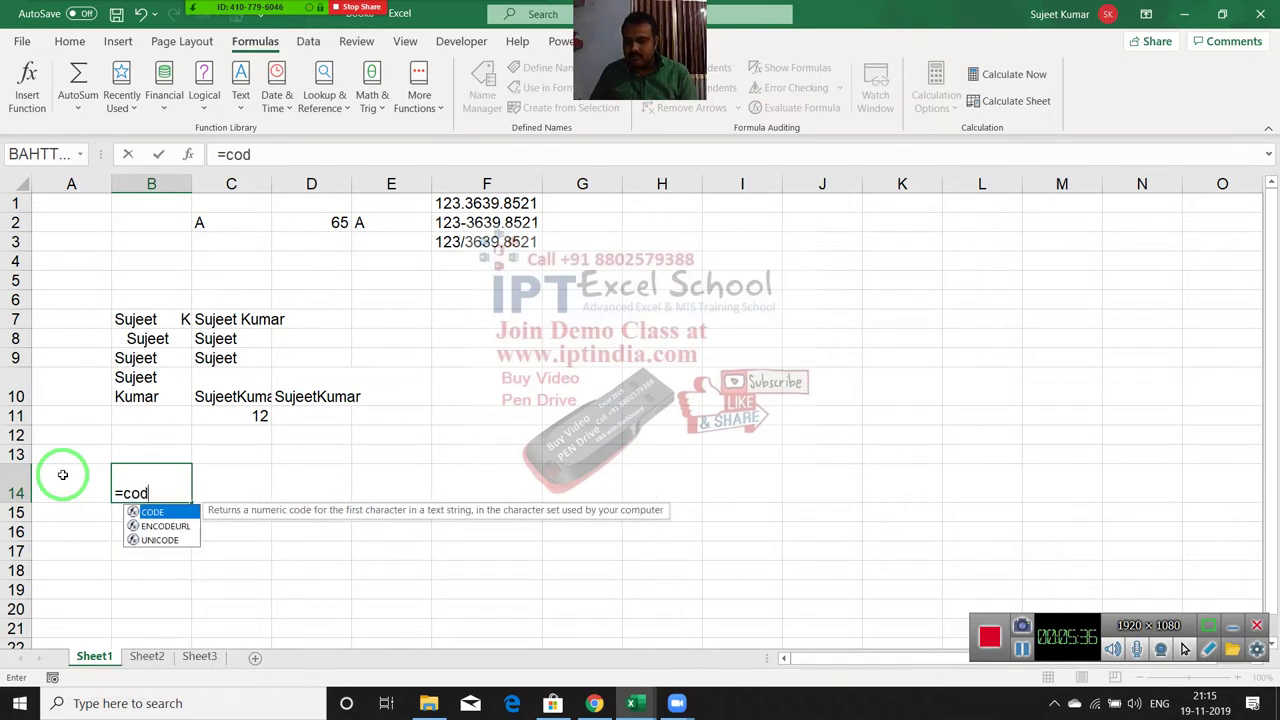
pyautogui.write('e')
pyautogui.press('Tab')
pyautogui.click(62, 475)
pyautogui.press('Return')
pyautogui.press('Up')
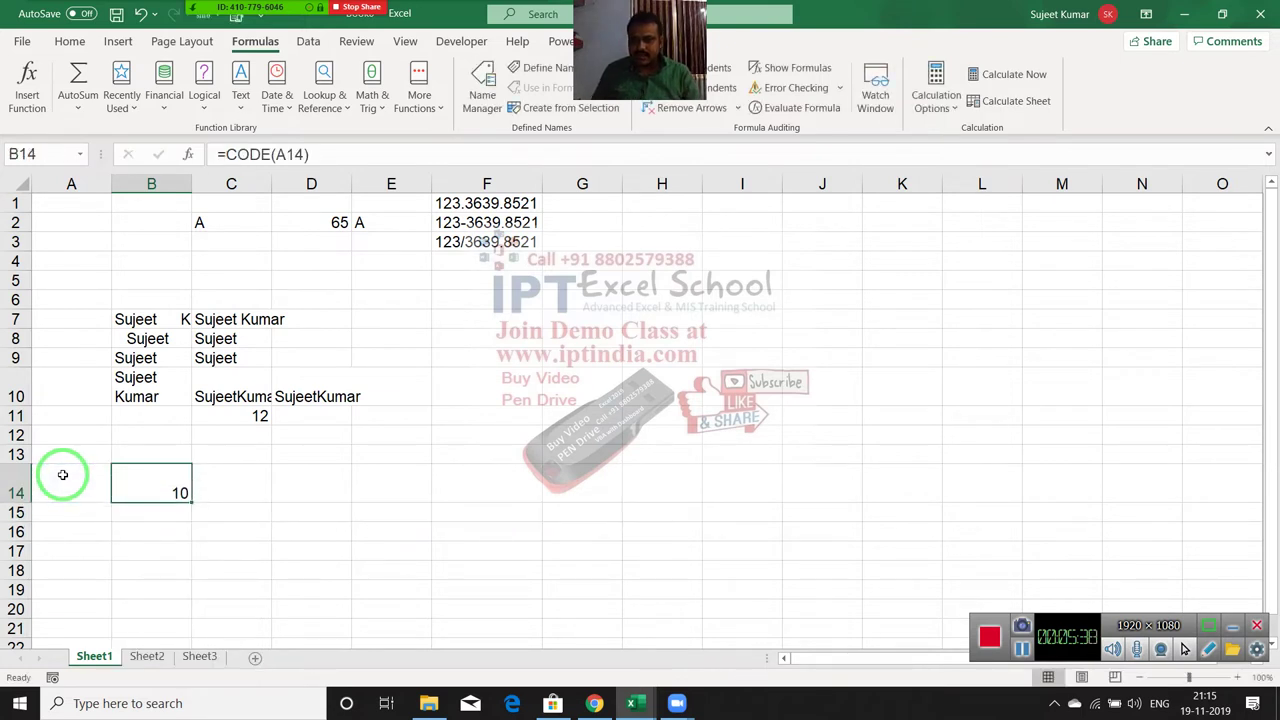
# Step: Enter =CHAR(10) in C14
pyautogui.press('Right')
pyautogui.write('=')
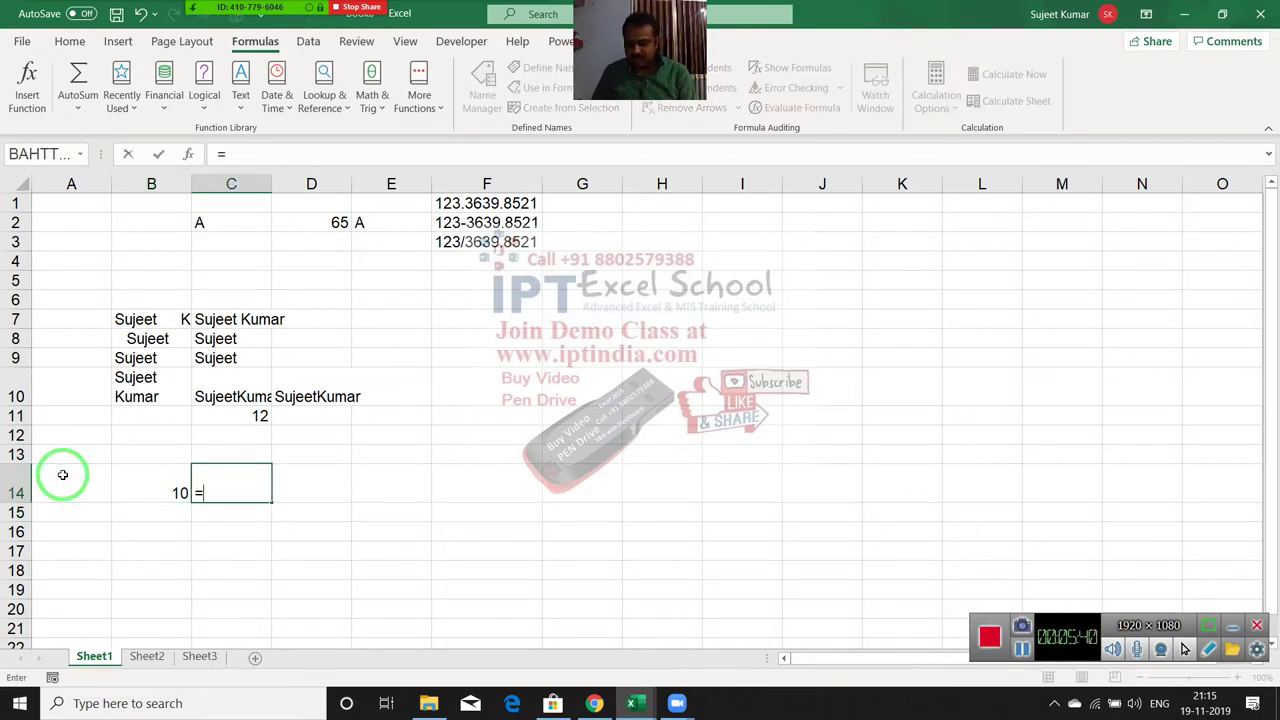
pyautogui.write('ch')
pyautogui.press('Tab')
pyautogui.write('10')
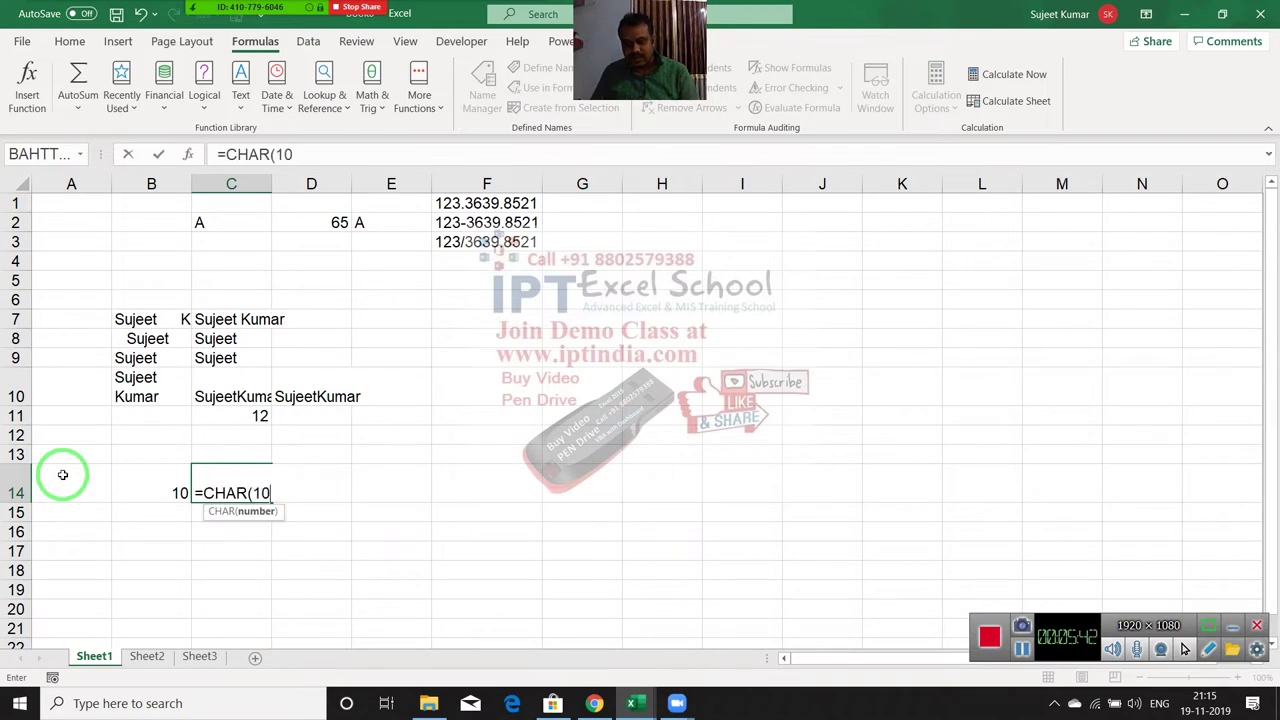
pyautogui.write(')')
pyautogui.hotkey('ctrl', 'Return')
# Step: Enter =A14=C14 in D14, confirming TRUE that both cells hold the same line break
pyautogui.press('Right')
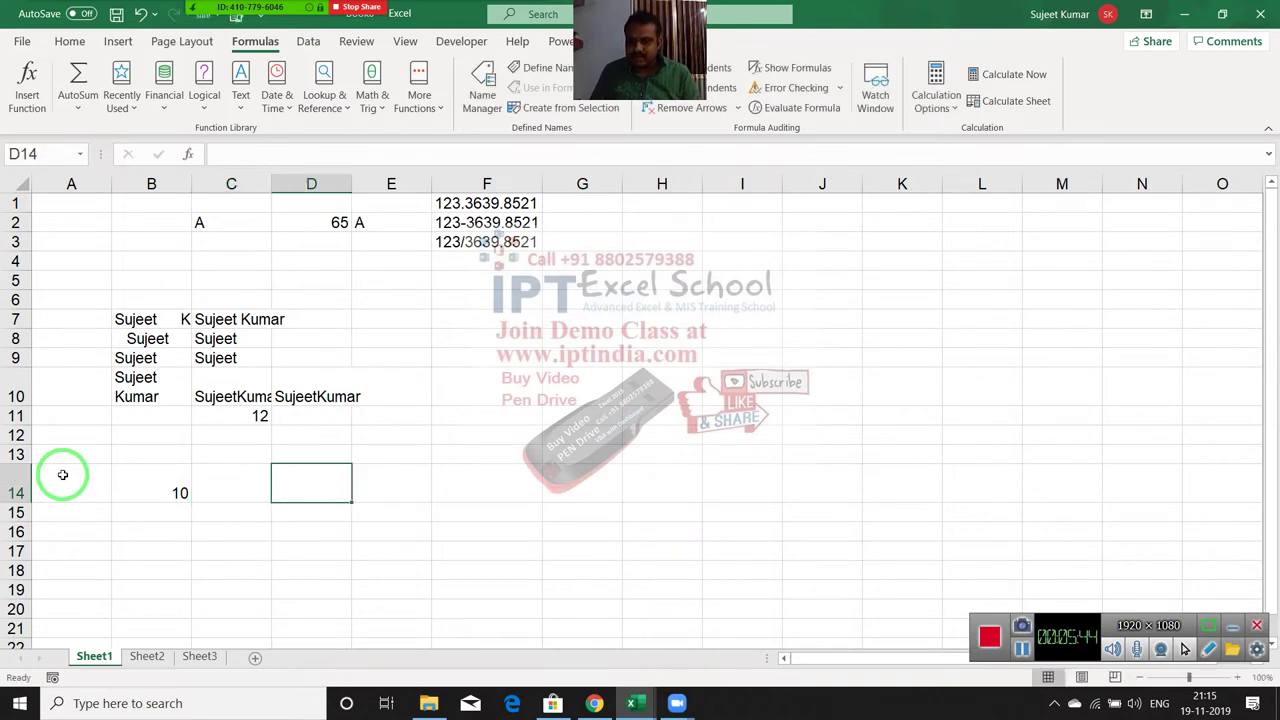
pyautogui.write('=')
pyautogui.press('Left')
pyautogui.press('Left')
pyautogui.press('Left')
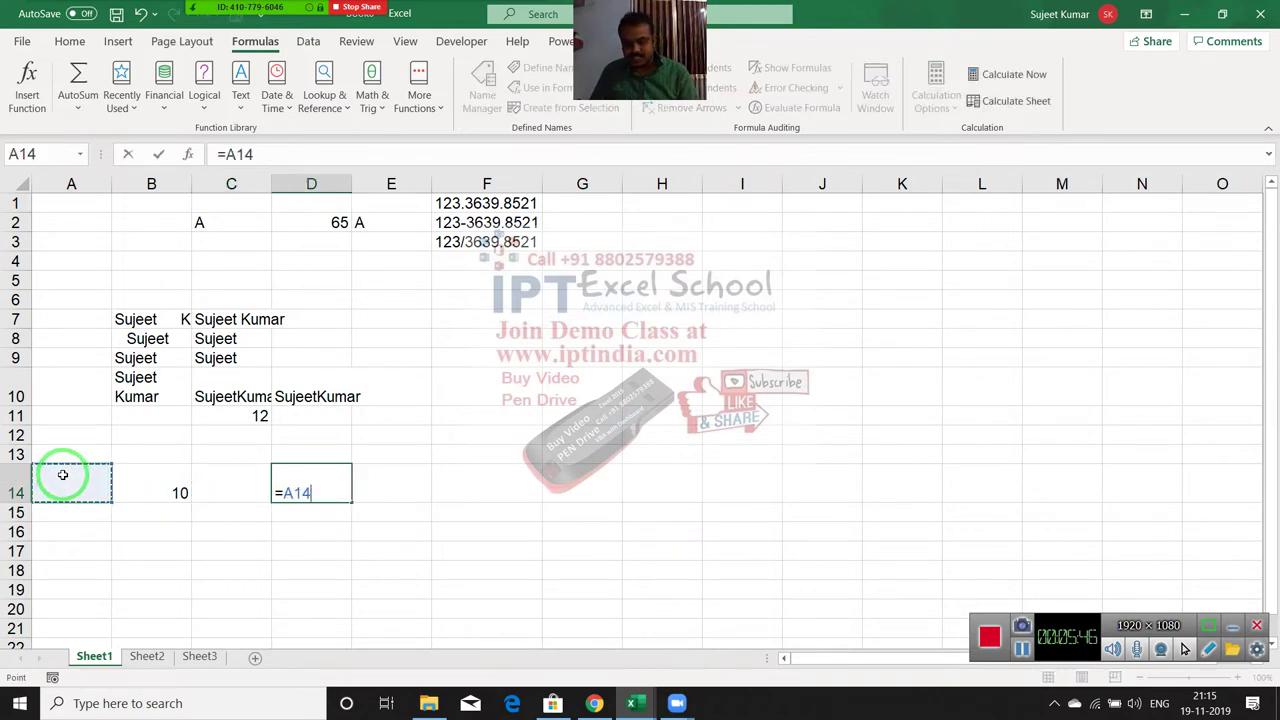
pyautogui.write('=')
pyautogui.press('Left')
pyautogui.press('Return')
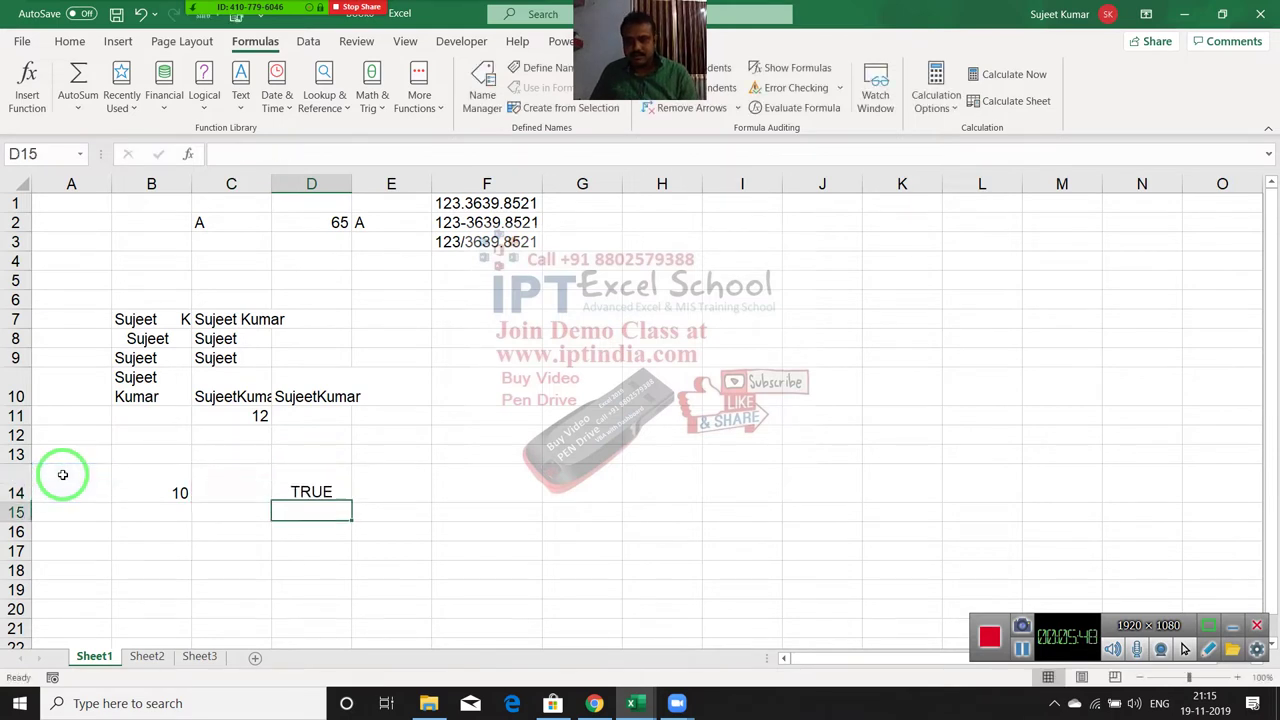
pyautogui.press('Up')
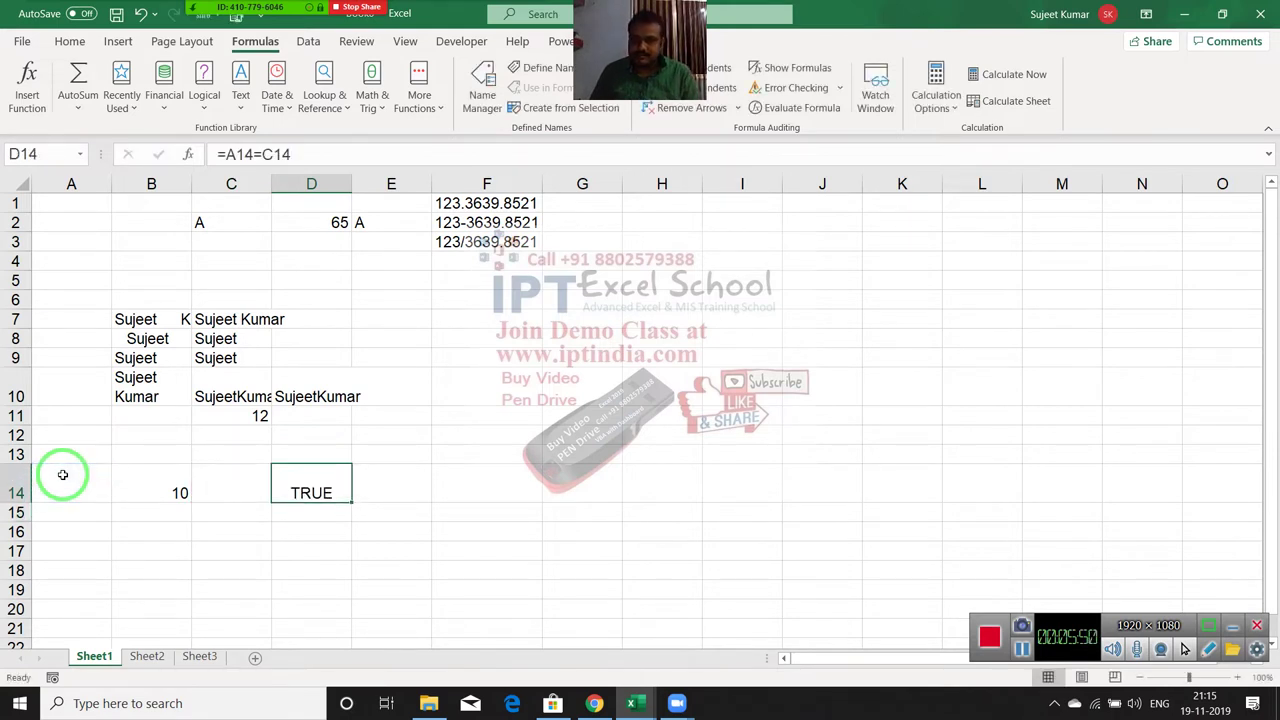
pyautogui.press('Up')
pyautogui.press('Up')
pyautogui.press('Down')
pyautogui.press('Up')
# Step: Enter =SUBSTITUTE(C10,CHAR(10)," ") in C12 to join the two-line name with a space
pyautogui.press('Left')
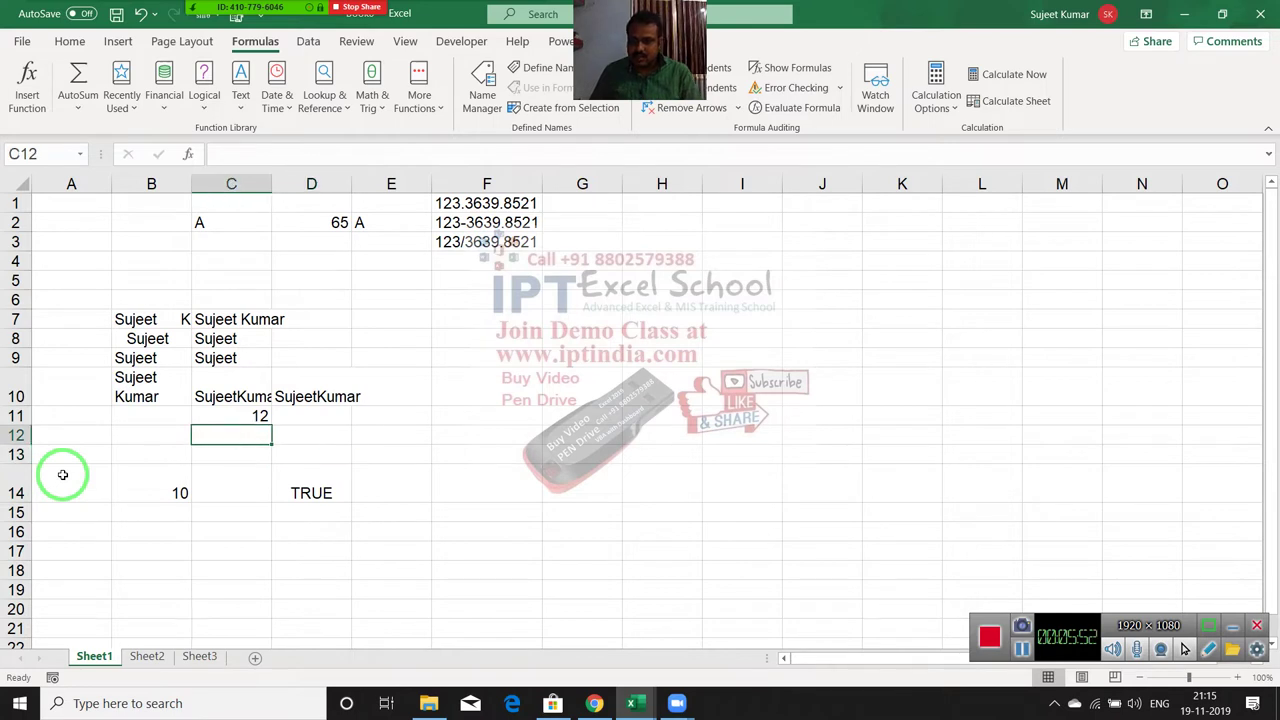
pyautogui.write('=su')
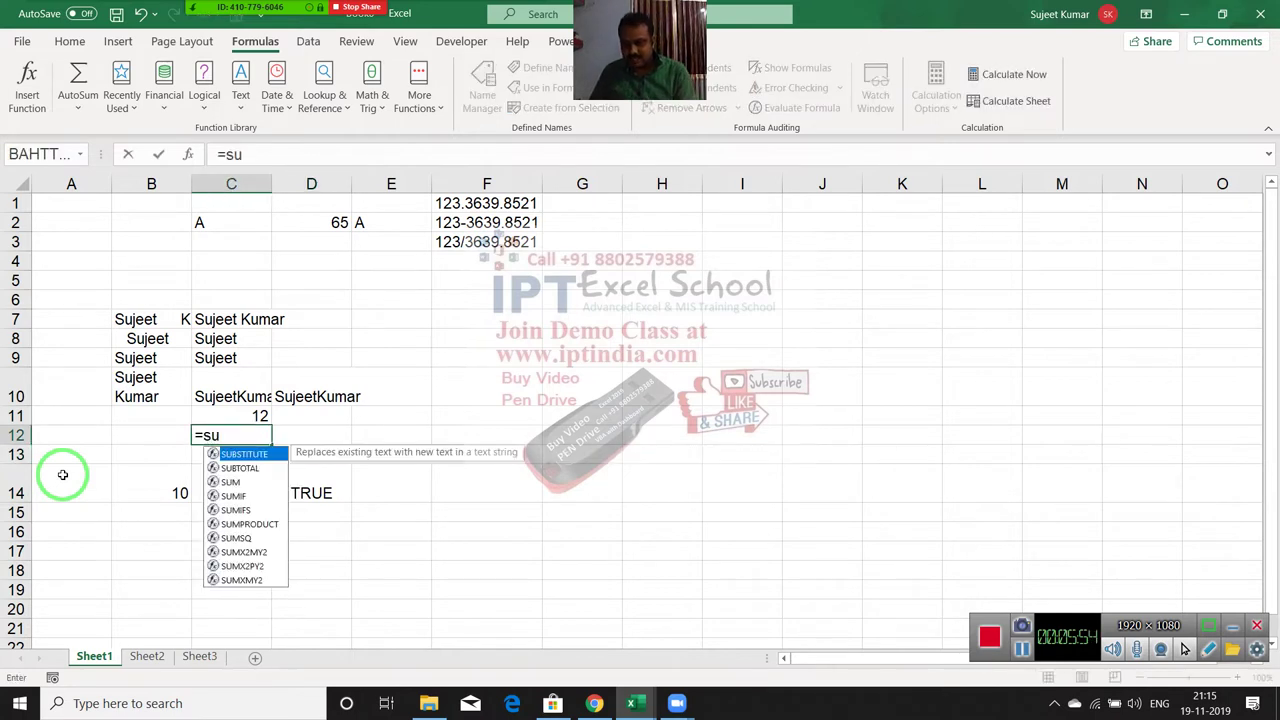
pyautogui.press('Tab')
pyautogui.press('Up')
pyautogui.press('Up')
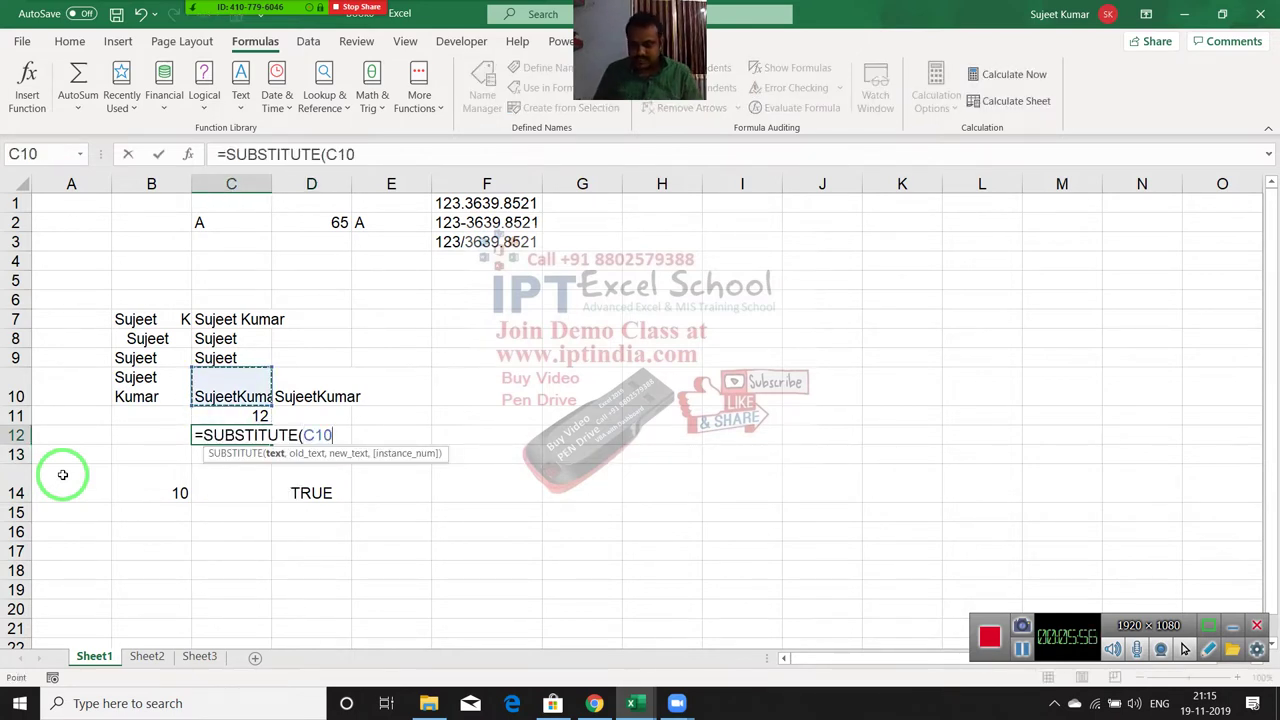
pyautogui.write(',"')
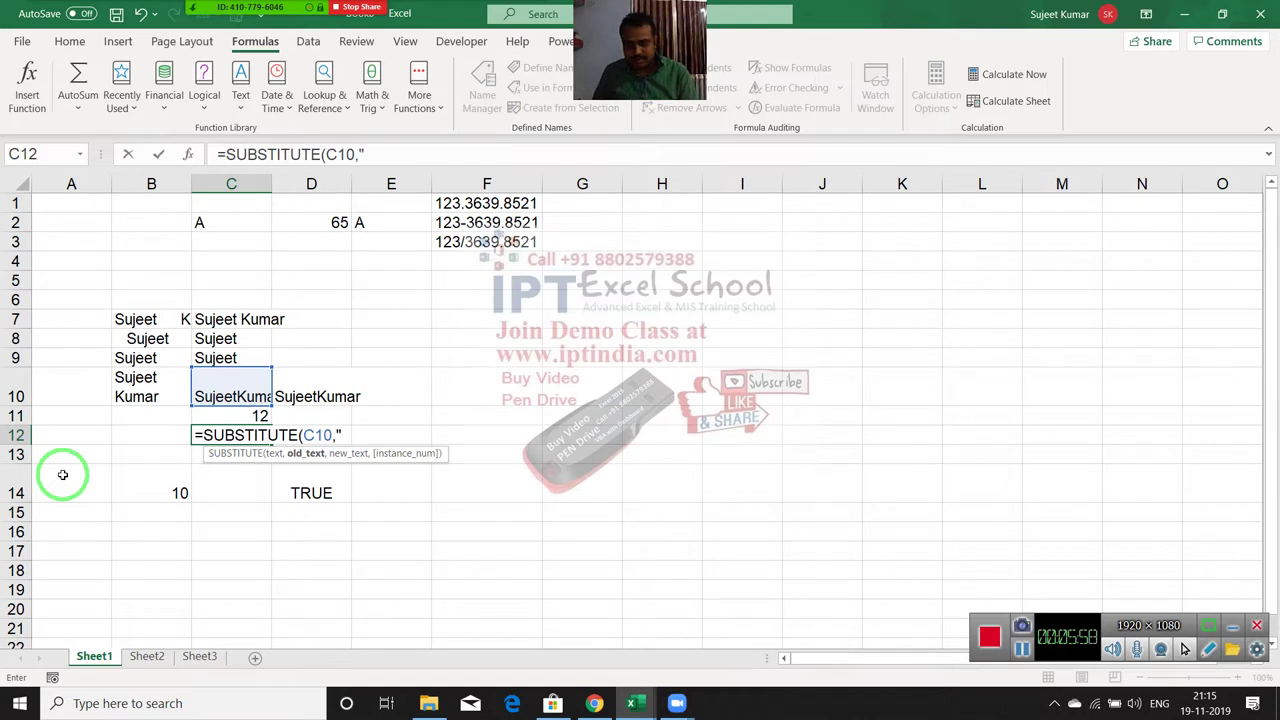
pyautogui.press('BackSpace')
pyautogui.write('ch')
pyautogui.press('Tab')
pyautogui.write('1')
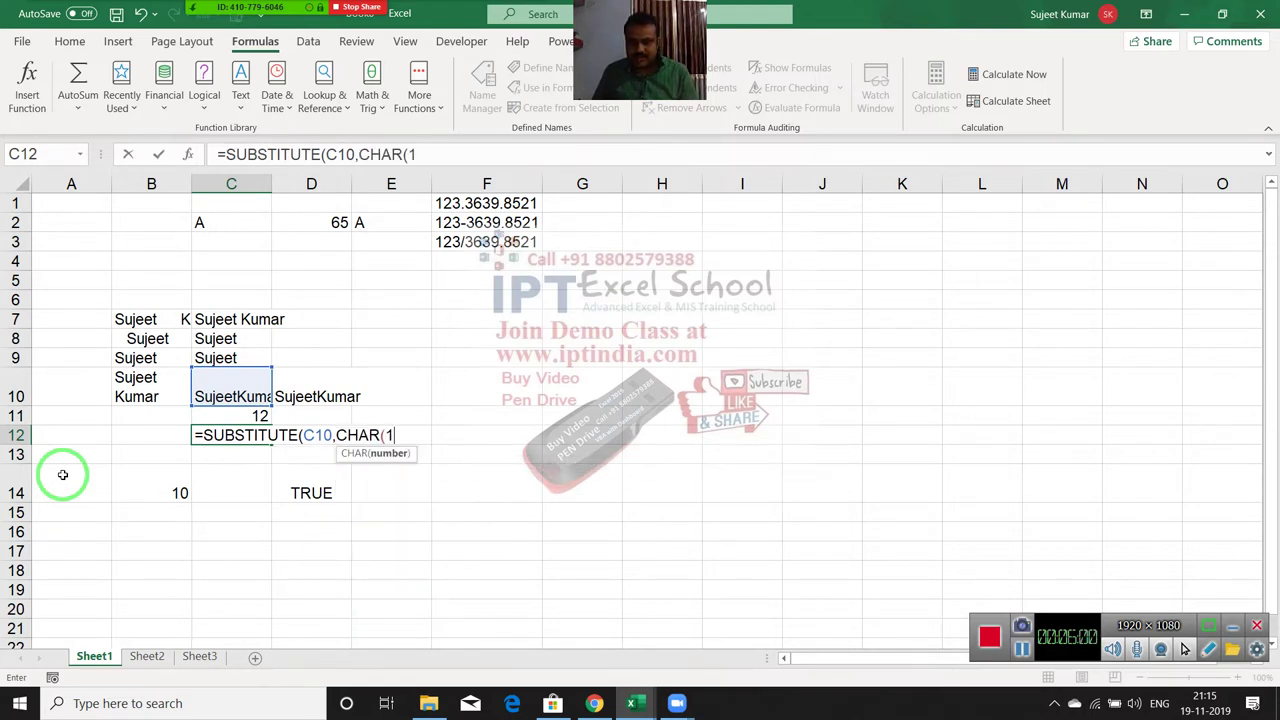
pyautogui.write('0),')
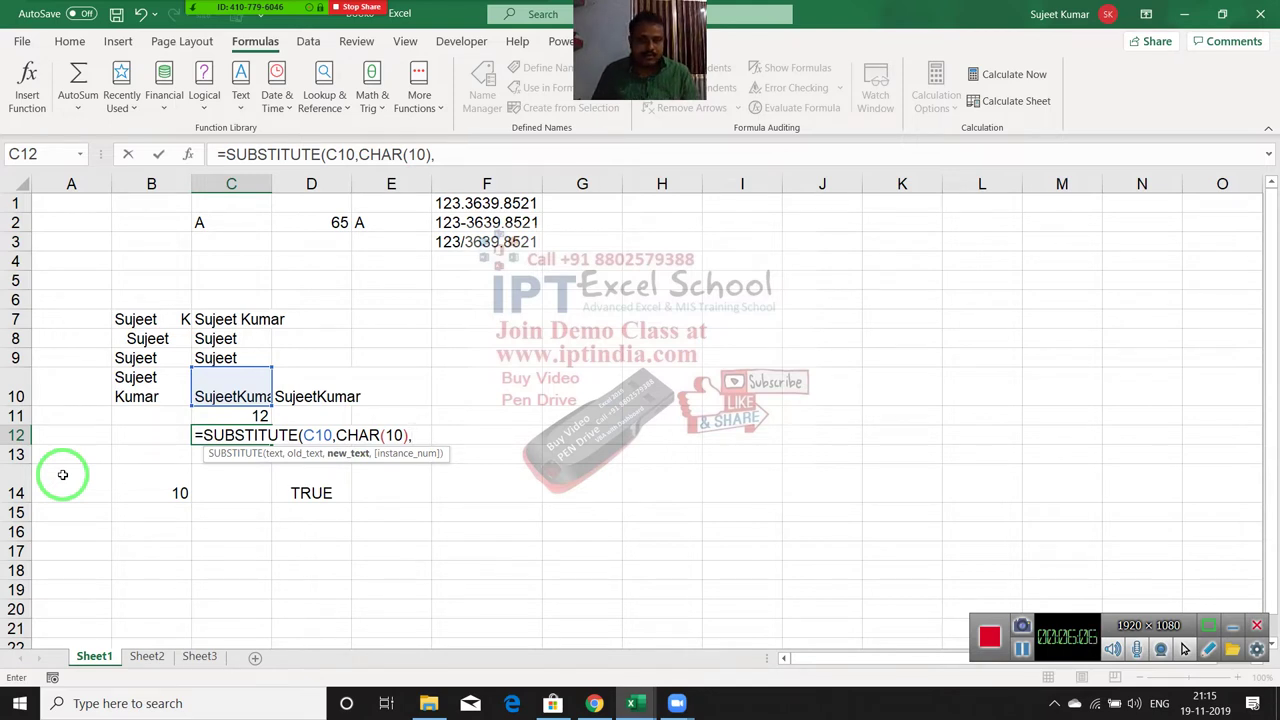
pyautogui.write('" "')
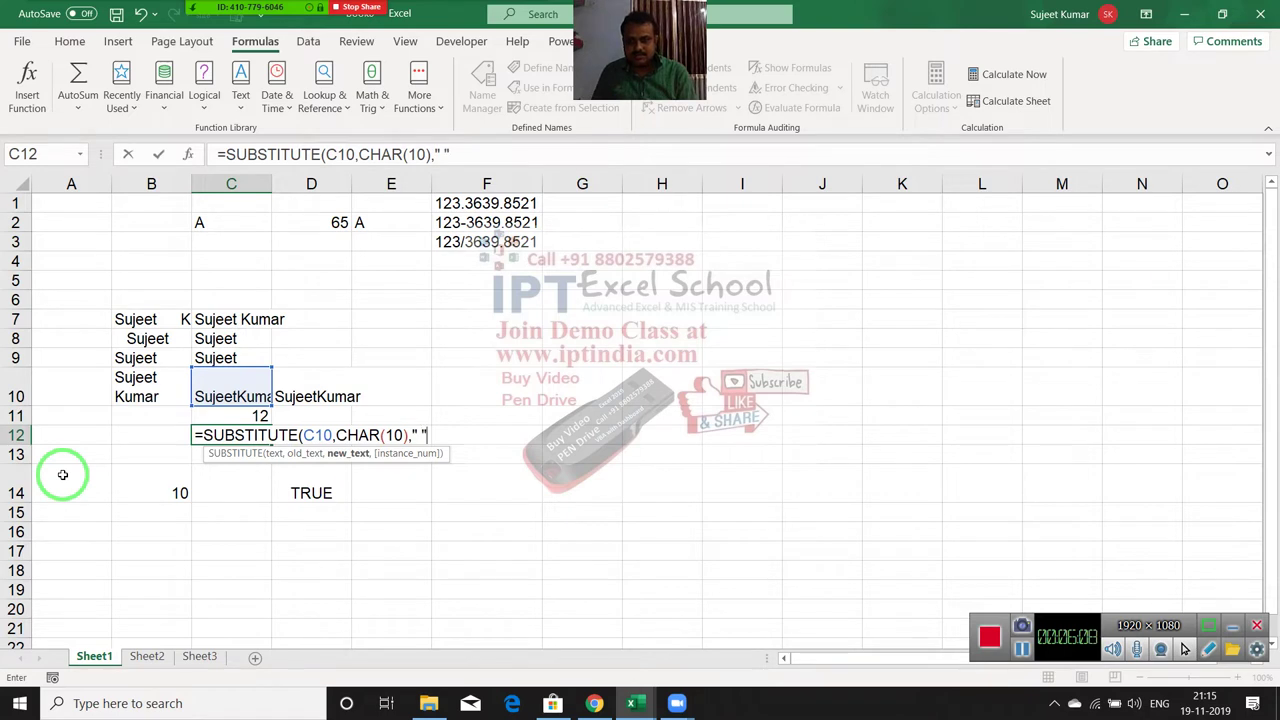
pyautogui.press('Return')
pyautogui.press('Return')
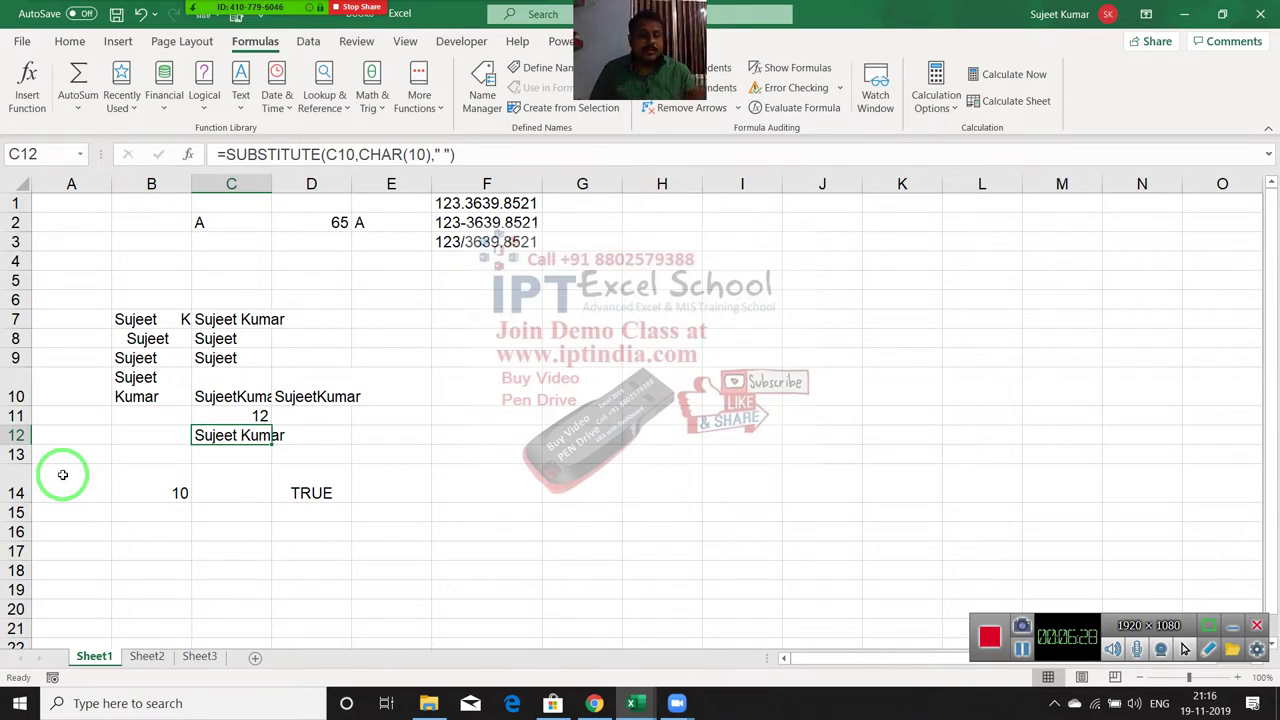
pyautogui.click(244, 217)
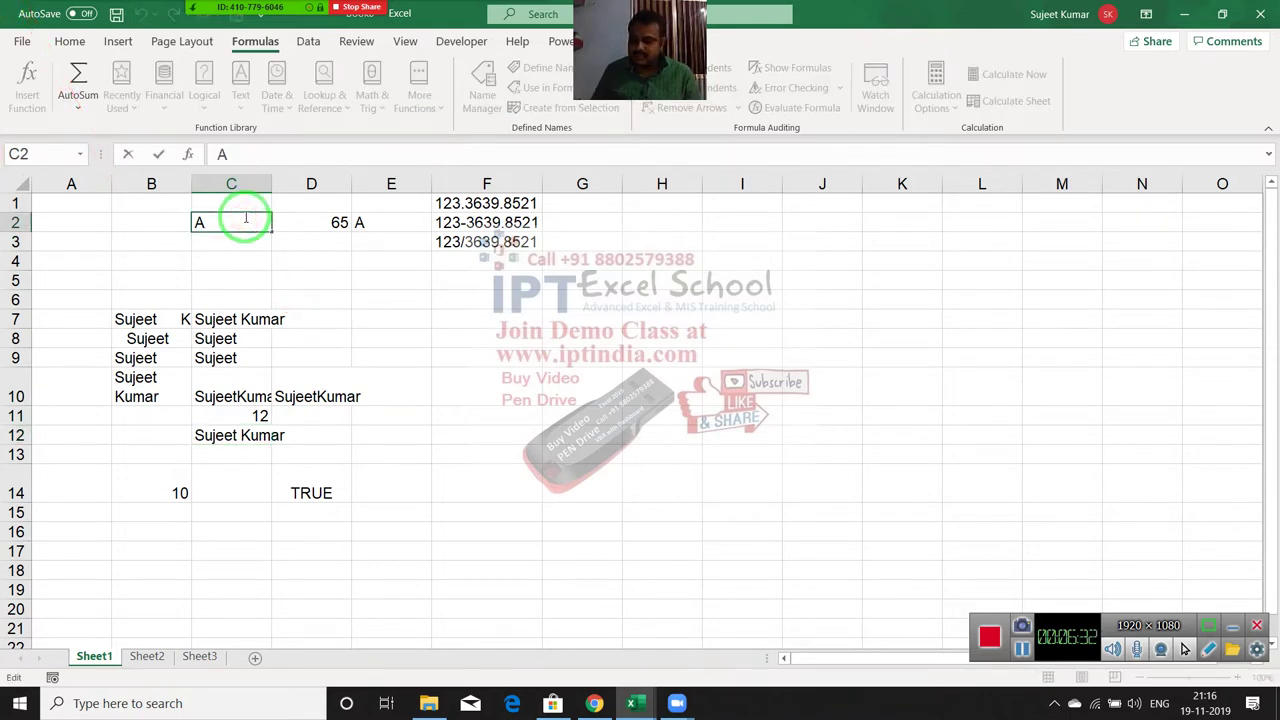
pyautogui.click(320, 220)
pyautogui.write('=CODE(C2)')
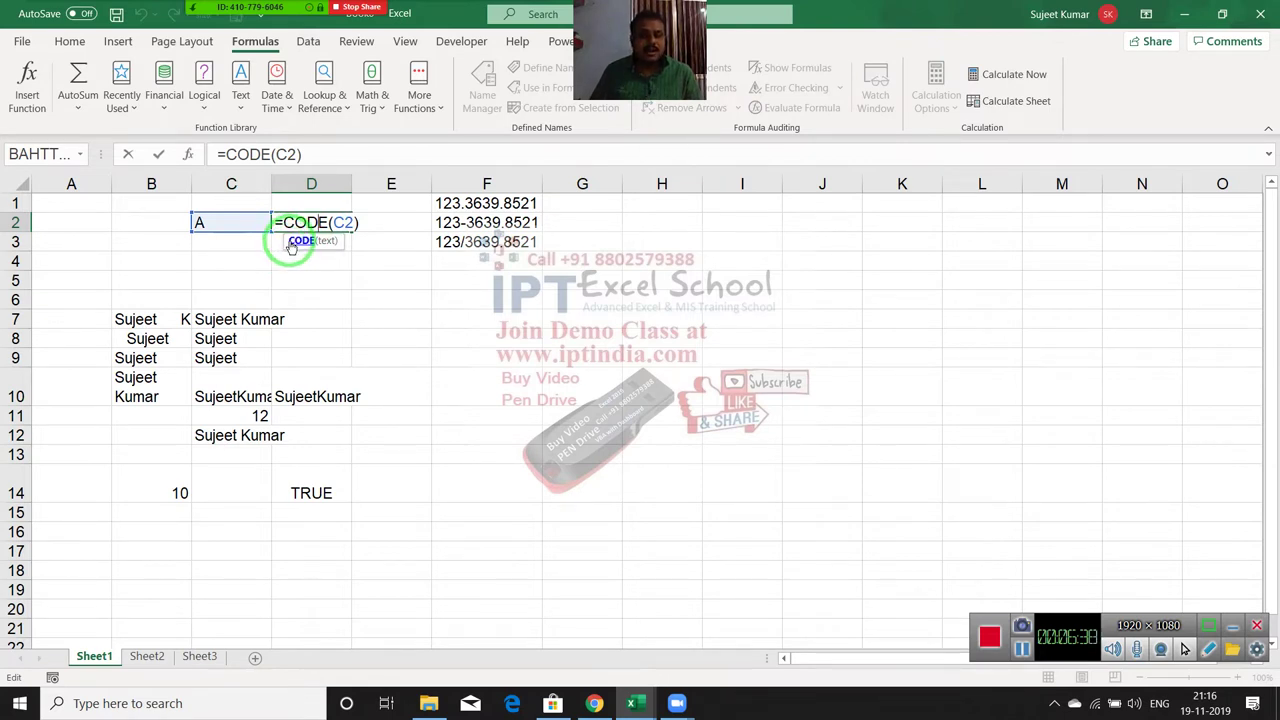
pyautogui.press('Return')
pyautogui.click(378, 229)
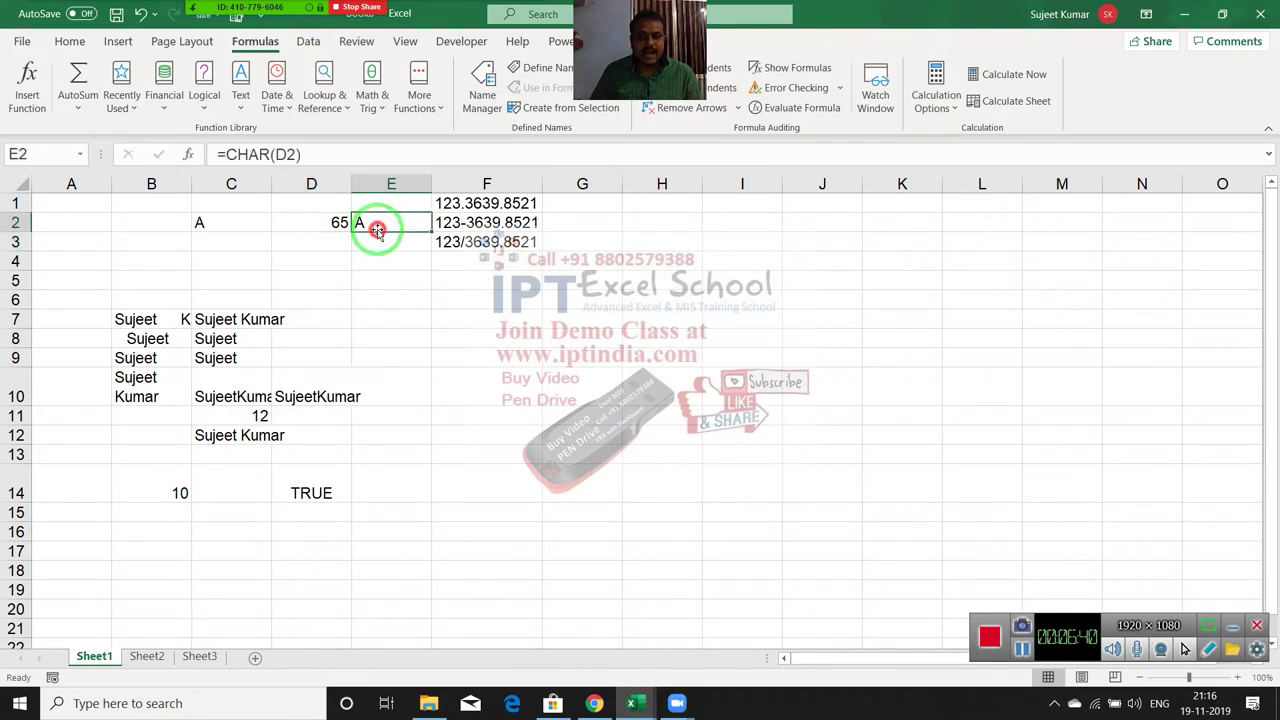
pyautogui.doubleClick(361, 224)
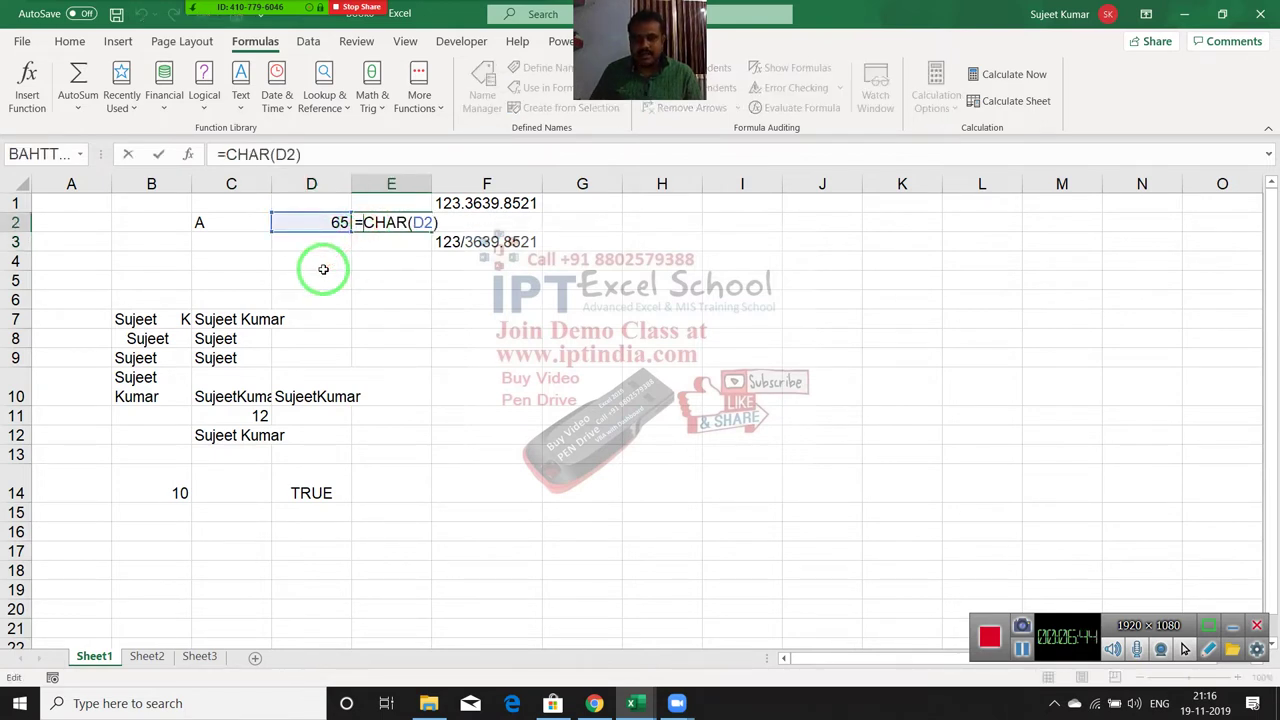
pyautogui.press('Escape')
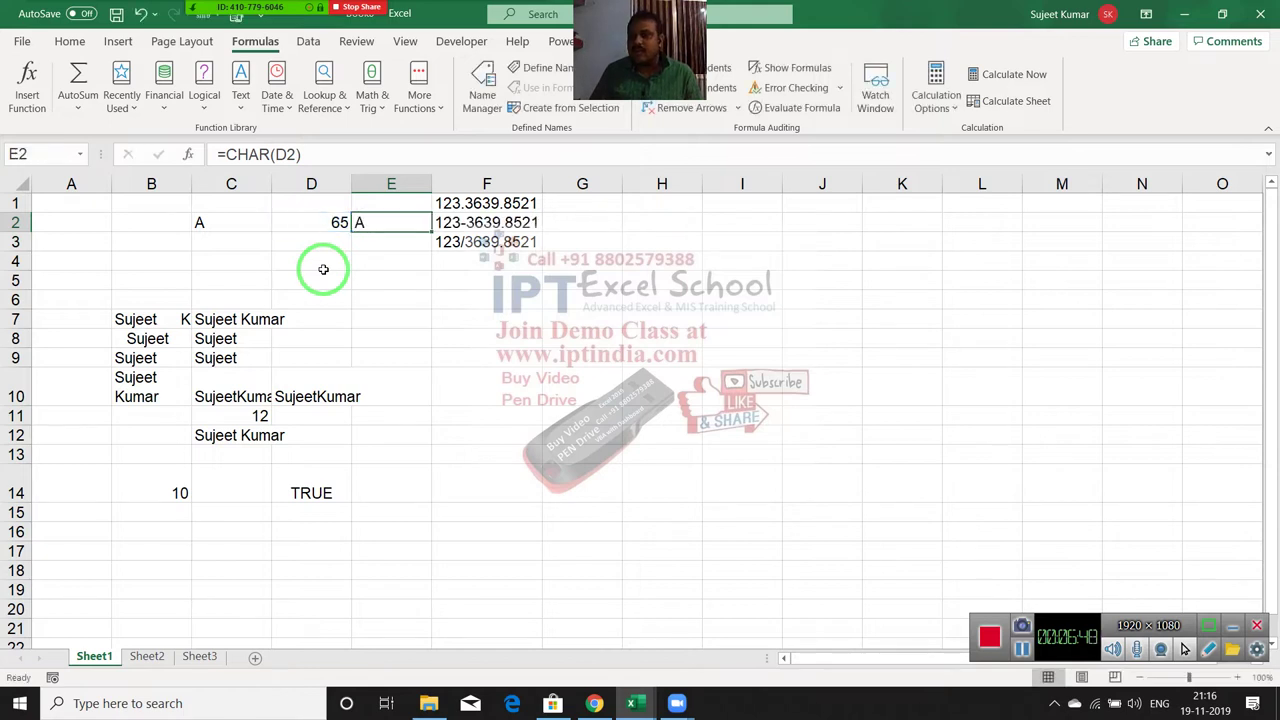
pyautogui.doubleClick(311, 223)
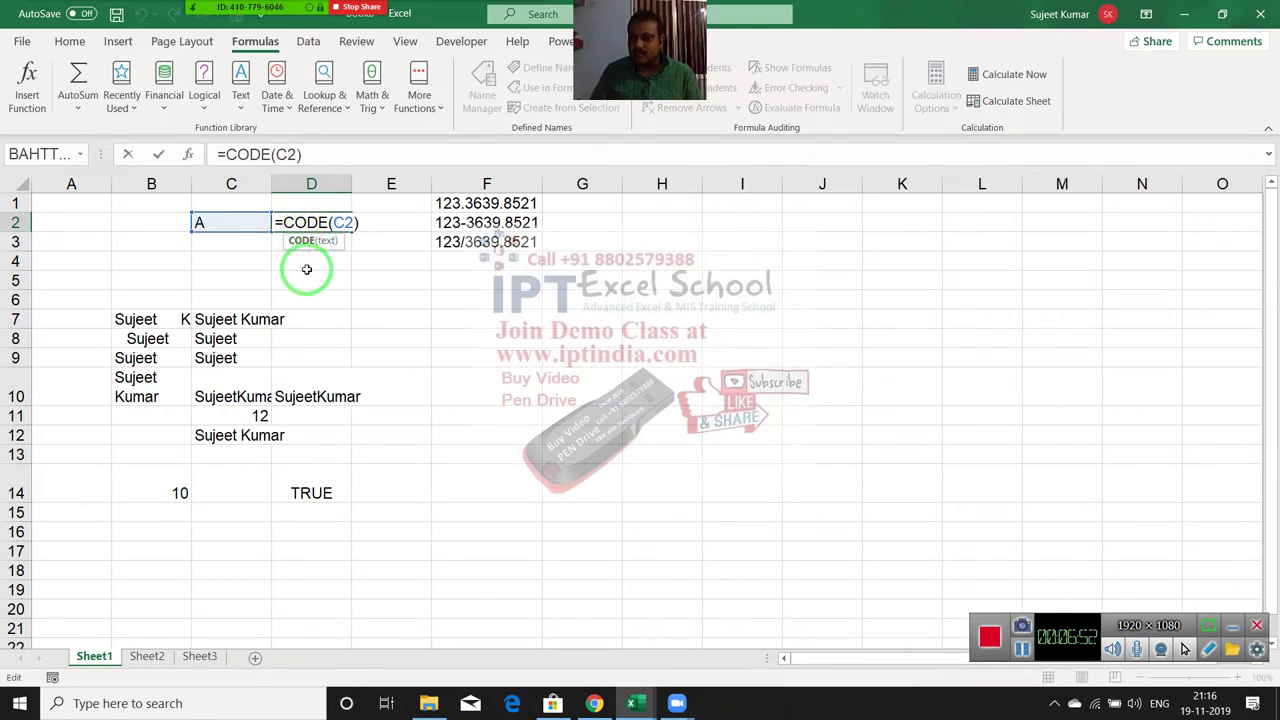
pyautogui.press('Escape')
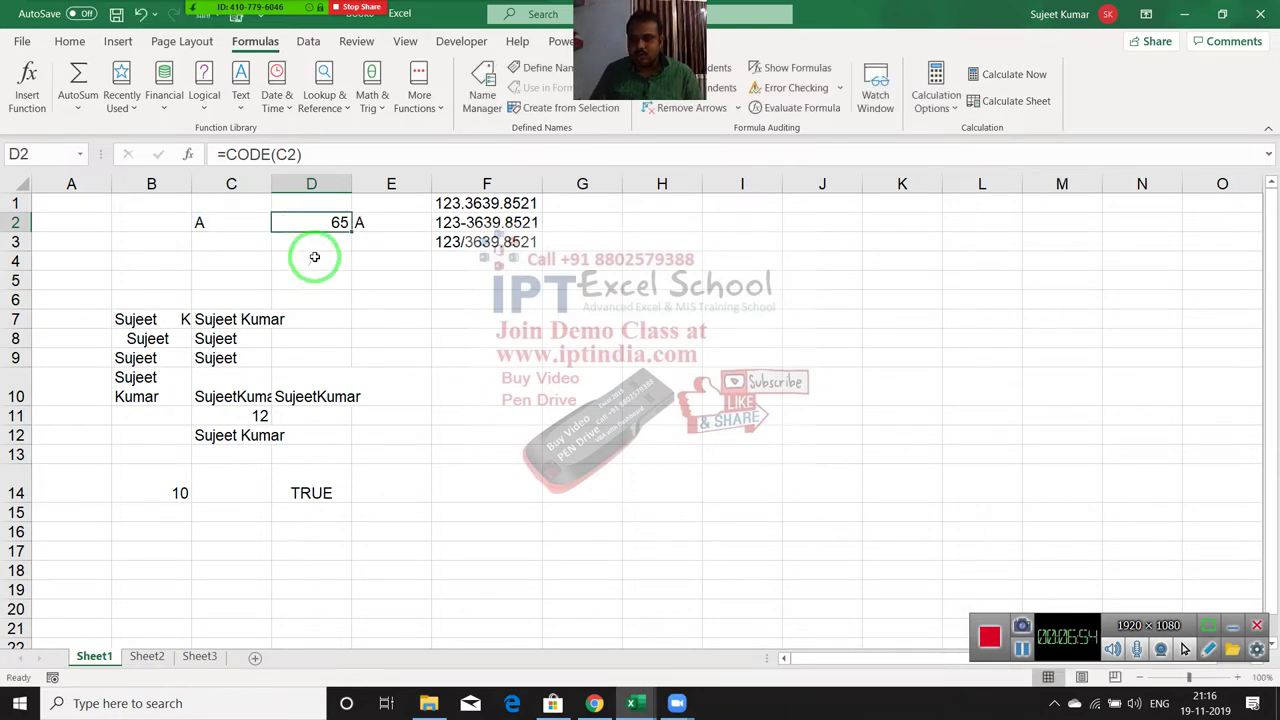
pyautogui.doubleClick(362, 222)
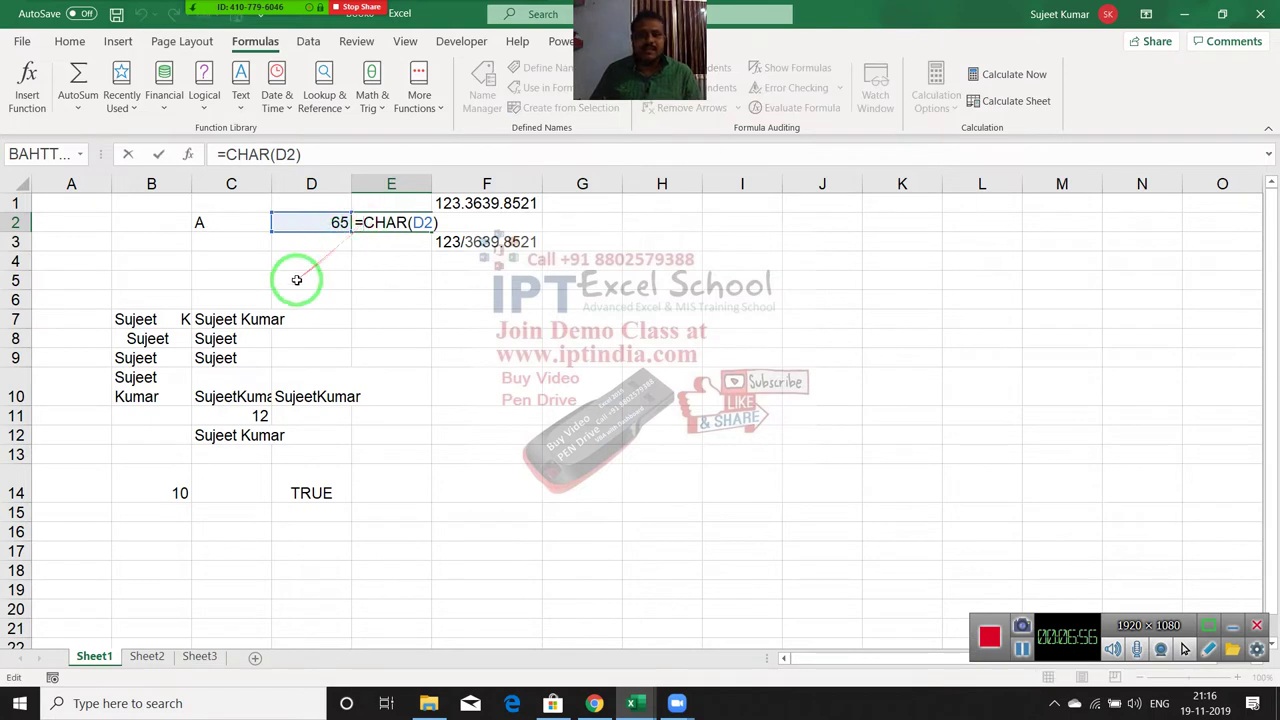
pyautogui.press('Escape')
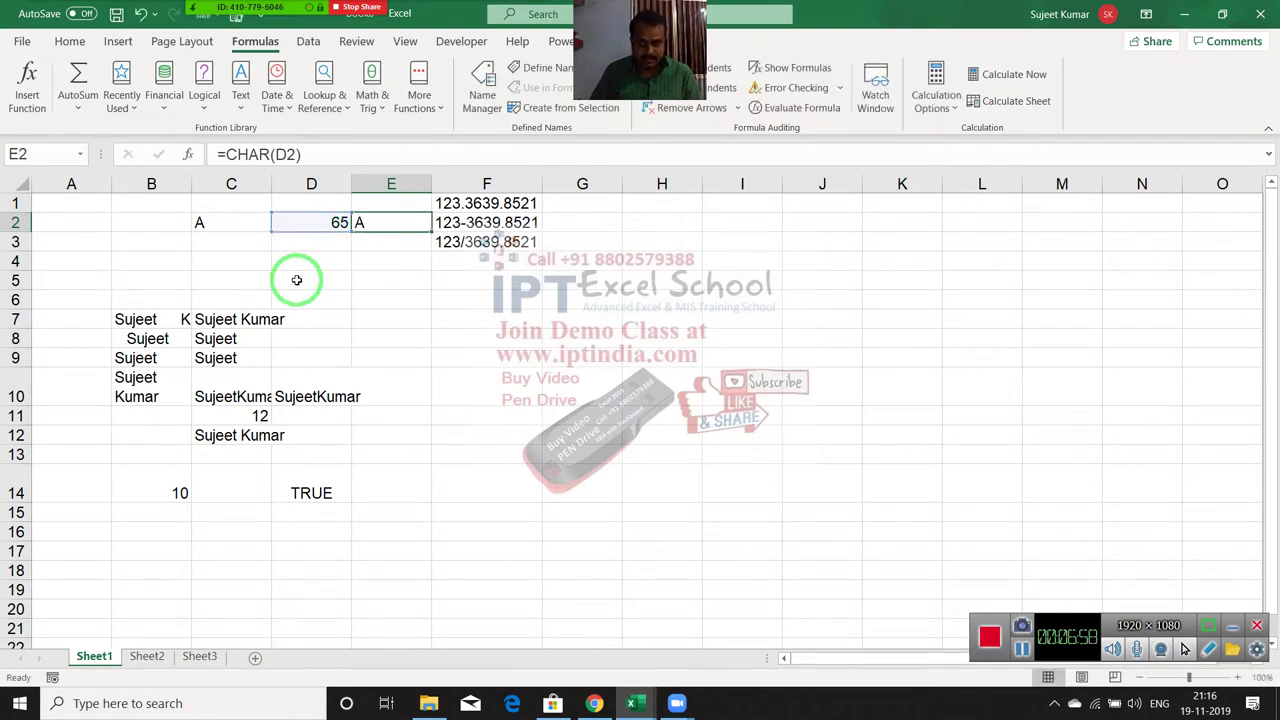
pyautogui.click(68, 489)
pyautogui.doubleClick(68, 489)
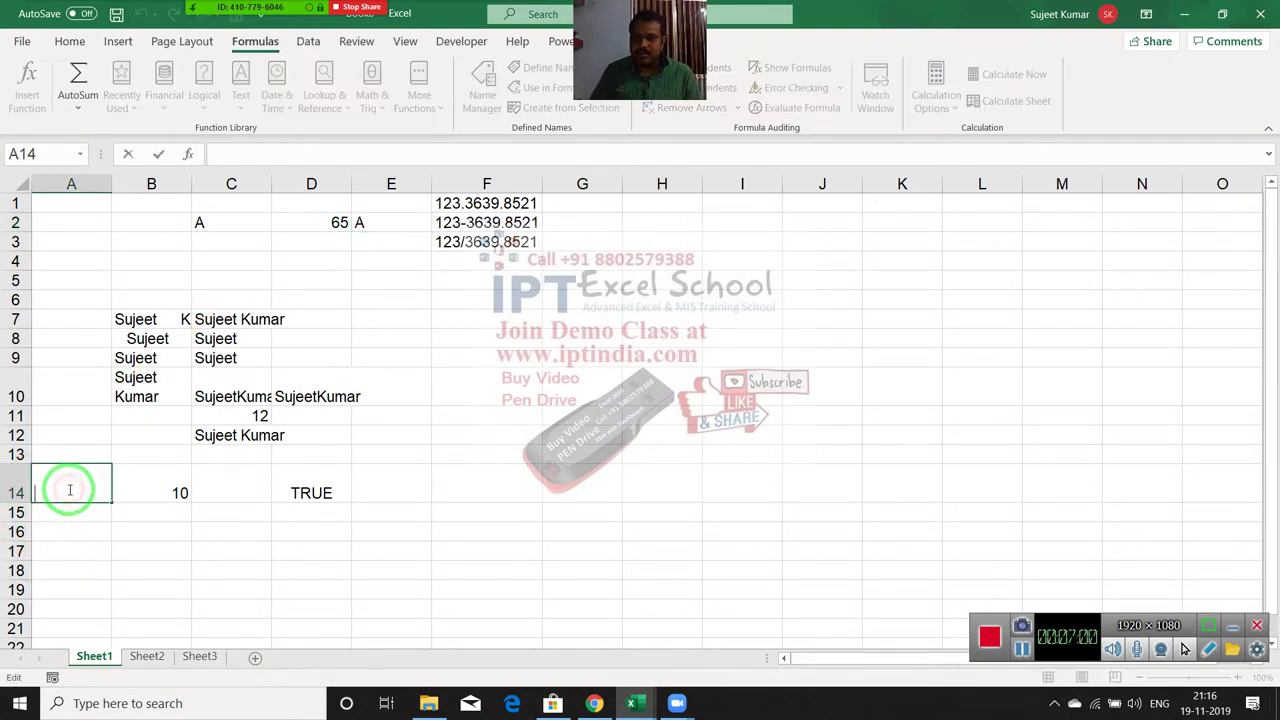
pyautogui.doubleClick(158, 490)
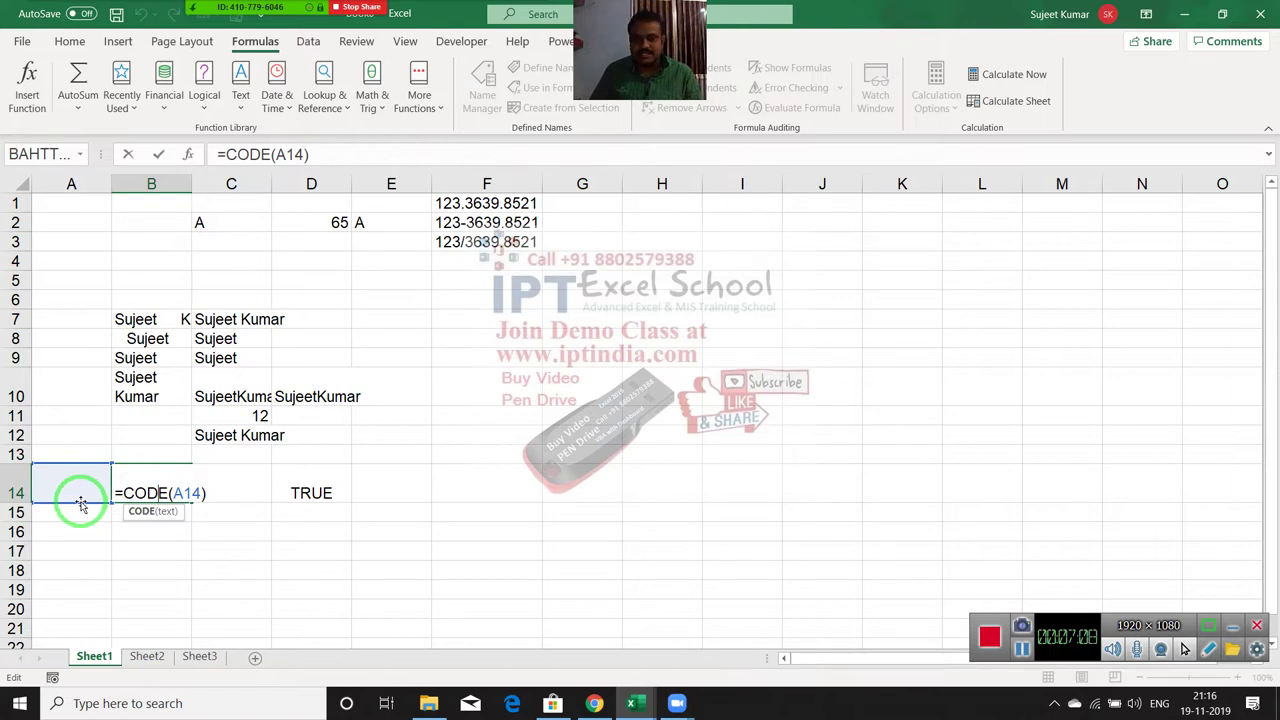
pyautogui.press('Escape')
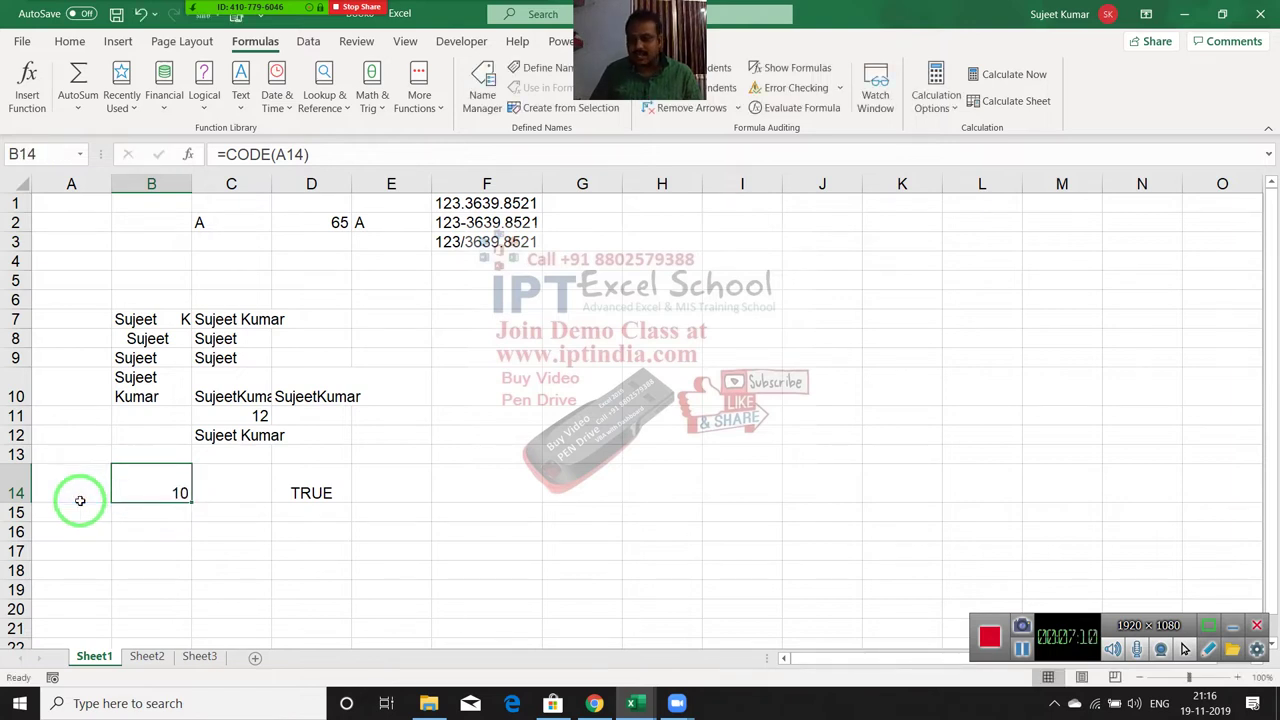
pyautogui.doubleClick(208, 486)
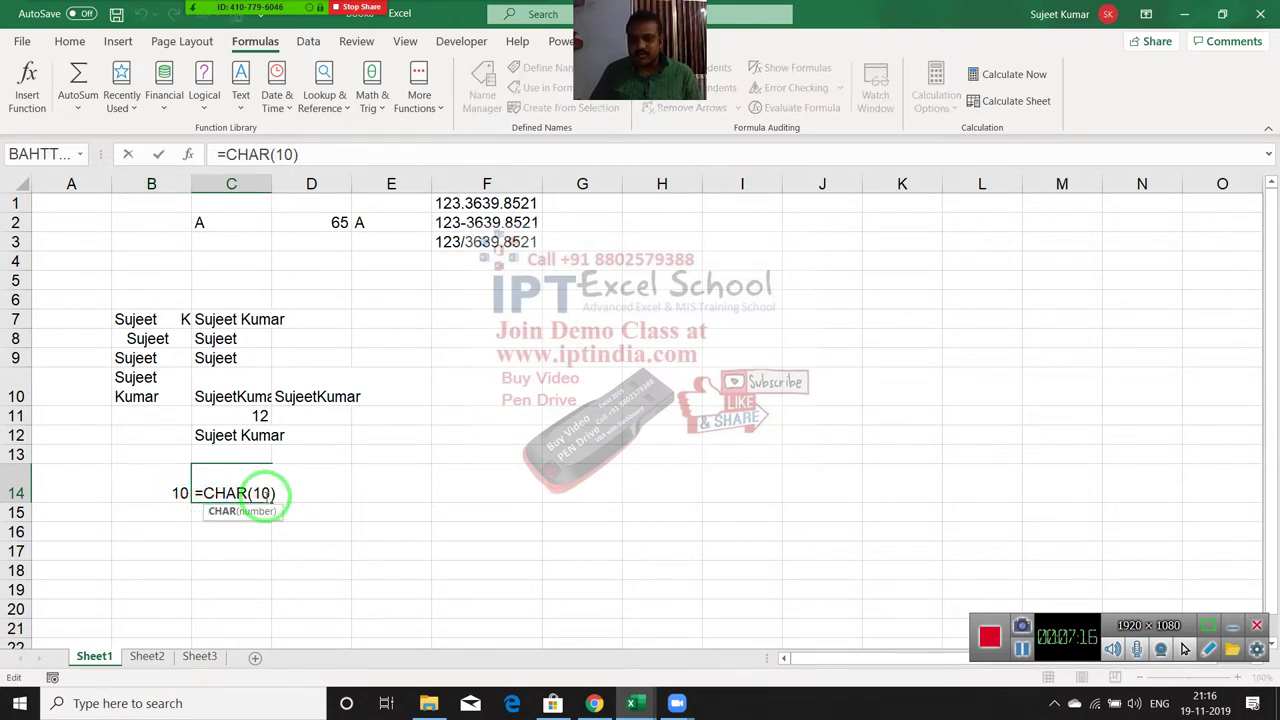
pyautogui.press('Escape')
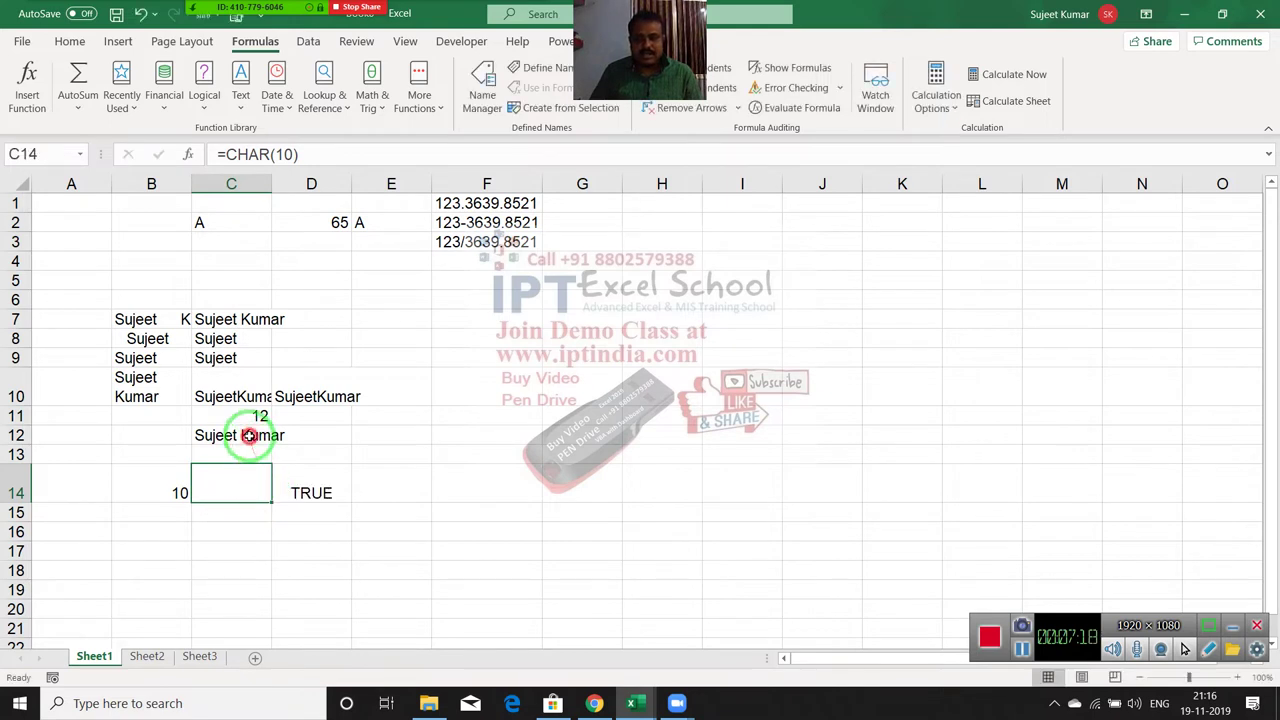
pyautogui.doubleClick(245, 437)
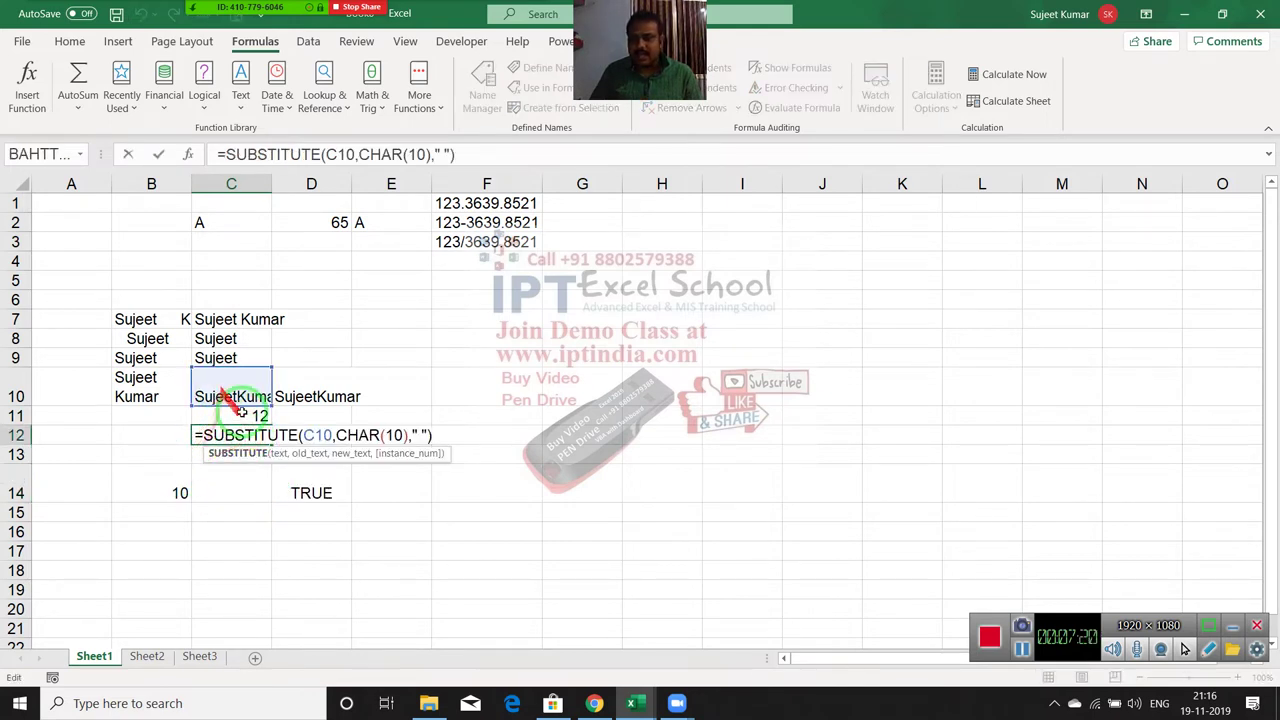
pyautogui.doubleClick(318, 436)
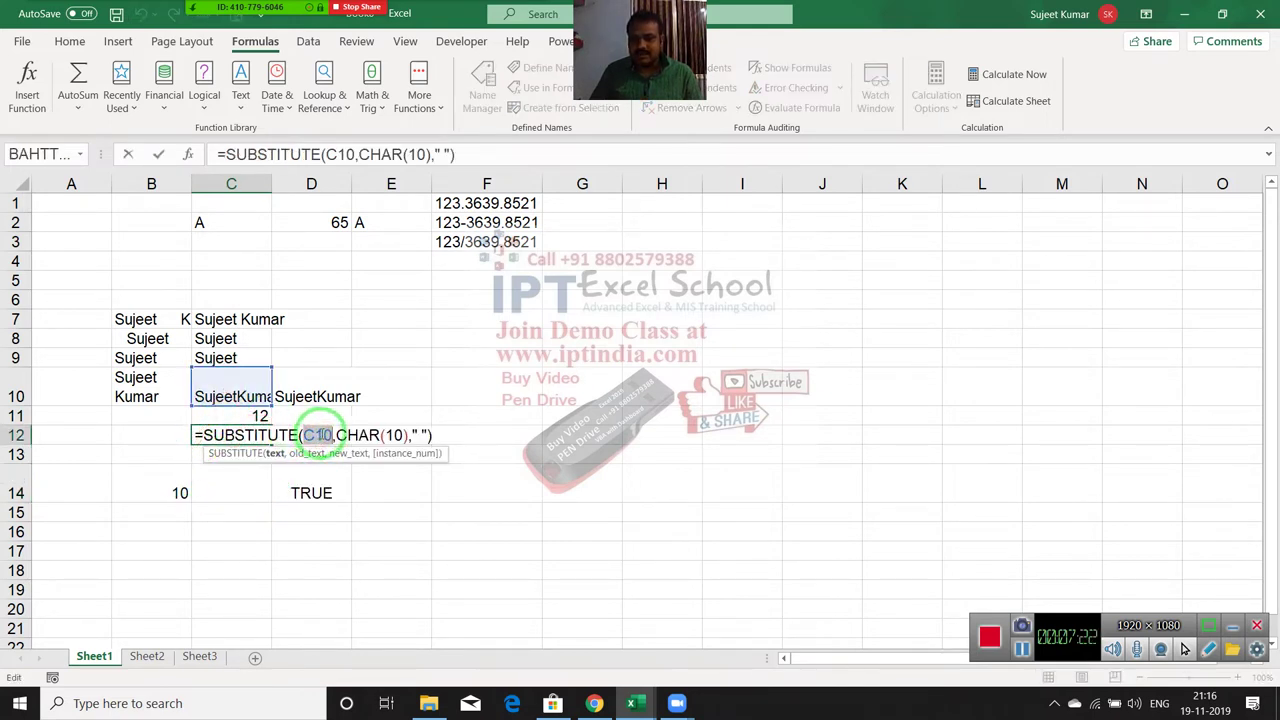
pyautogui.moveTo(336, 435)
pyautogui.mouseDown()
pyautogui.moveTo(400, 435)
pyautogui.moveTo(388, 448)
pyautogui.mouseUp()
pyautogui.click(385, 438)
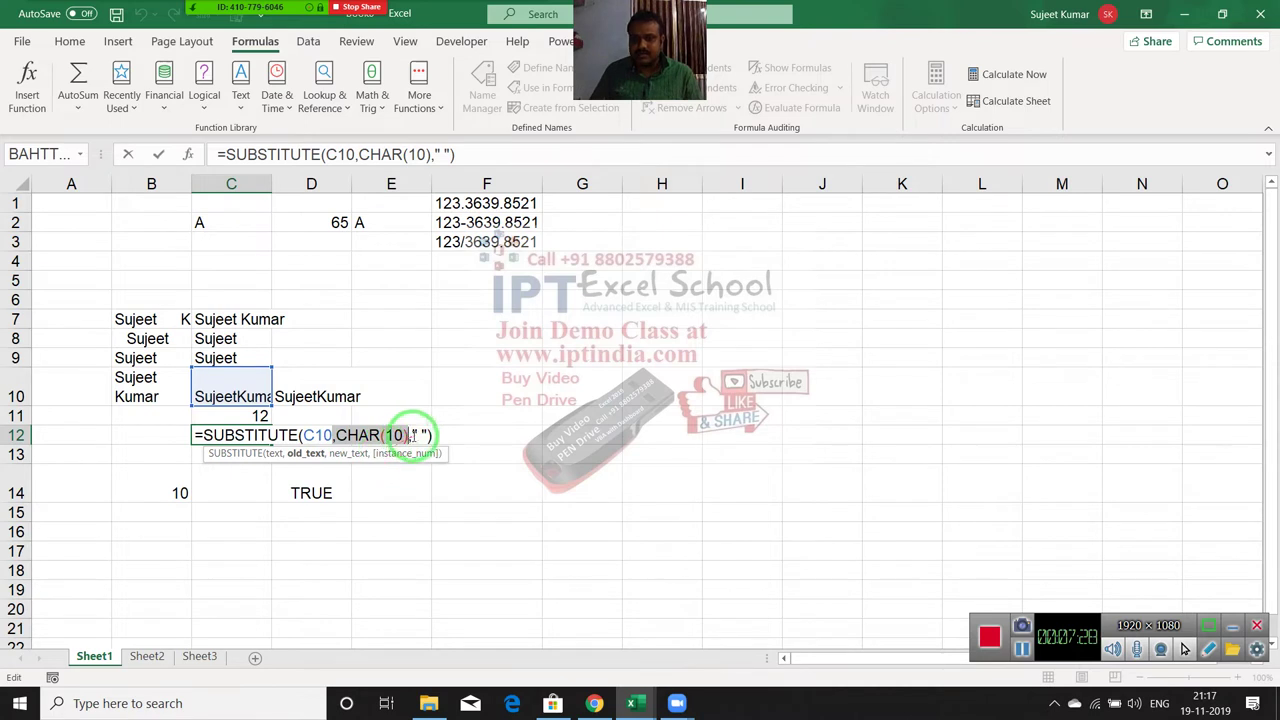
pyautogui.click(421, 434)
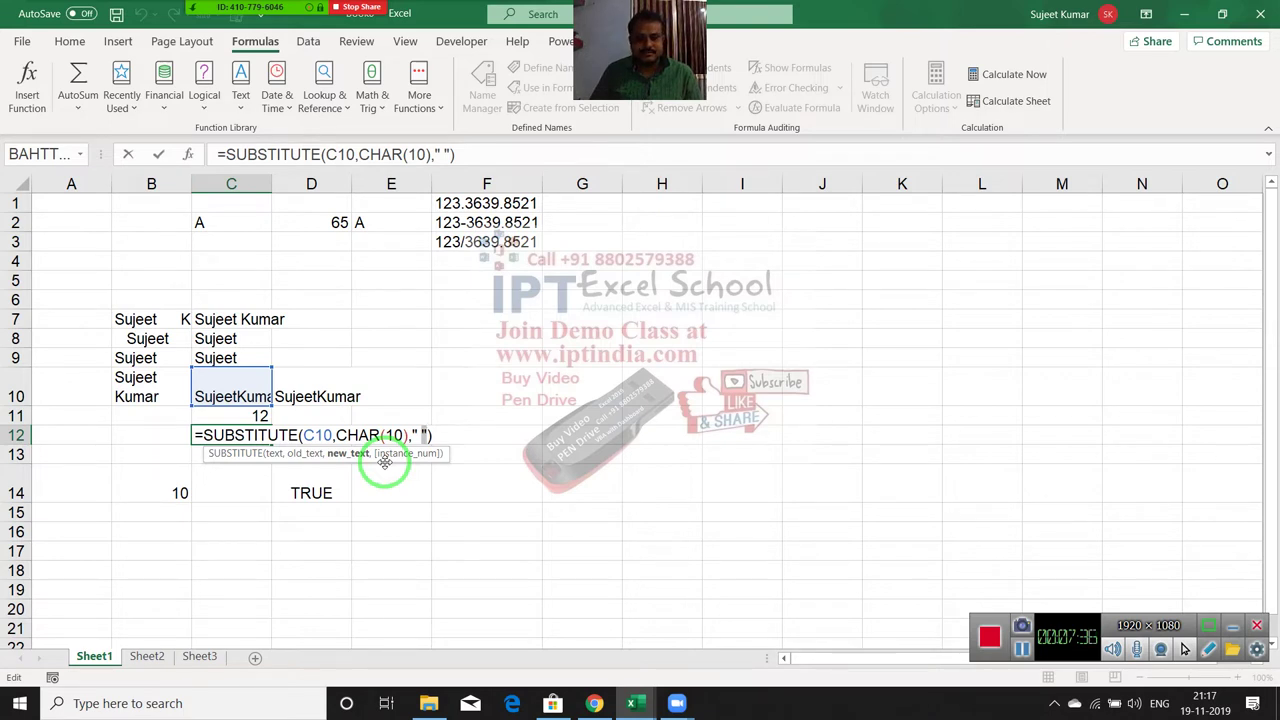
pyautogui.press('Return')
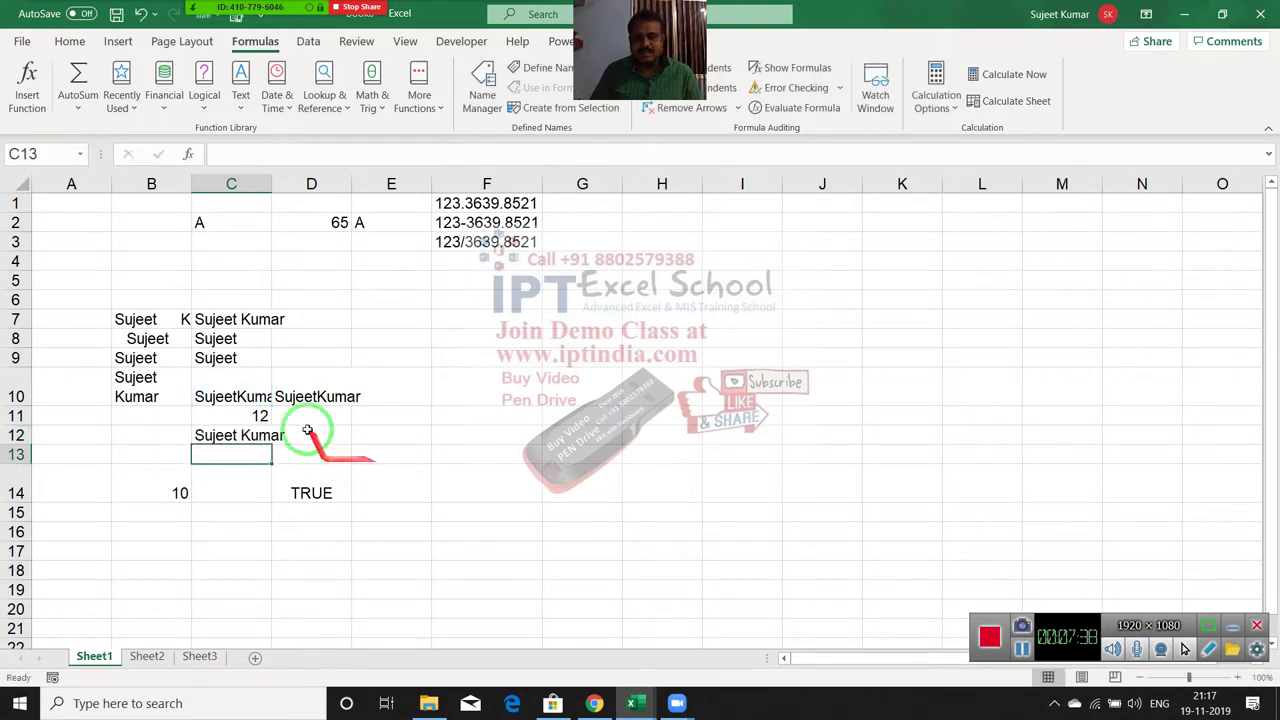
pyautogui.click(240, 436)
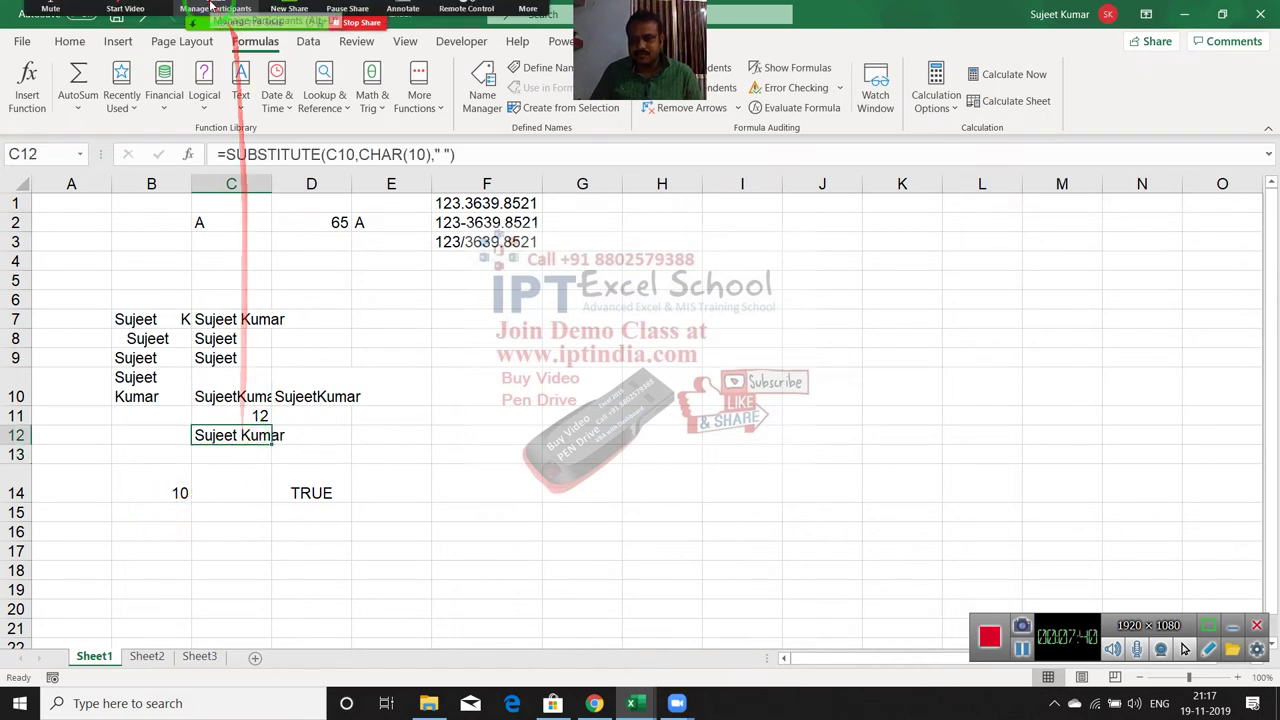
pyautogui.click(187, 32)
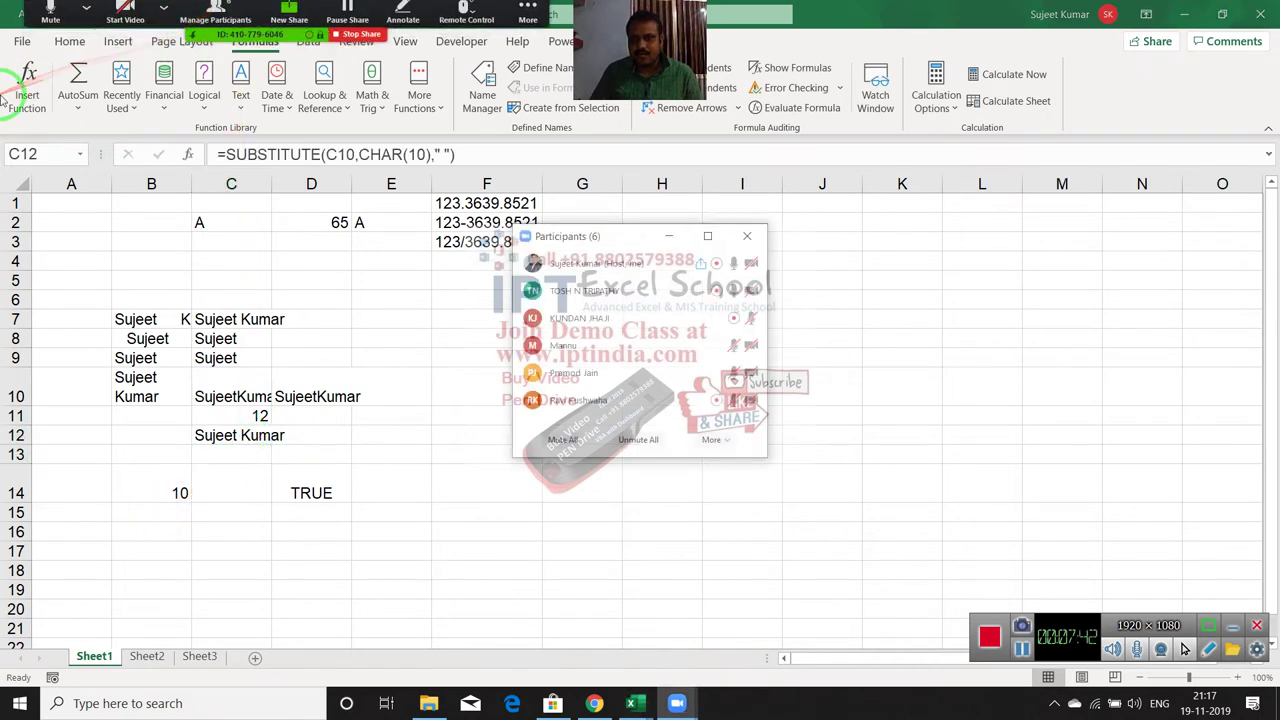
pyautogui.moveTo(722, 375)
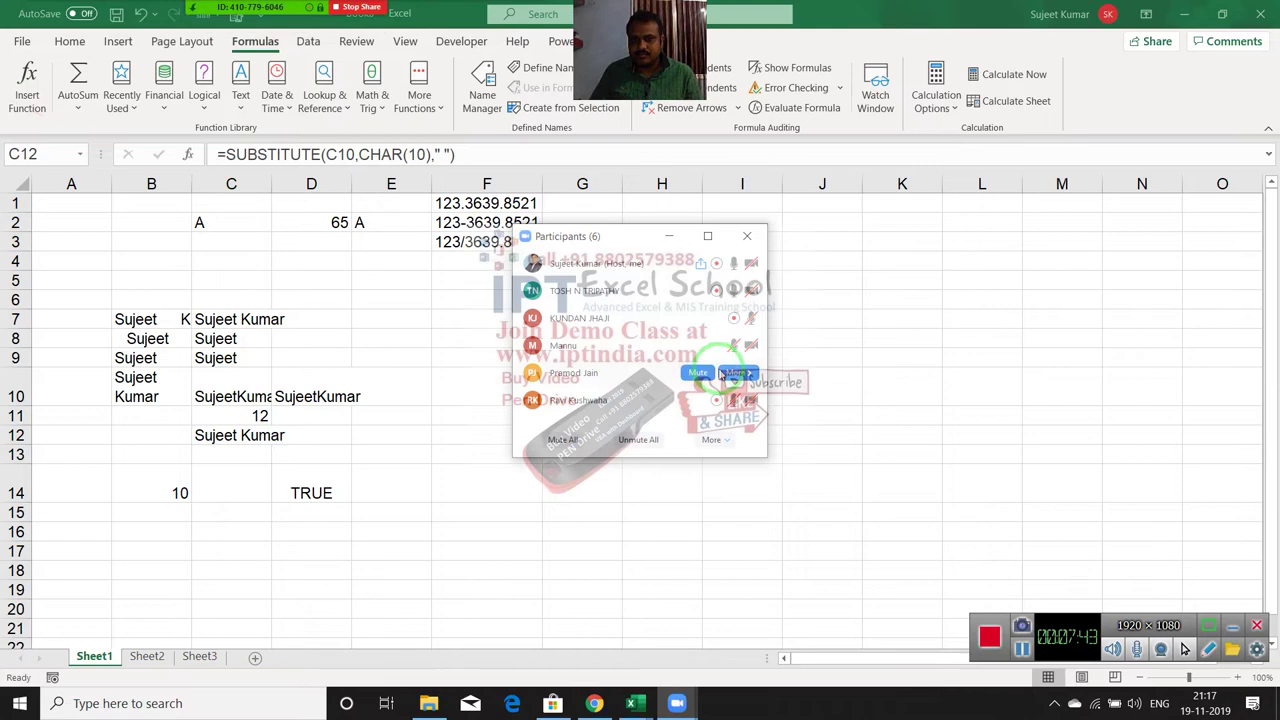
pyautogui.click(746, 236)
pyautogui.scroll(-2, 164, 596)
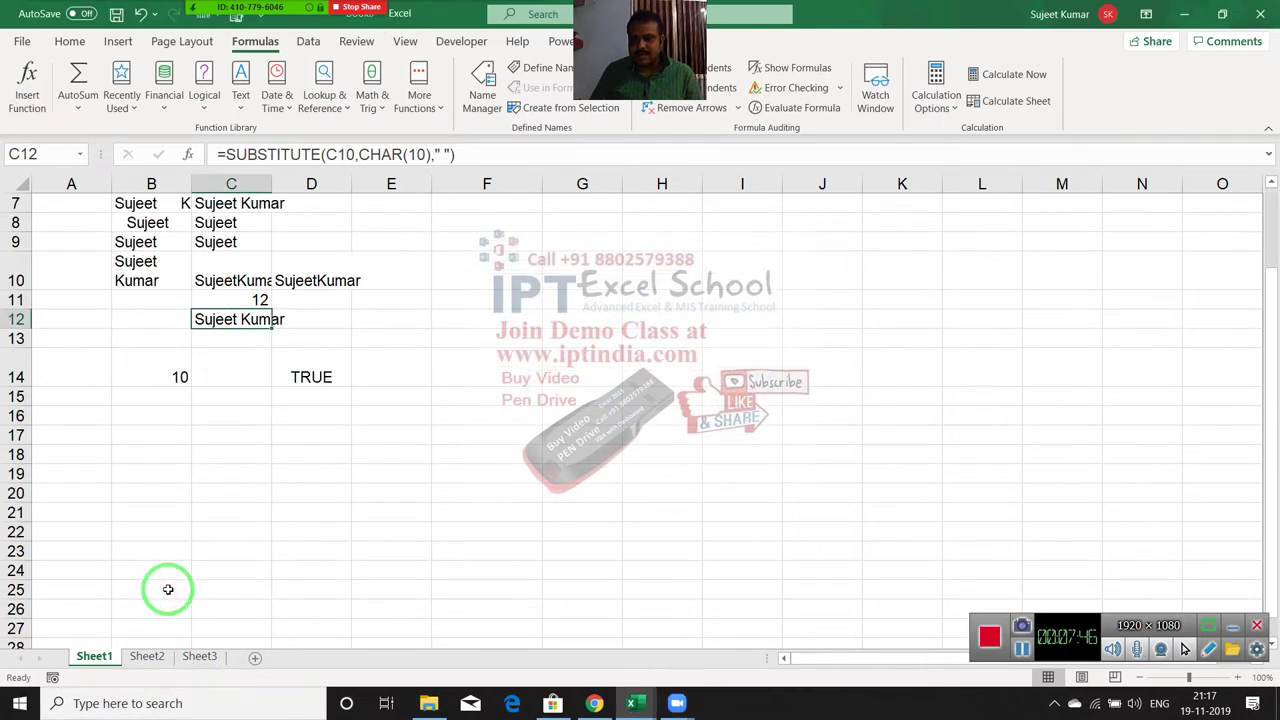
pyautogui.scroll(-1, 166, 586)
pyautogui.click(104, 371)
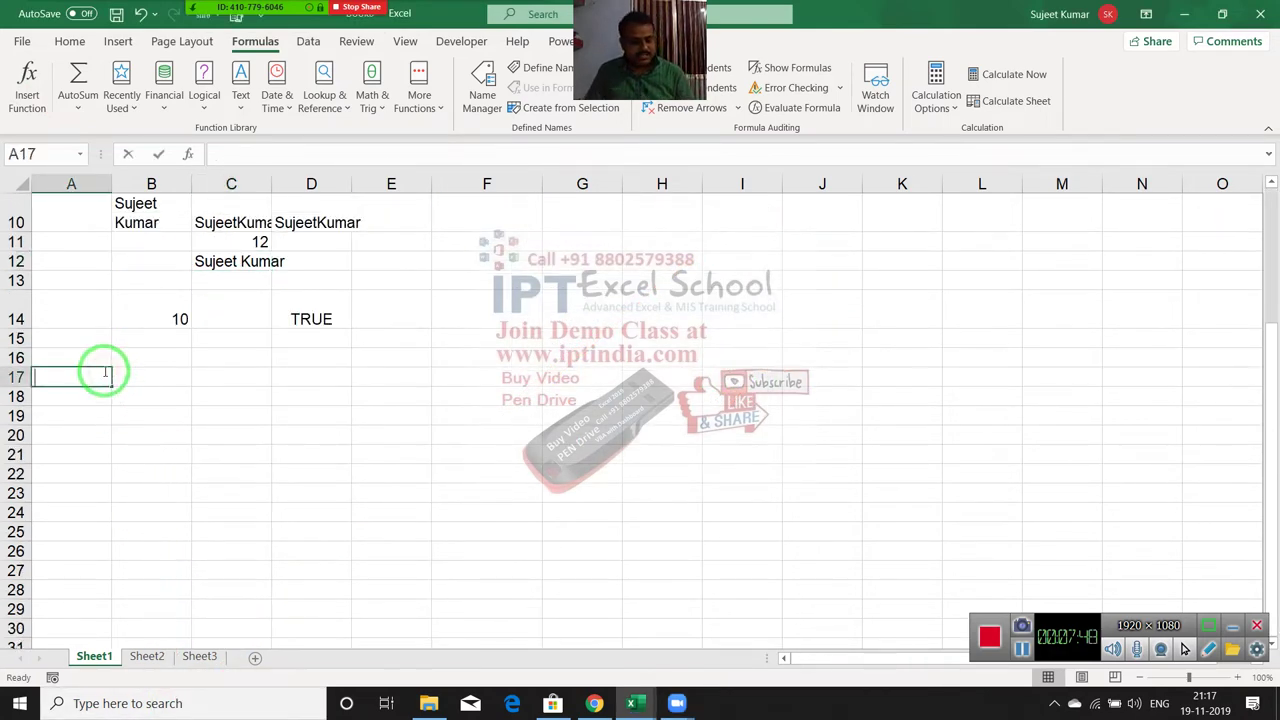
# Step: Enter 123.963.852 in A17 and autofit column A to fit it
pyautogui.write('123.963.852')
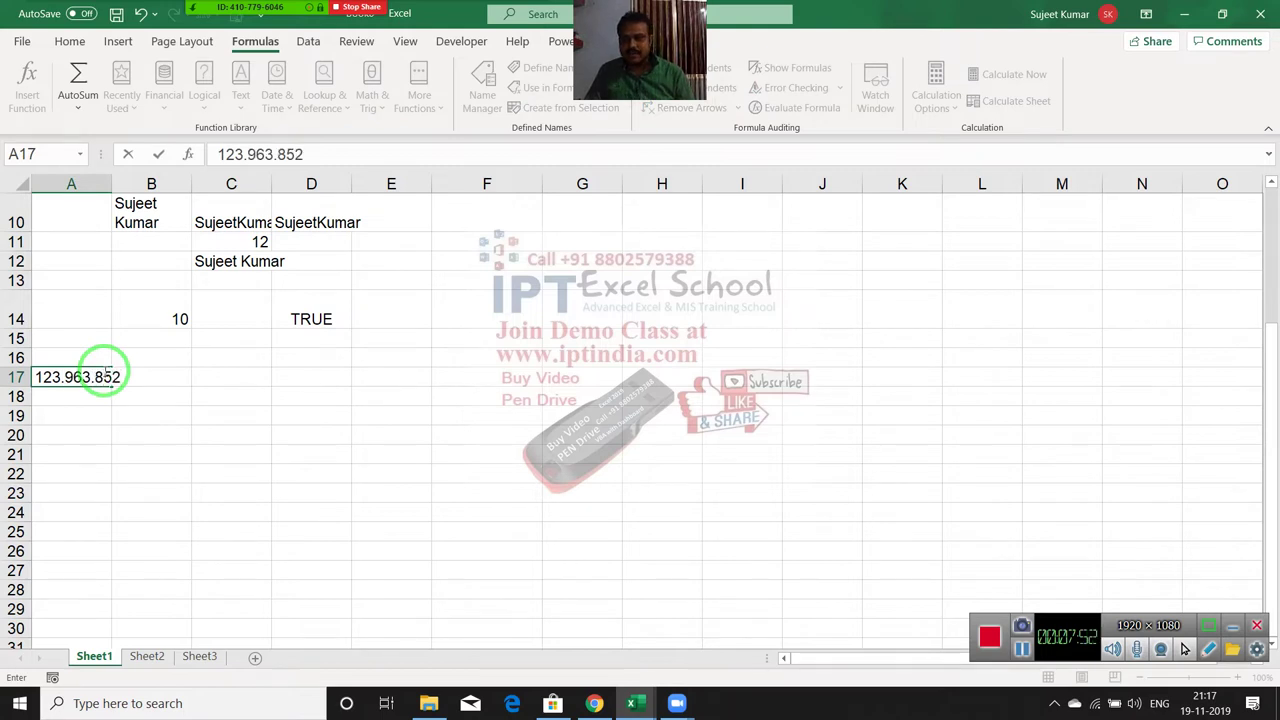
pyautogui.press('Return')
pyautogui.doubleClick(111, 184)
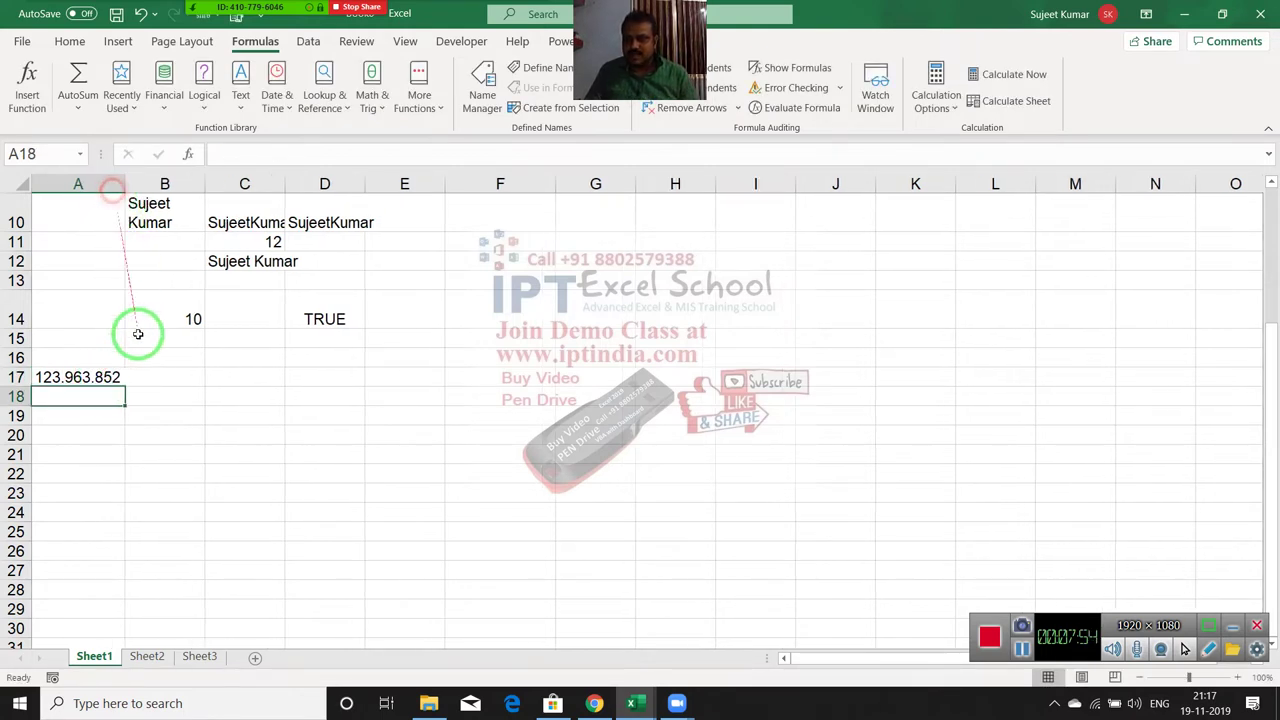
# Step: Enter =LEFT(A17,3) in B18 to return the first three digits, 123
pyautogui.click(165, 402)
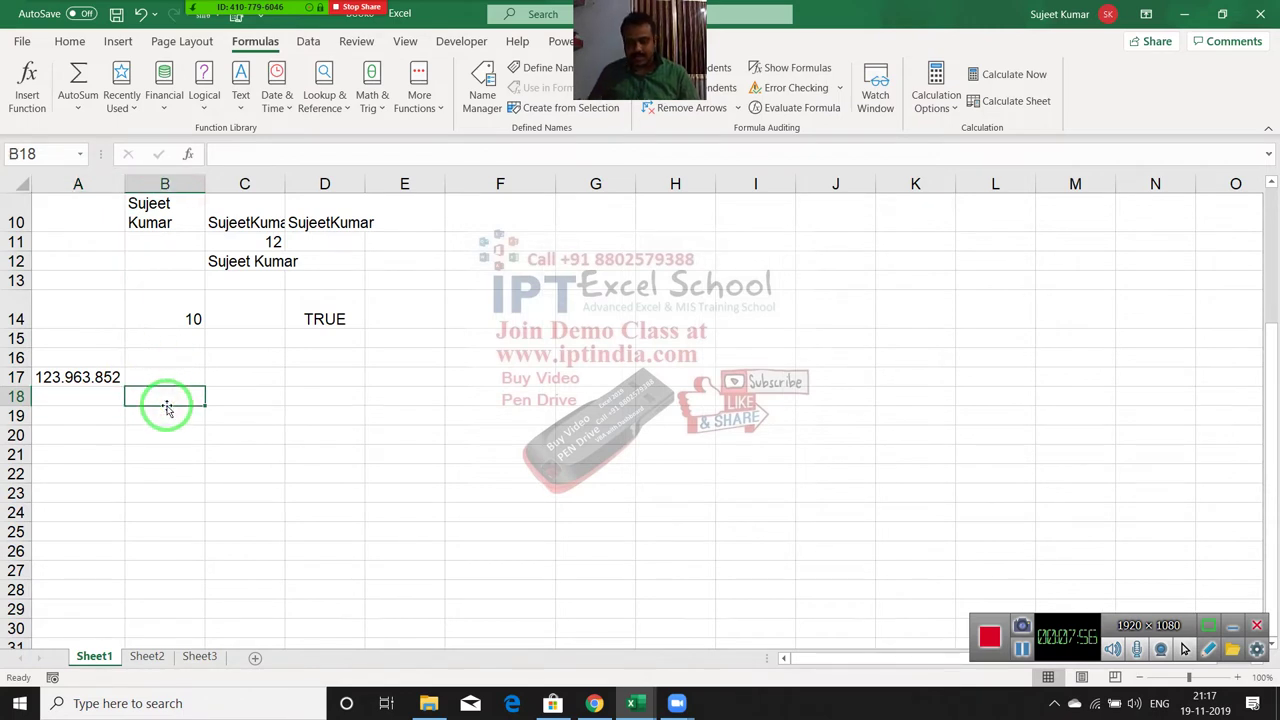
pyautogui.write('=le')
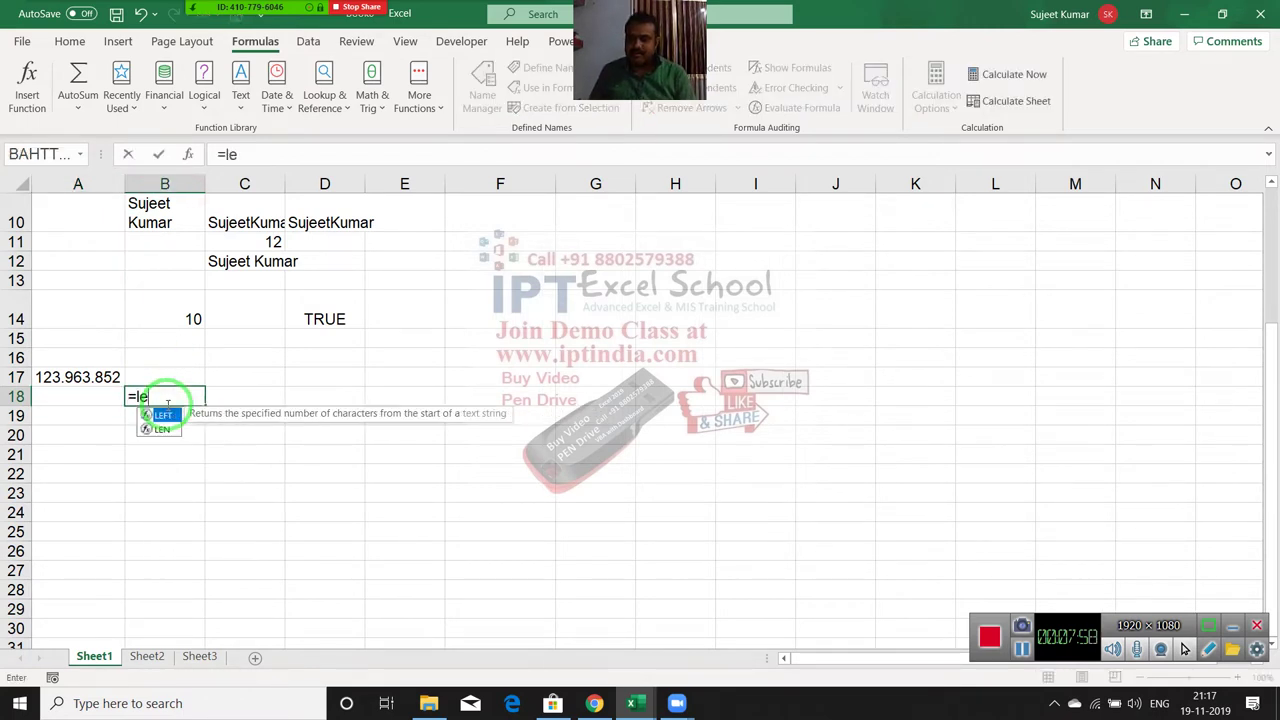
pyautogui.press('Tab')
pyautogui.press('Up')
pyautogui.press('Left')
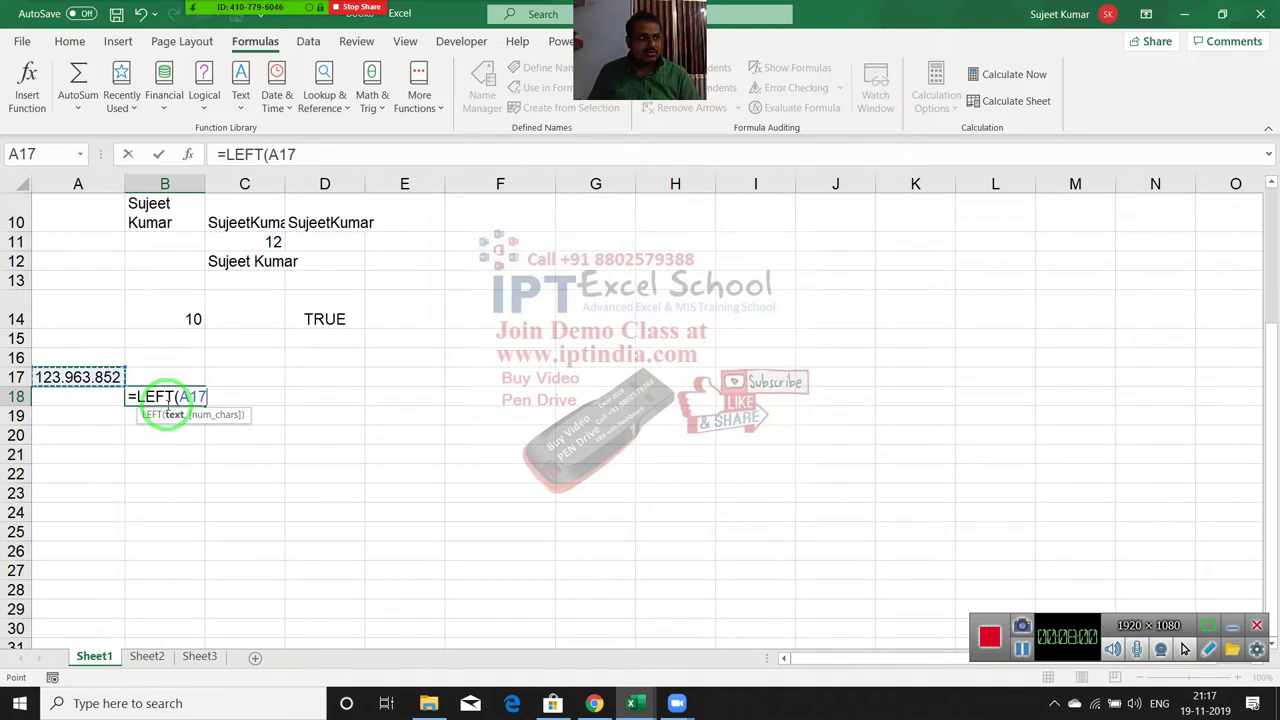
pyautogui.write(',3')
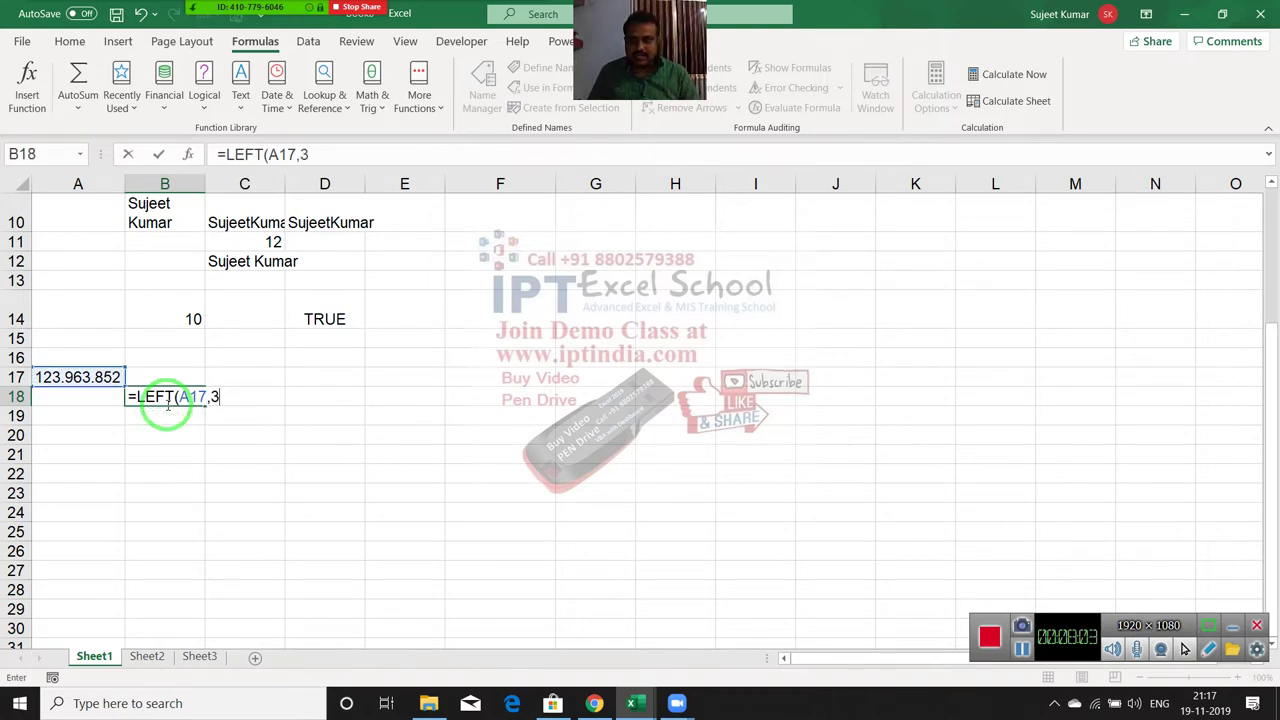
pyautogui.press('Return')
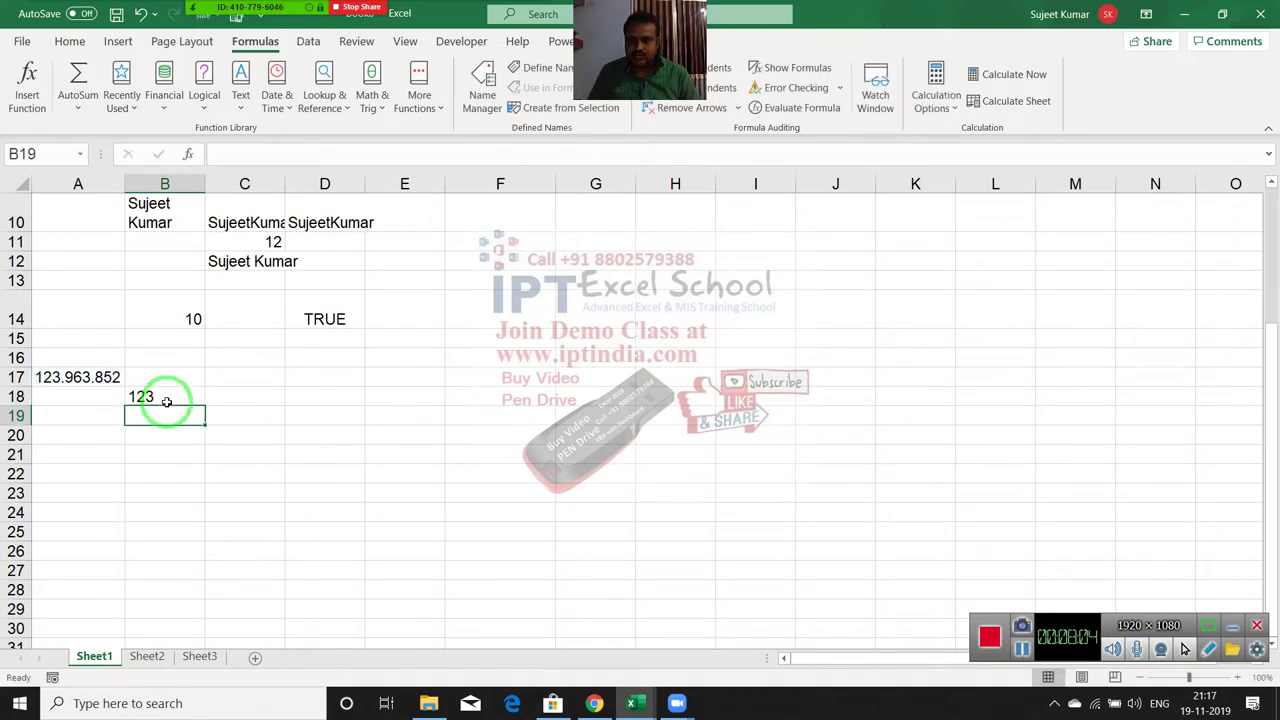
pyautogui.click(167, 401)
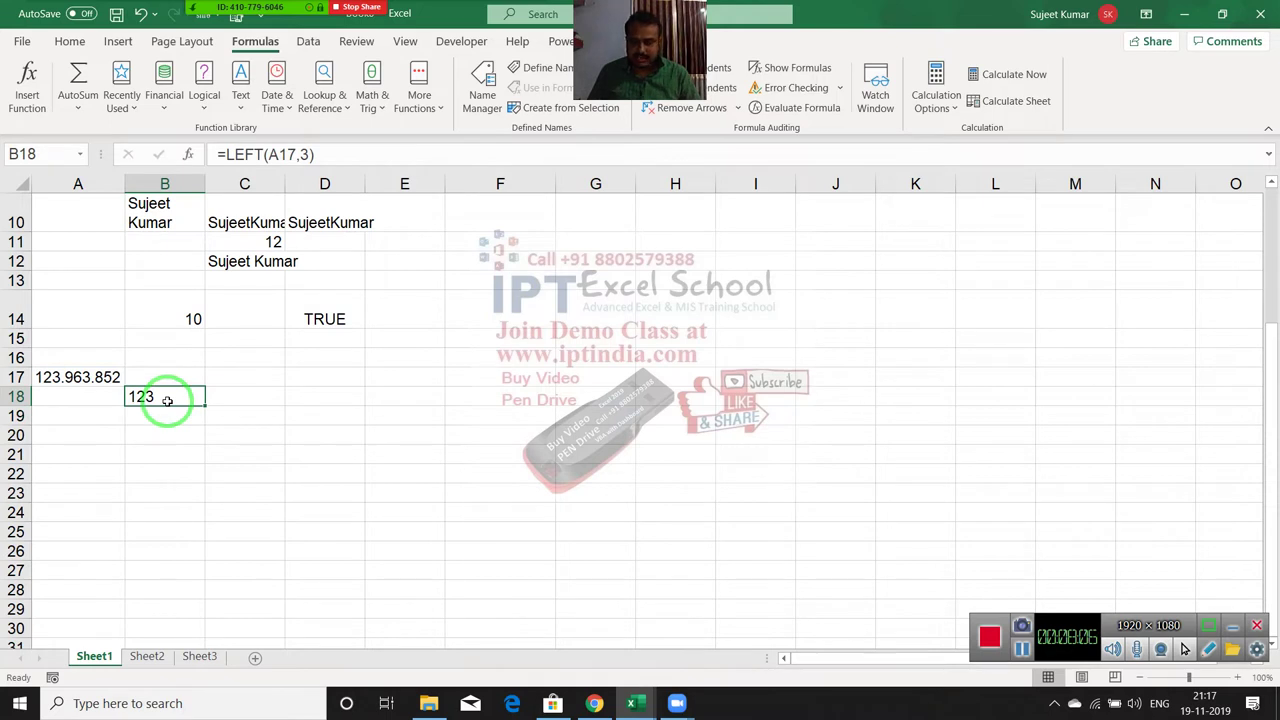
pyautogui.press('Right')
pyautogui.press('Right')
# Step: Enter =RIGHT(A17,3) in D18 to return the last three digits, 852
pyautogui.write('=')
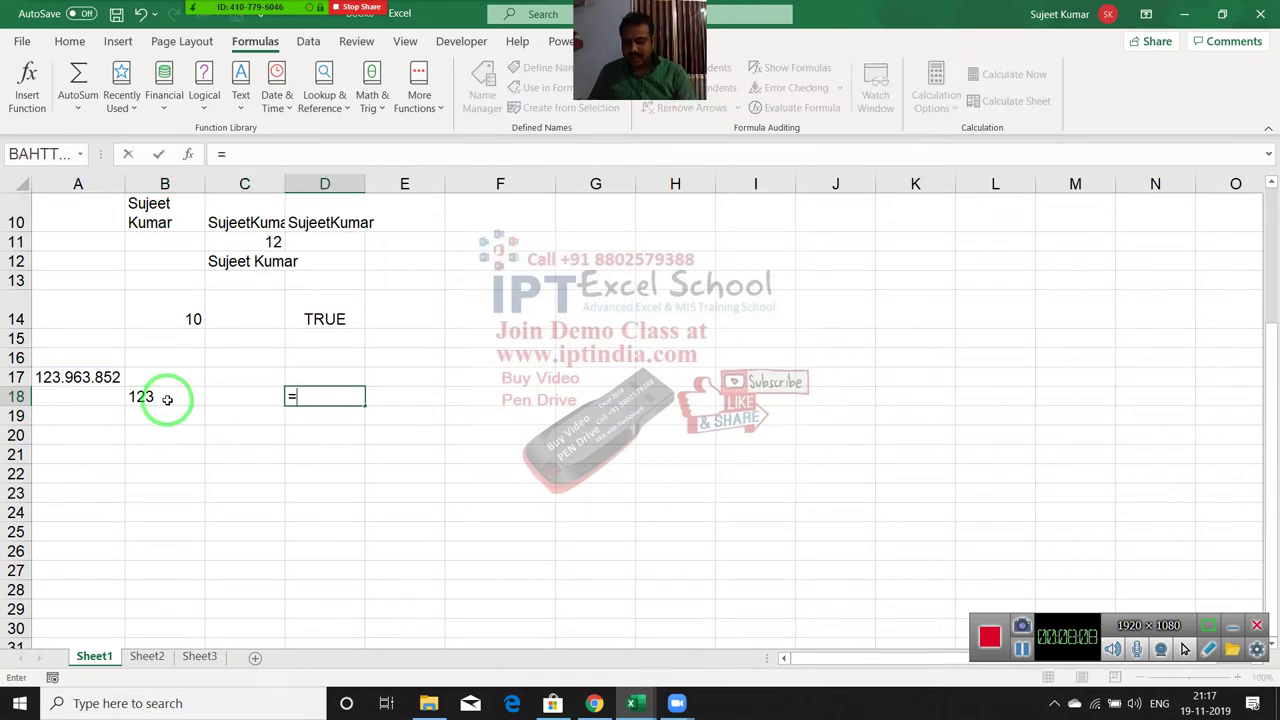
pyautogui.write('ri')
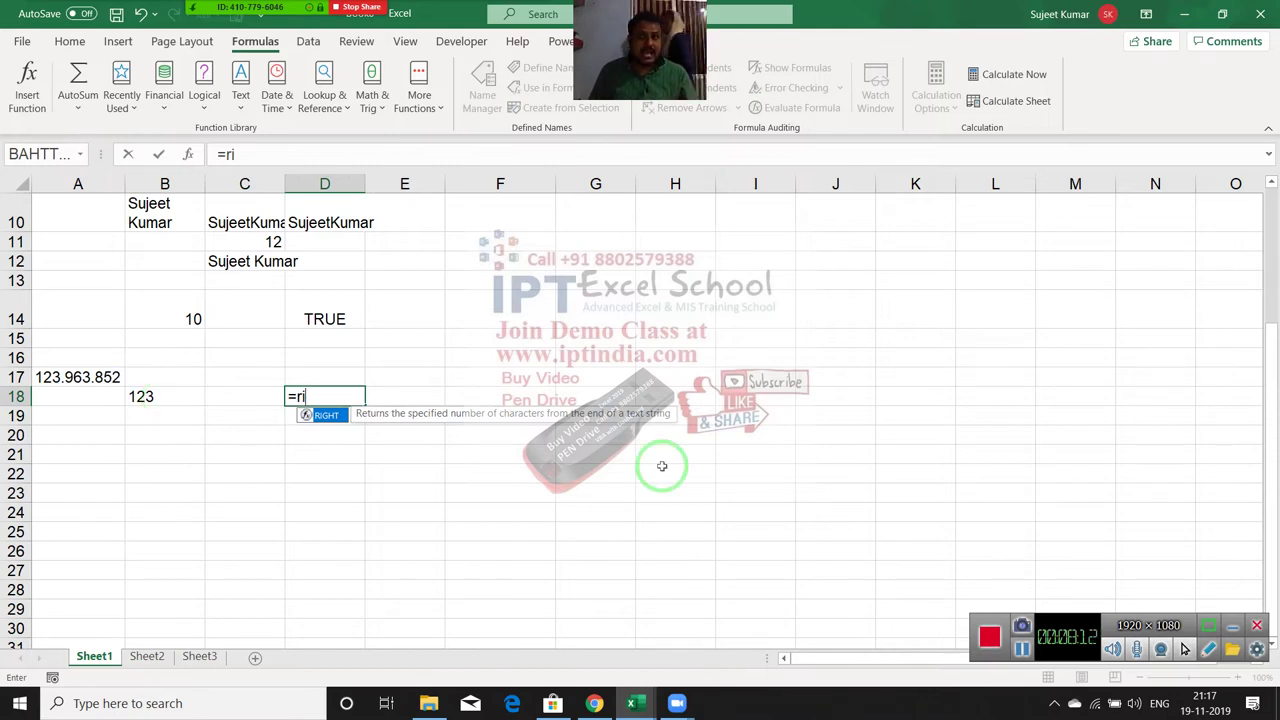
pyautogui.click(1020, 650)
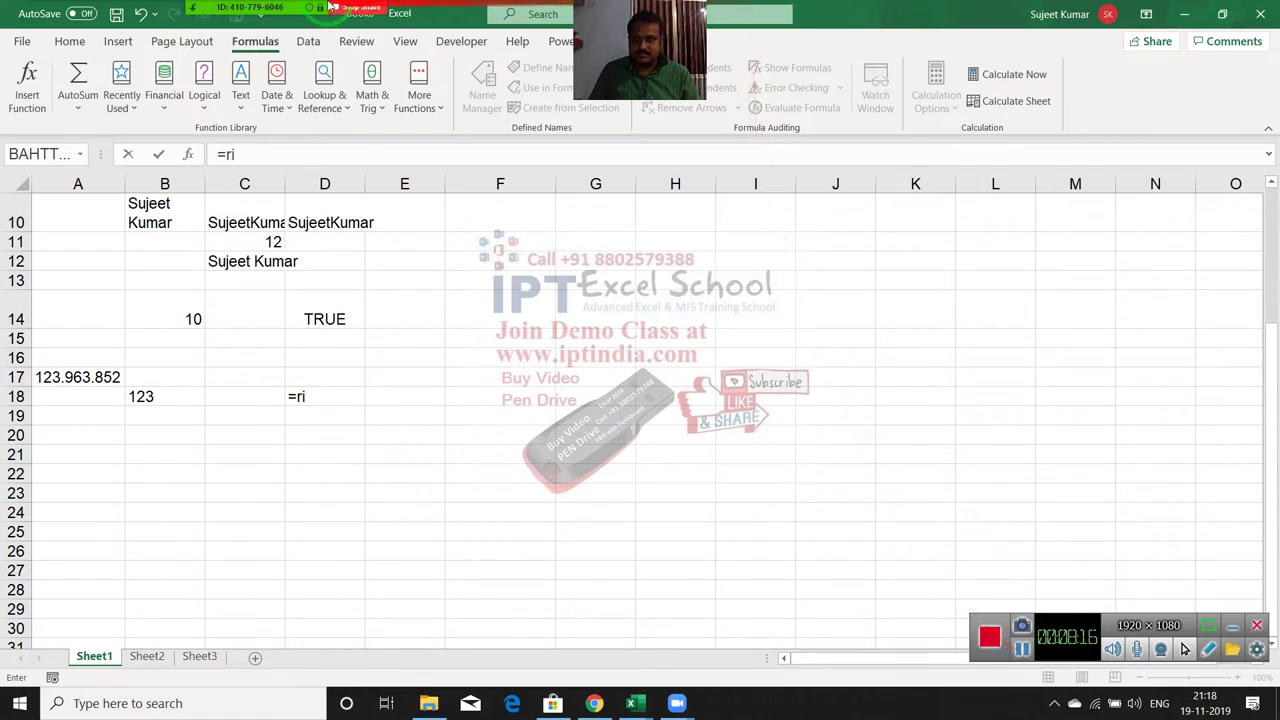
pyautogui.click(88, 10)
pyautogui.click(88, 10)
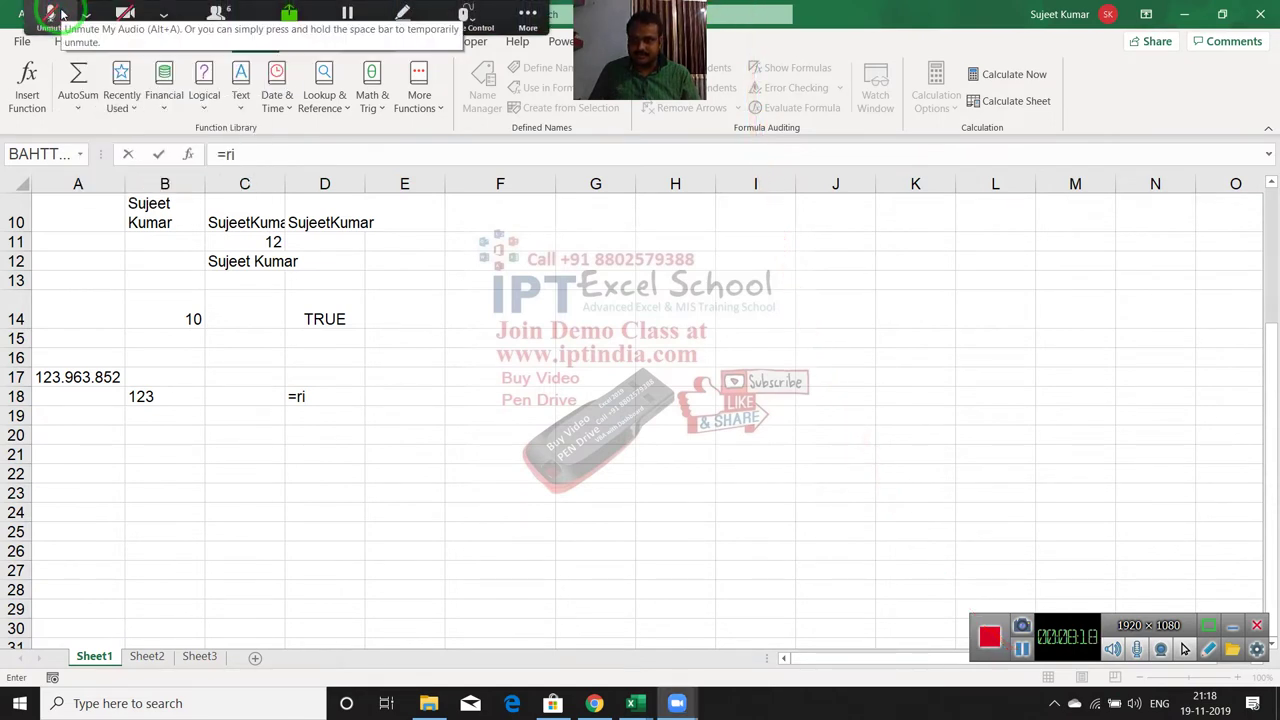
pyautogui.click(86, 14)
pyautogui.click(348, 392)
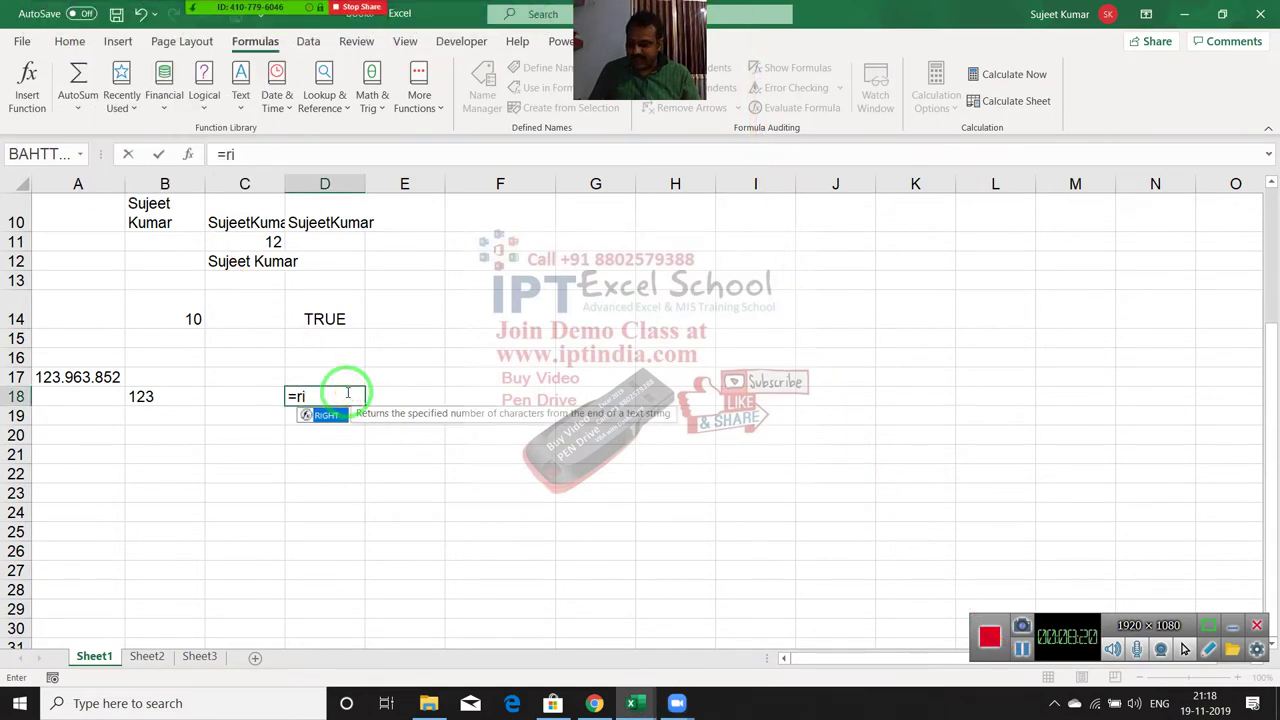
pyautogui.press('Tab')
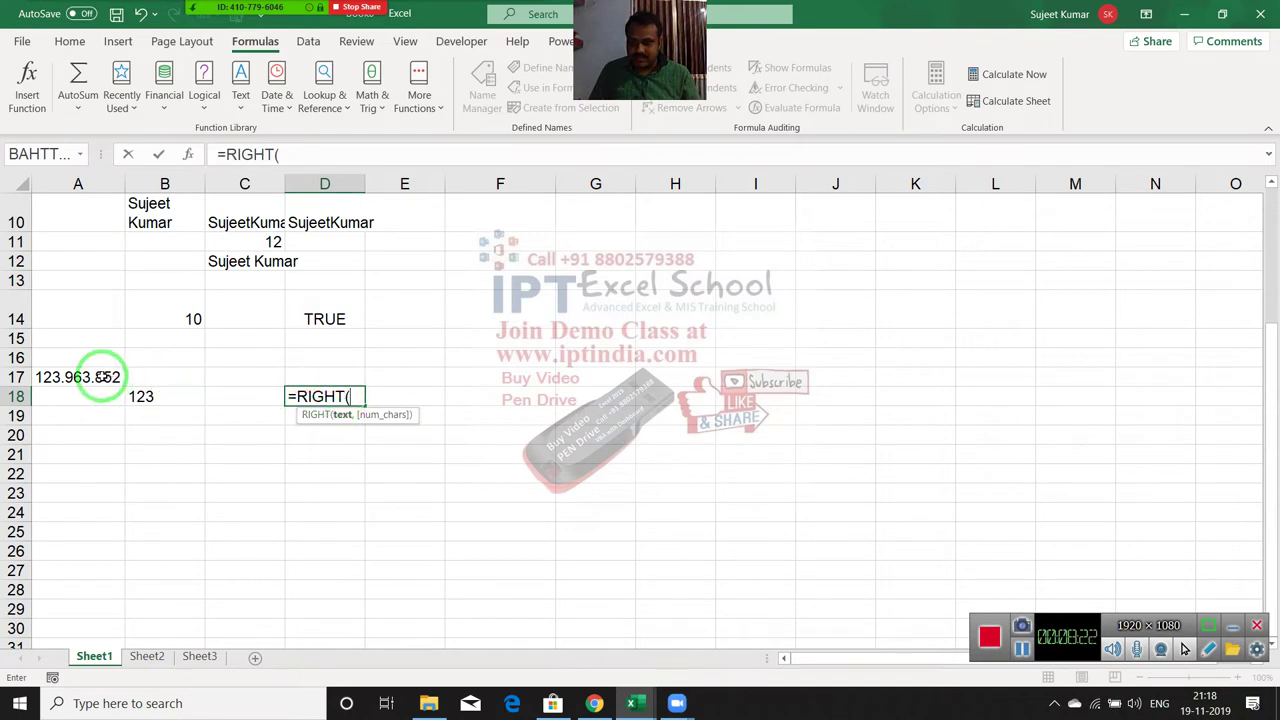
pyautogui.click(103, 376)
pyautogui.write(',')
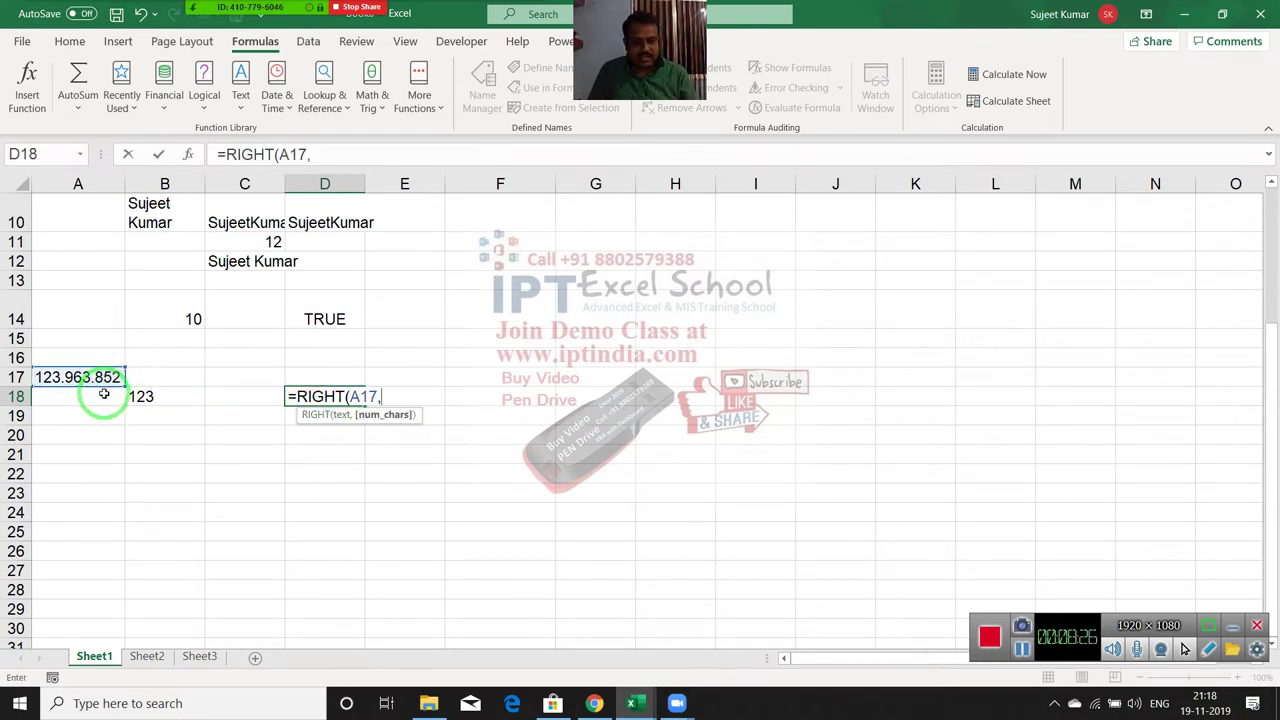
pyautogui.write('3')
pyautogui.press('Return')
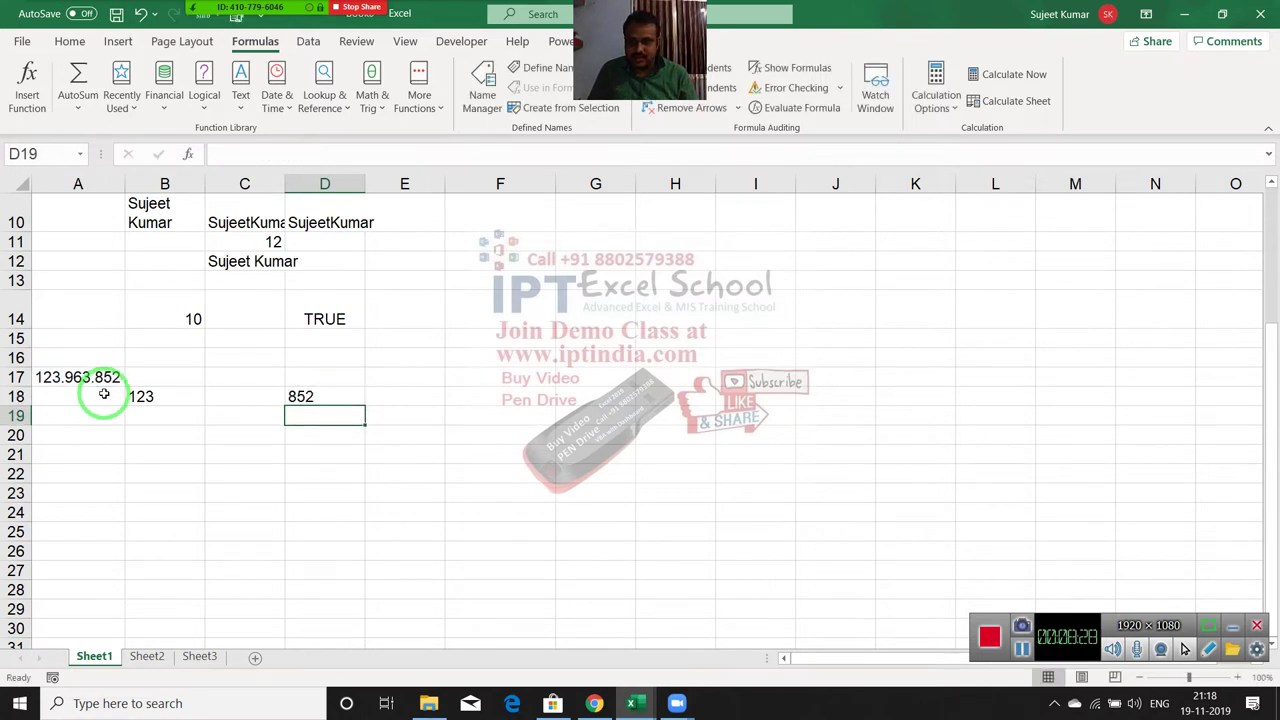
pyautogui.press('Up')
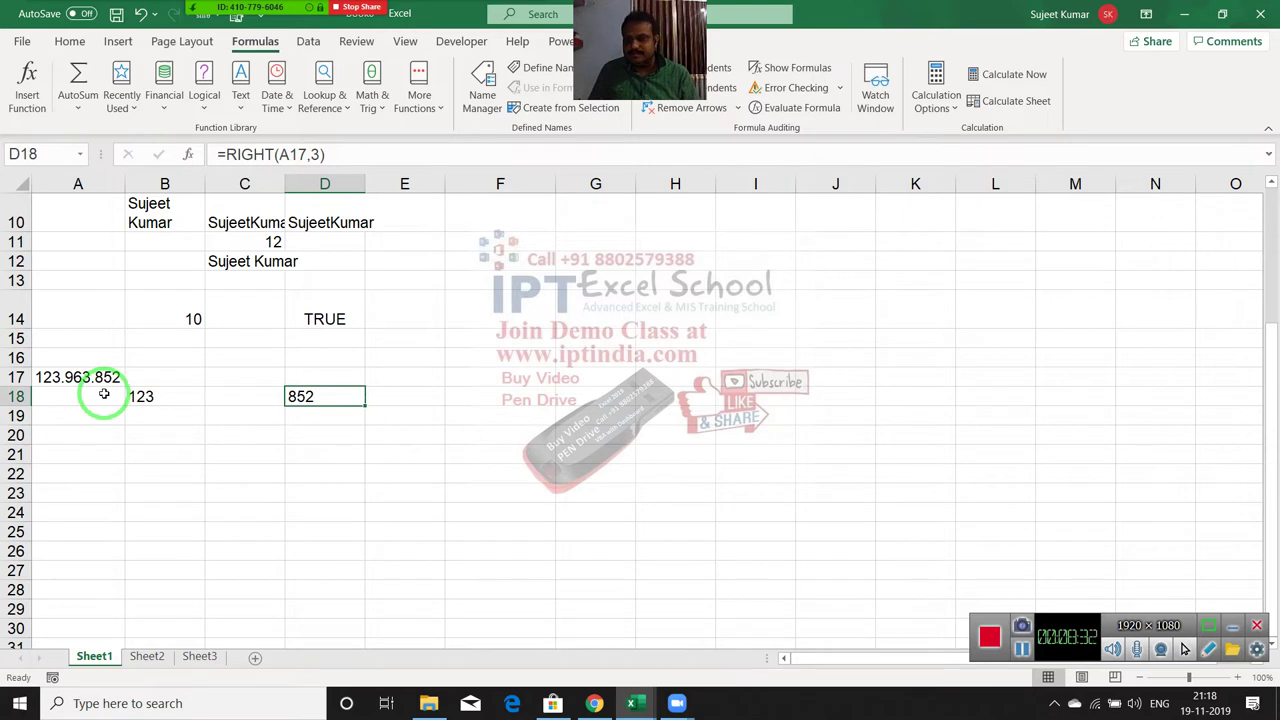
# Step: Enter =MID(A17,5,3) in C18 to return the middle digits, 963
pyautogui.press('Left')
pyautogui.write('=mi')
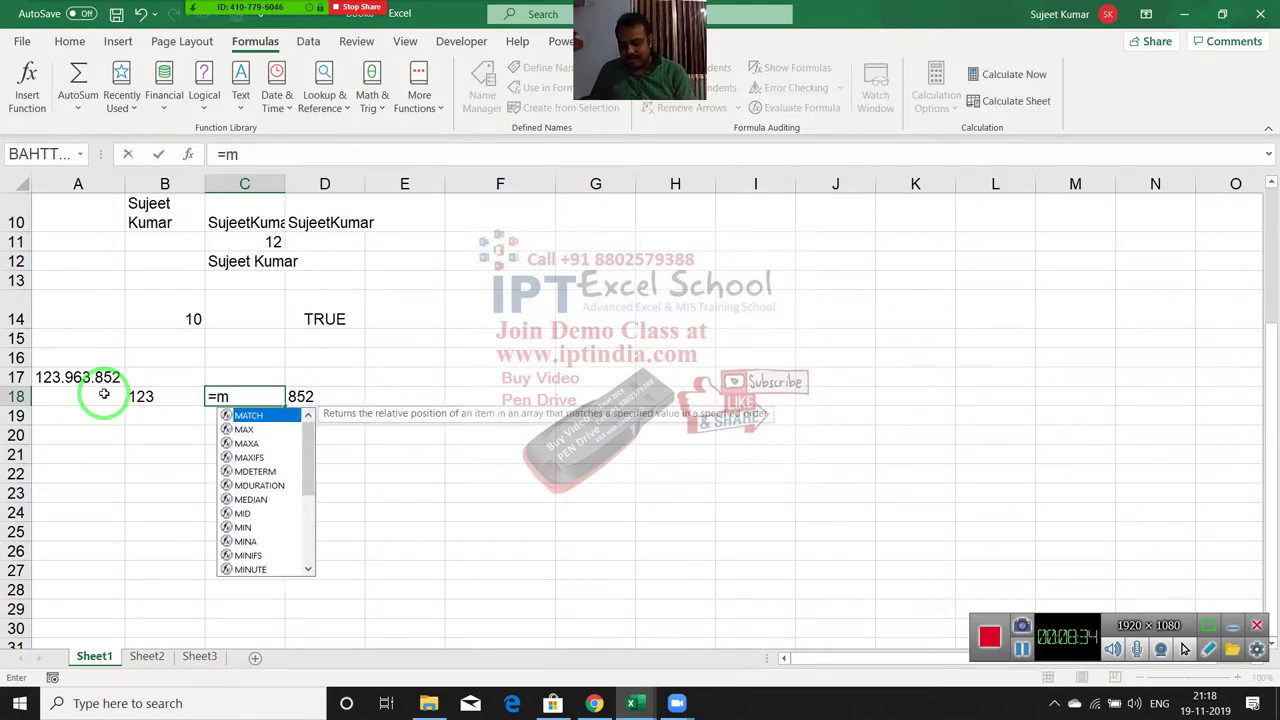
pyautogui.write('d')
pyautogui.press('Tab')
pyautogui.click(103, 394)
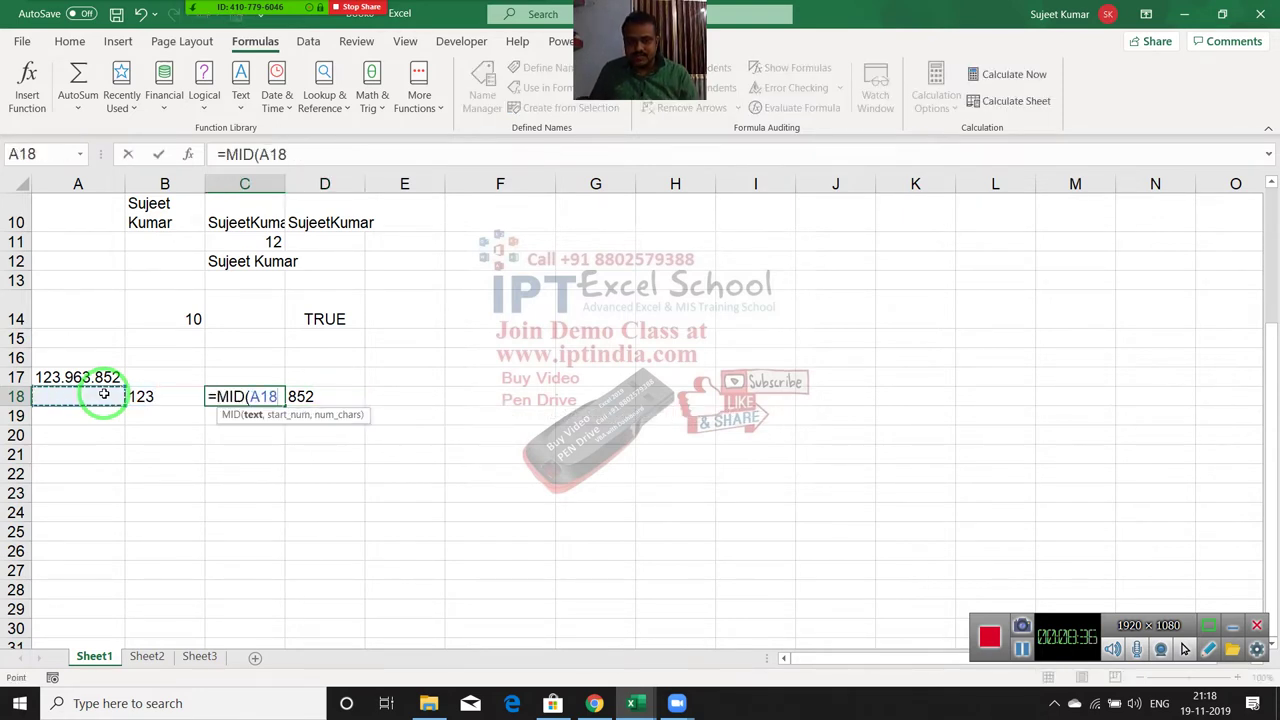
pyautogui.press('Up')
pyautogui.write(',')
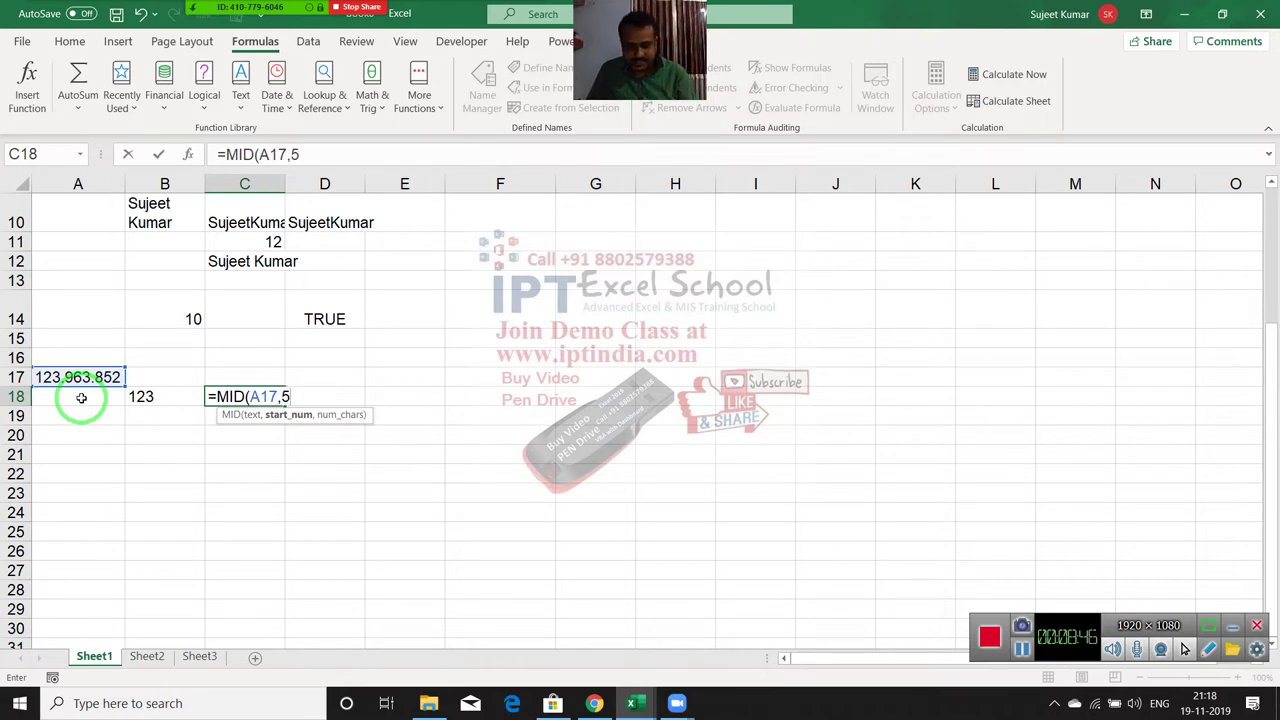
pyautogui.press('Return')
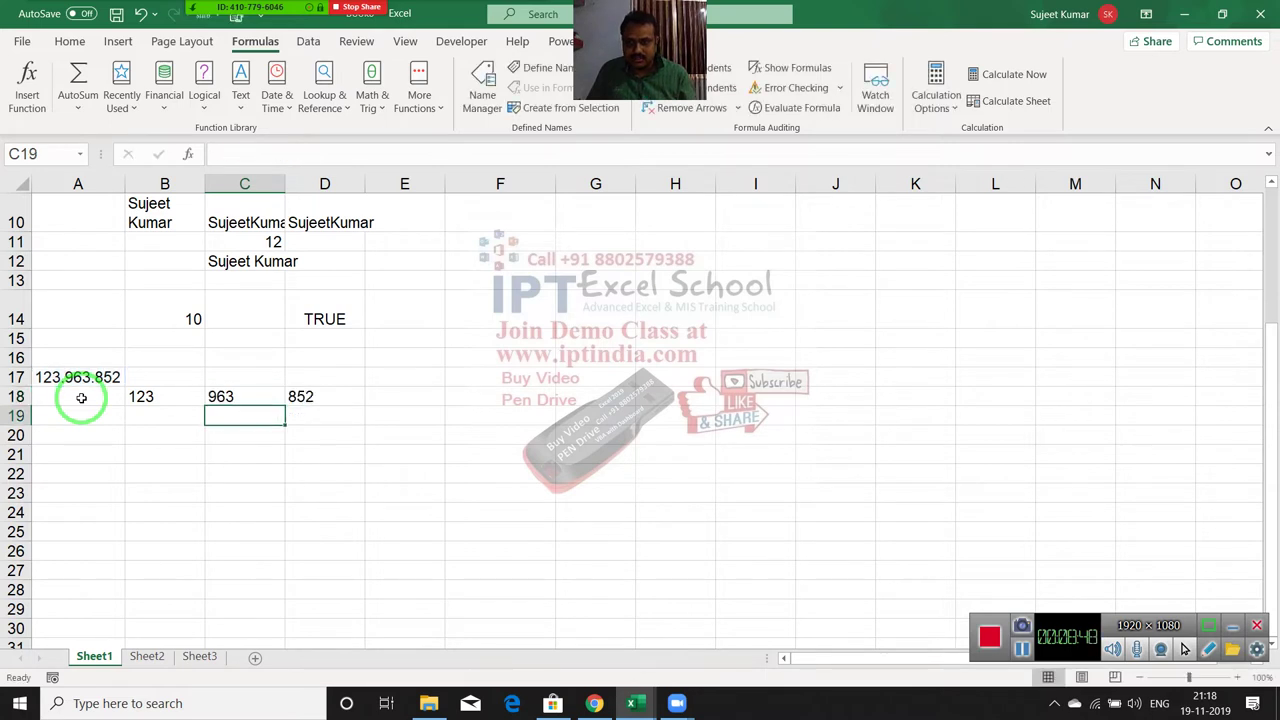
pyautogui.press('Up')
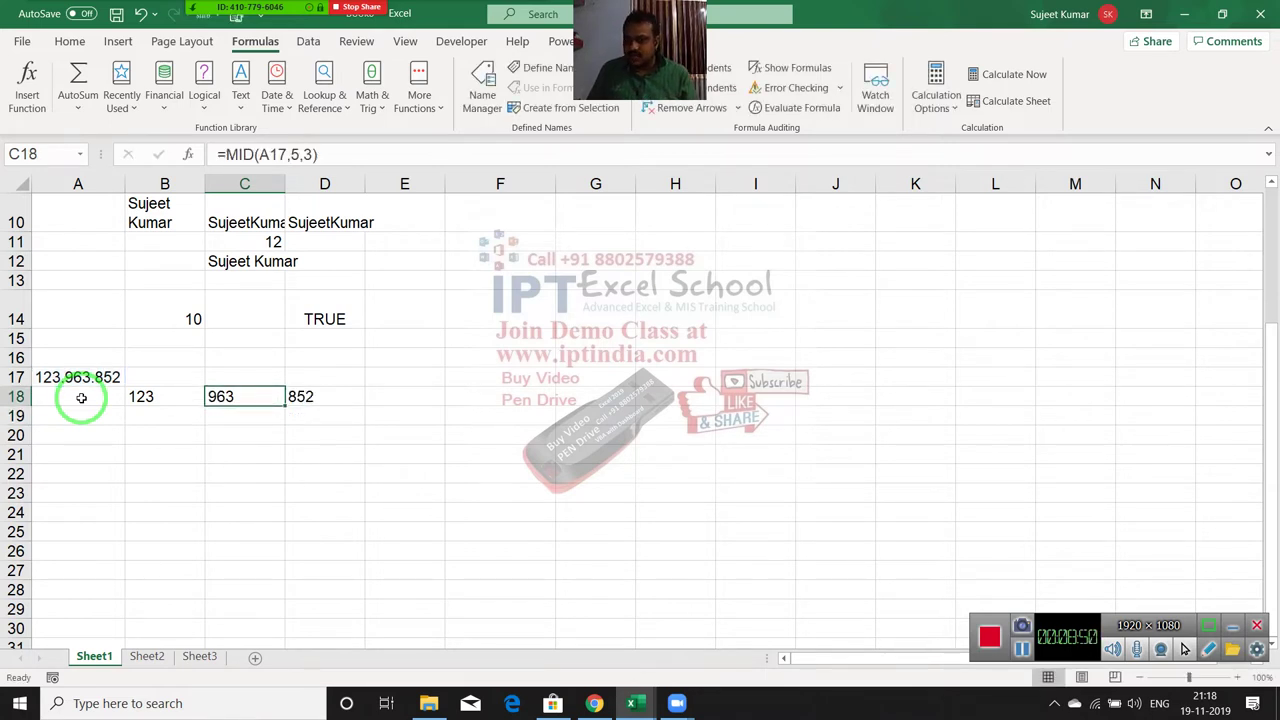
# Step: Review the LEFT, MID and RIGHT formulas in B18:D18, then show the File Info page
pyautogui.doubleClick(140, 397)
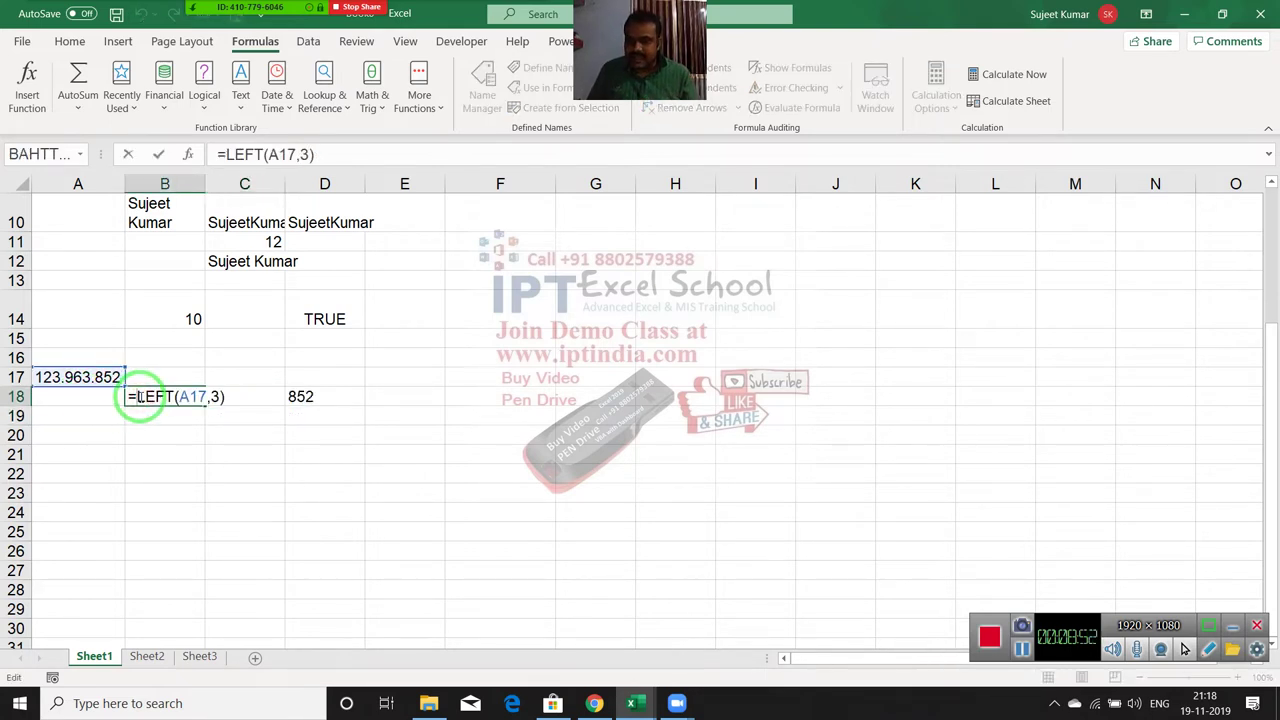
pyautogui.press('Escape')
pyautogui.doubleClick(251, 400)
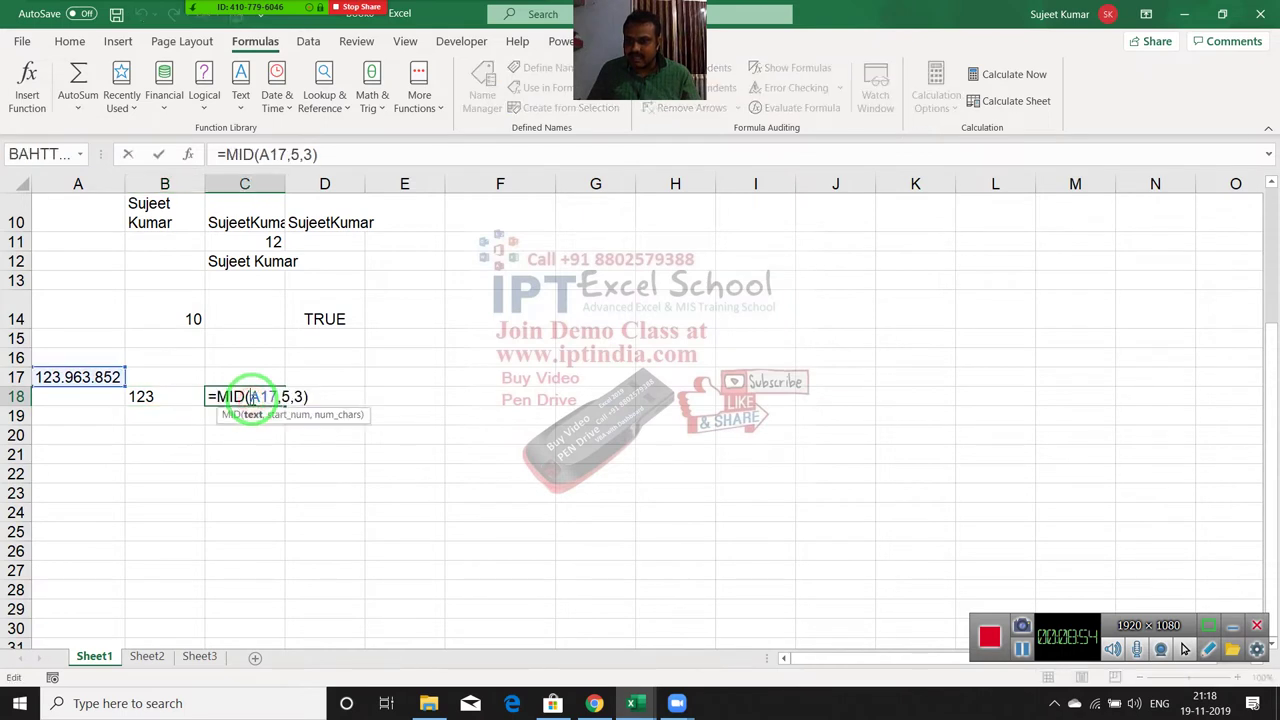
pyautogui.press('Escape')
pyautogui.click(309, 403)
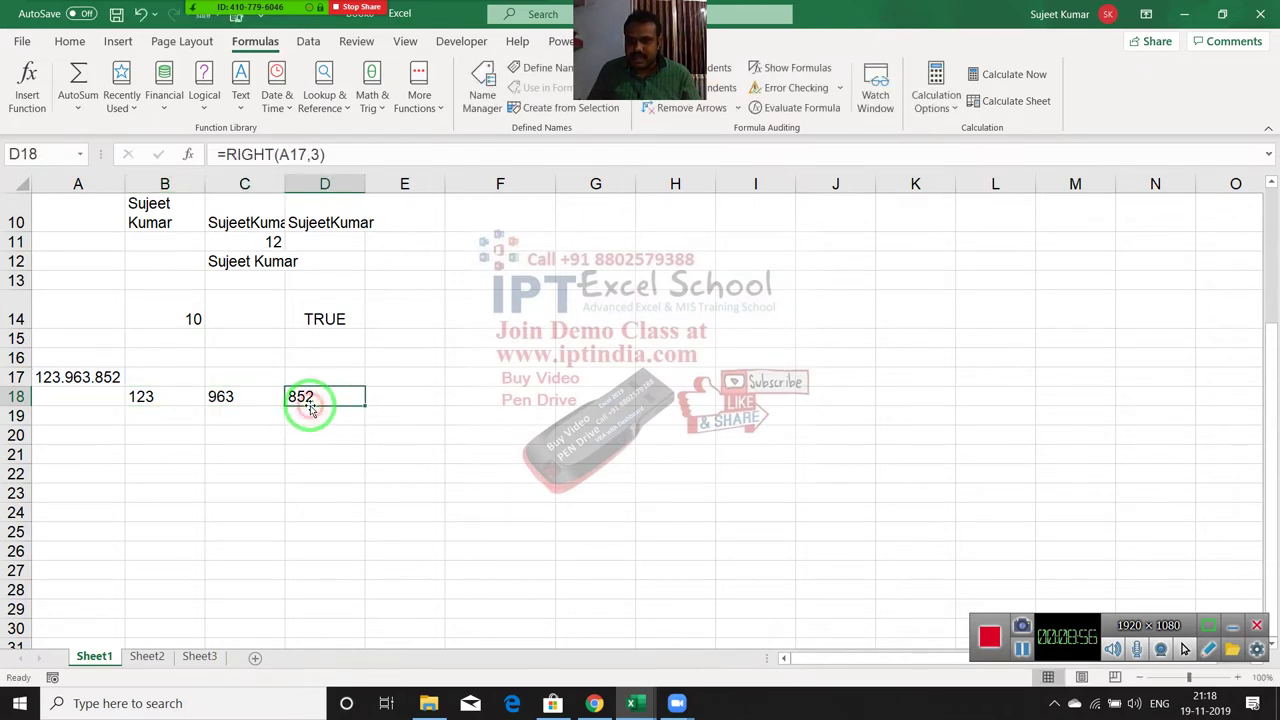
pyautogui.doubleClick(306, 396)
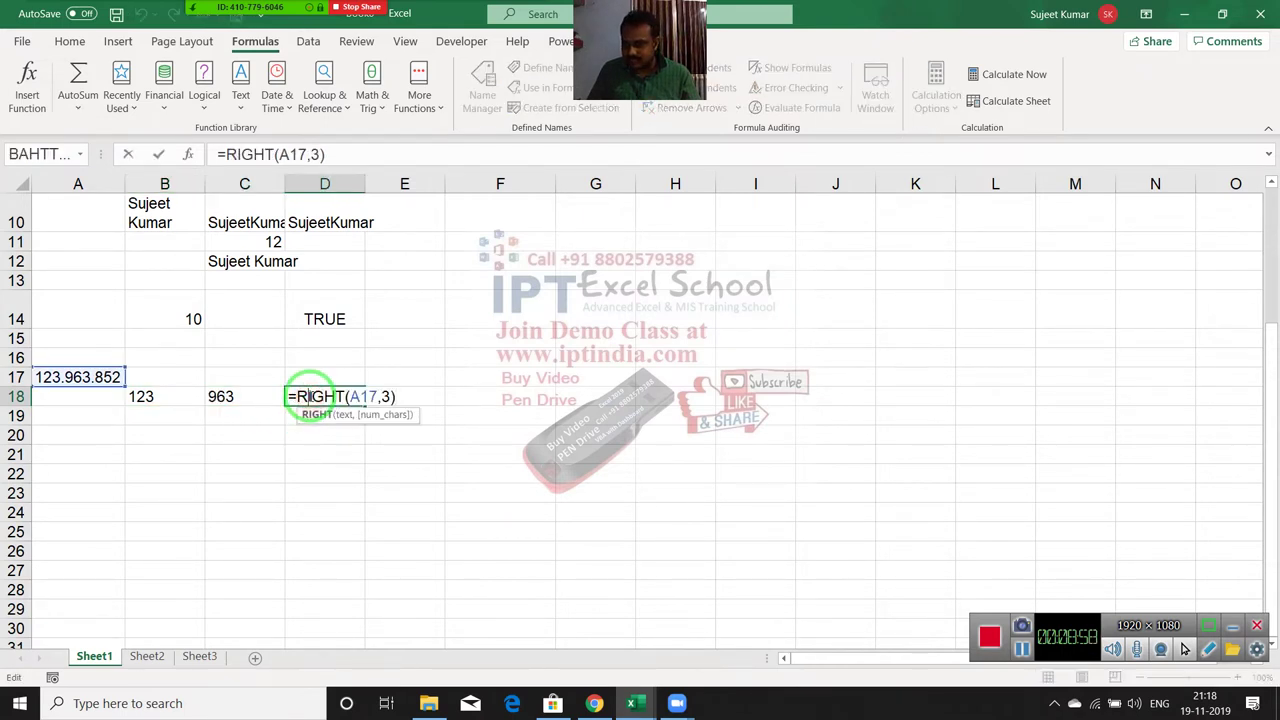
pyautogui.press('Escape')
pyautogui.click(235, 421)
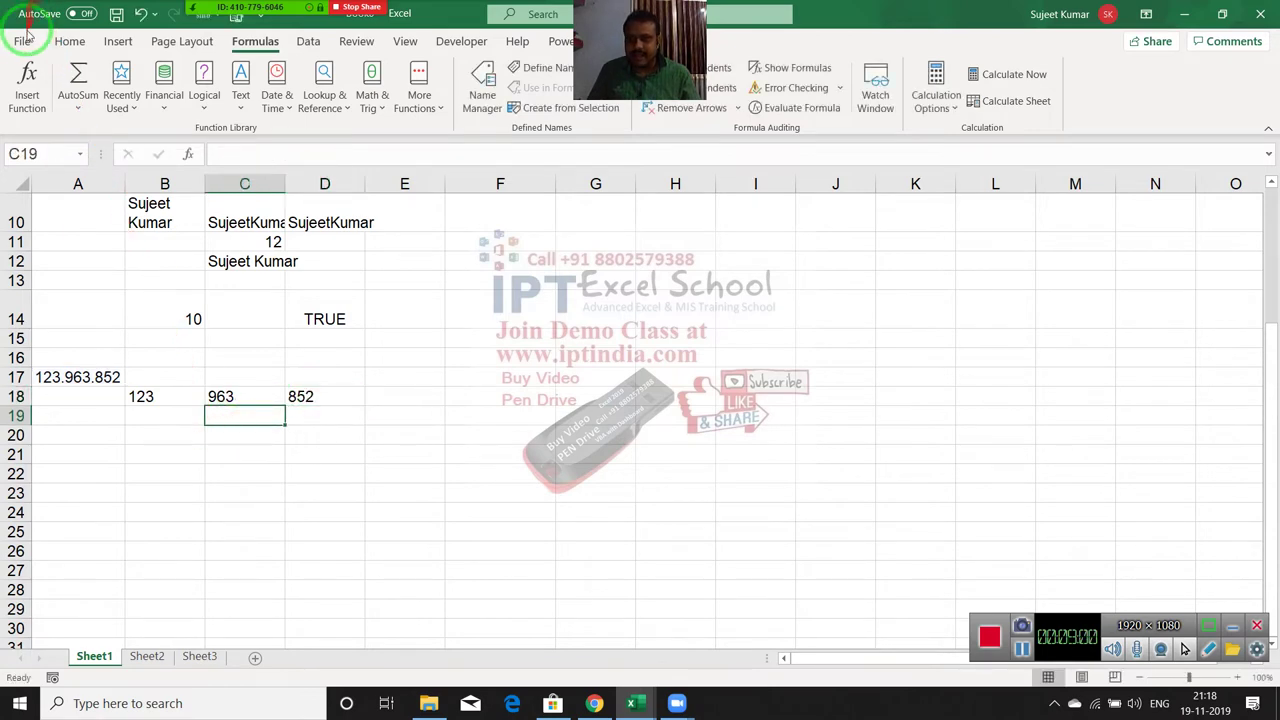
pyautogui.click(22, 41)
# Step: Open the timestamp workbook and copy the EndTime column C1:C18 from Sheet1
pyautogui.click(71, 158)
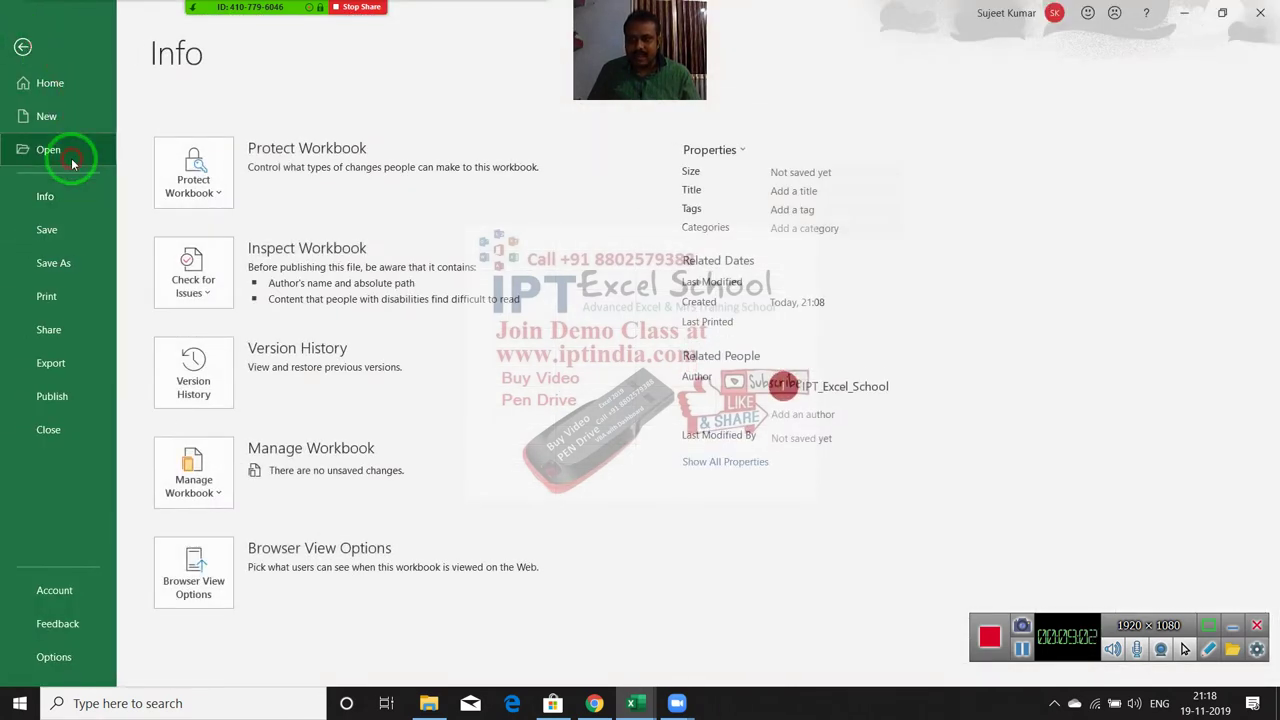
pyautogui.click(560, 303)
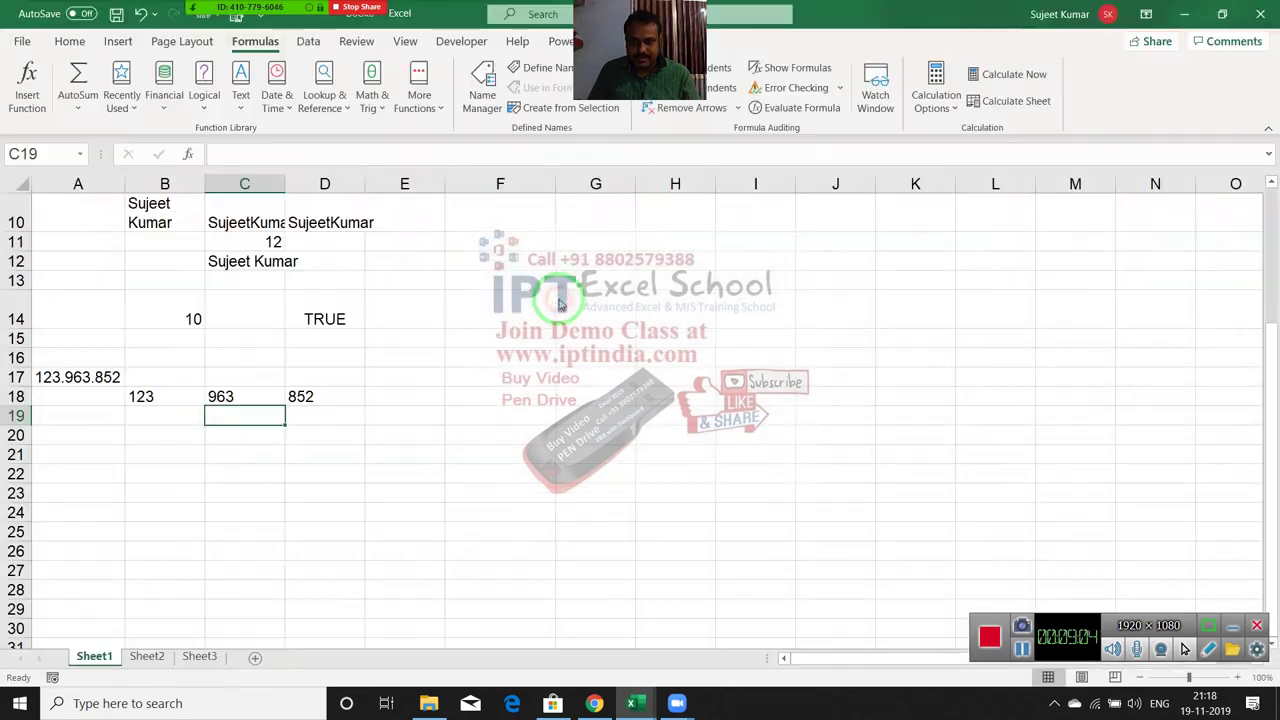
pyautogui.click(94, 656)
pyautogui.click(285, 287)
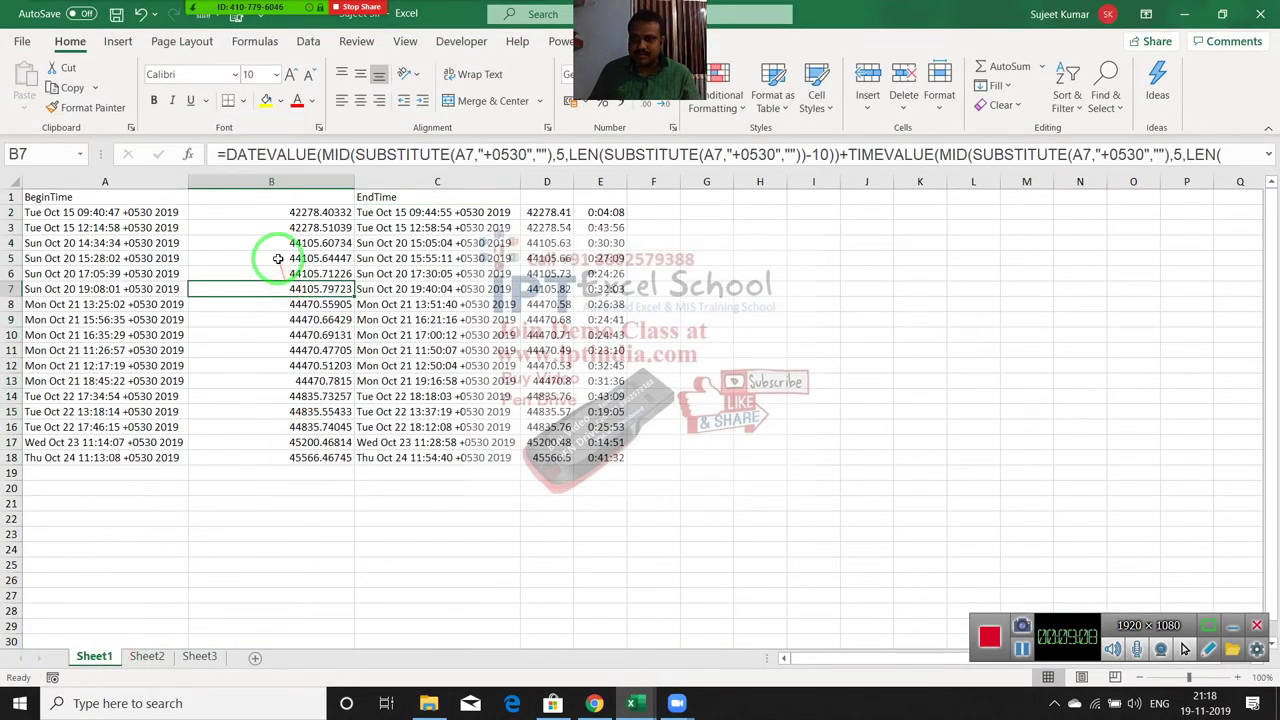
pyautogui.scroll(-3, 276, 263)
pyautogui.scroll(3, 276, 262)
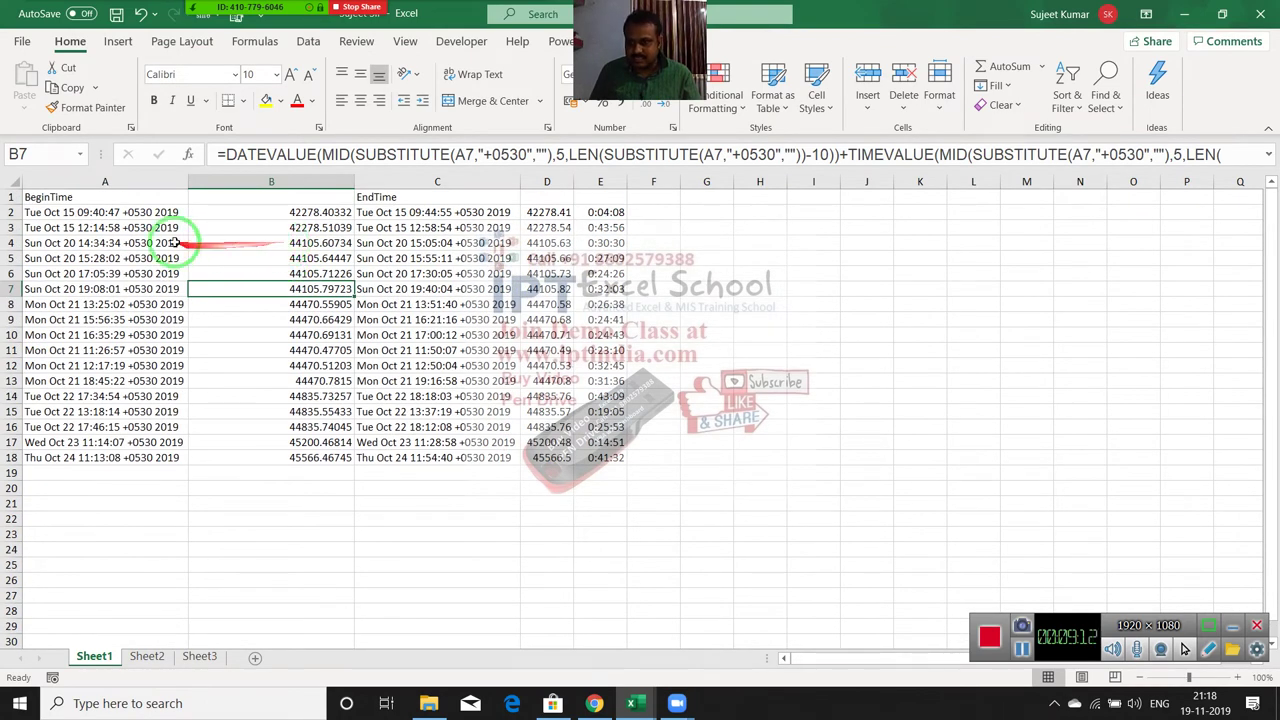
pyautogui.moveTo(400, 196); pyautogui.dragTo(409, 455)
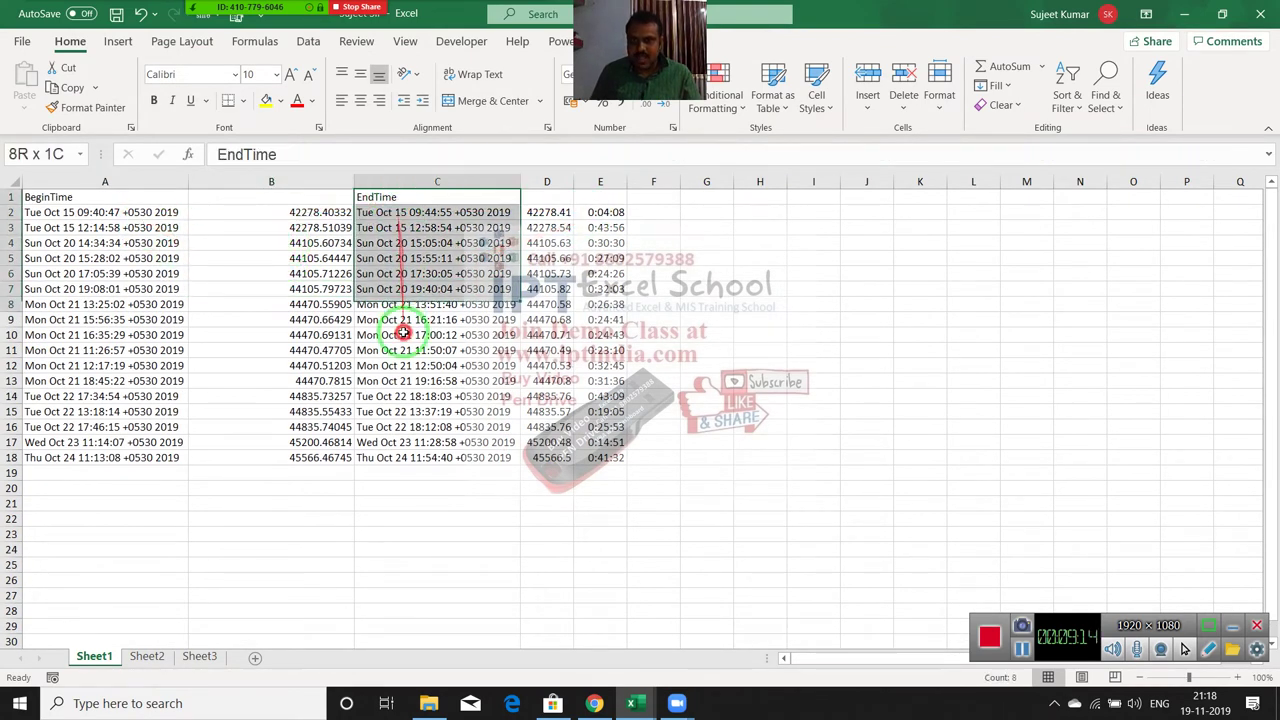
pyautogui.hotkey('ctrl', 'c')
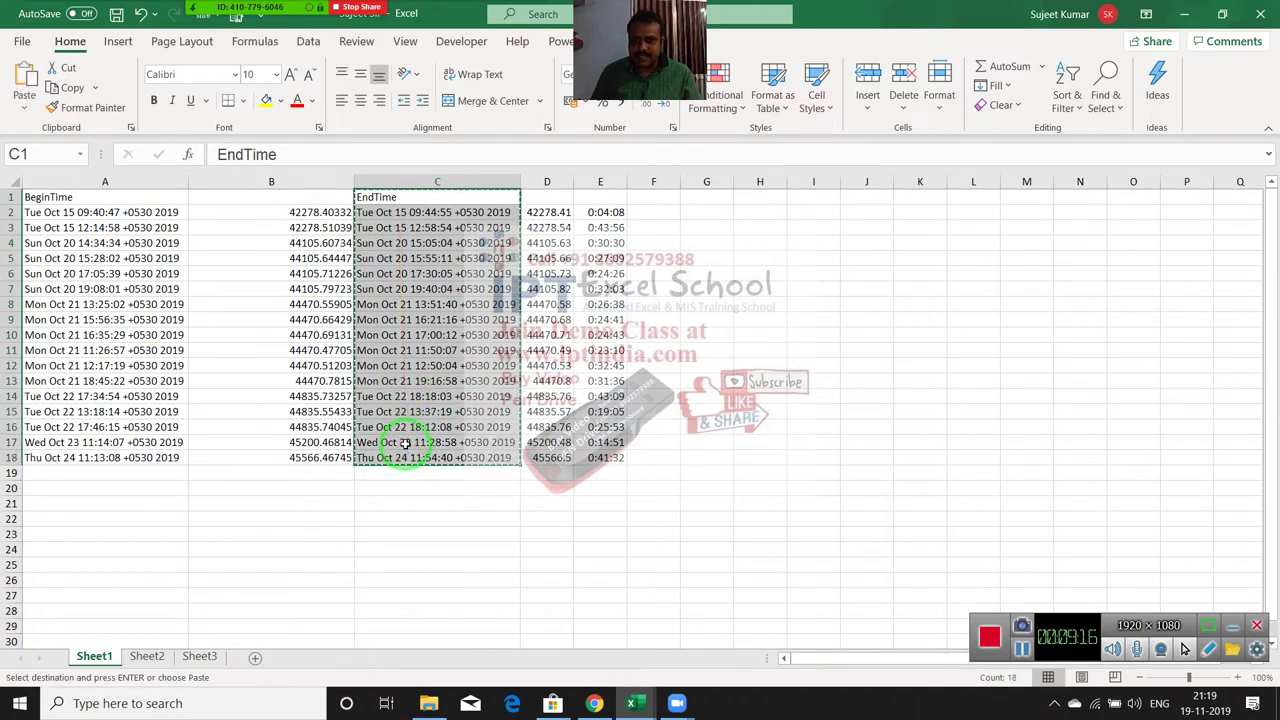
# Step: Paste the EndTime timestamps at A23 of the demo sheet and autofit column A
pyautogui.hotkey('ctrl', 'Tab')
pyautogui.scroll(-3, 177, 457)
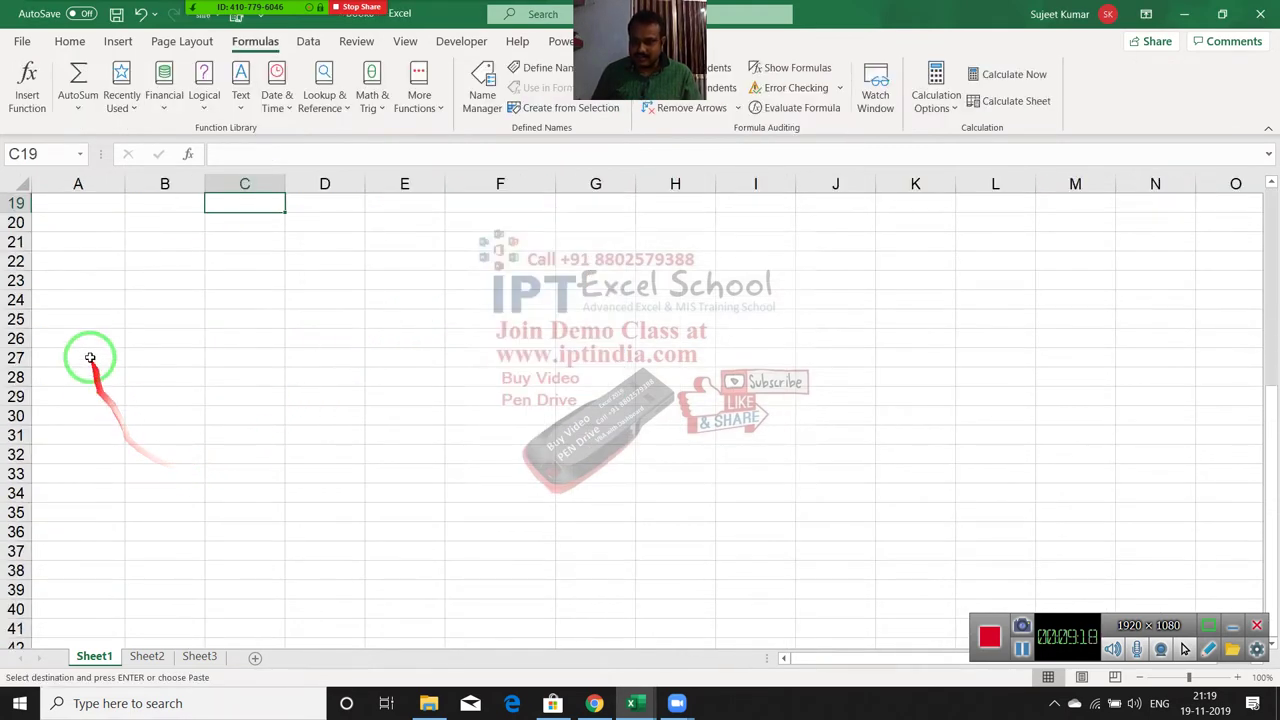
pyautogui.click(77, 274)
pyautogui.hotkey('ctrl', 'v')
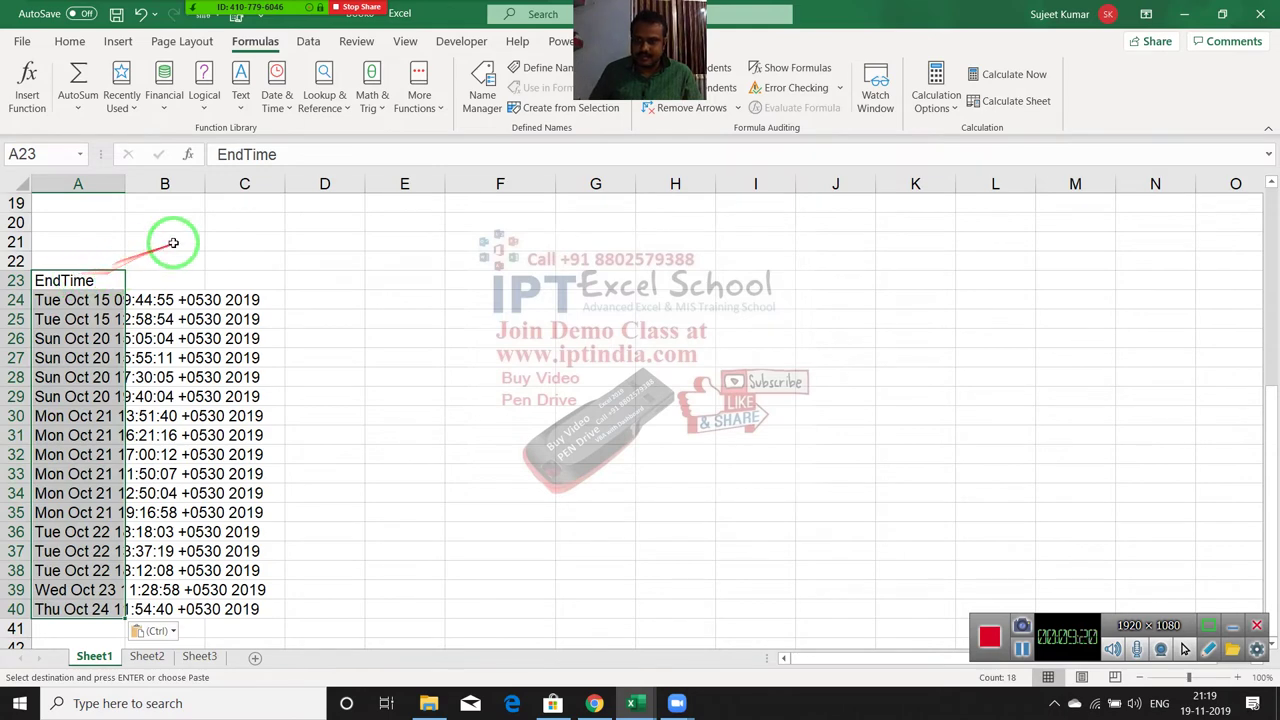
pyautogui.click(168, 242)
pyautogui.click(135, 178)
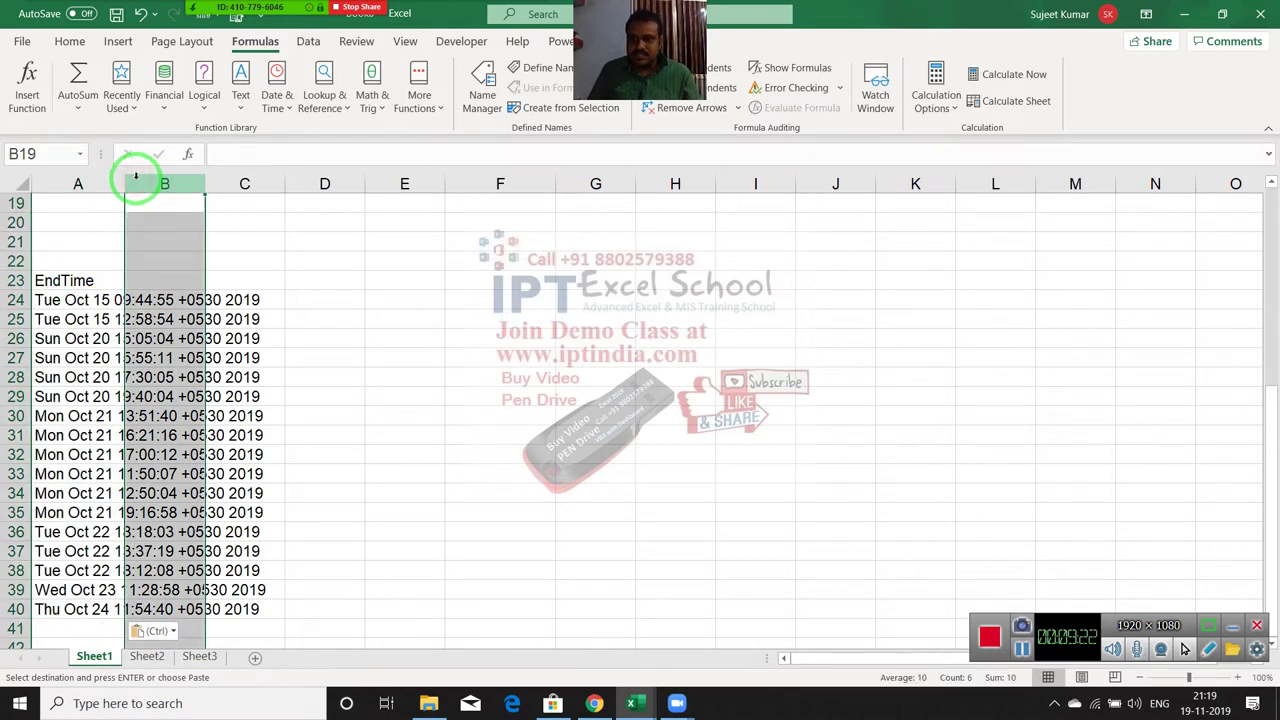
pyautogui.doubleClick(125, 182)
pyautogui.click(386, 337)
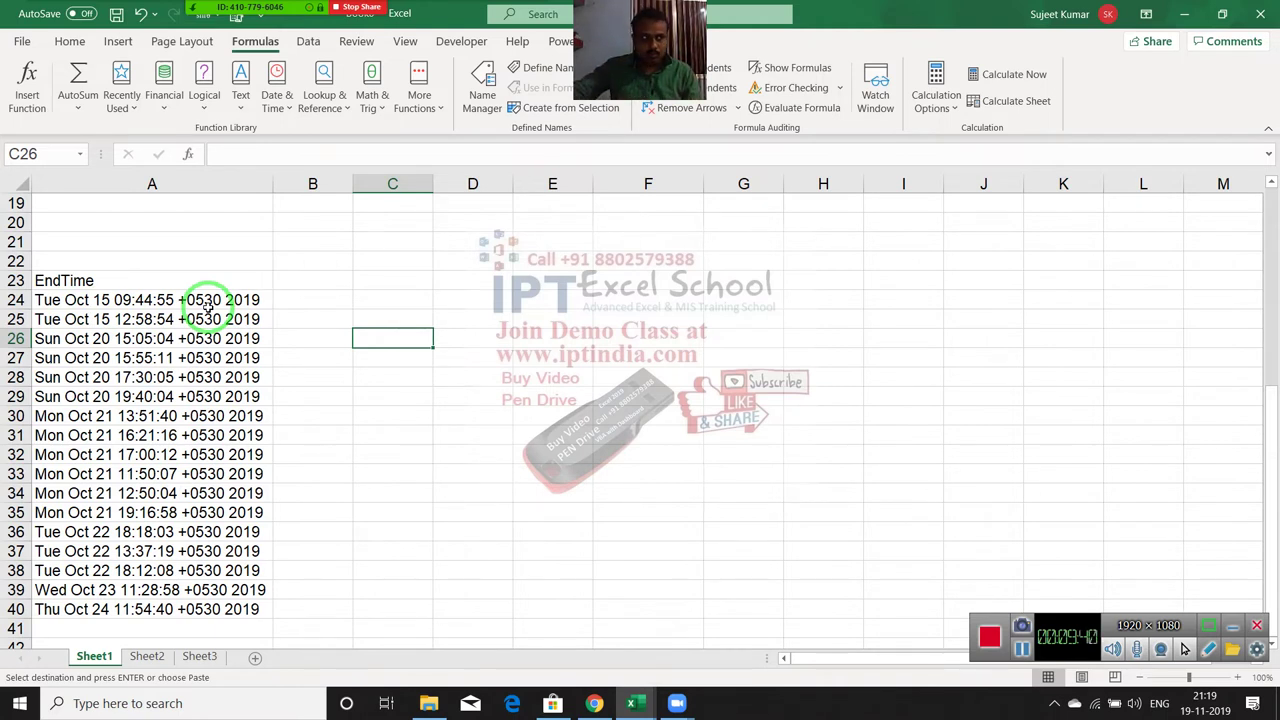
pyautogui.click(288, 307)
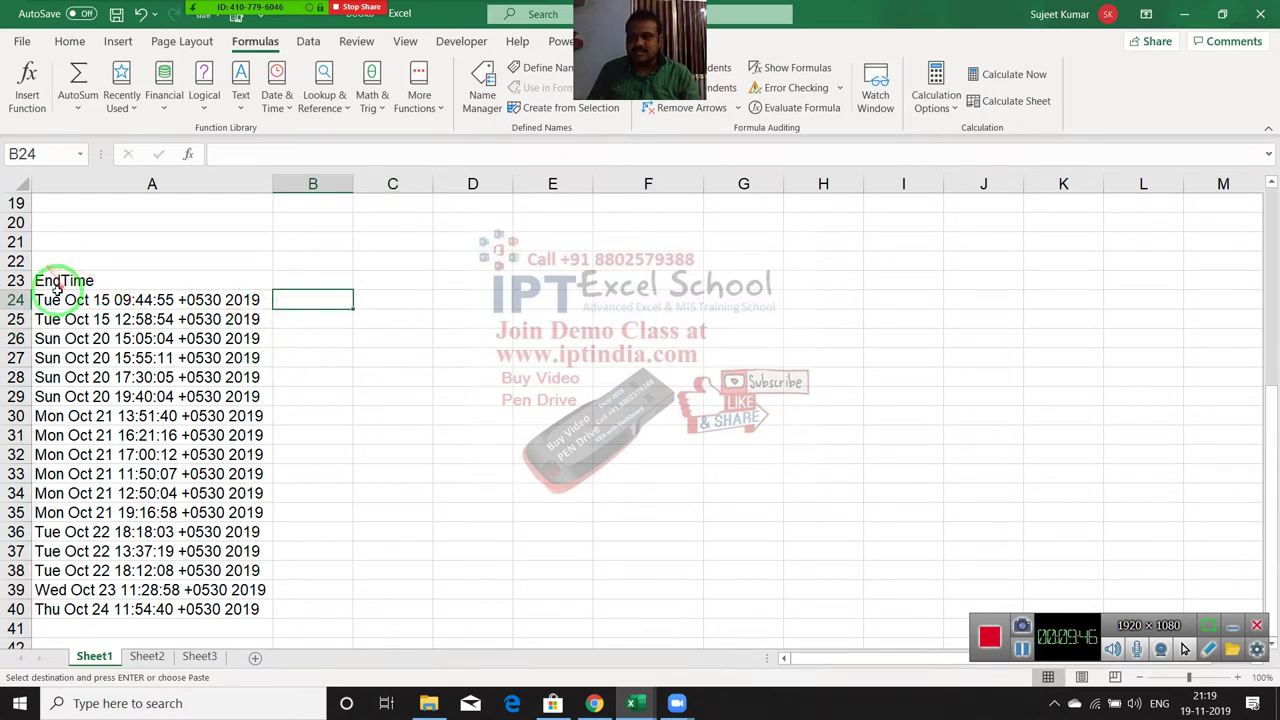
pyautogui.moveTo(57, 299); pyautogui.dragTo(222, 300)
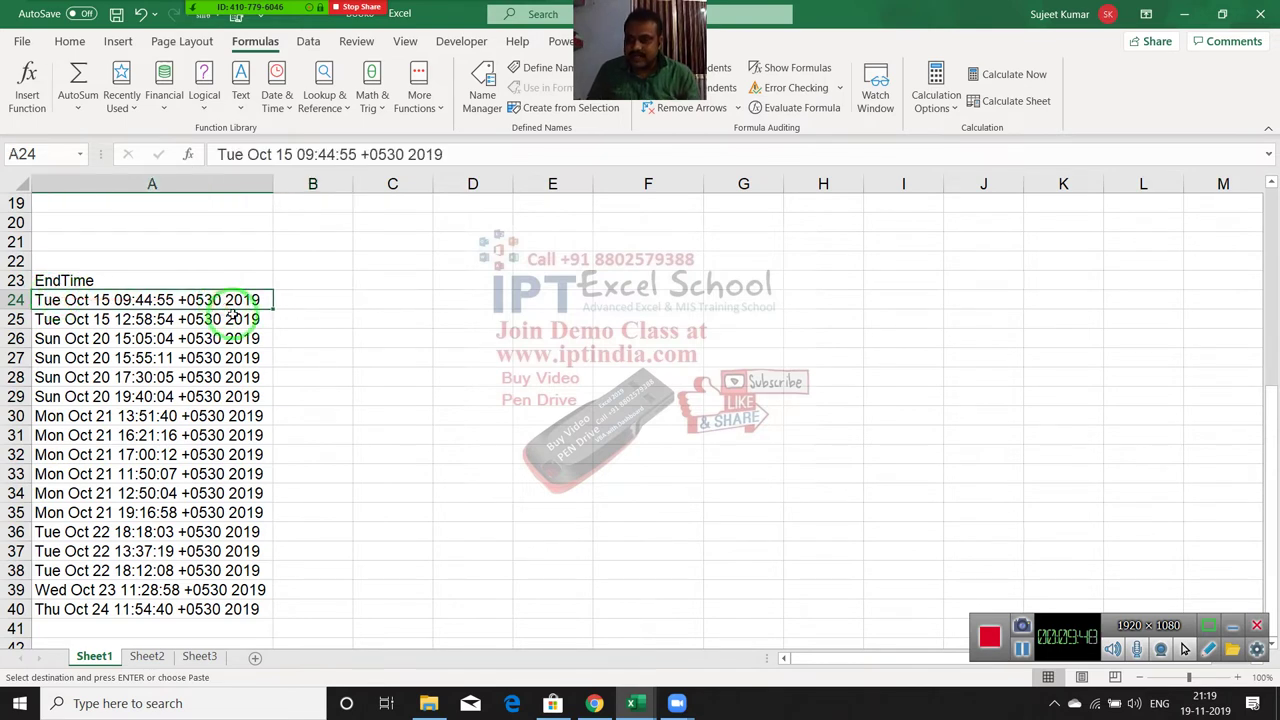
pyautogui.click(312, 299)
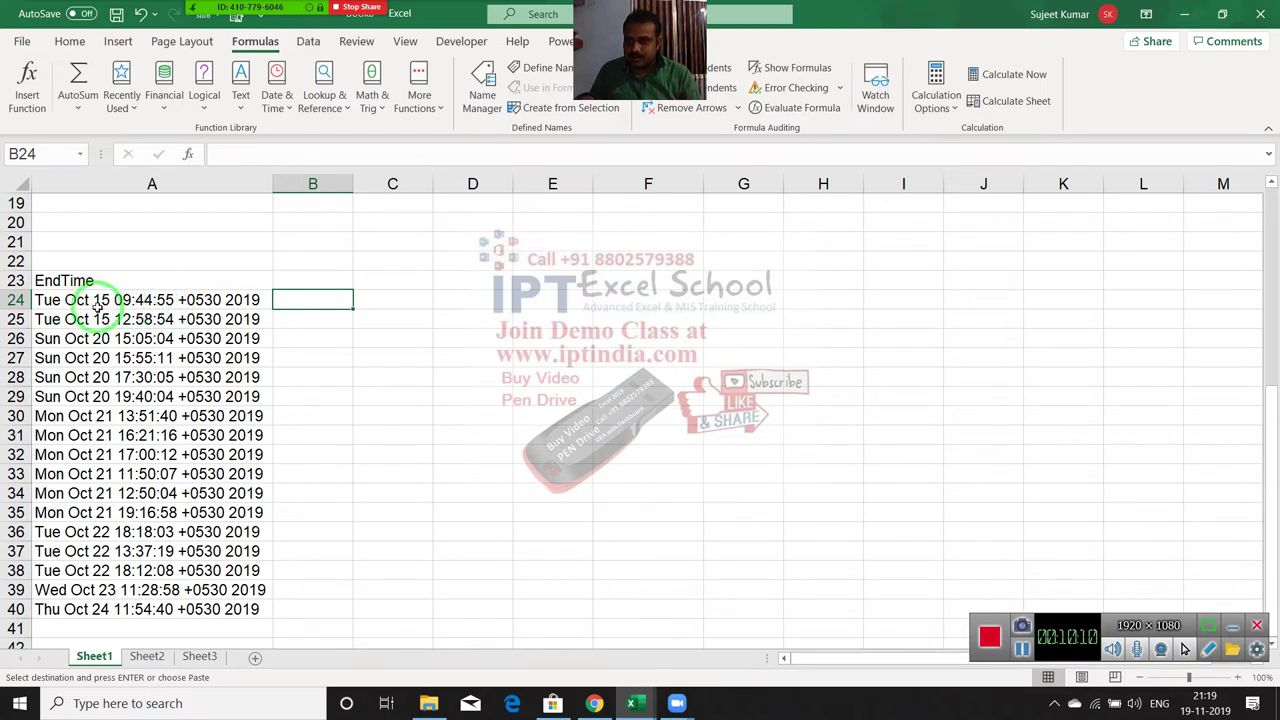
pyautogui.moveTo(12, 350); pyautogui.dragTo(397, 320)
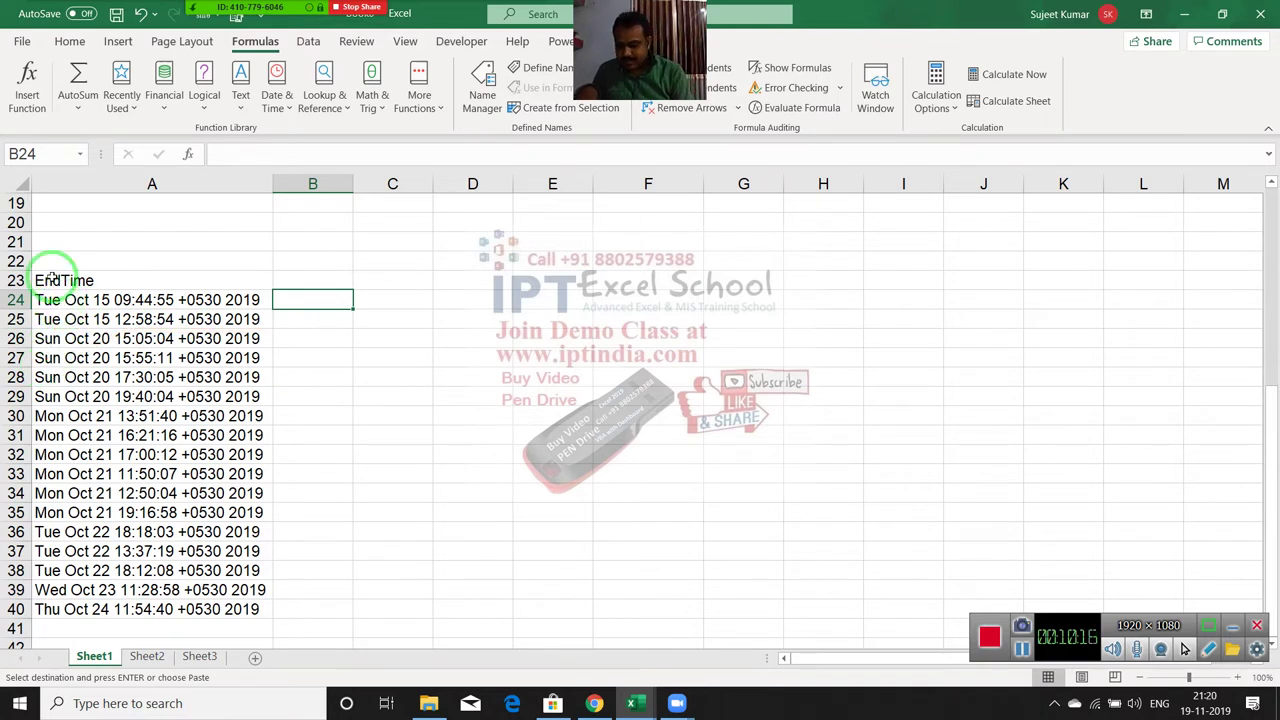
# Step: Enter =MID(A24,5,6) in B24 to extract the month and day, Oct 15
pyautogui.write('=mid')
pyautogui.press('Tab')
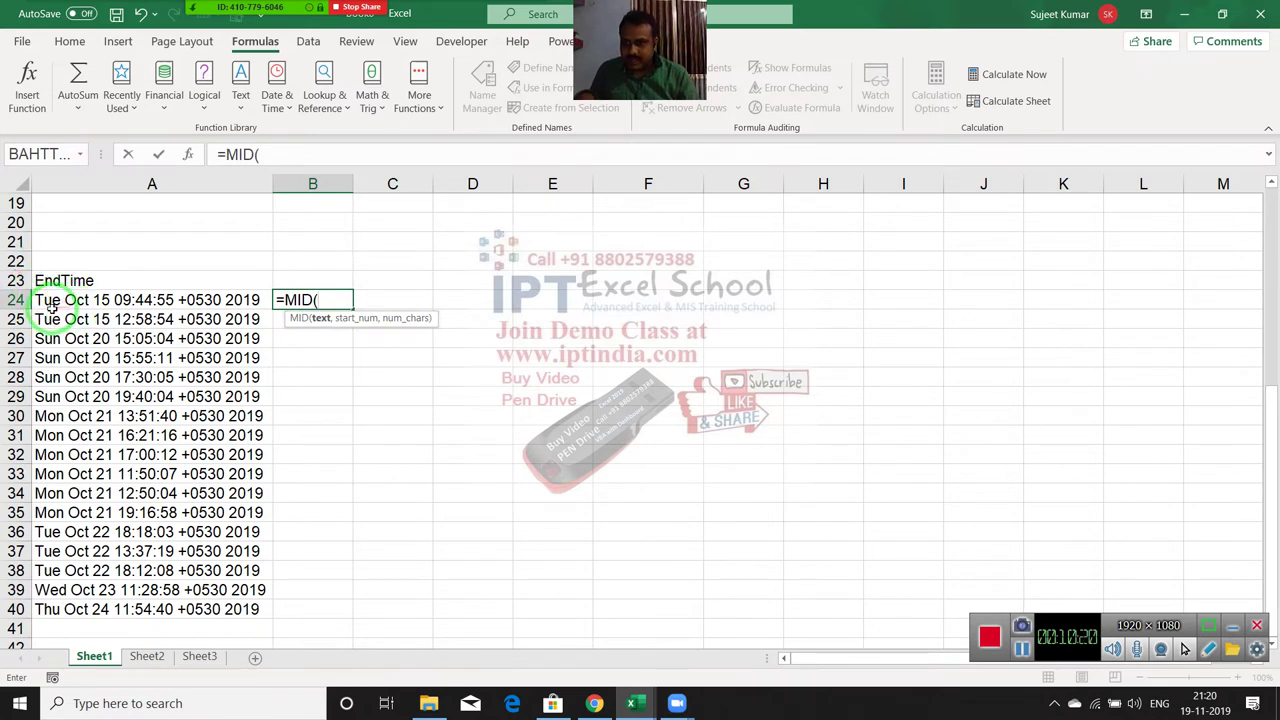
pyautogui.click(55, 302)
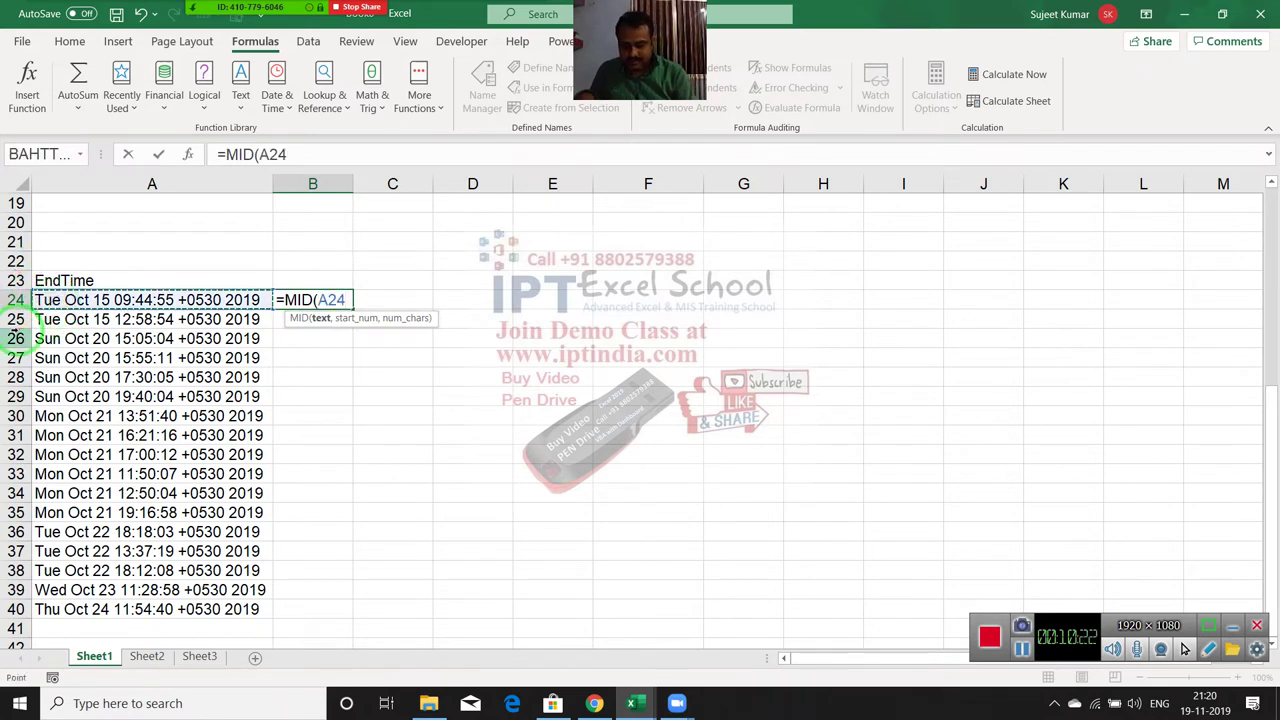
pyautogui.write(',5')
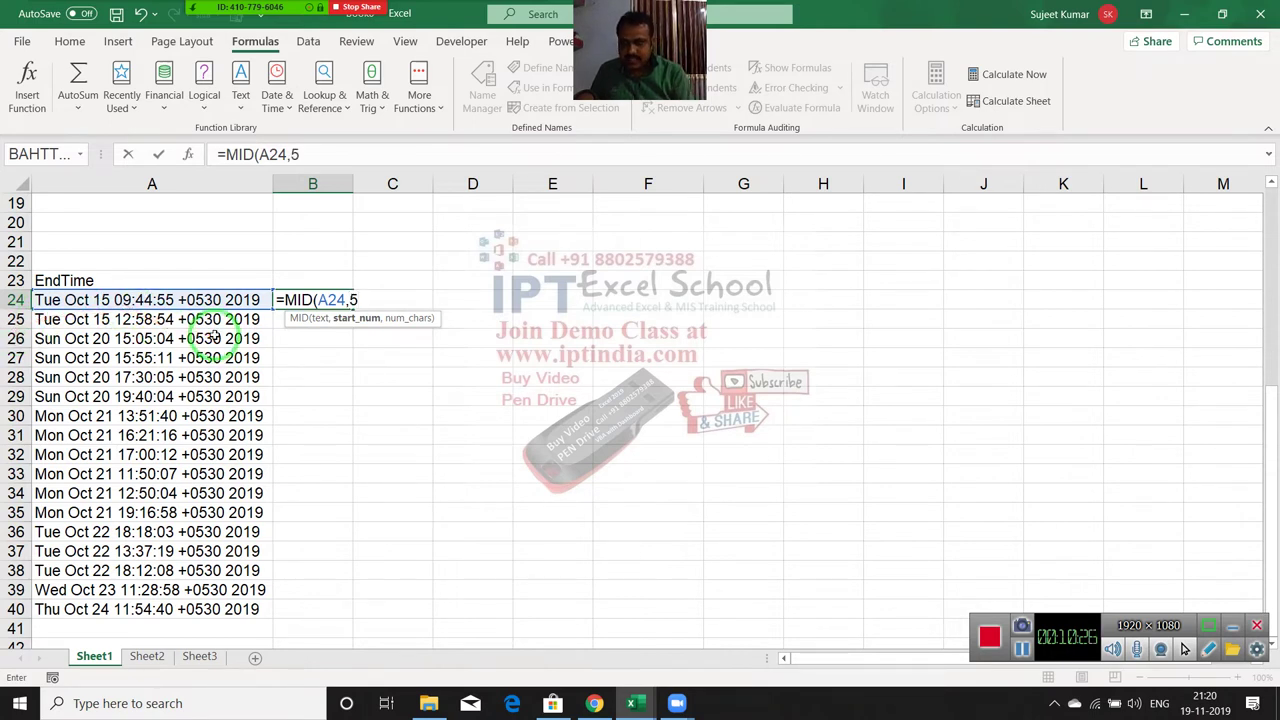
pyautogui.write(',')
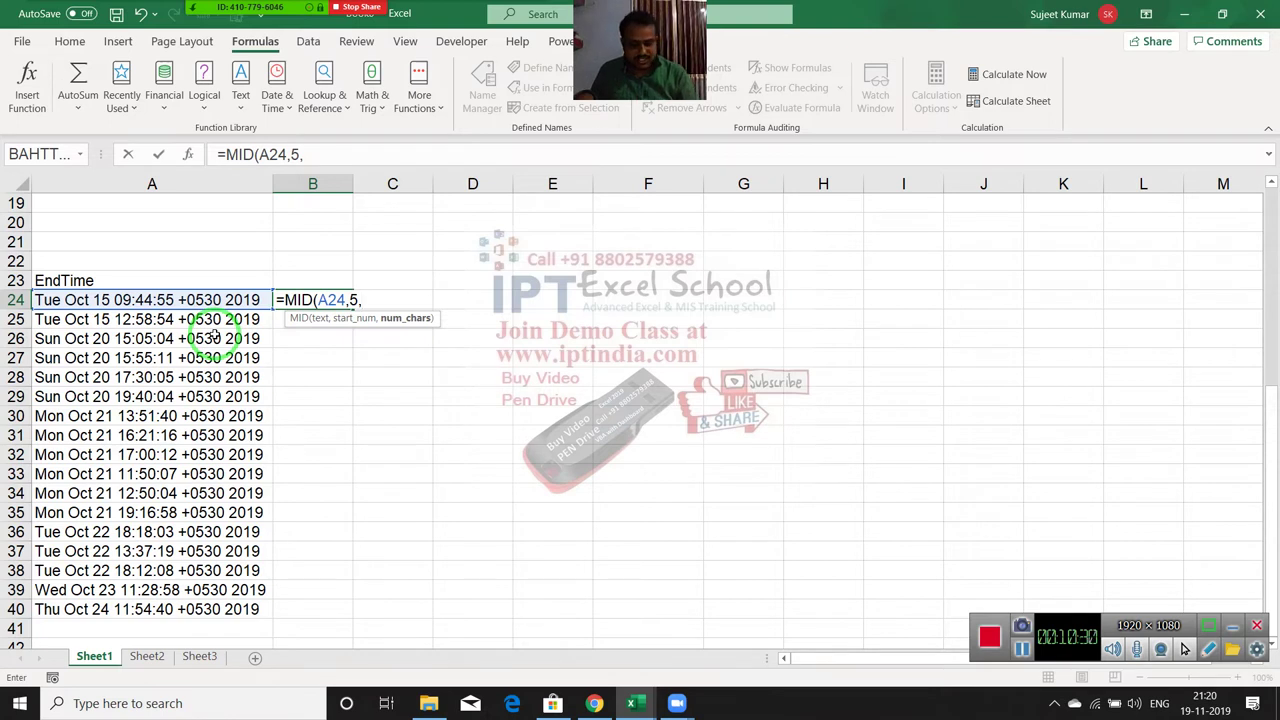
pyautogui.write('65')
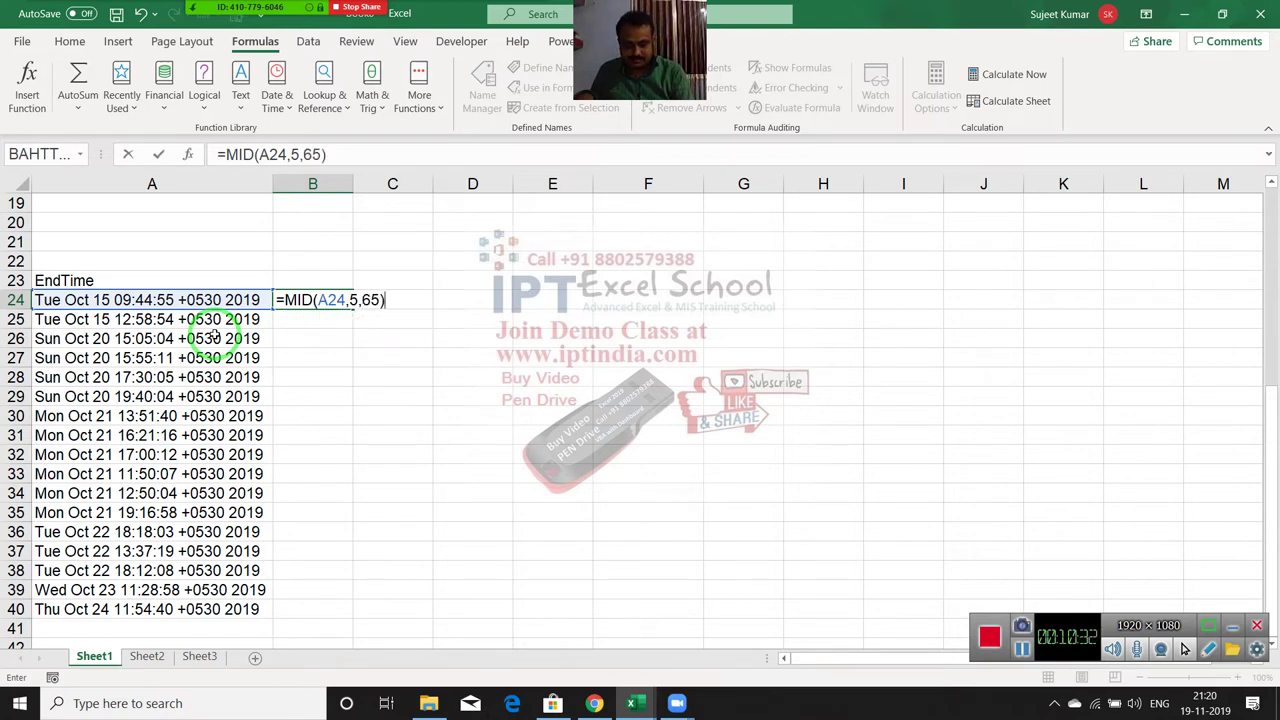
pyautogui.press('BackSpace')
pyautogui.press('Return')
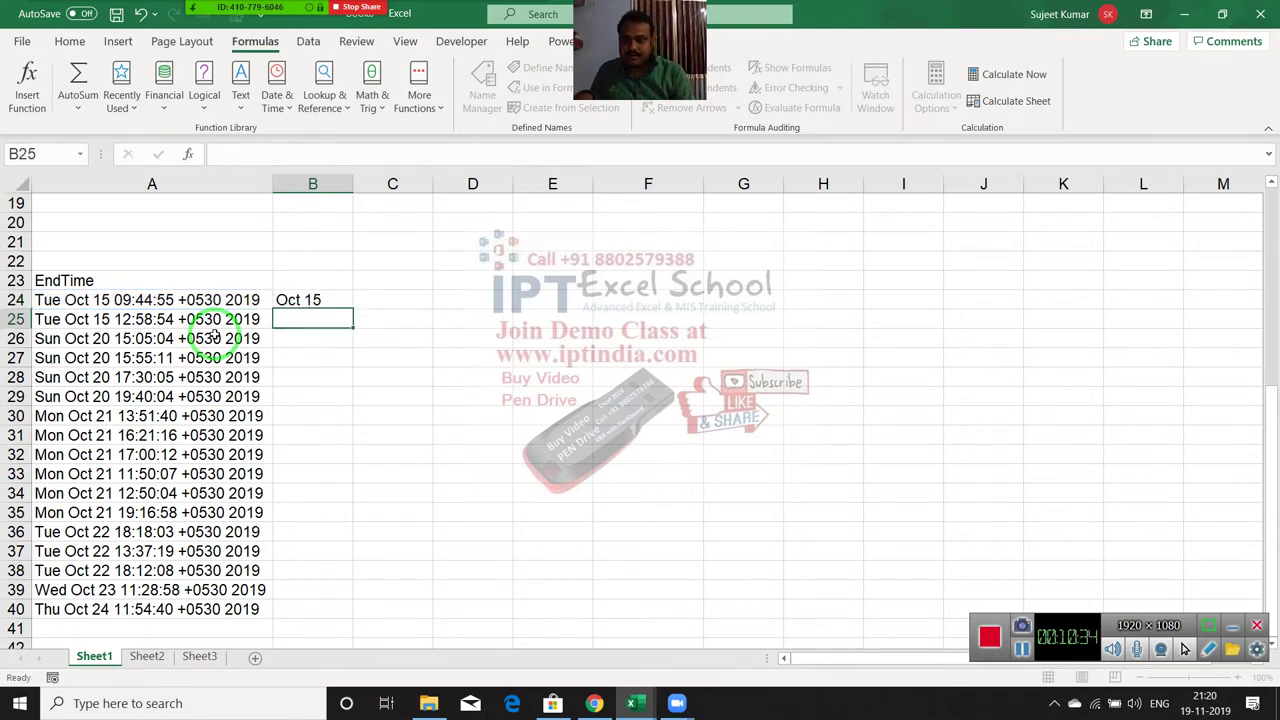
pyautogui.press('Up')
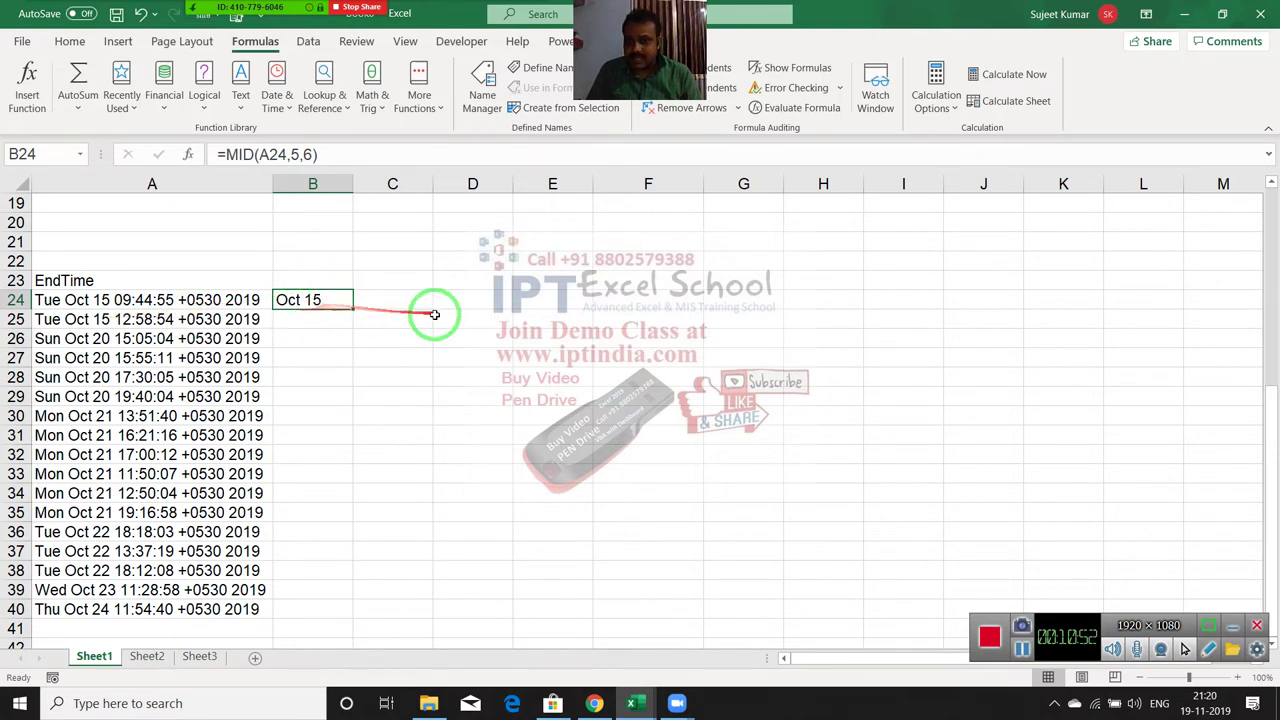
# Step: Enter =RIGHT(A24,4) in C24 to get the year 2019
pyautogui.click(372, 299)
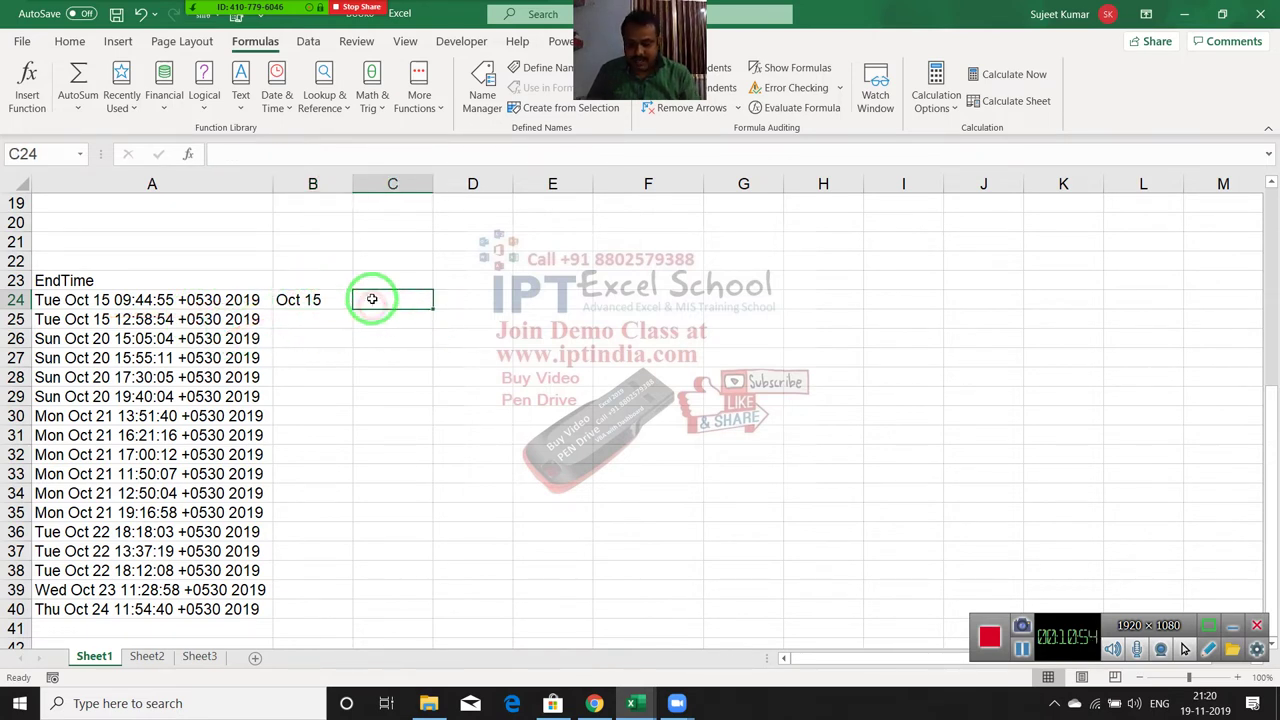
pyautogui.write('=RI')
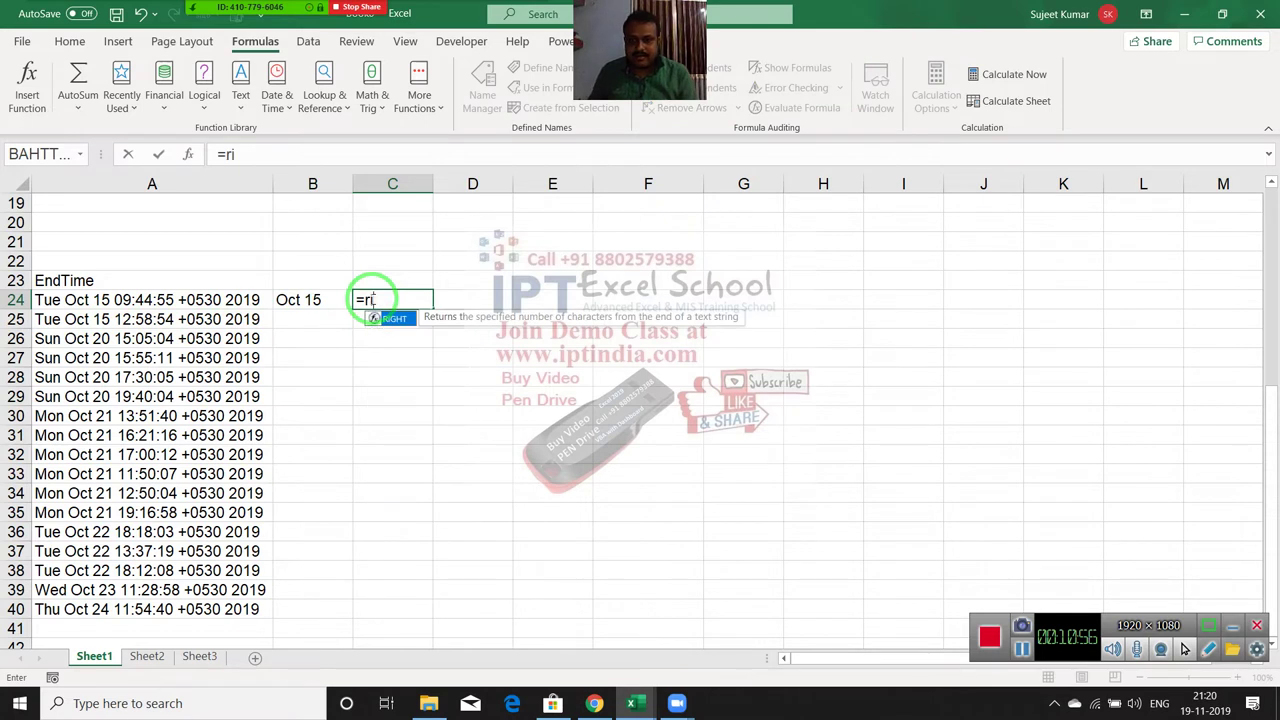
pyautogui.write('GHT(')
pyautogui.press('Left')
pyautogui.press('Left')
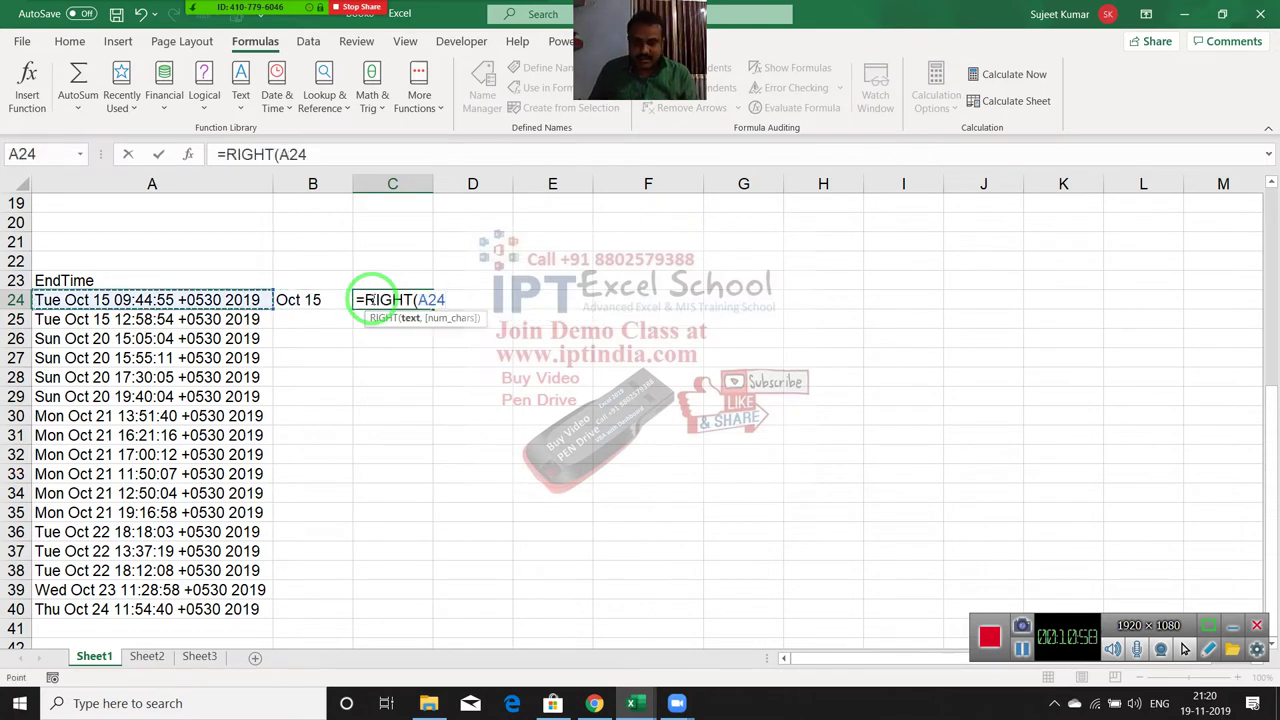
pyautogui.write(',4')
pyautogui.press('Return')
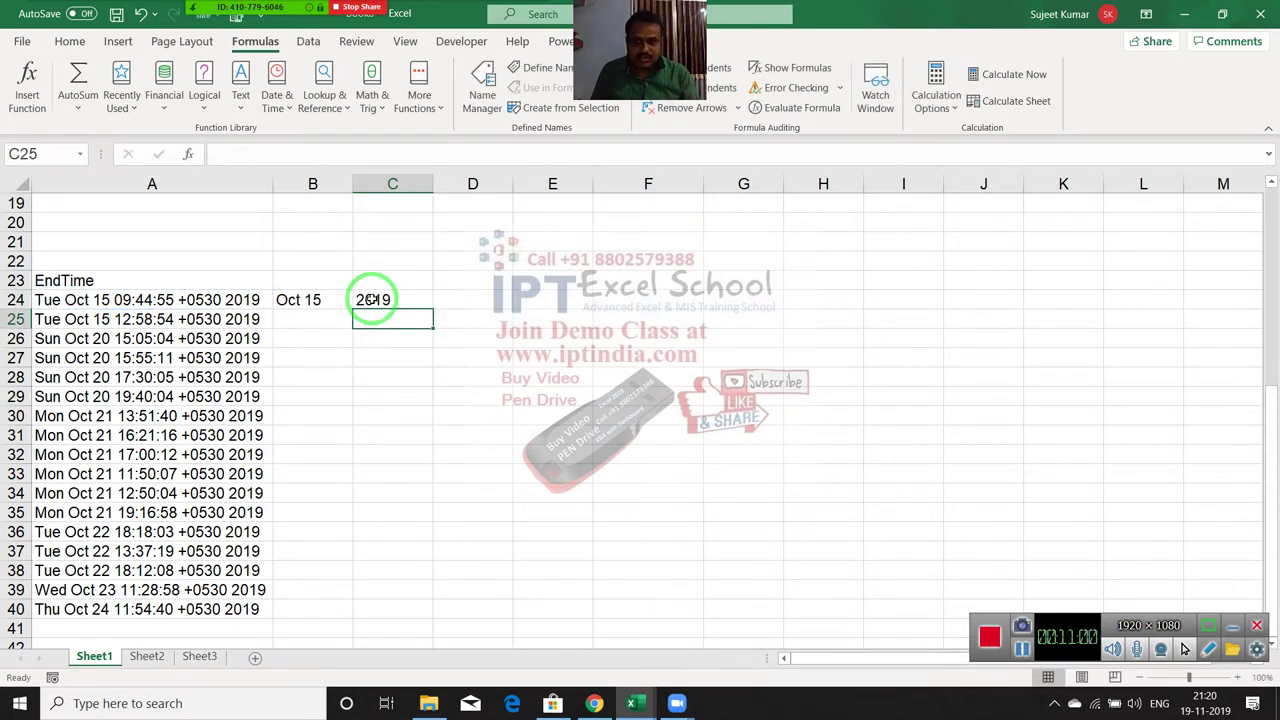
# Step: Join B24 and C24 in D24 with =B24&" "&C24 and autofit column D
pyautogui.click(372, 299)
pyautogui.press('Right')
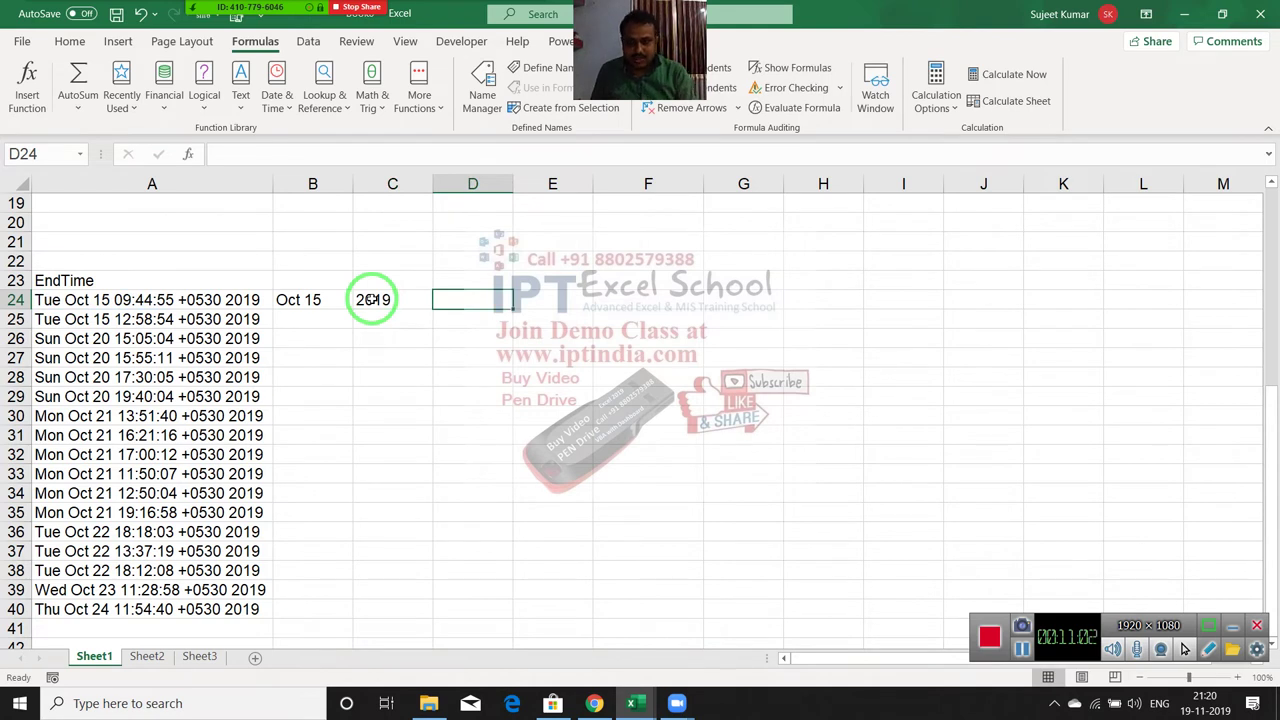
pyautogui.write('=')
pyautogui.press('Left')
pyautogui.press('Left')
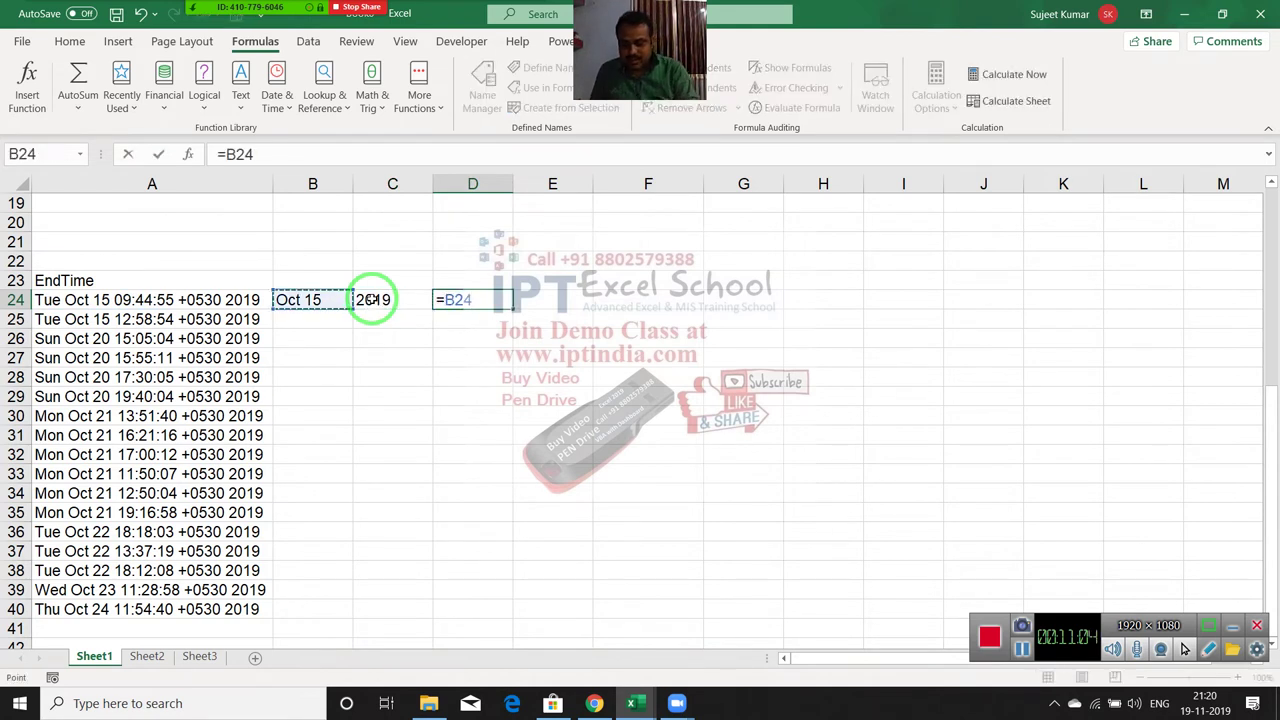
pyautogui.write('&" "&')
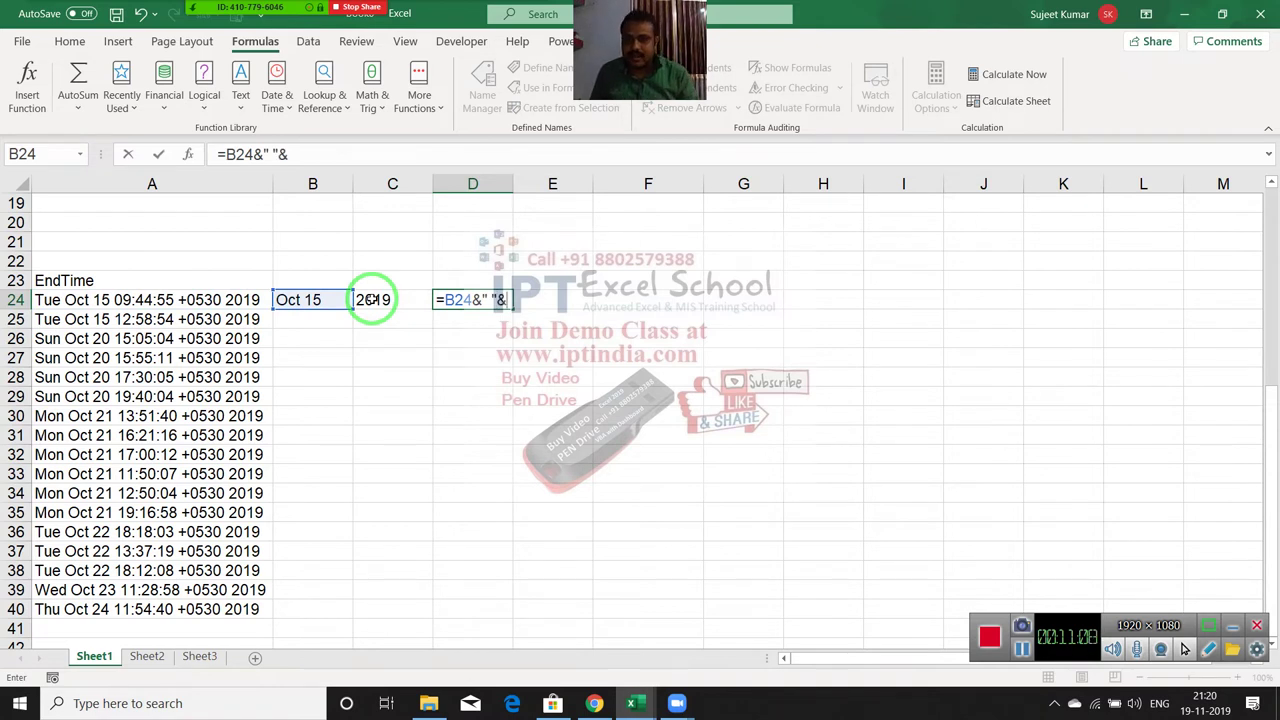
pyautogui.click(372, 299)
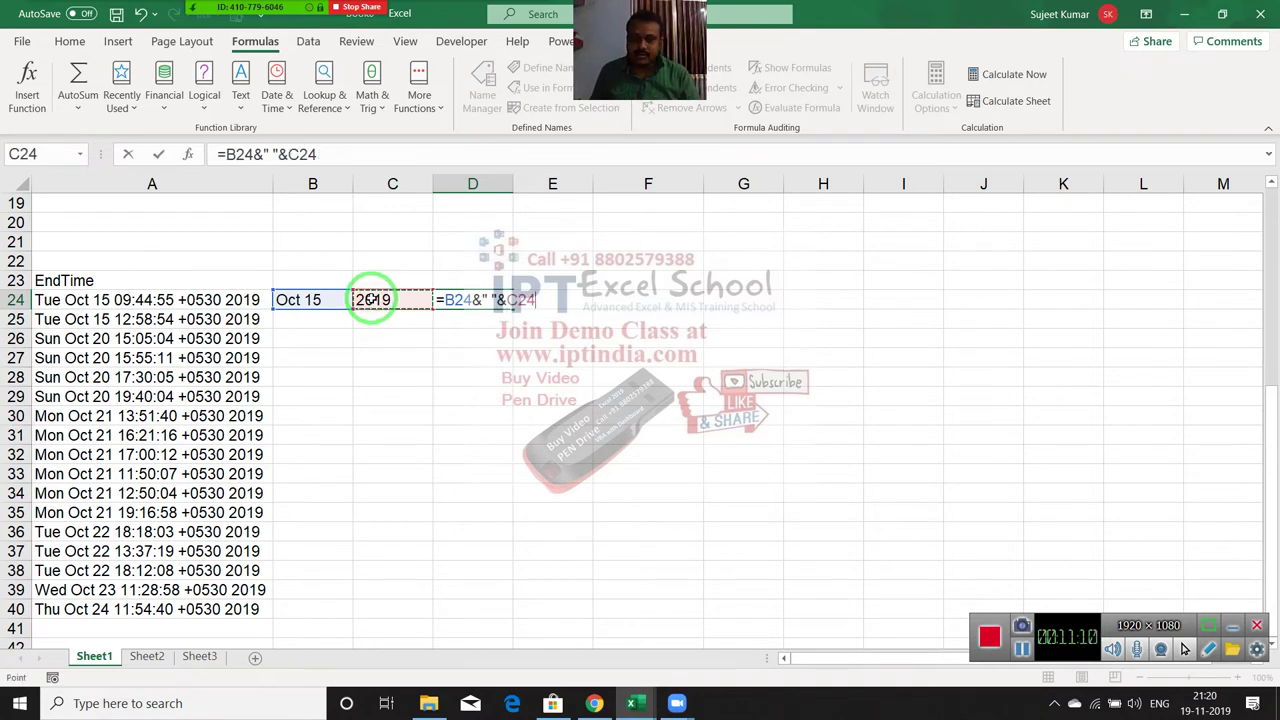
pyautogui.press('Return')
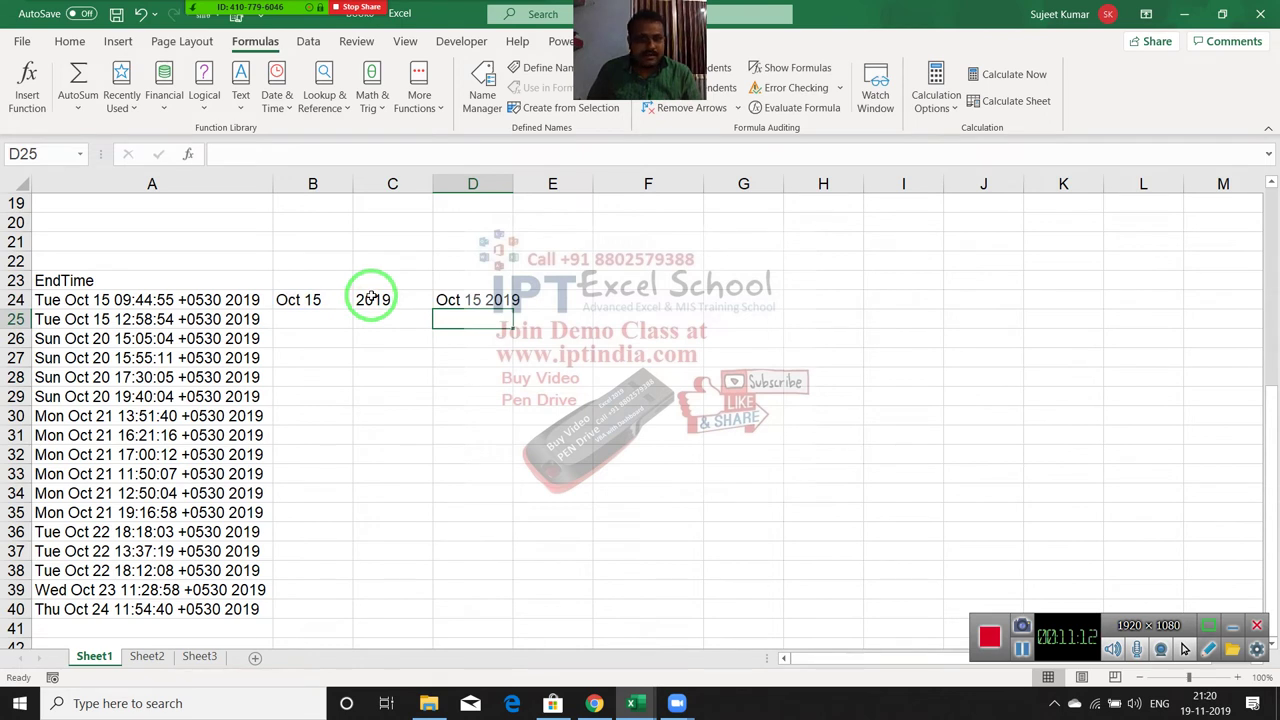
pyautogui.doubleClick(513, 184)
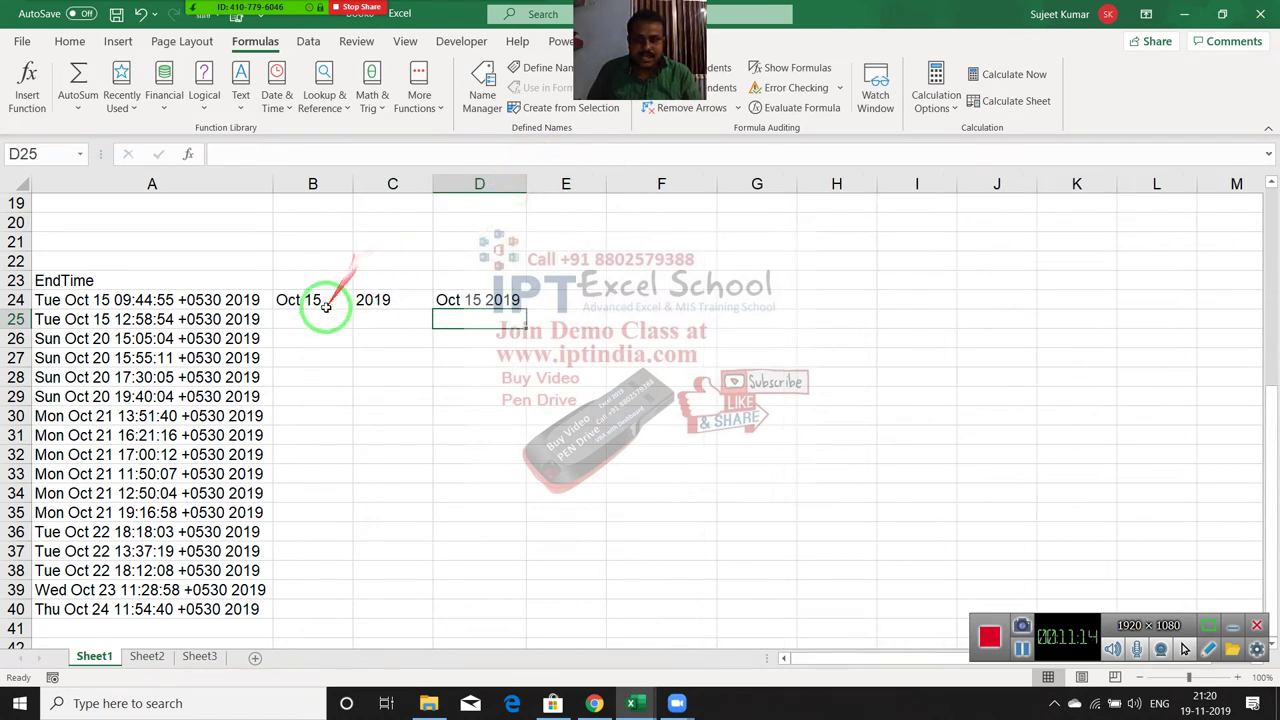
# Step: Fill the B24:D24 month-day, year and date formulas down to row 40
pyautogui.moveTo(325, 303); pyautogui.dragTo(480, 320)
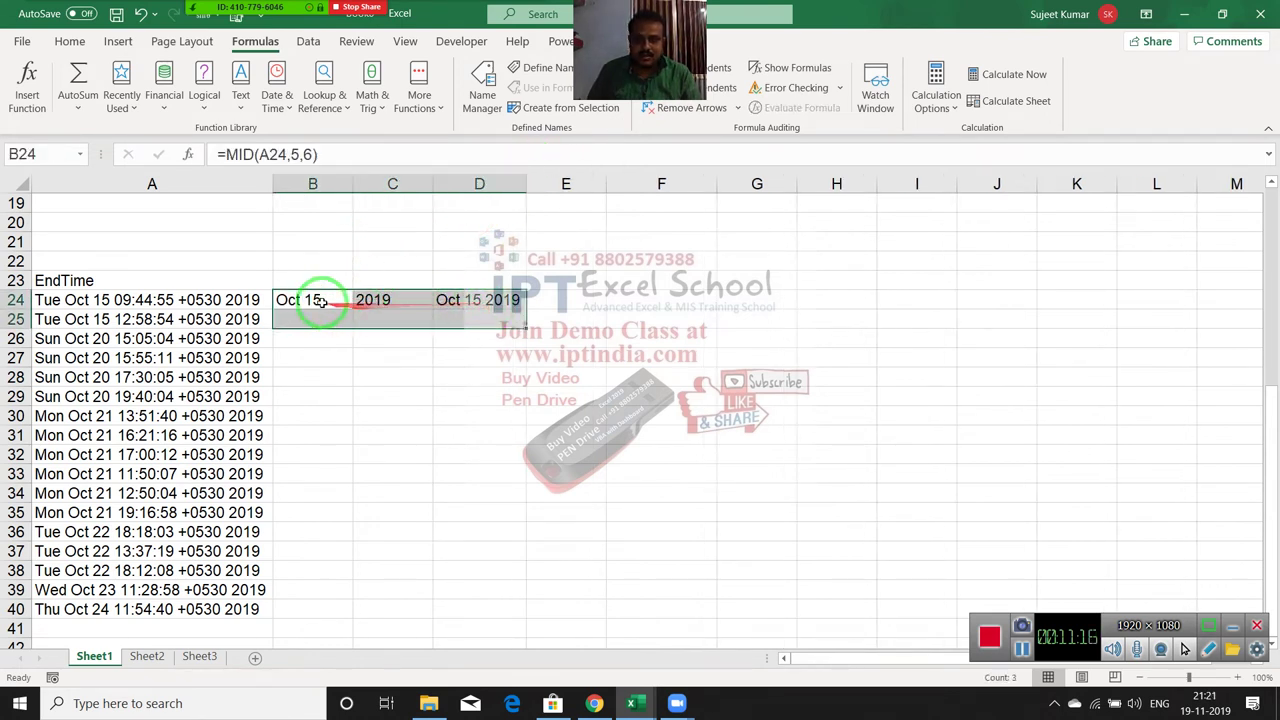
pyautogui.moveTo(322, 302); pyautogui.dragTo(505, 301)
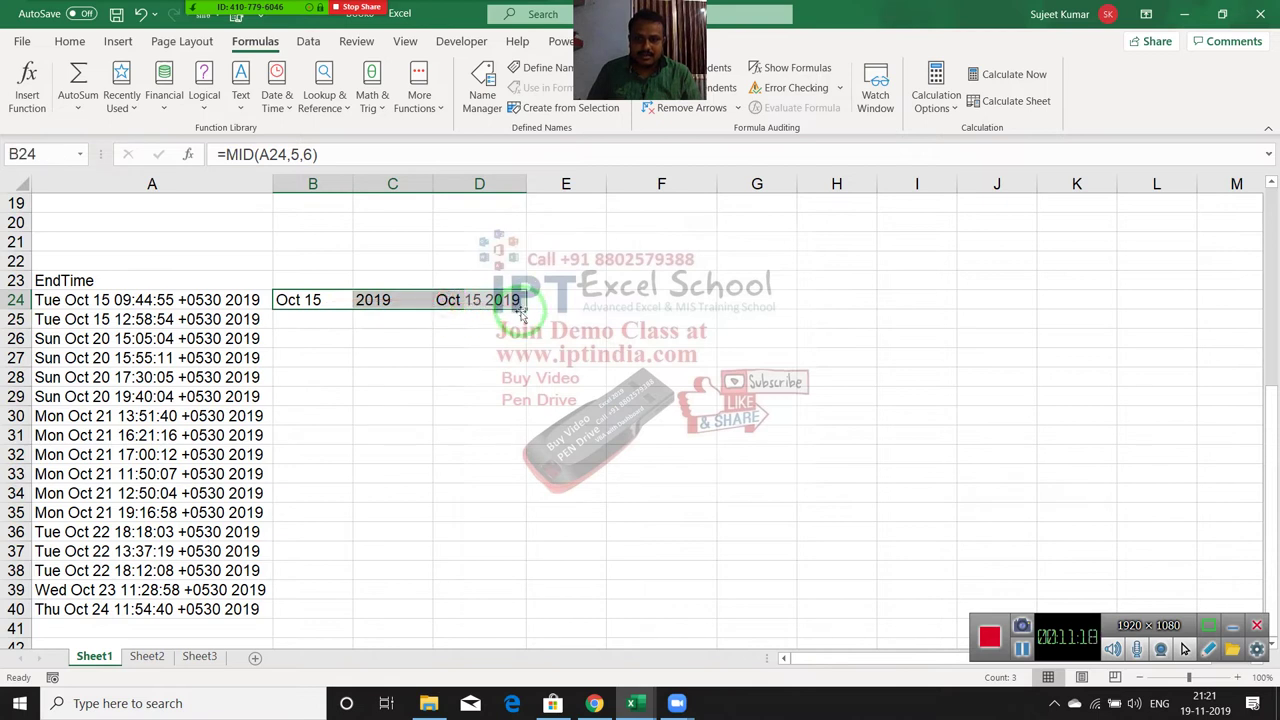
pyautogui.doubleClick(524, 309)
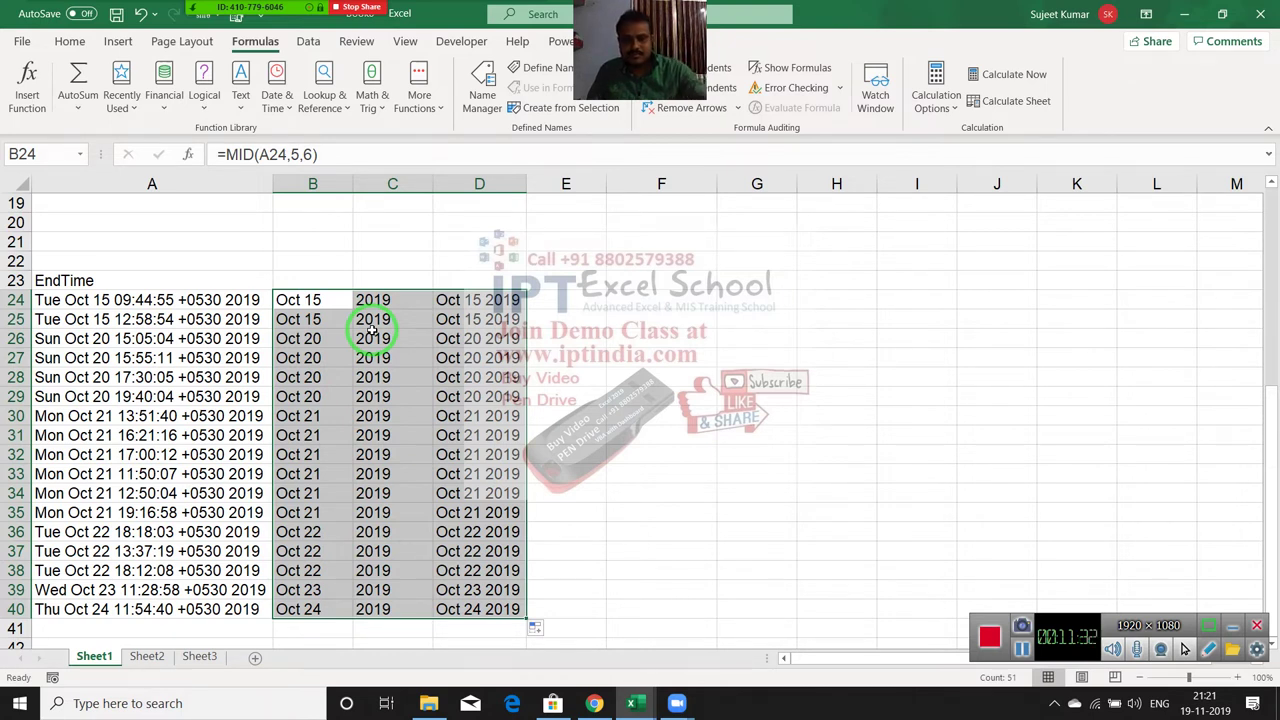
pyautogui.click(370, 322)
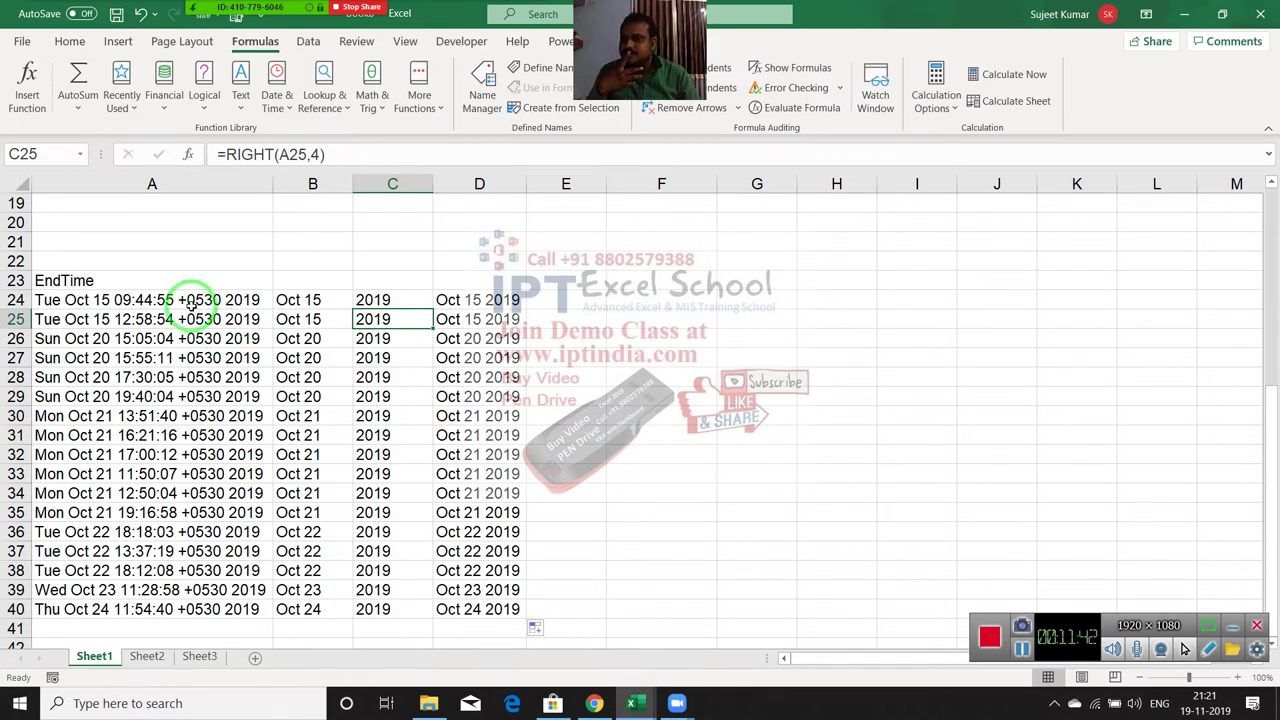
pyautogui.click(190, 302)
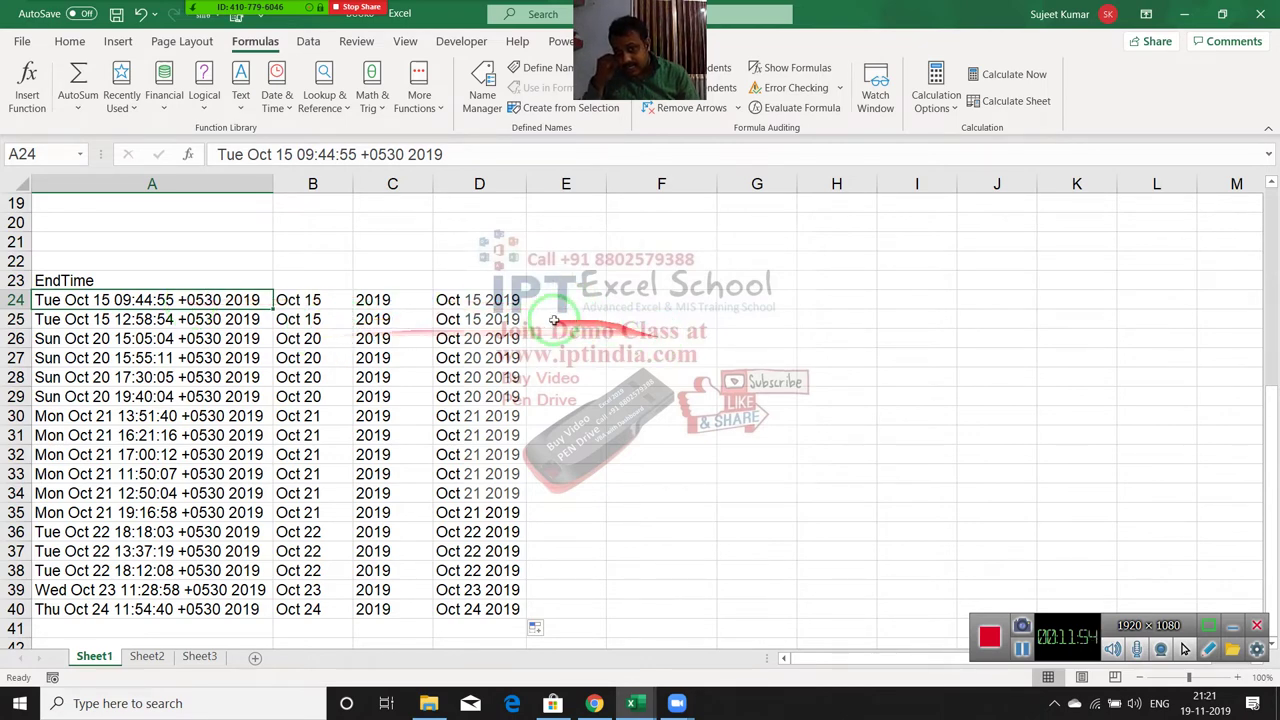
pyautogui.click(555, 305)
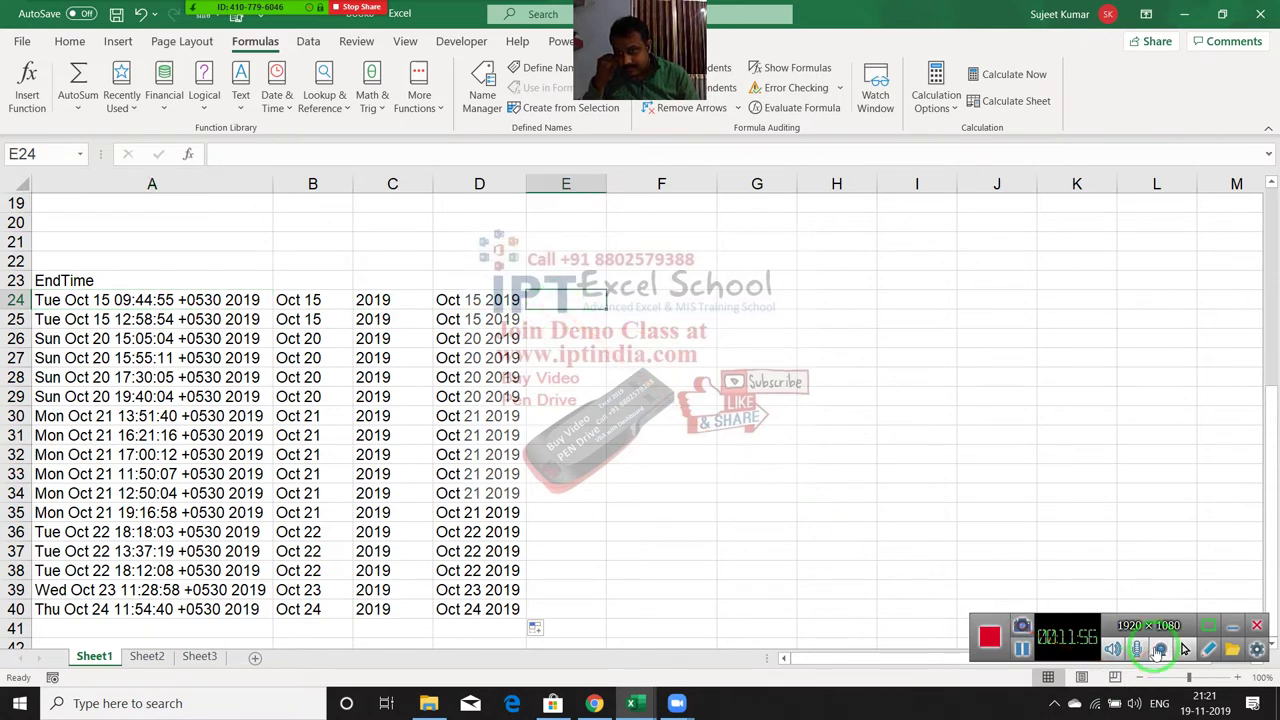
# Step: Enter =MID(A24,12,8) in E24 to extract the time 09:44:55
pyautogui.write('=')
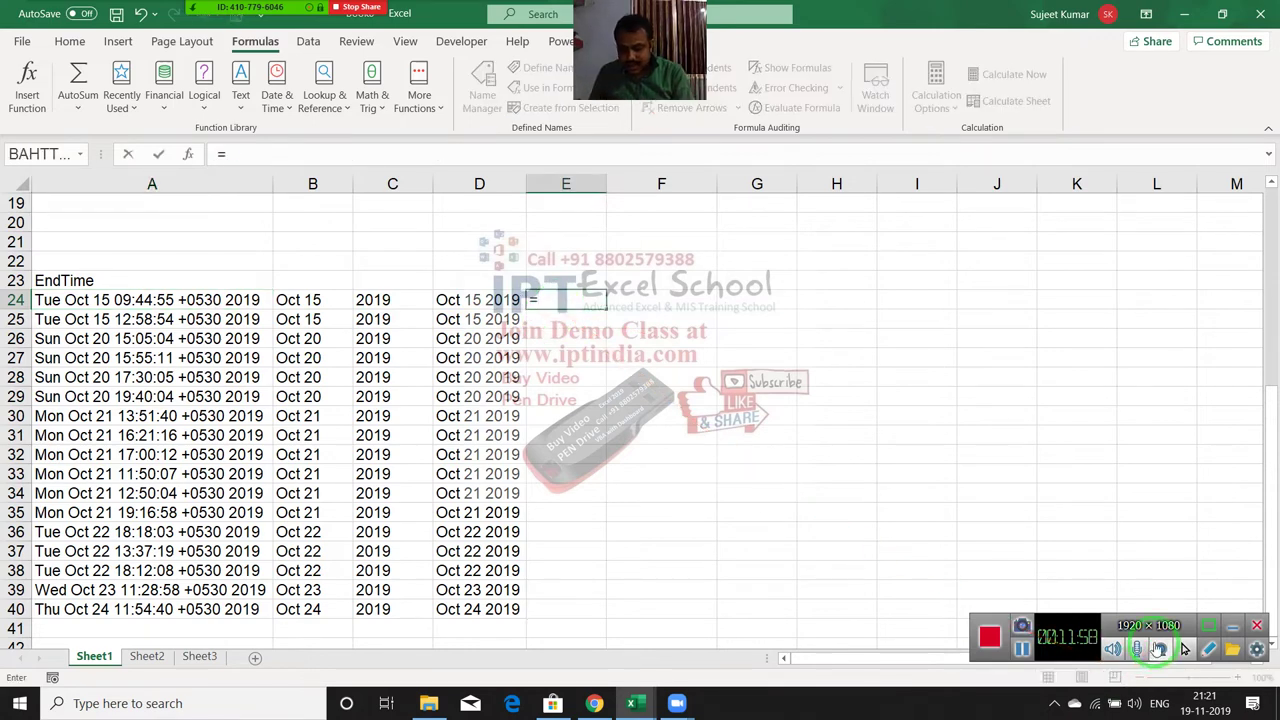
pyautogui.write('mid')
pyautogui.press('Tab')
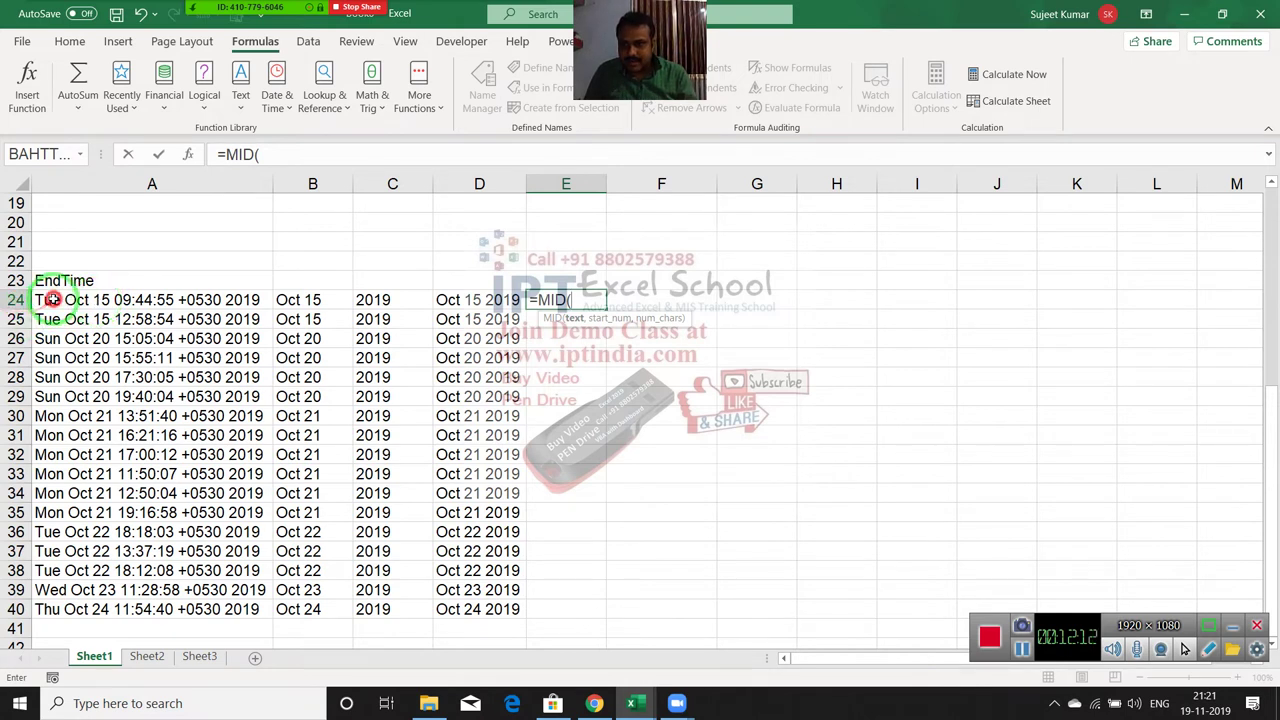
pyautogui.click(52, 300)
pyautogui.write('1')
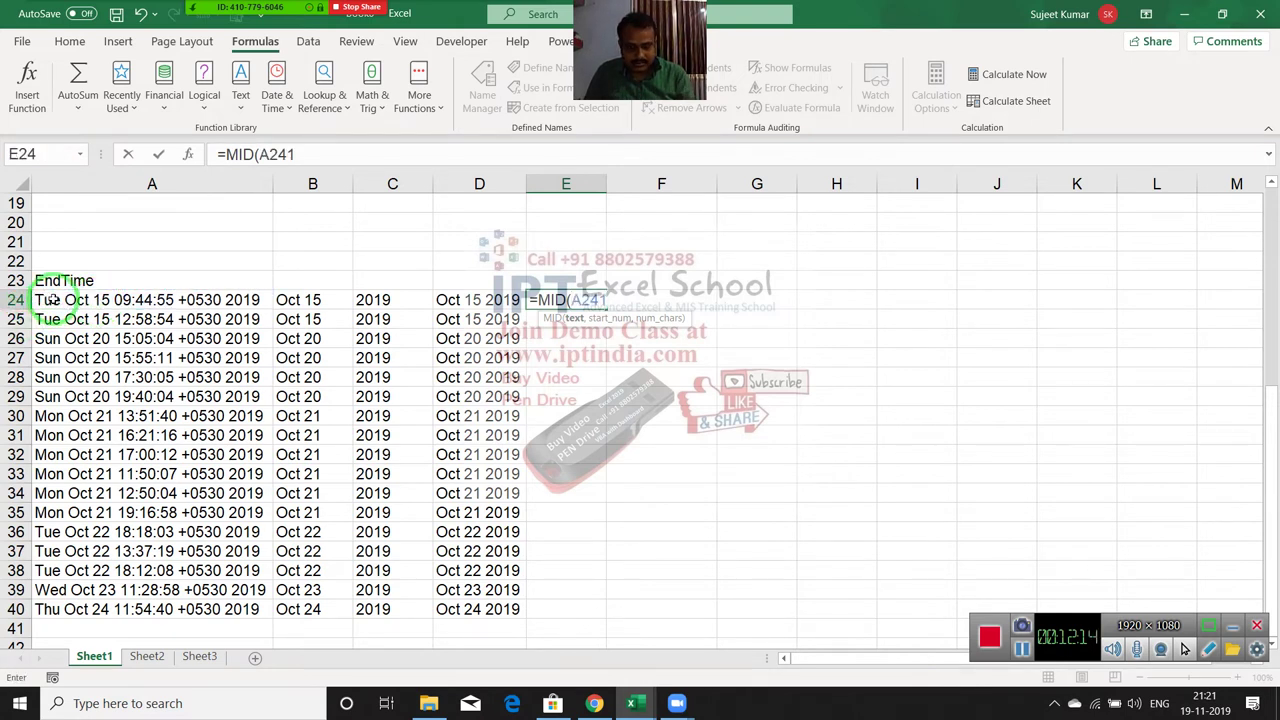
pyautogui.press('BackSpace')
pyautogui.write(',')
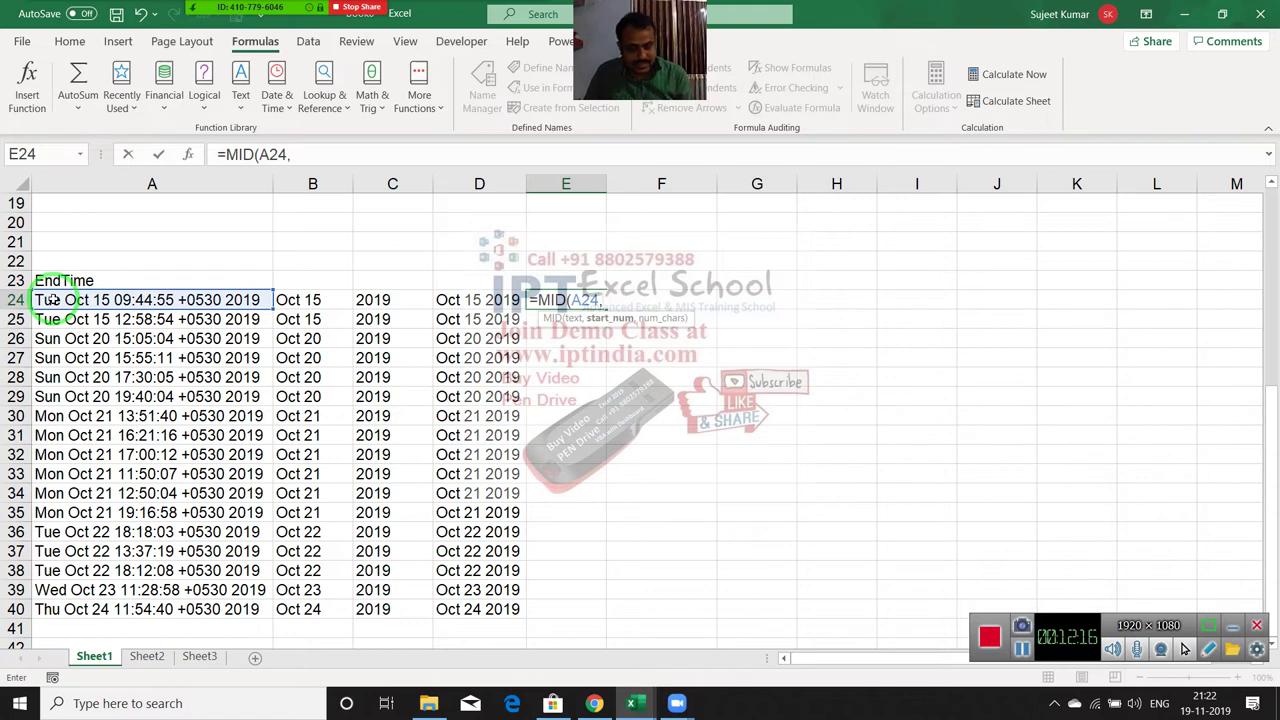
pyautogui.write('12,')
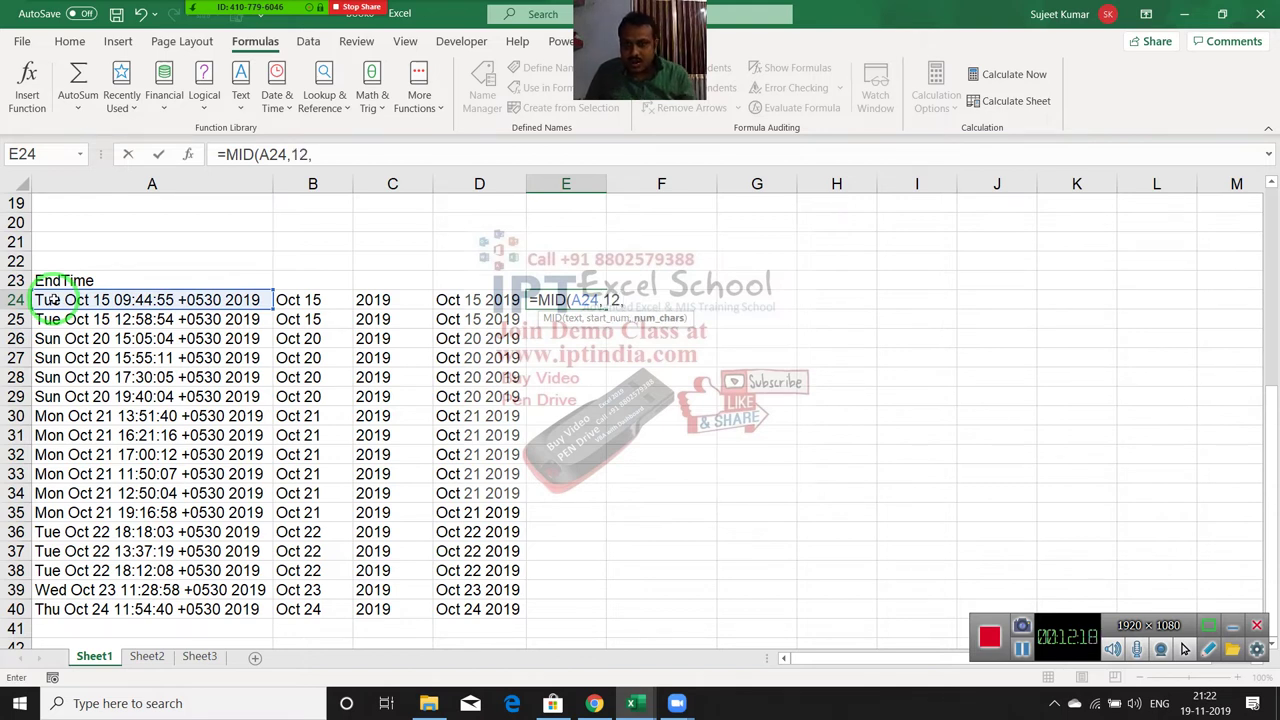
pyautogui.moveTo(40, 495); pyautogui.dragTo(103, 399)
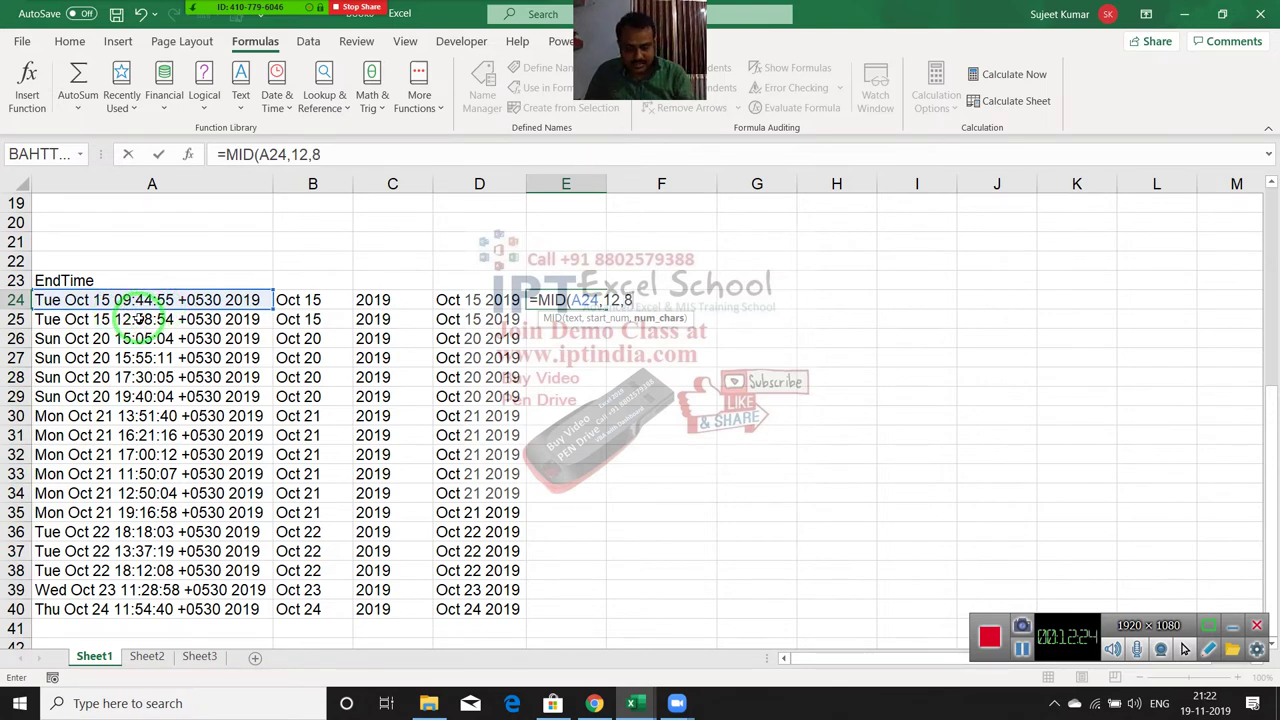
pyautogui.write(')')
pyautogui.press('Return')
pyautogui.press('Up')
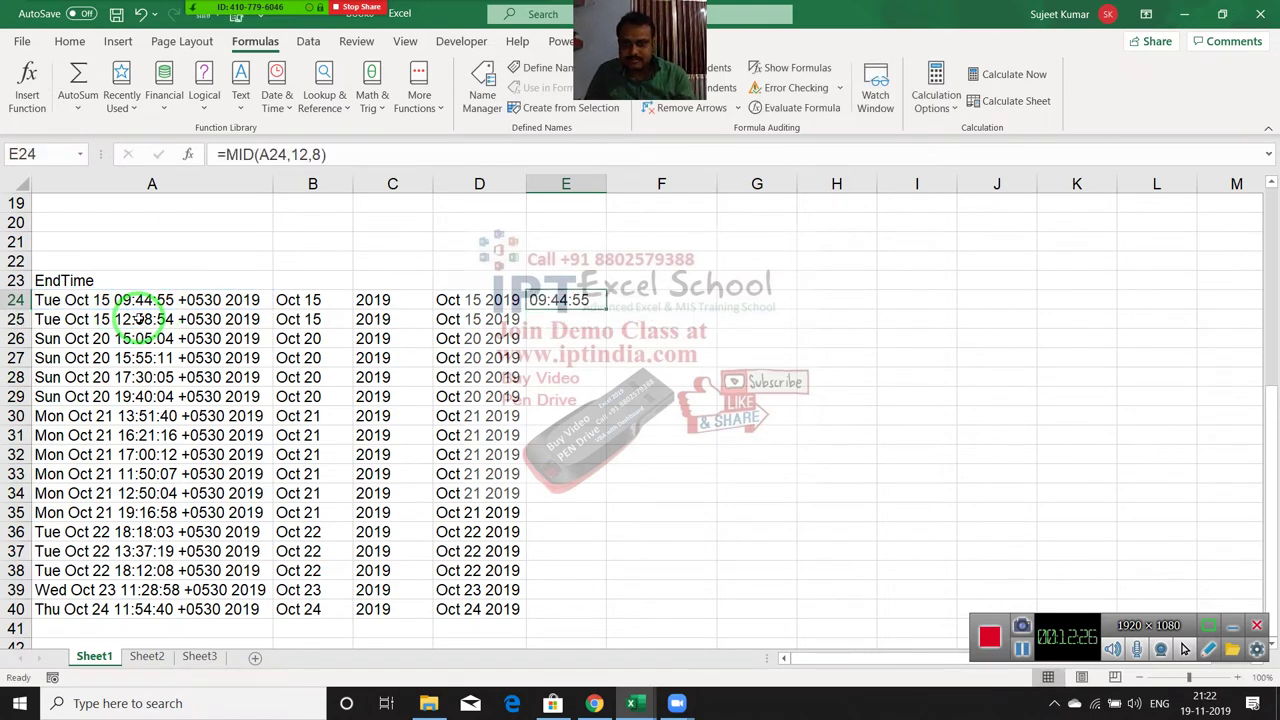
# Step: Fill the time formula down to E40 and select the whole split timestamp table
pyautogui.click(604, 307)
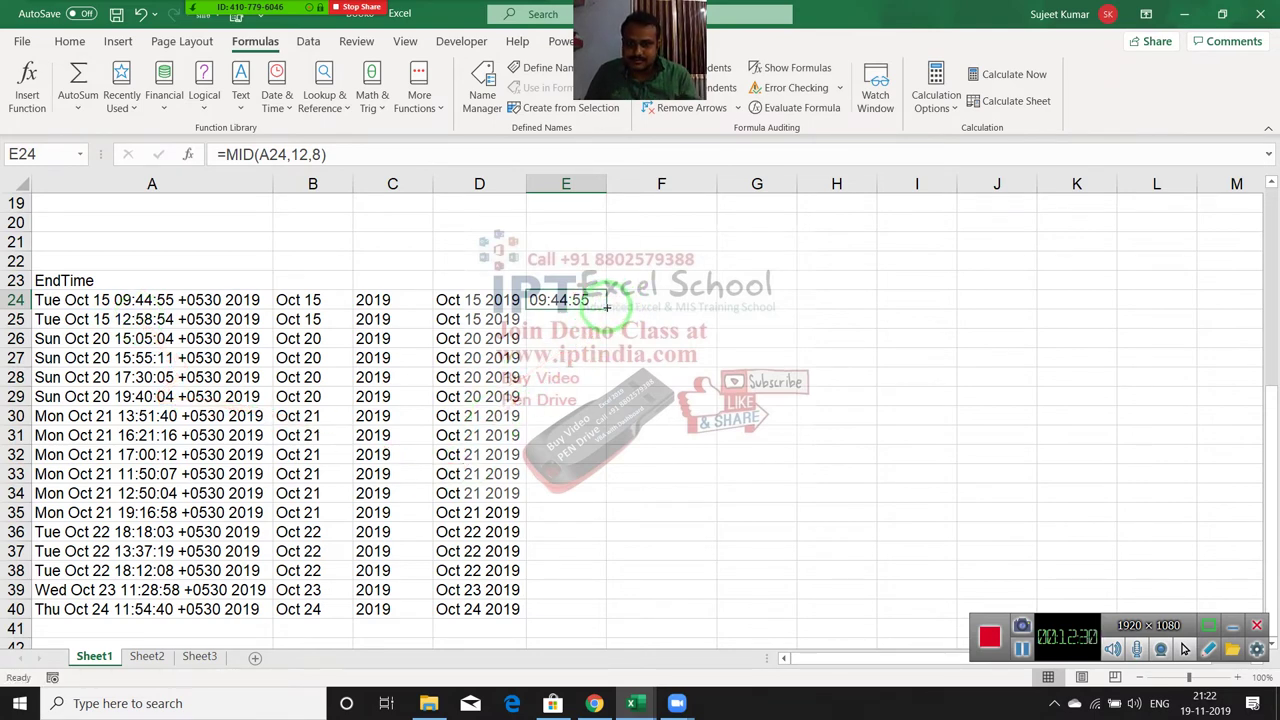
pyautogui.doubleClick(606, 307)
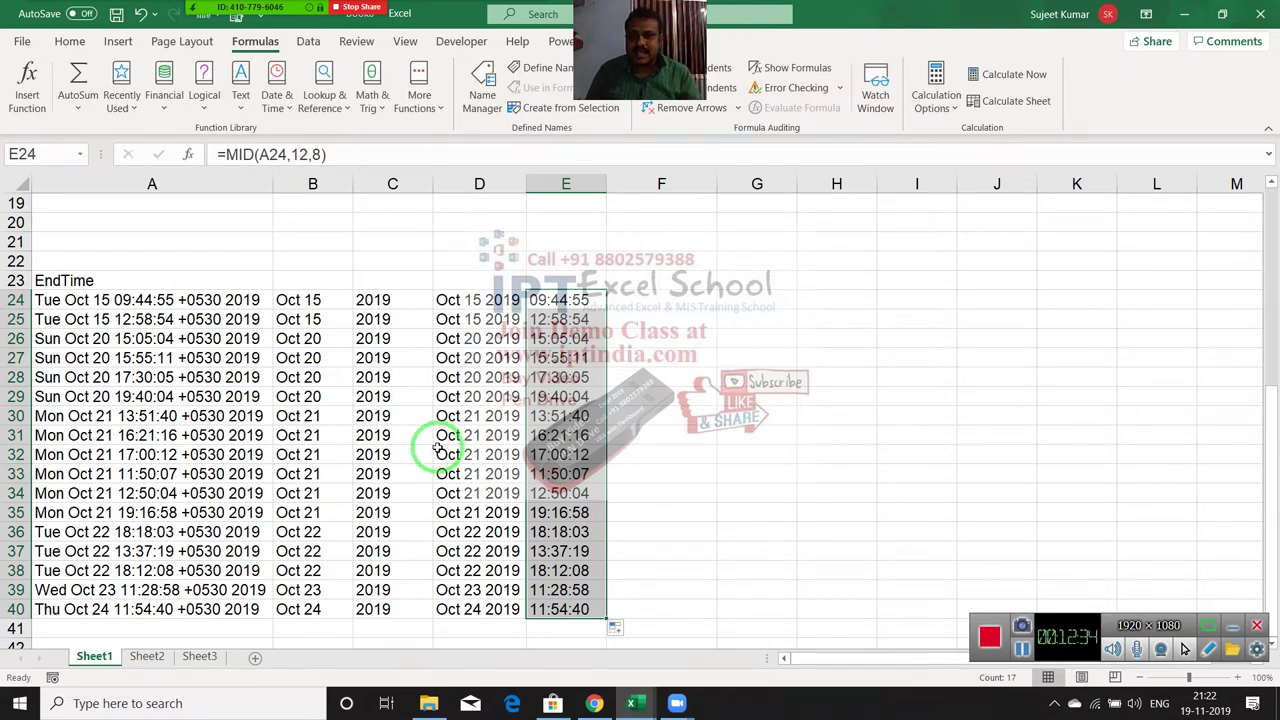
pyautogui.scroll(1, 440, 452)
pyautogui.scroll(-2, 423, 443)
pyautogui.scroll(-1, 171, 286)
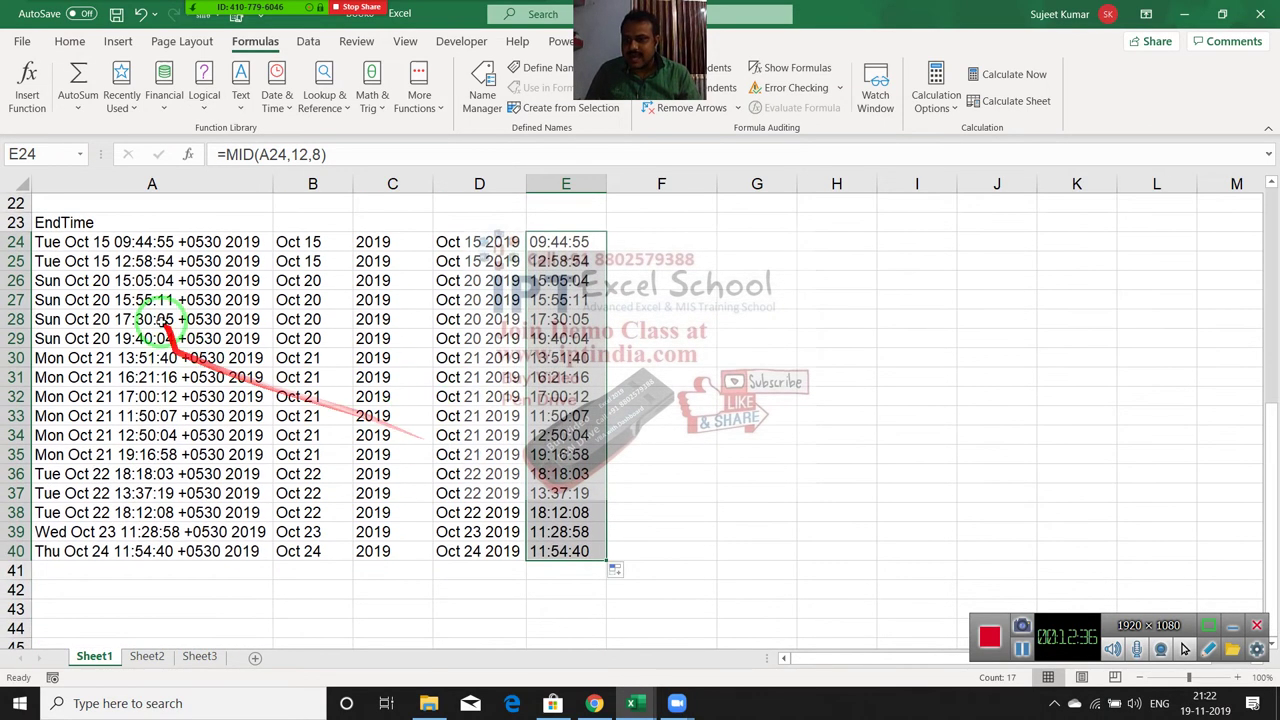
pyautogui.moveTo(60, 243)
pyautogui.mouseDown()
pyautogui.moveTo(432, 542)
pyautogui.moveTo(563, 557)
pyautogui.mouseUp()
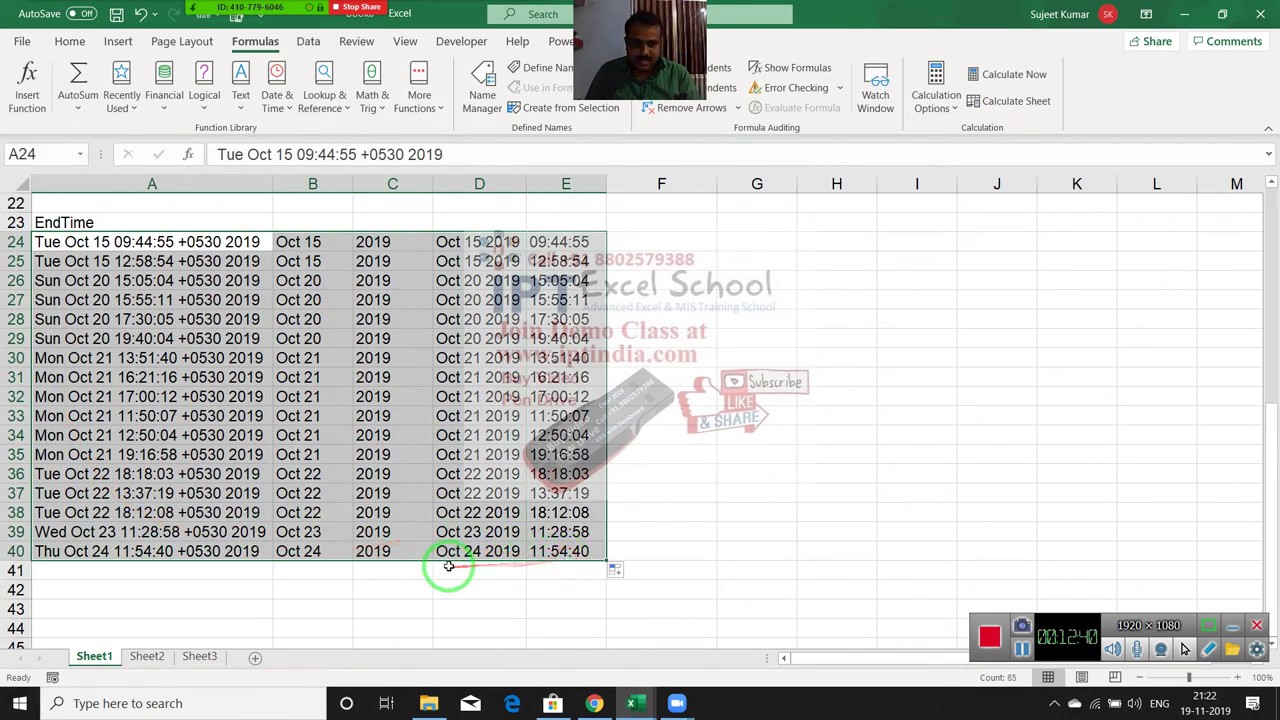
# Step: Type a first sample e-mail address into A47 and a second one into A48
pyautogui.scroll(2, 438, 567)
pyautogui.scroll(3, 438, 567)
pyautogui.scroll(2, 429, 566)
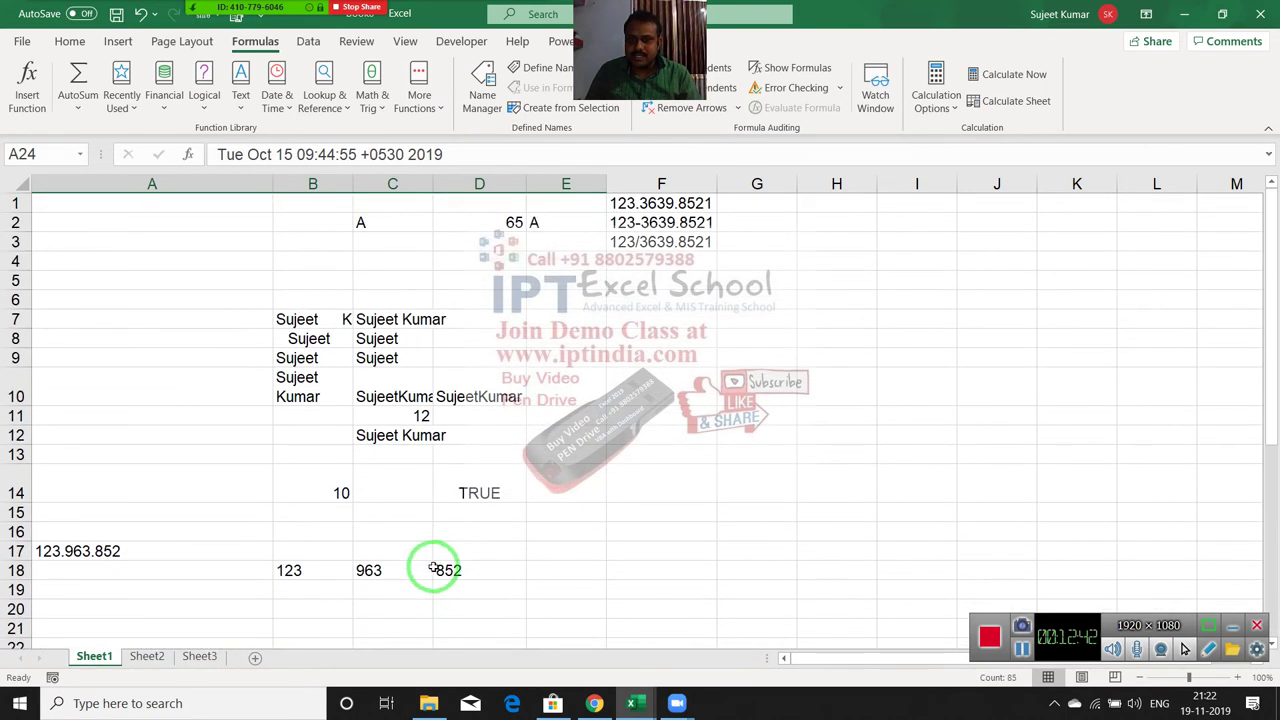
pyautogui.scroll(-2, 422, 580)
pyautogui.scroll(-4, 414, 580)
pyautogui.scroll(-4, 414, 580)
pyautogui.scroll(-3, 414, 580)
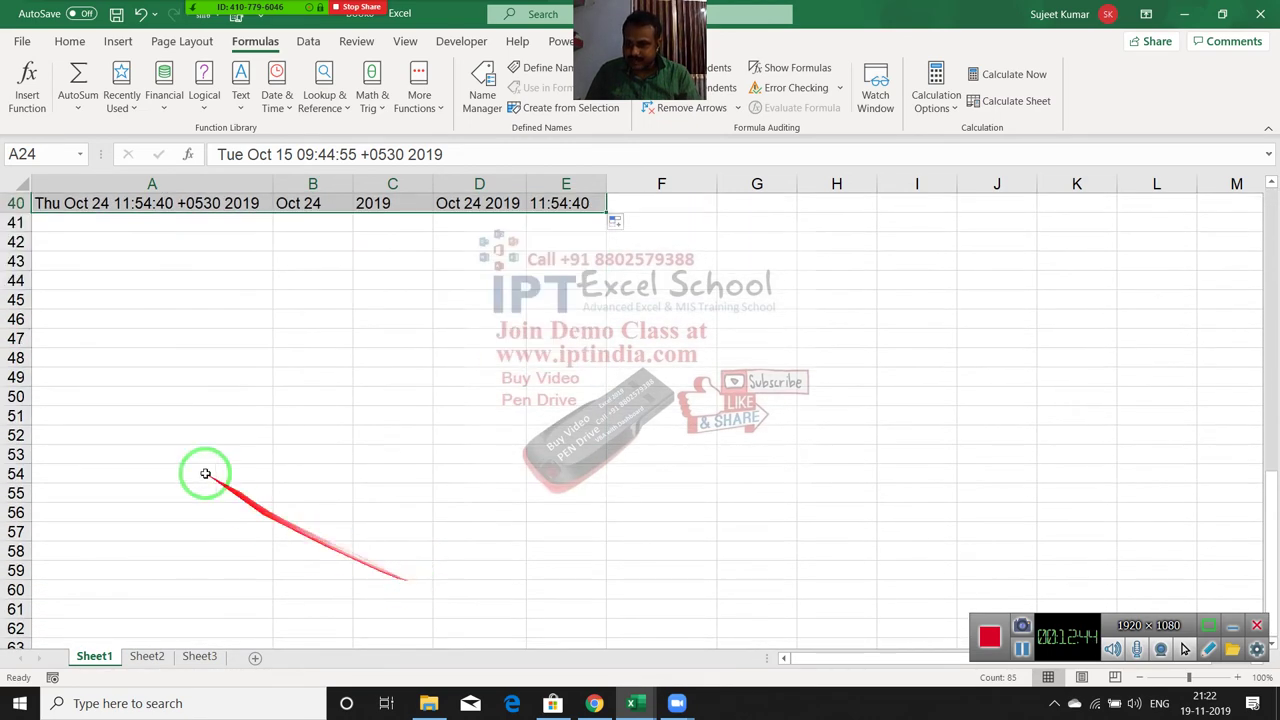
pyautogui.click(119, 335)
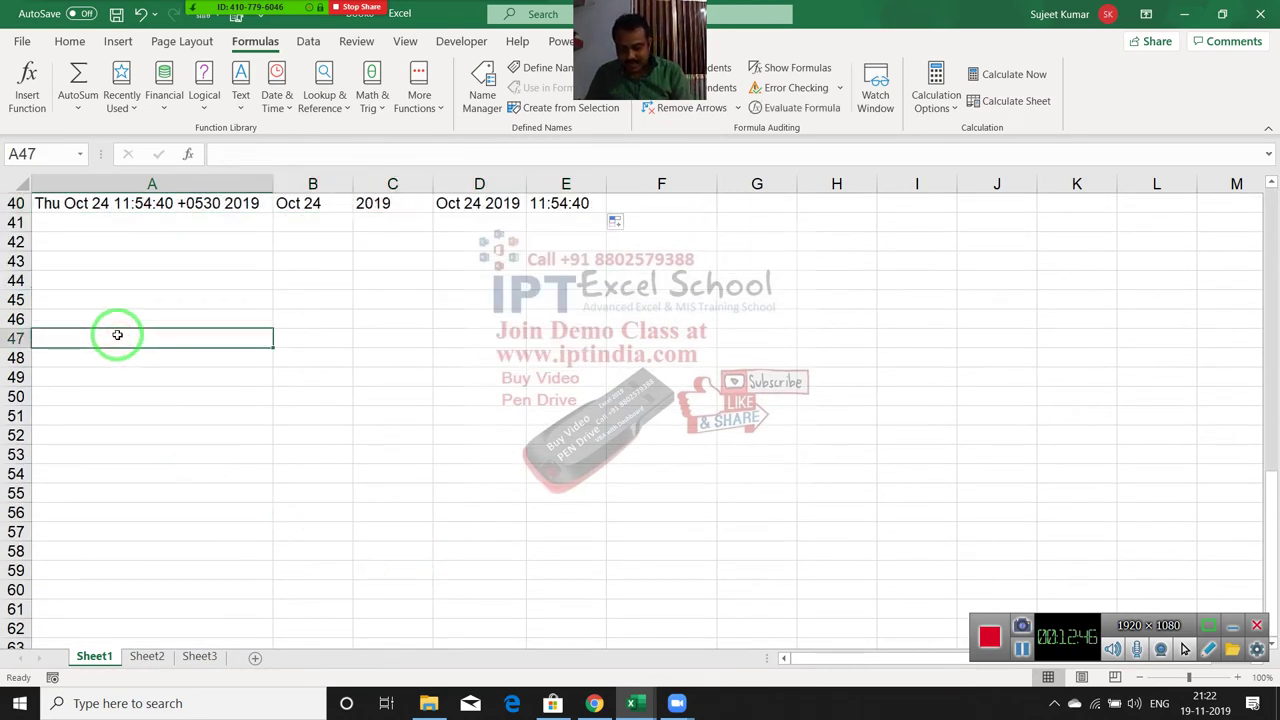
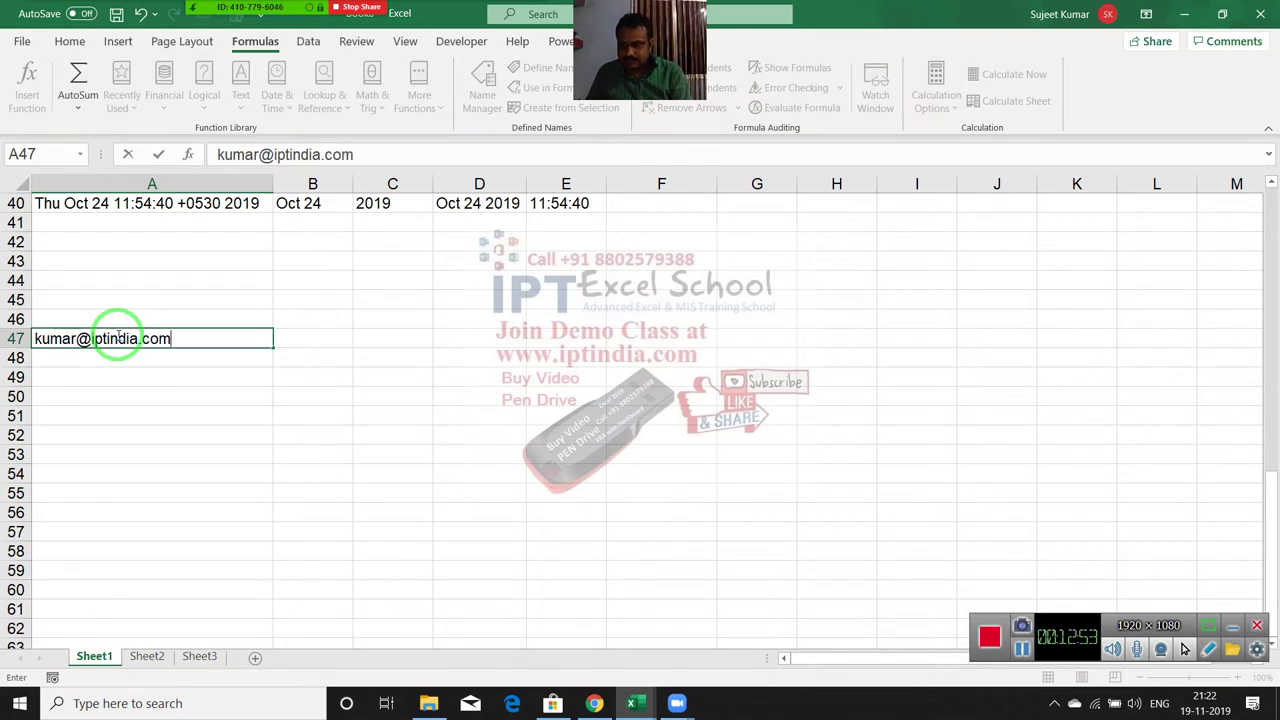
pyautogui.press('Return')
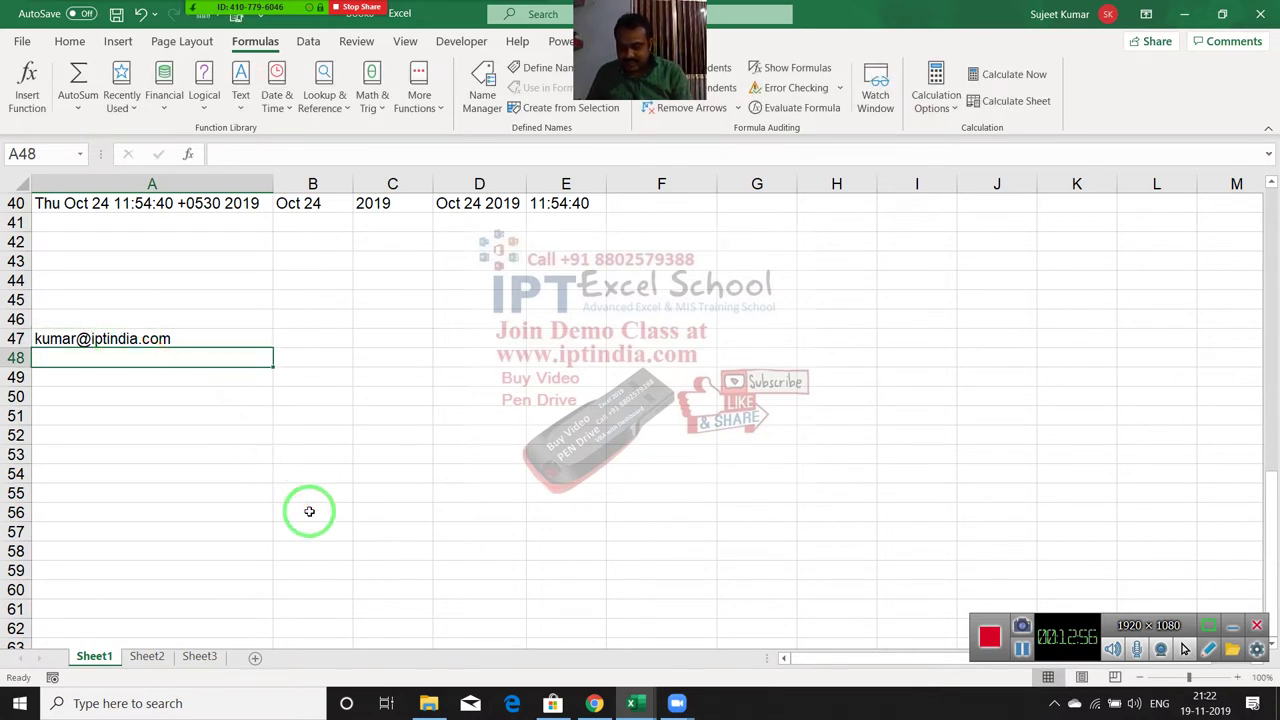
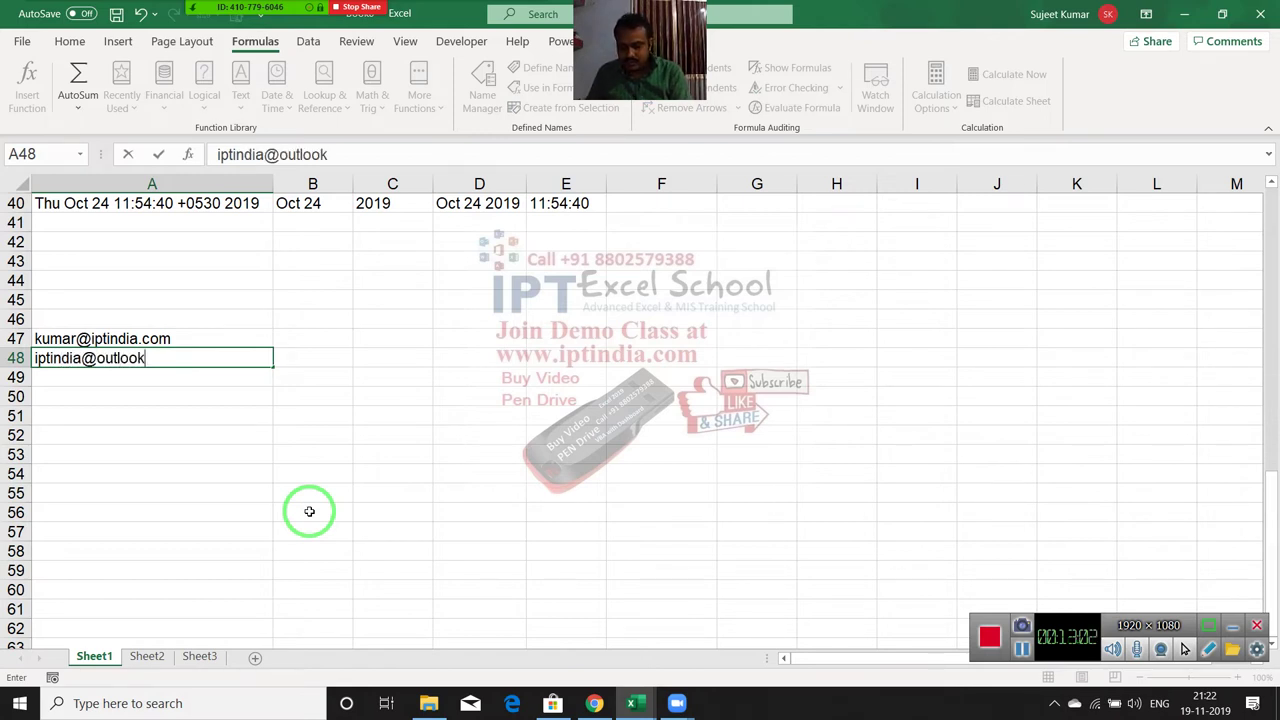
pyautogui.press('Return')
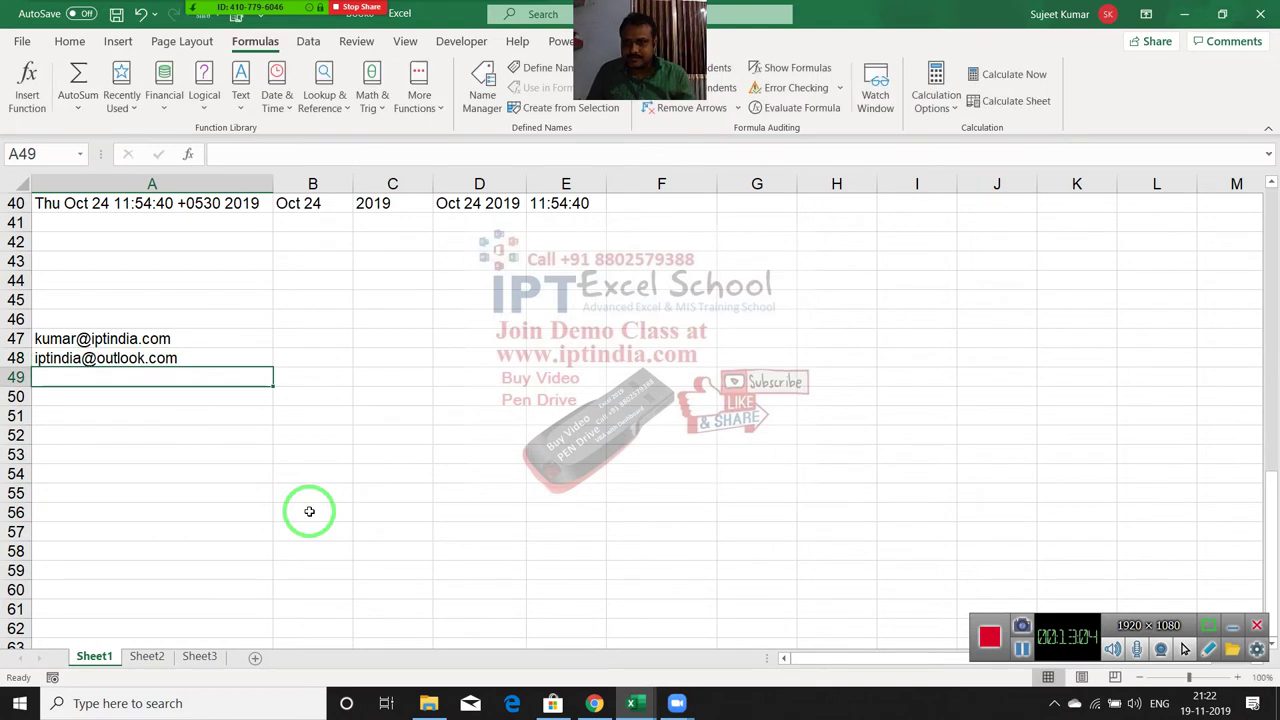
# Step: Head column B46 'id' and C46 'site', discarding a stray entry in B47
pyautogui.click(301, 325)
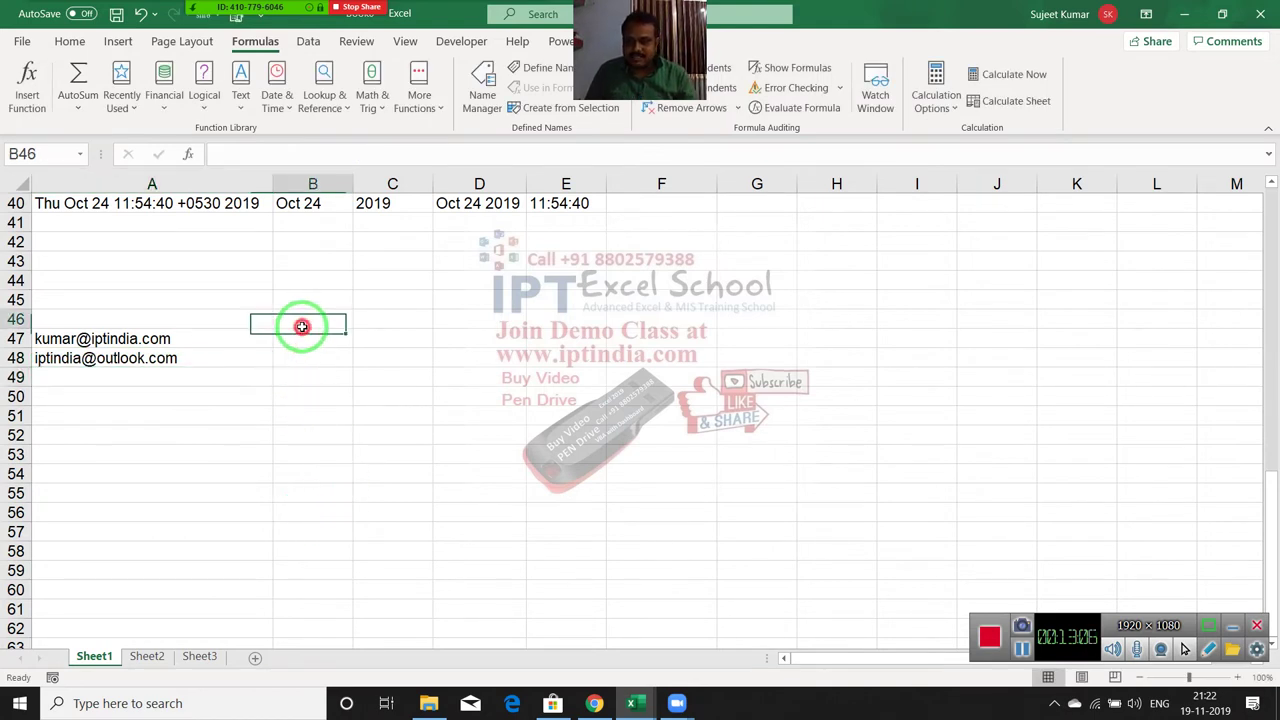
pyautogui.write('site')
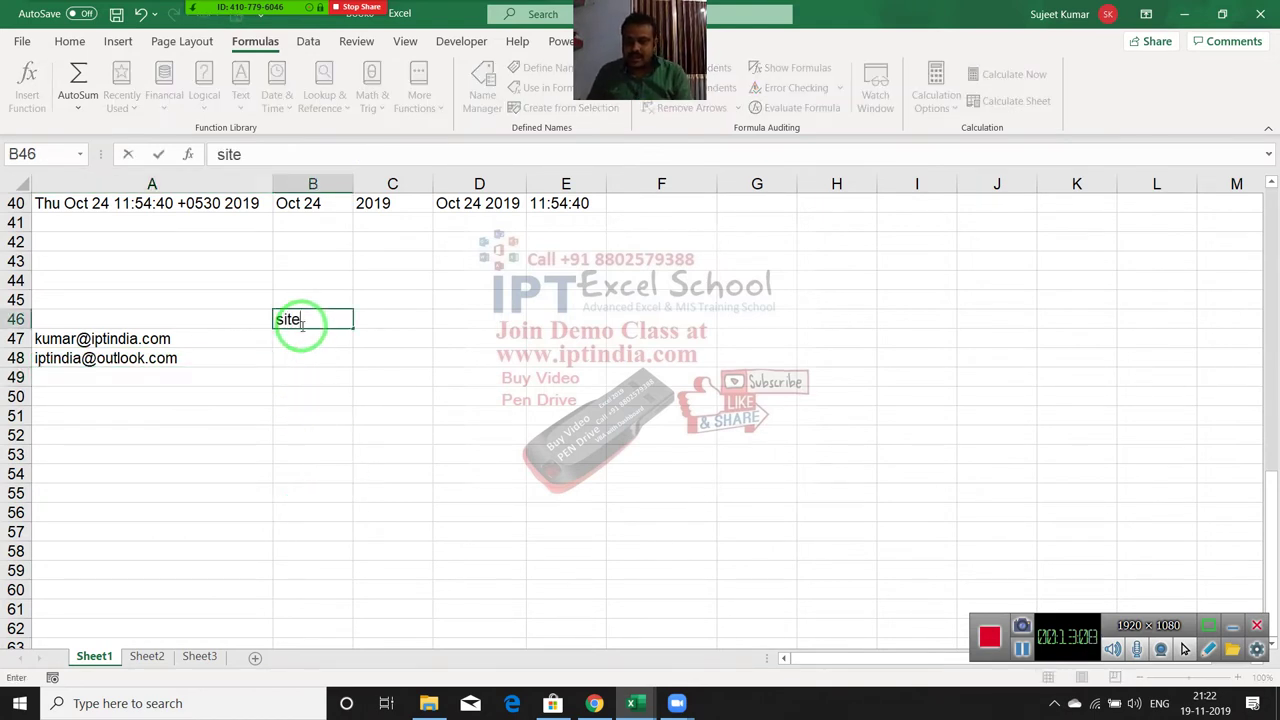
pyautogui.press('Tab')
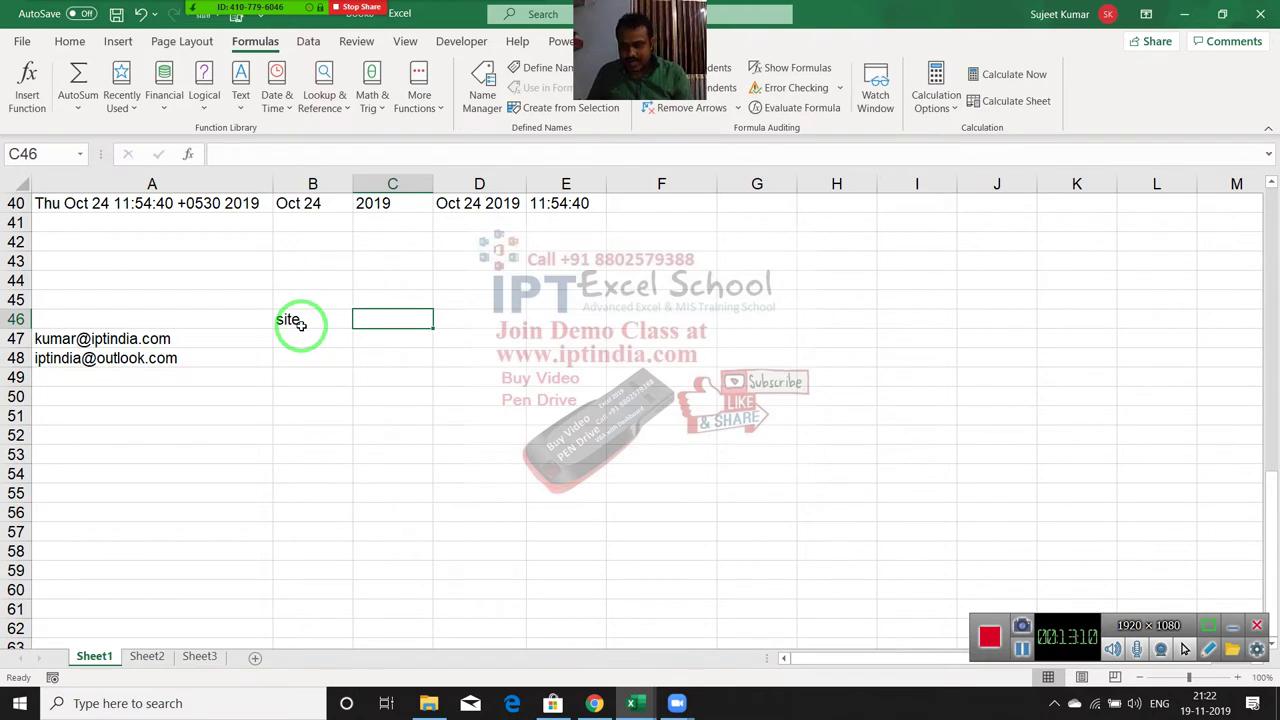
pyautogui.click(300, 325)
pyautogui.write('id')
pyautogui.press('Tab')
pyautogui.write('si')
pyautogui.click(302, 330)
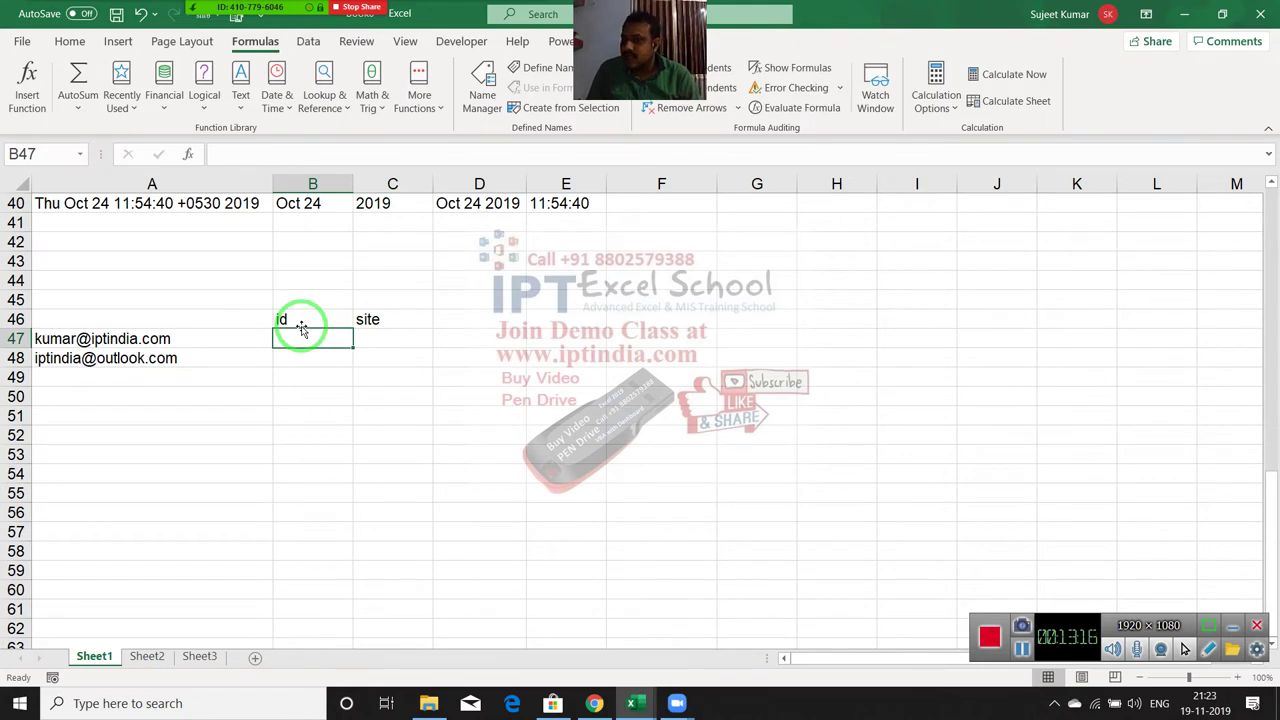
pyautogui.write('1')
pyautogui.press('Escape')
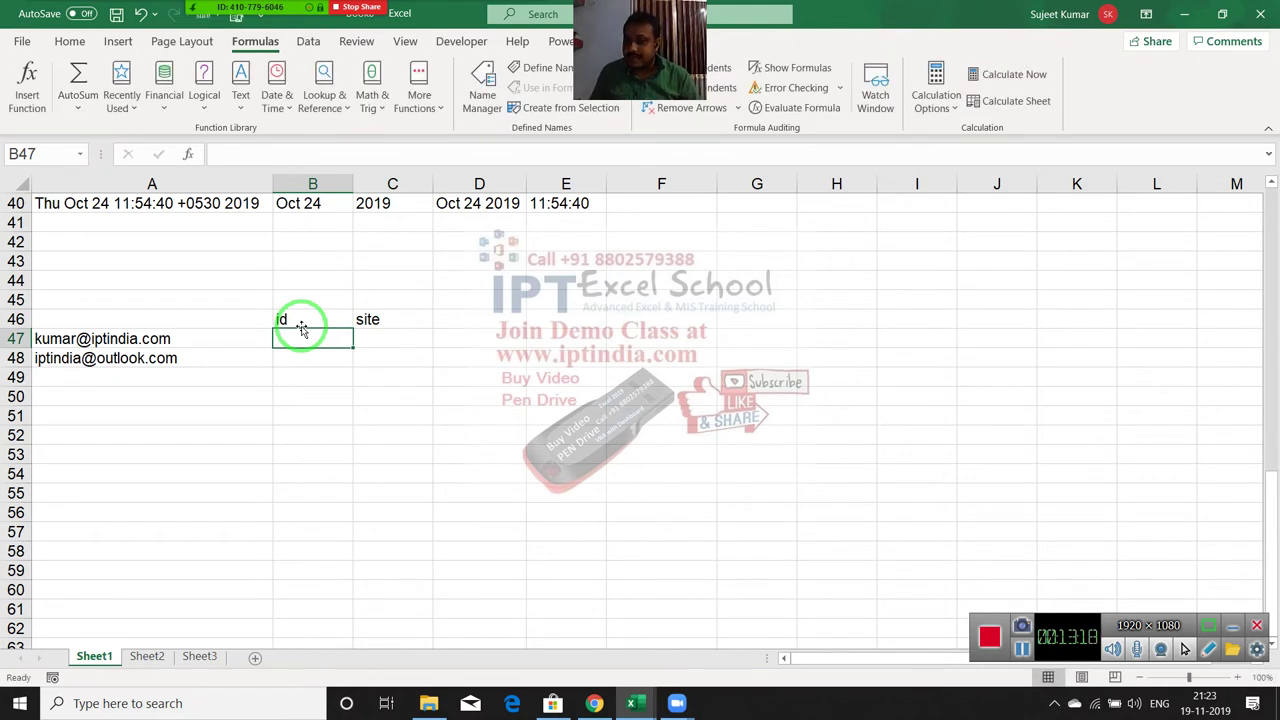
# Step: Move the selection to cell B48 beneath the first e-mail address
pyautogui.press('Left')
pyautogui.press('Down')
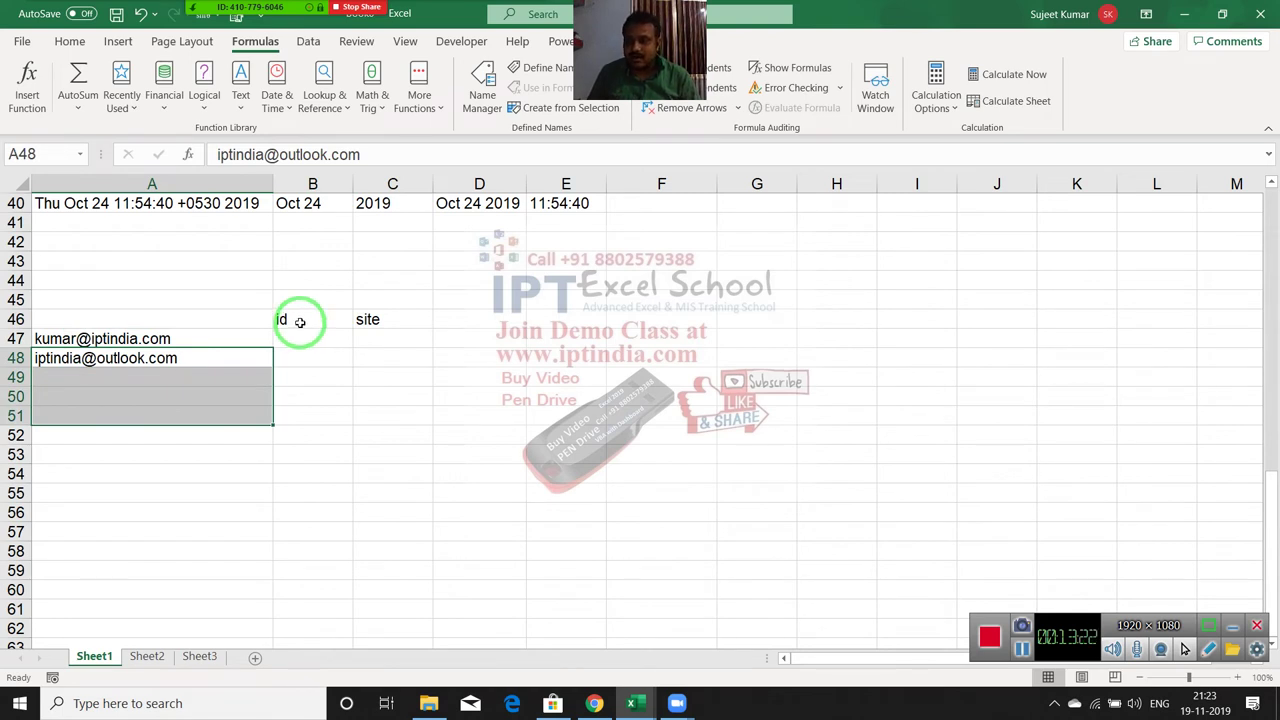
pyautogui.press('Up')
pyautogui.press('Down')
pyautogui.press('Right')
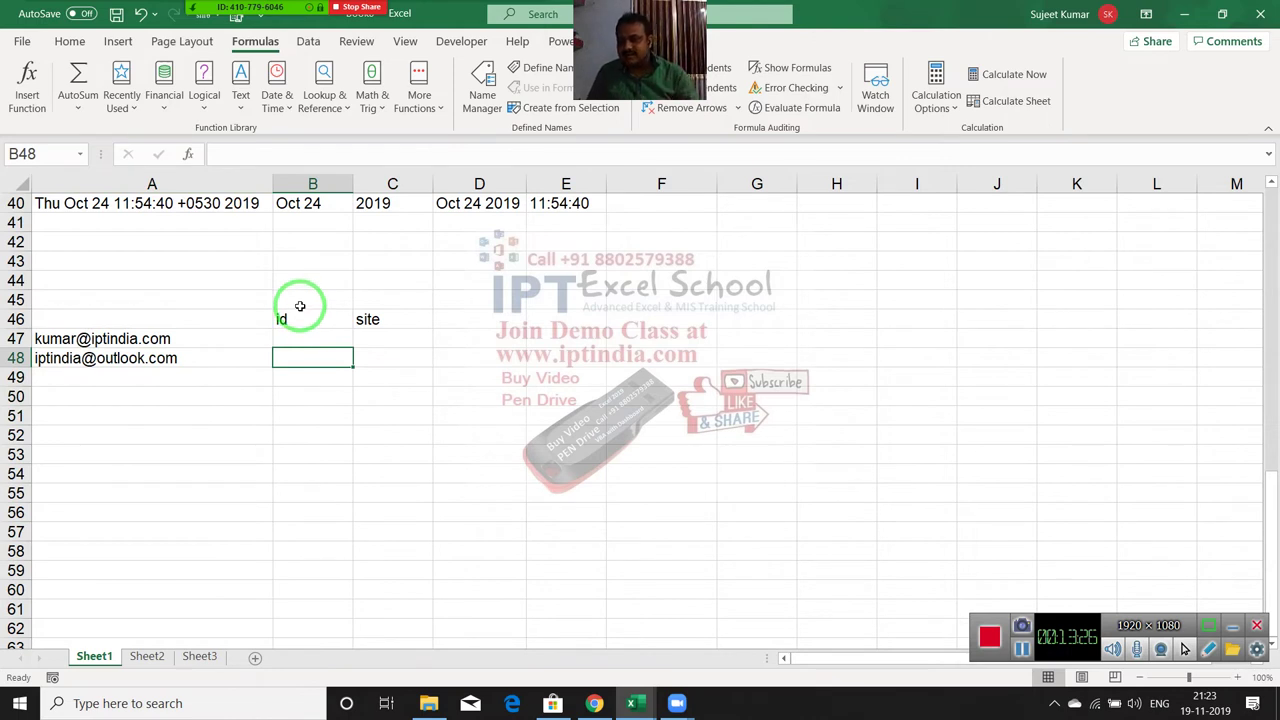
pyautogui.press('Up')
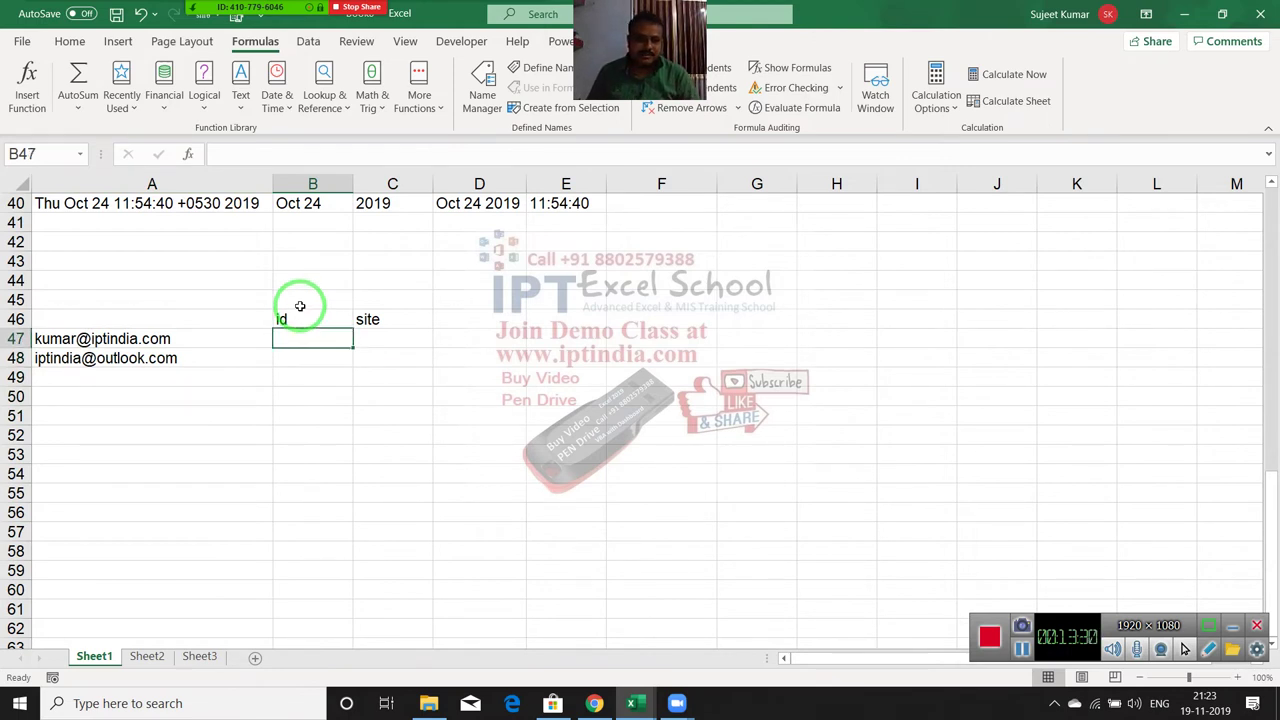
pyautogui.press('Right')
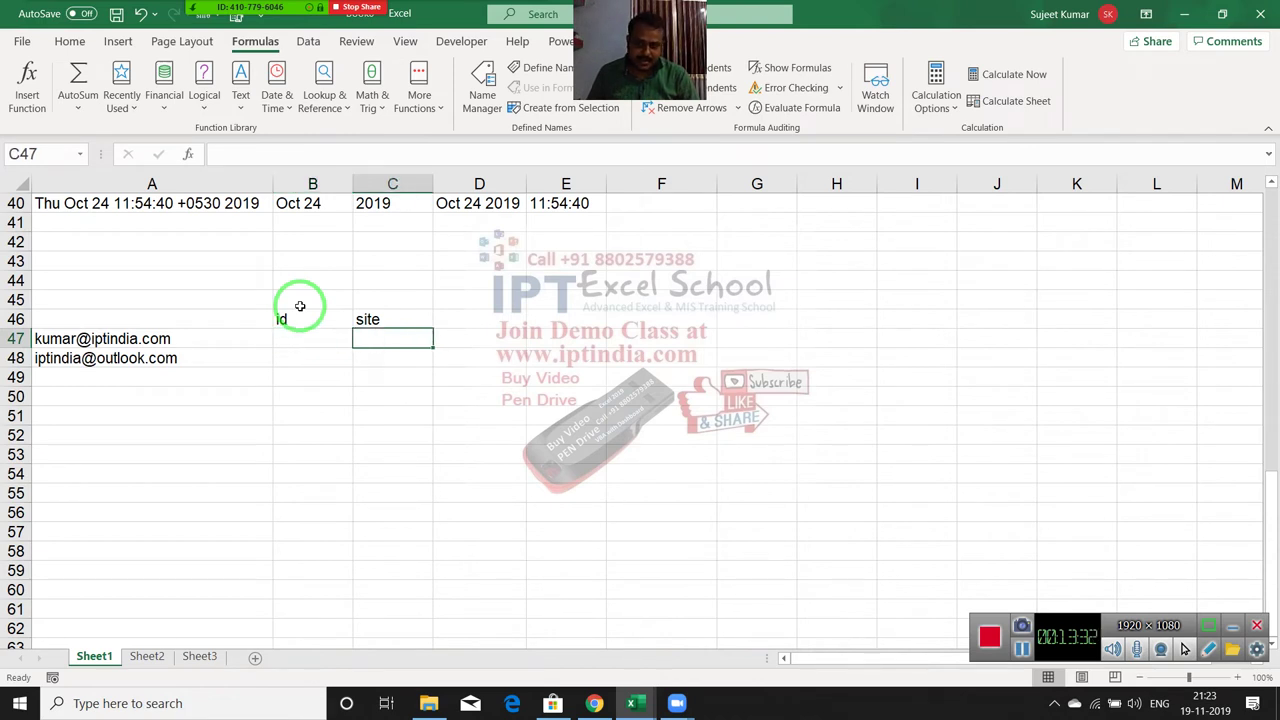
pyautogui.press('Left')
pyautogui.press('Down')
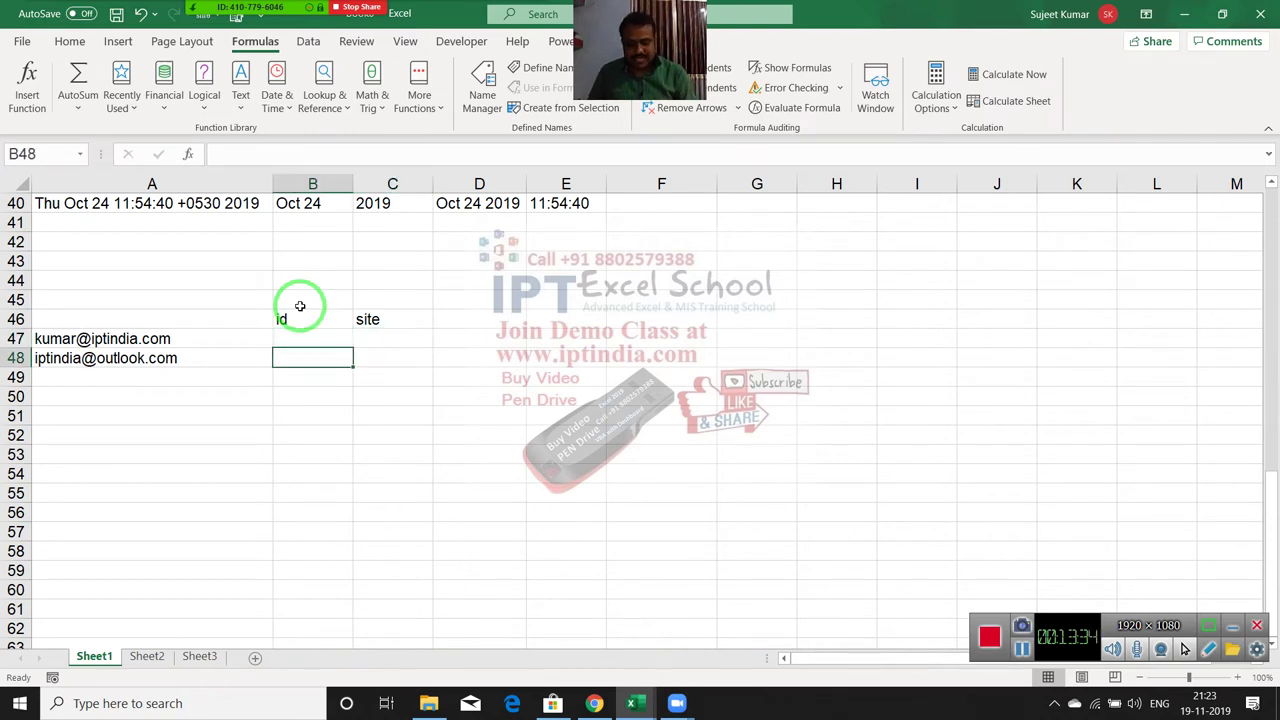
# Step: Enter =FIND("@",A47,1) in B48, returning the @ position 6
pyautogui.write('=find')
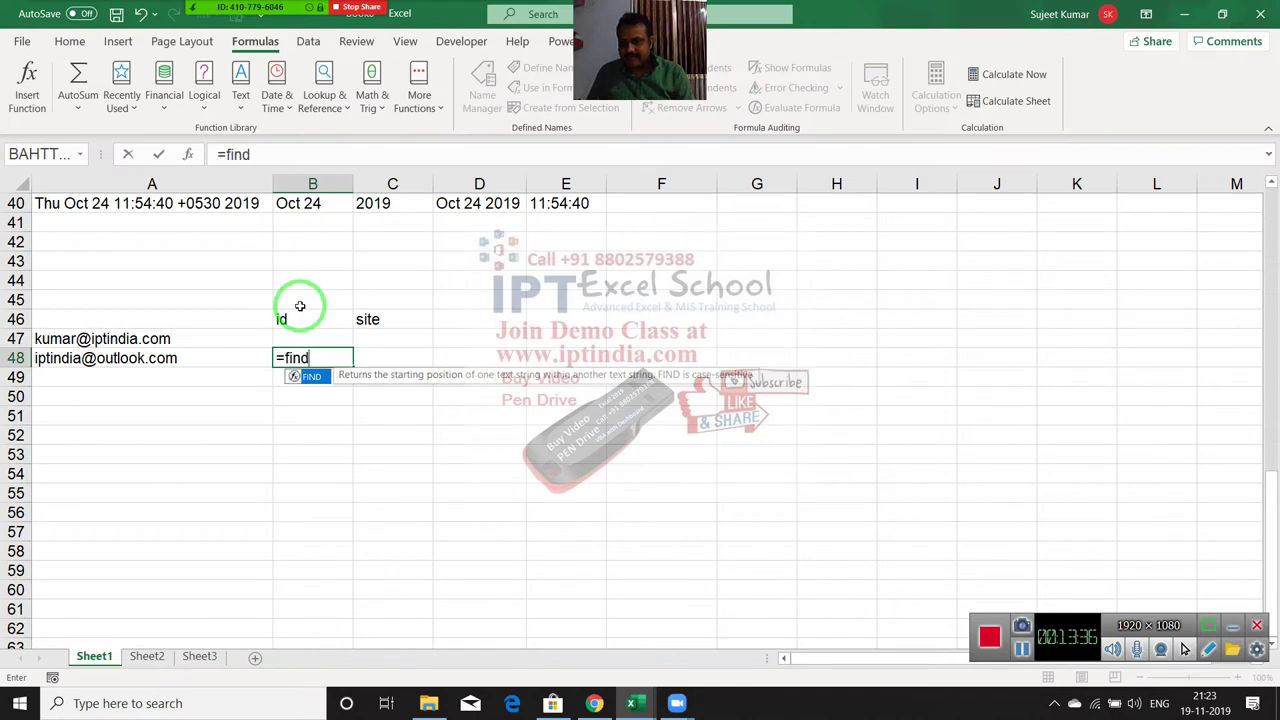
pyautogui.press('Tab')
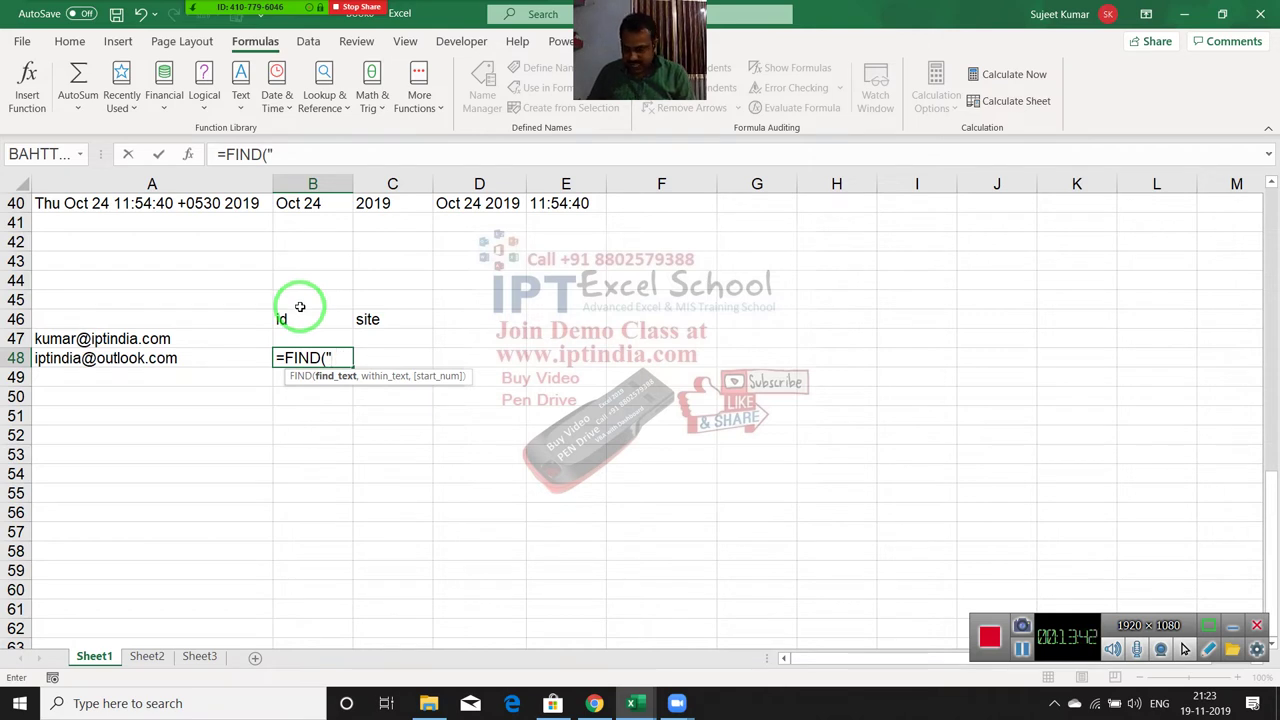
pyautogui.write('@",')
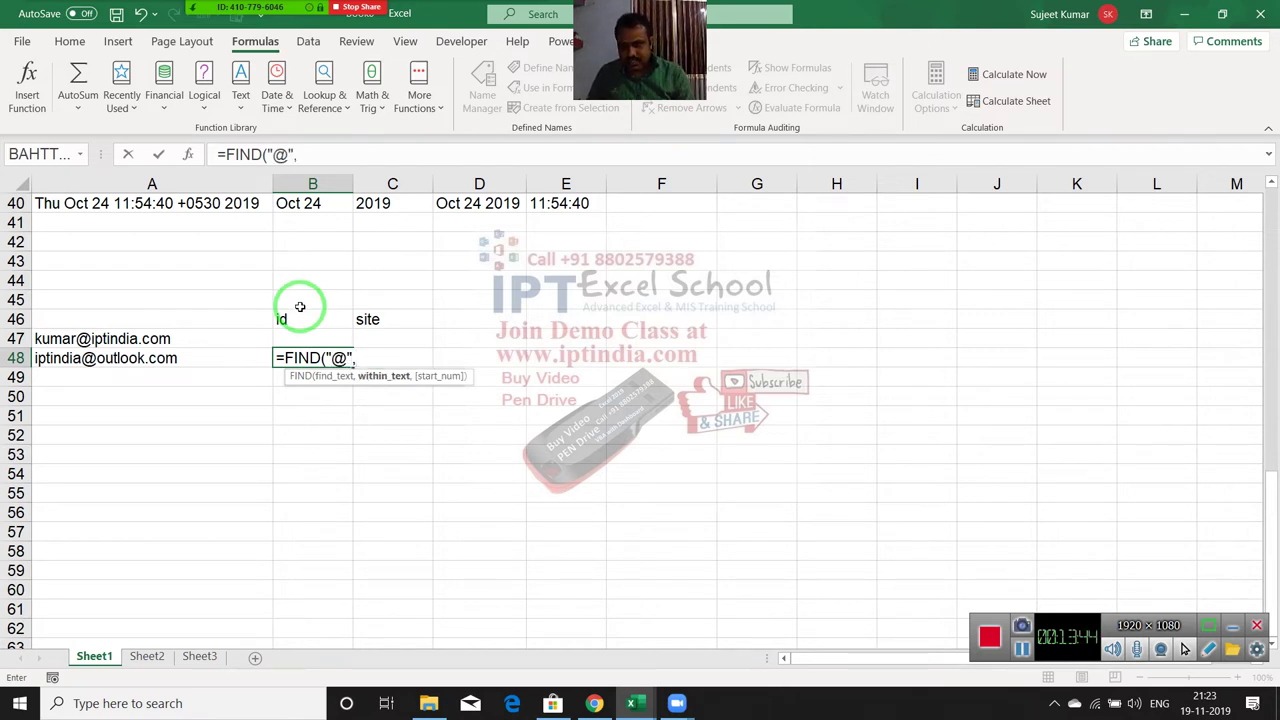
pyautogui.click(188, 337)
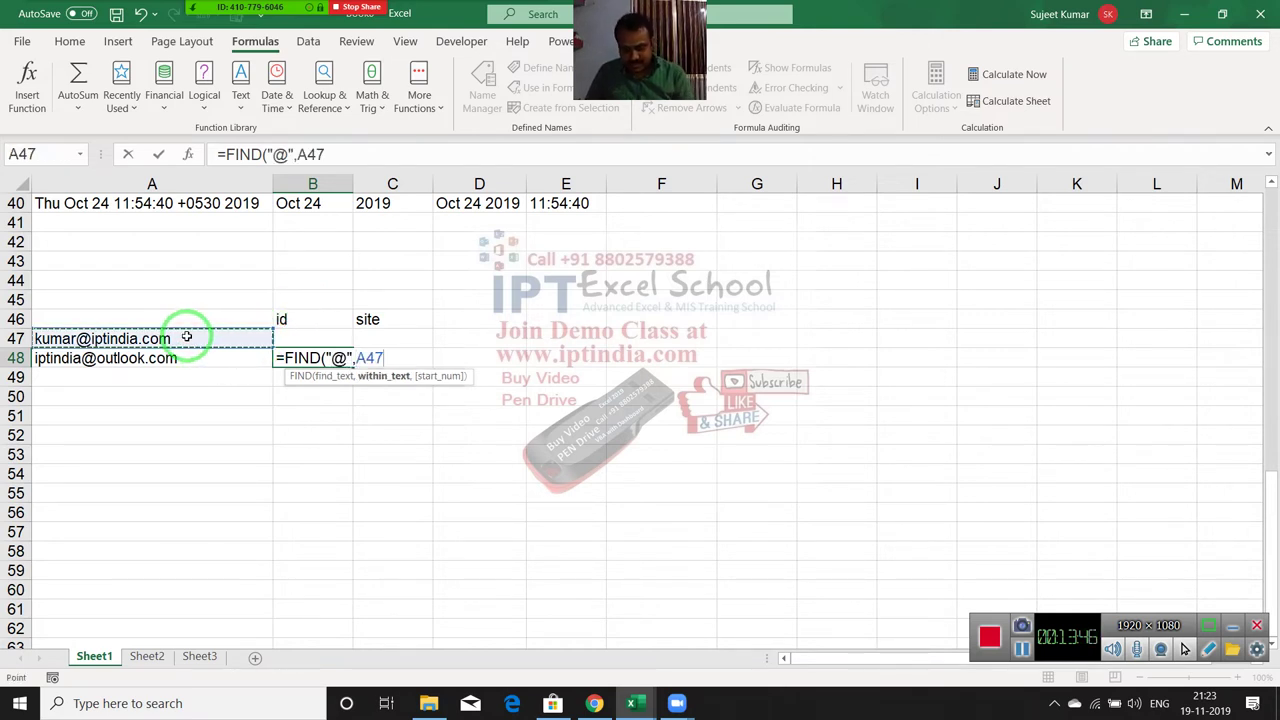
pyautogui.write(',1')
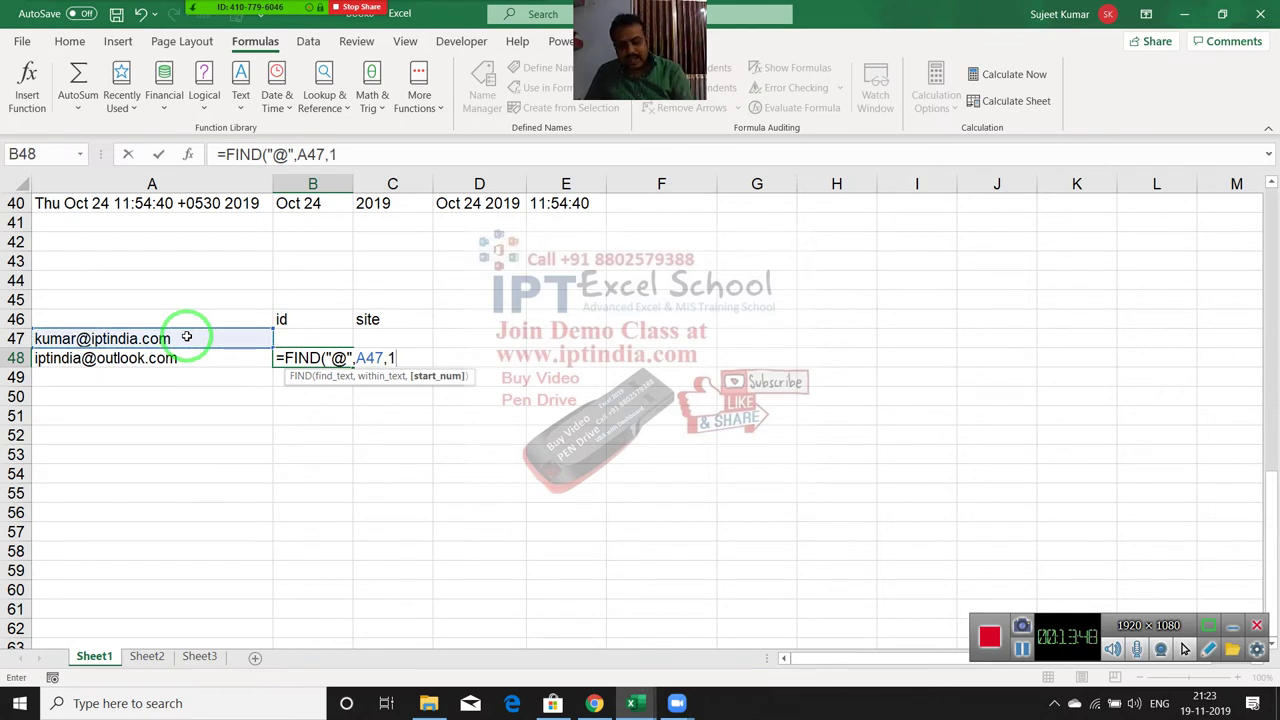
pyautogui.write(')')
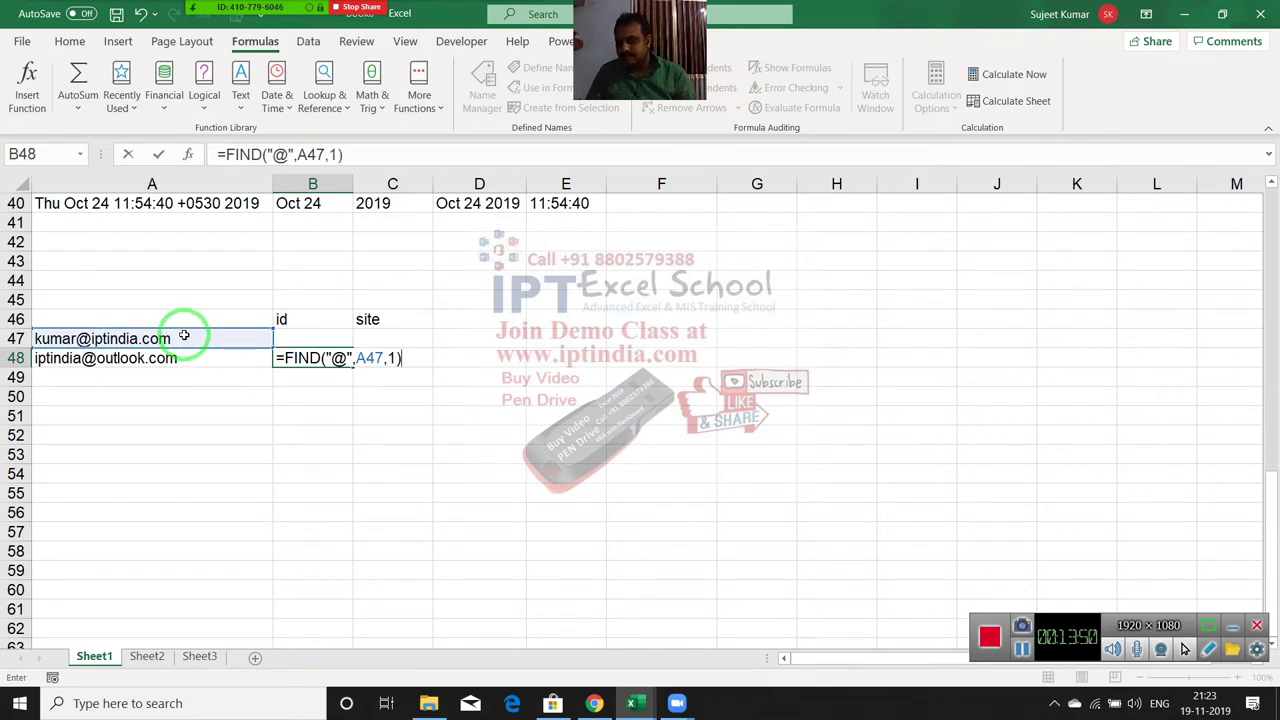
pyautogui.press('Return')
pyautogui.press('Up')
pyautogui.press('Up')
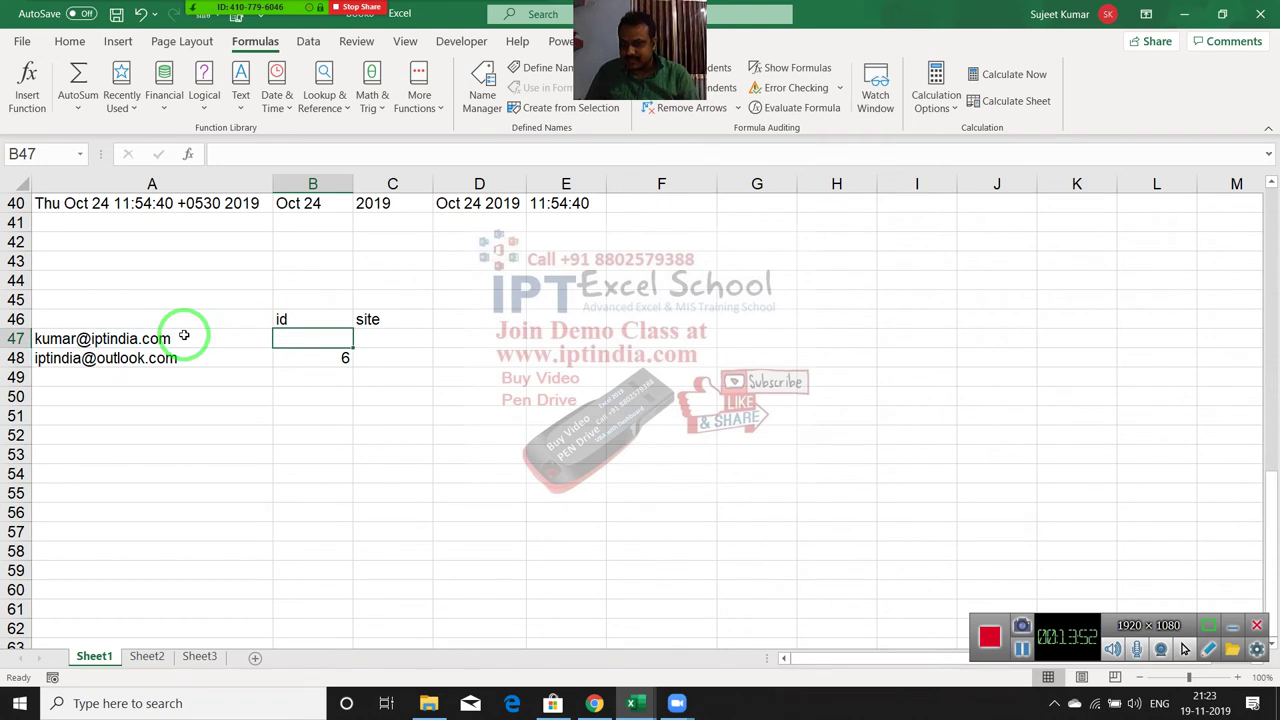
# Step: Enter =LEFT(A47,B48-1) in B47 to extract the id before the @
pyautogui.write('=le')
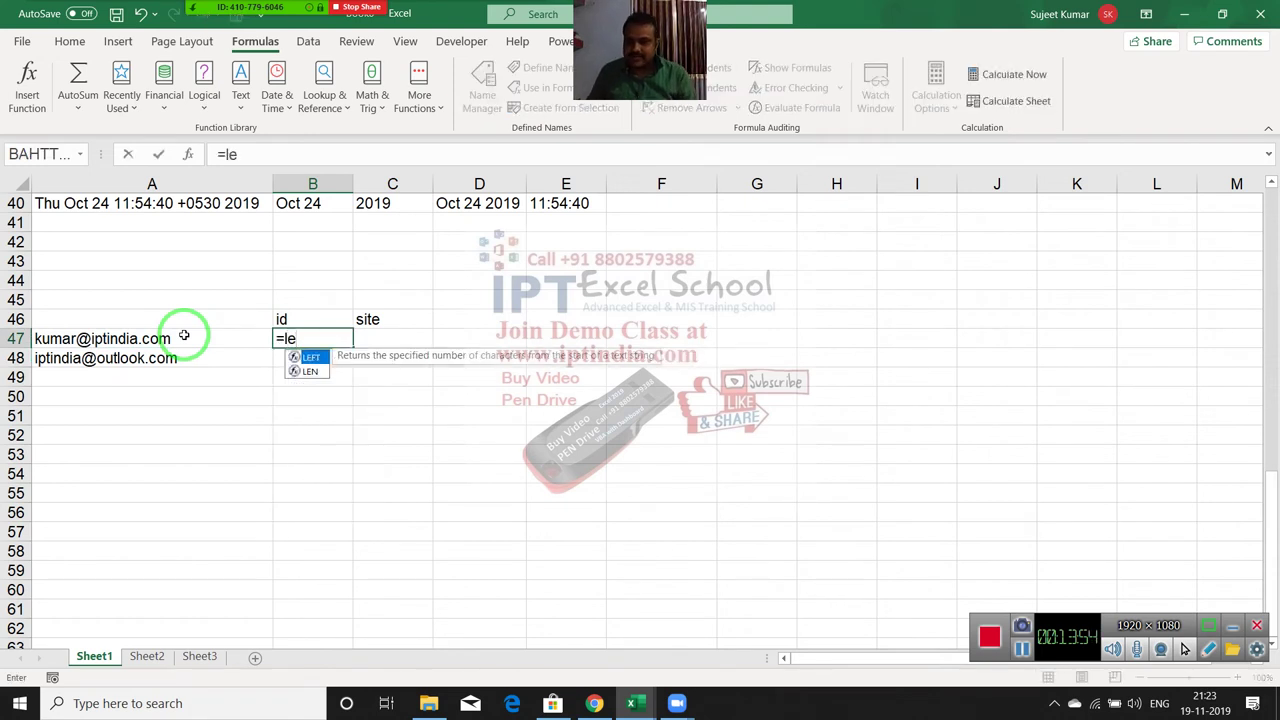
pyautogui.press('Tab')
pyautogui.click(184, 335)
pyautogui.write(',')
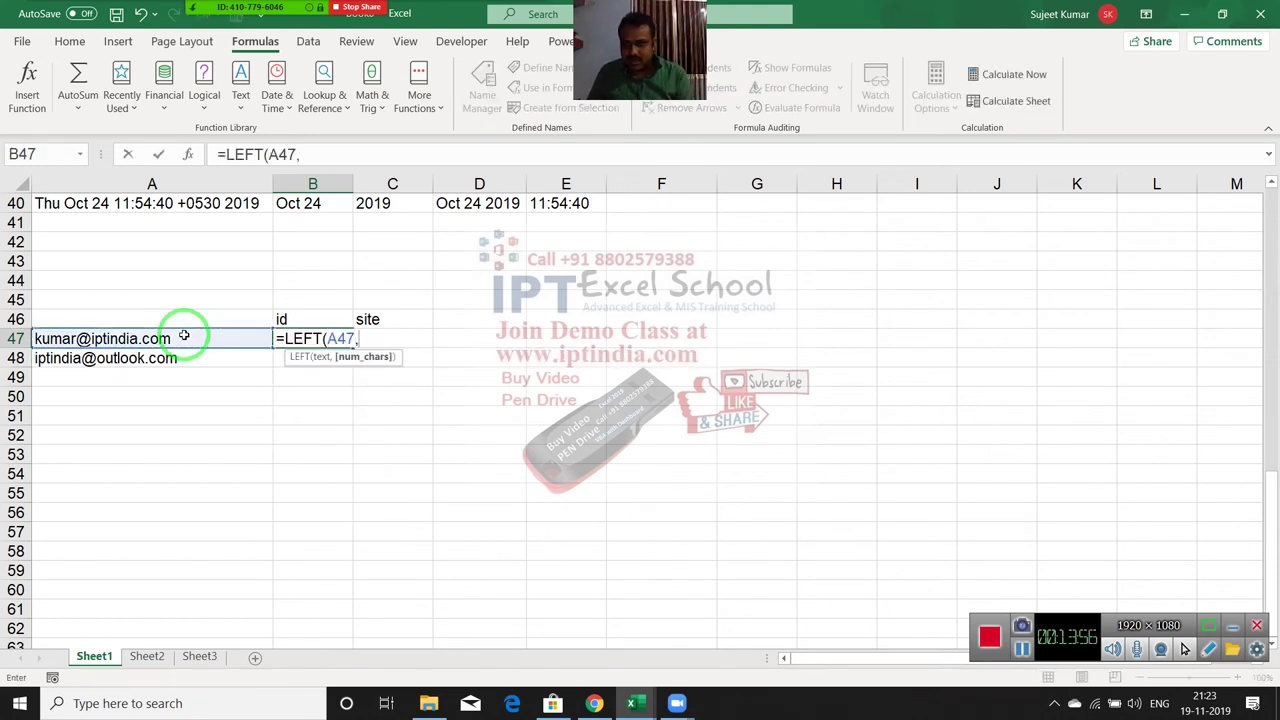
pyautogui.press('Down')
pyautogui.write('-')
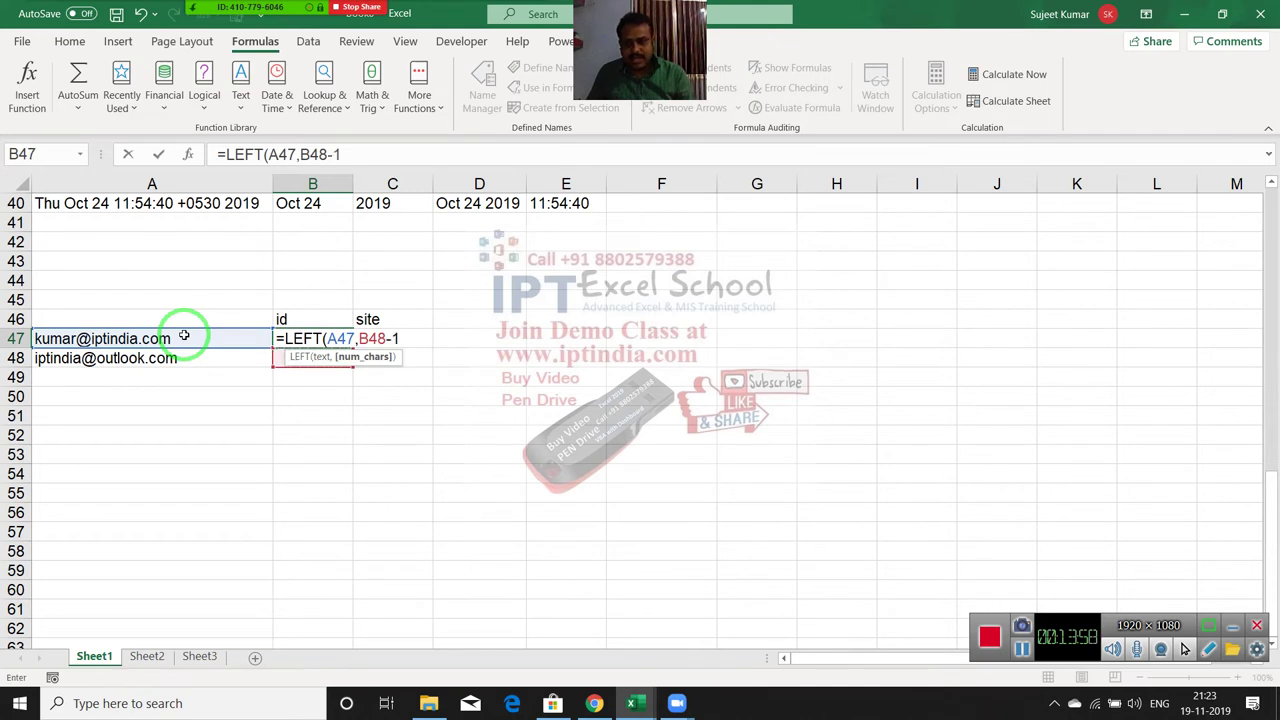
pyautogui.press('Return')
# Step: Reopen the FIND formula in B48 for editing
pyautogui.press('Up')
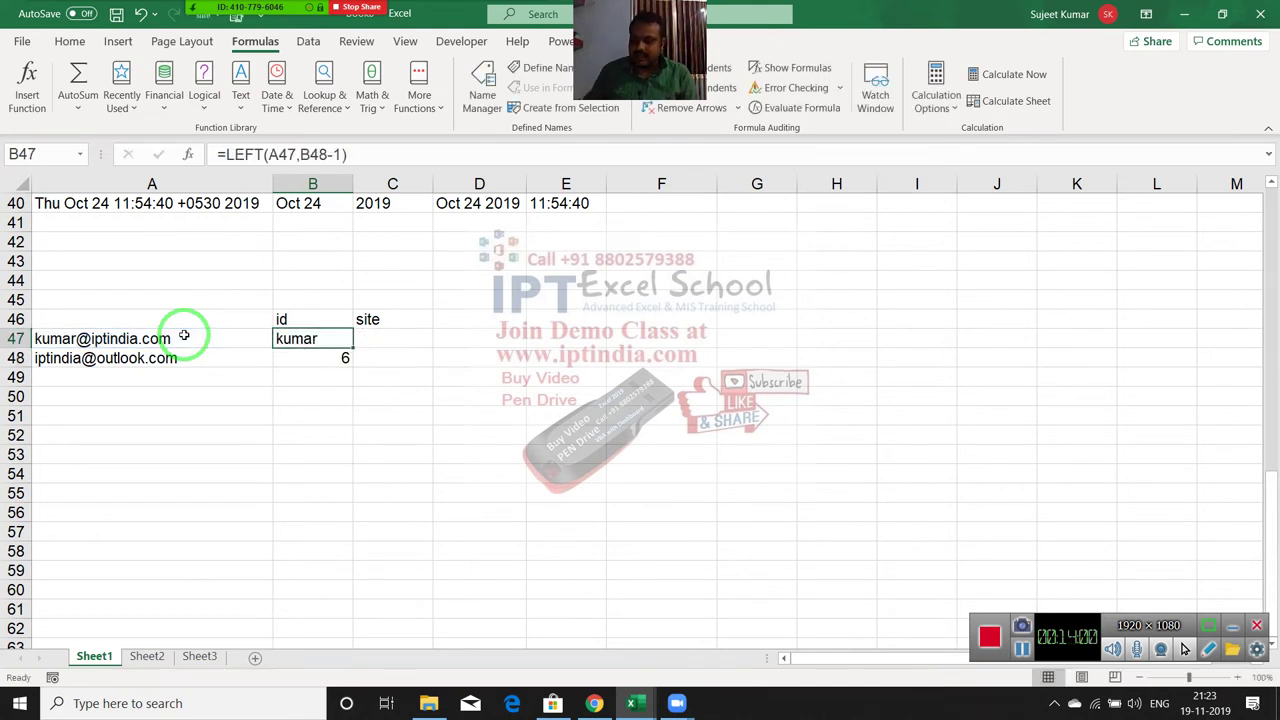
pyautogui.press('Down')
pyautogui.press('F2')
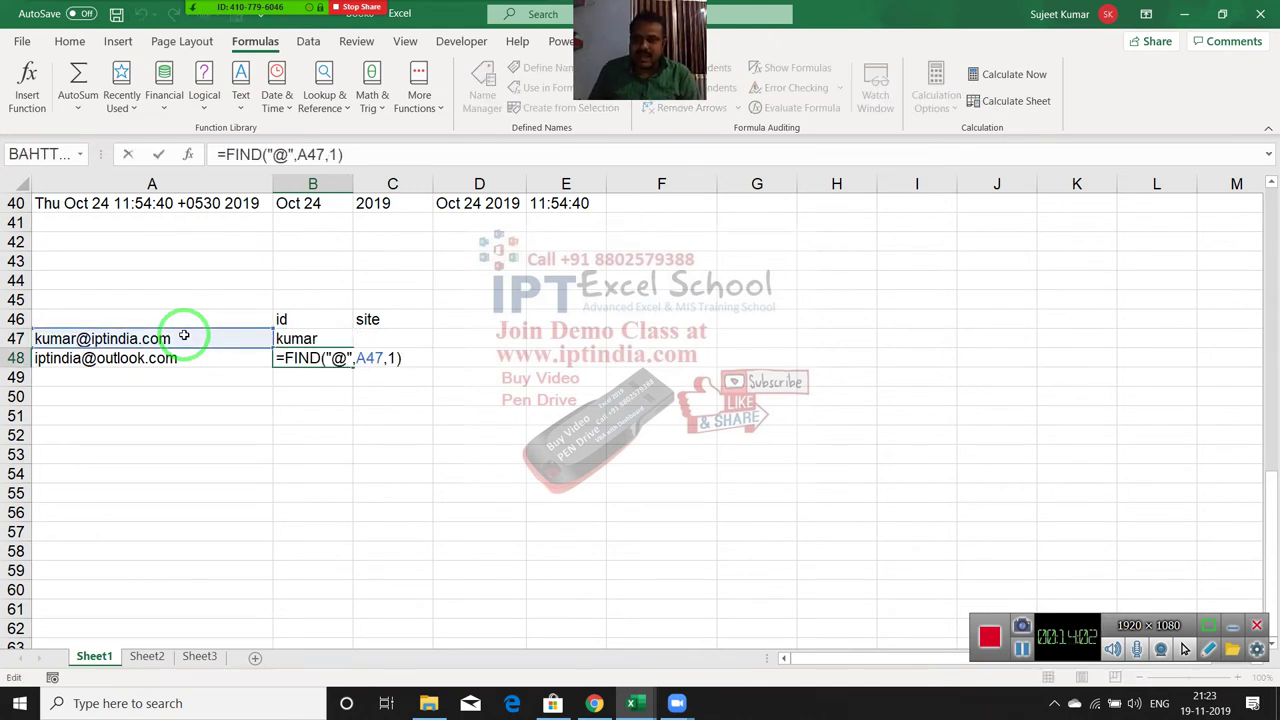
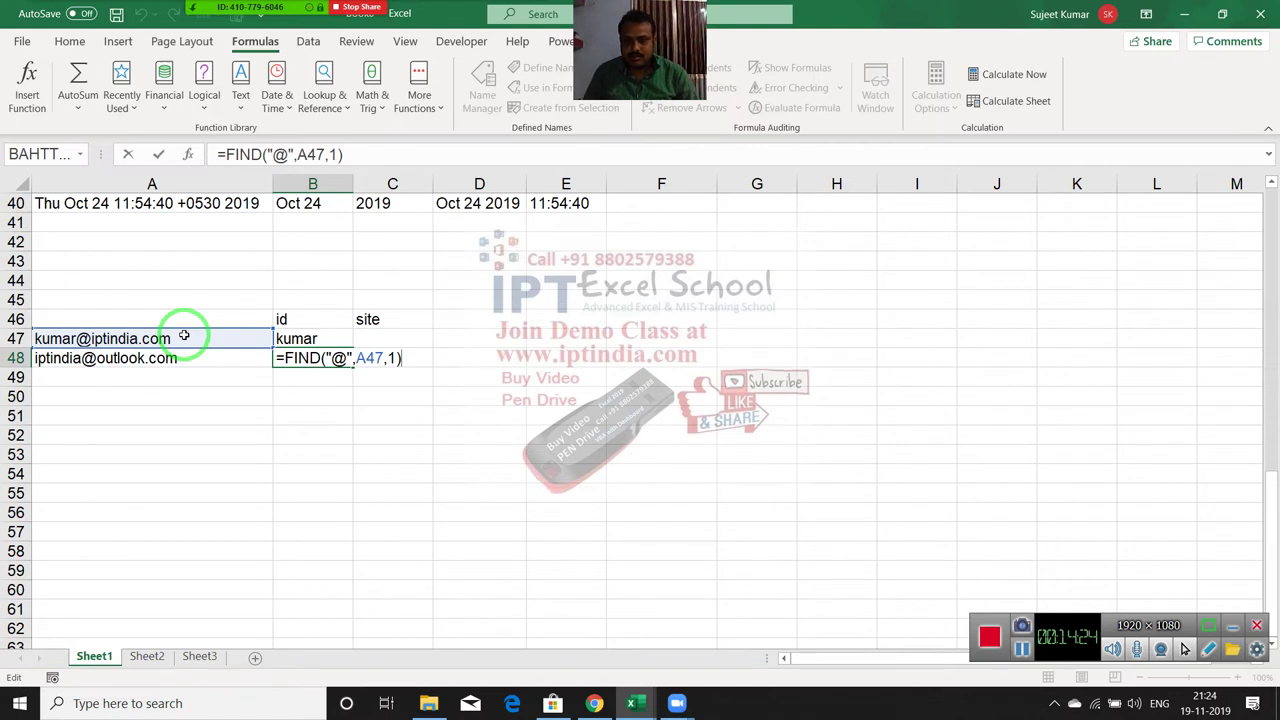
pyautogui.press('Return')
pyautogui.press('Up')
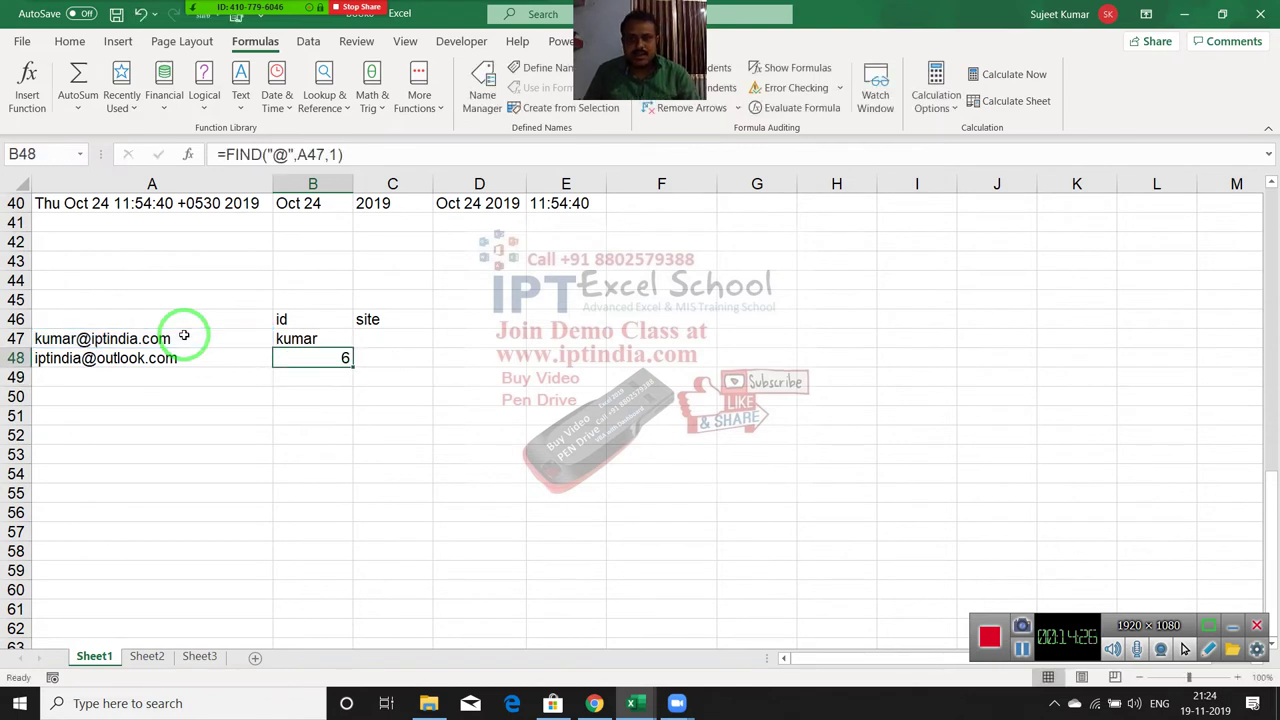
pyautogui.click(322, 338)
pyautogui.doubleClick(322, 338)
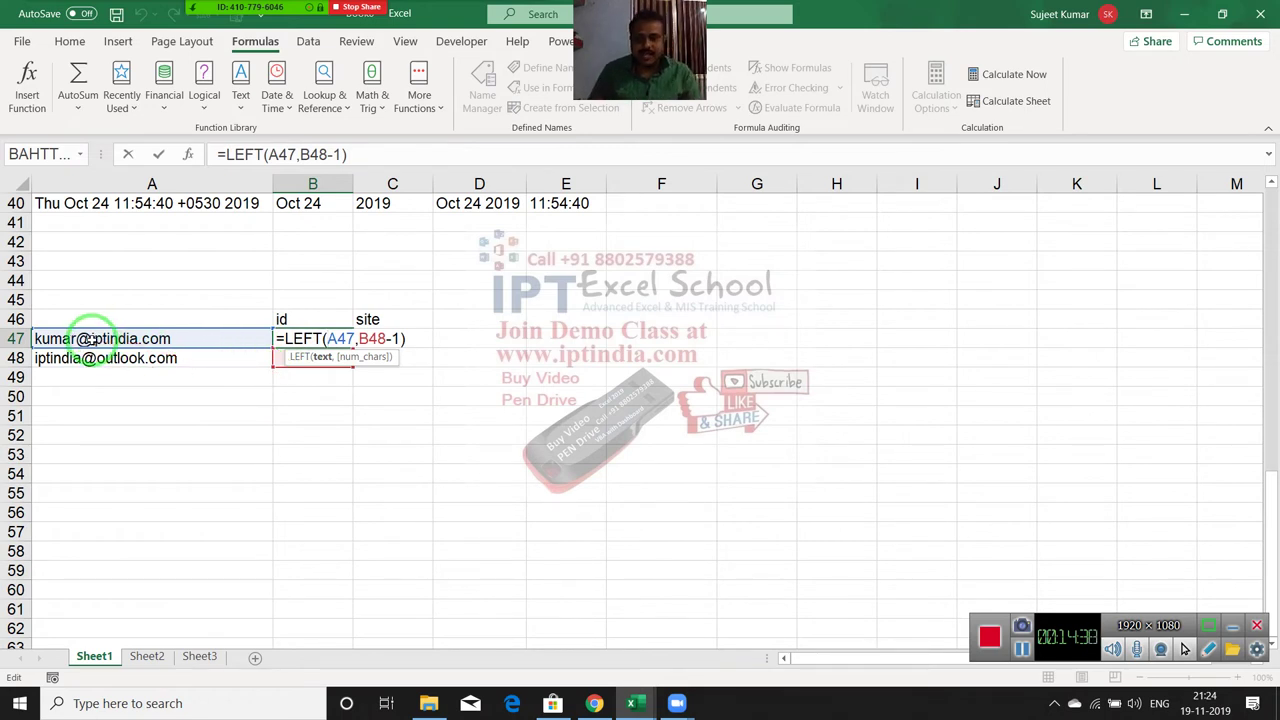
pyautogui.press('Return')
pyautogui.press('Up')
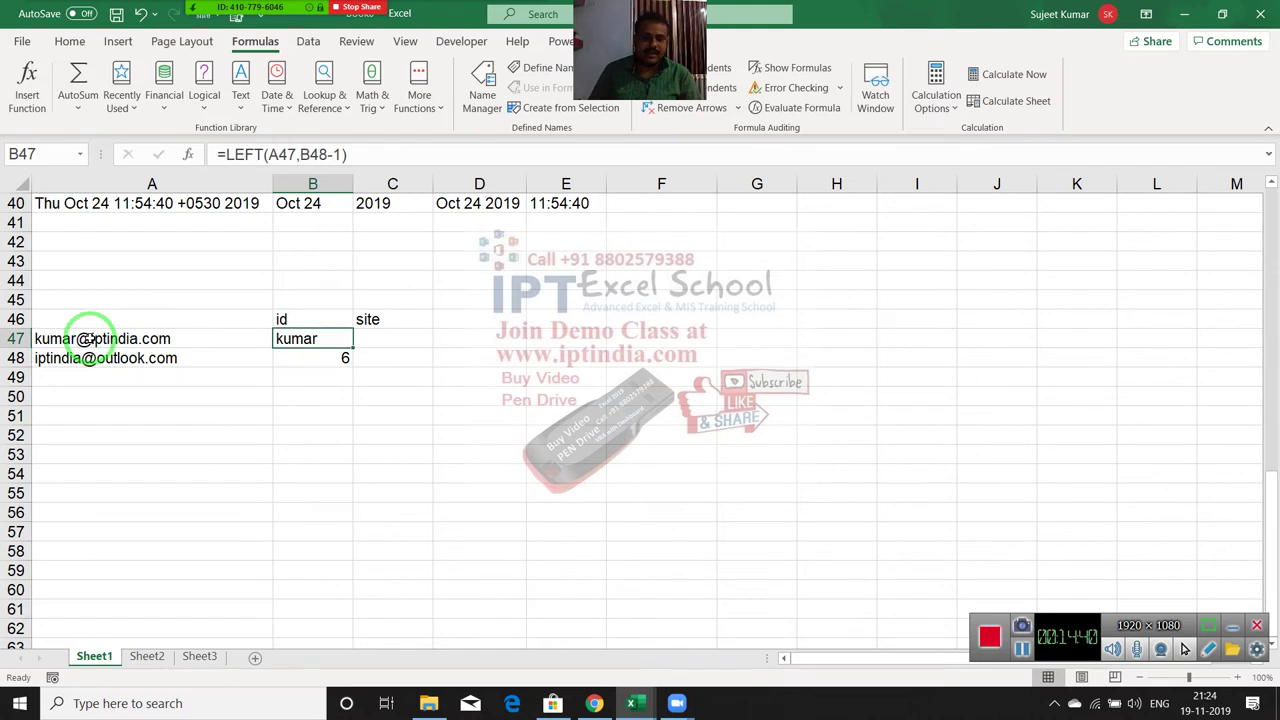
# Step: Enter =RIGHT(A47,LEN(A47)-B48) in C47 to return the site iptindia.com
pyautogui.press('Right')
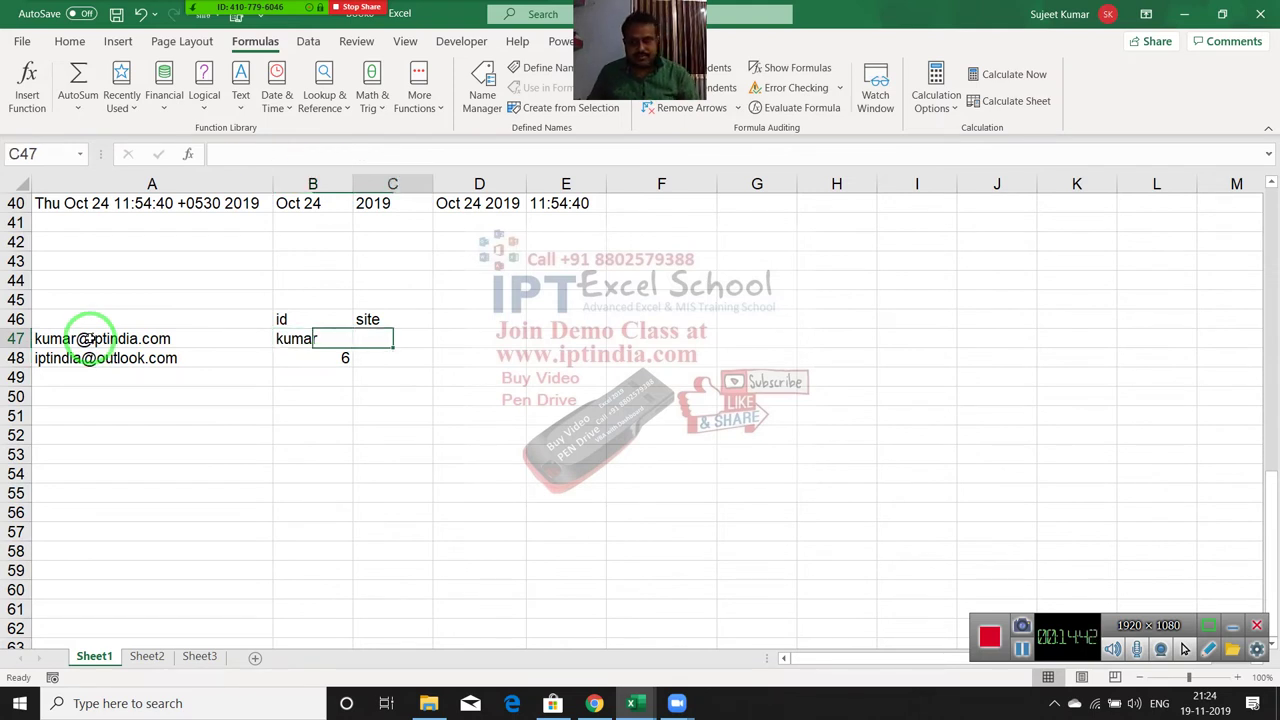
pyautogui.write('=ri')
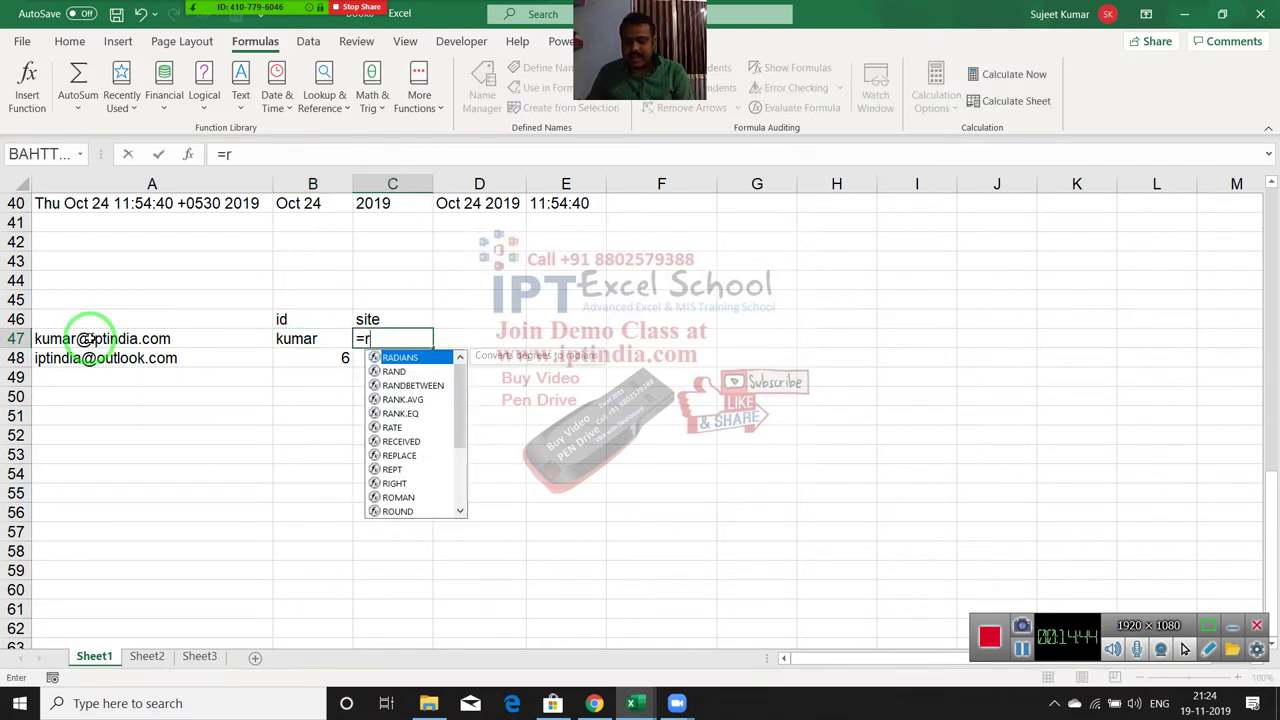
pyautogui.write('g')
pyautogui.press('Tab')
pyautogui.press('Left')
pyautogui.press('Left')
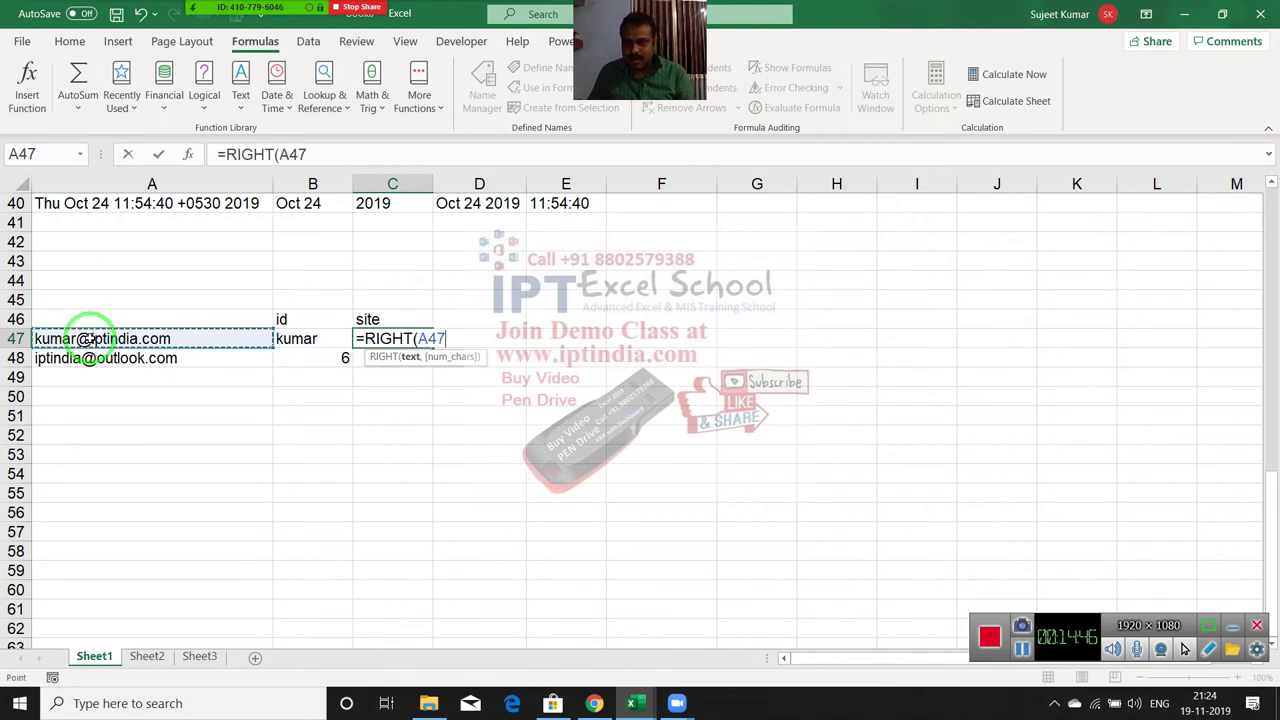
pyautogui.write(',')
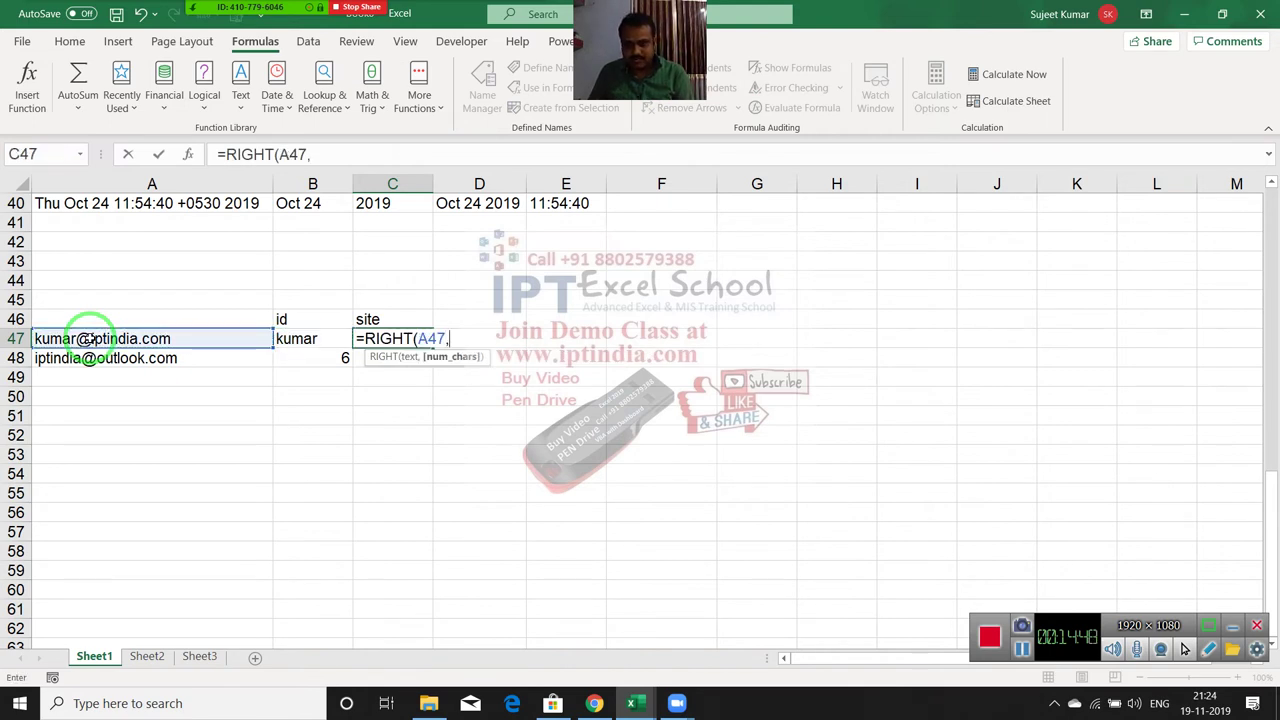
pyautogui.write('len')
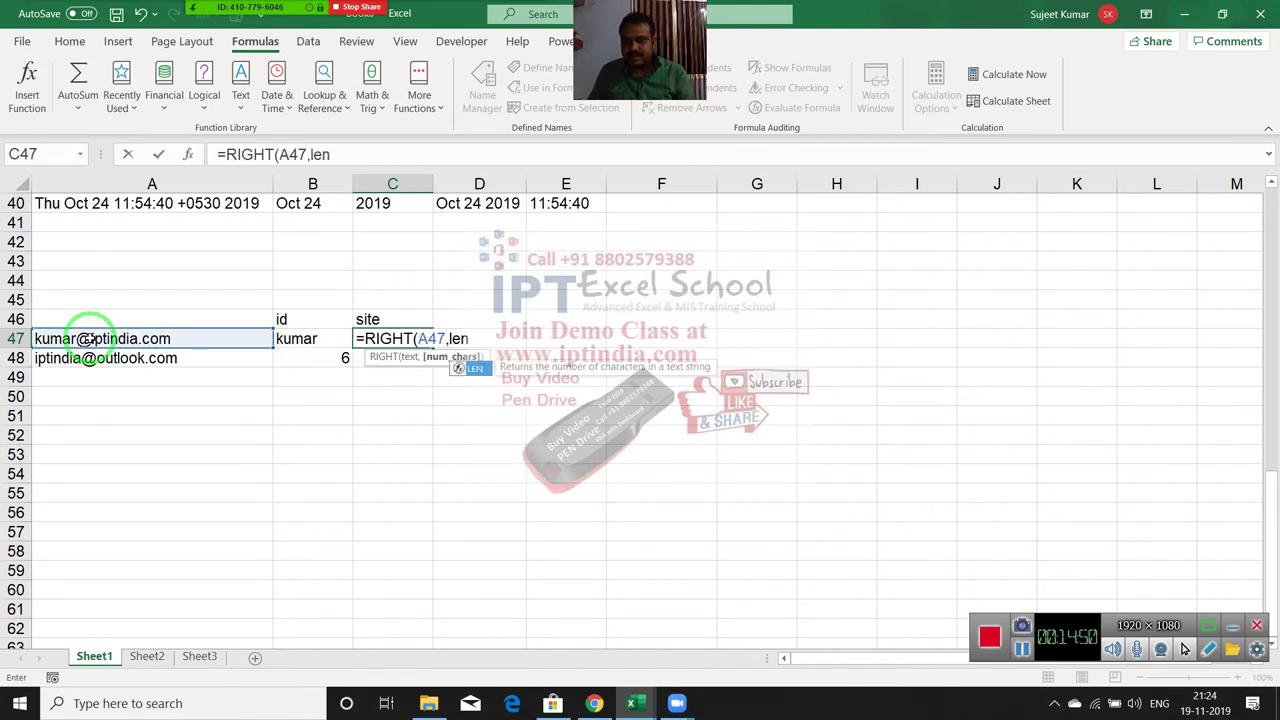
pyautogui.press('Tab')
pyautogui.click(50, 340)
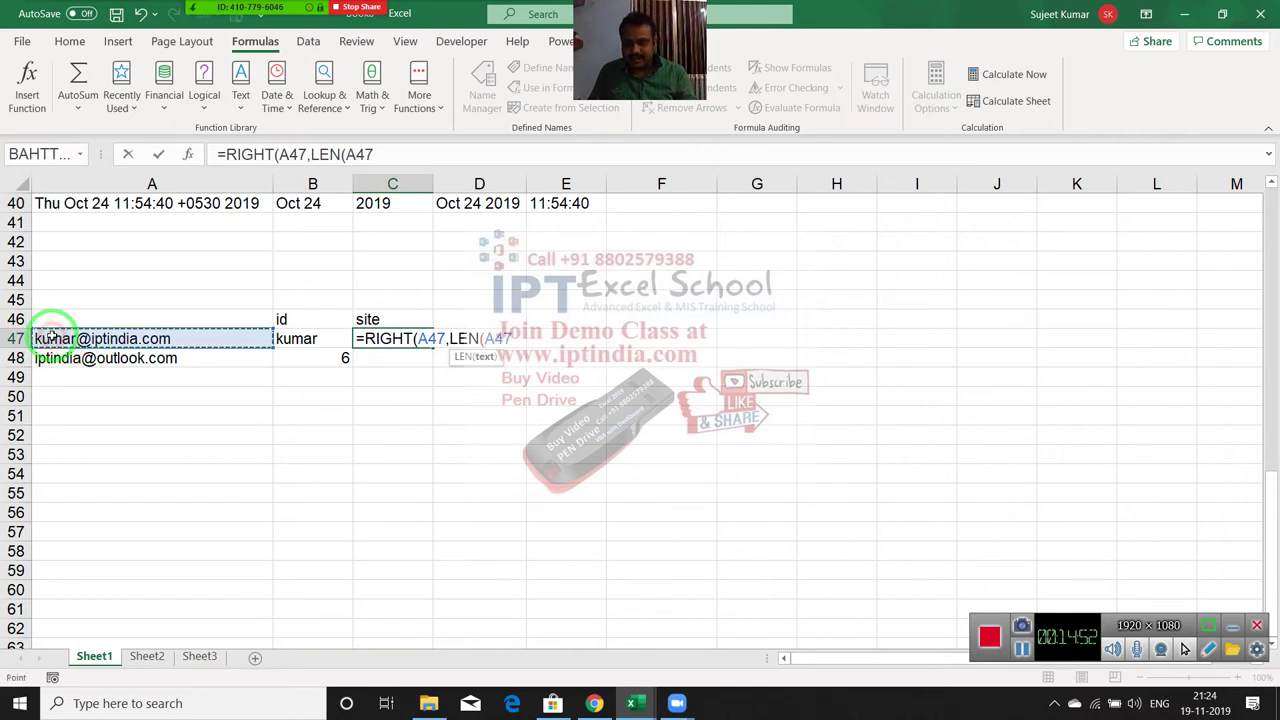
pyautogui.write(')-')
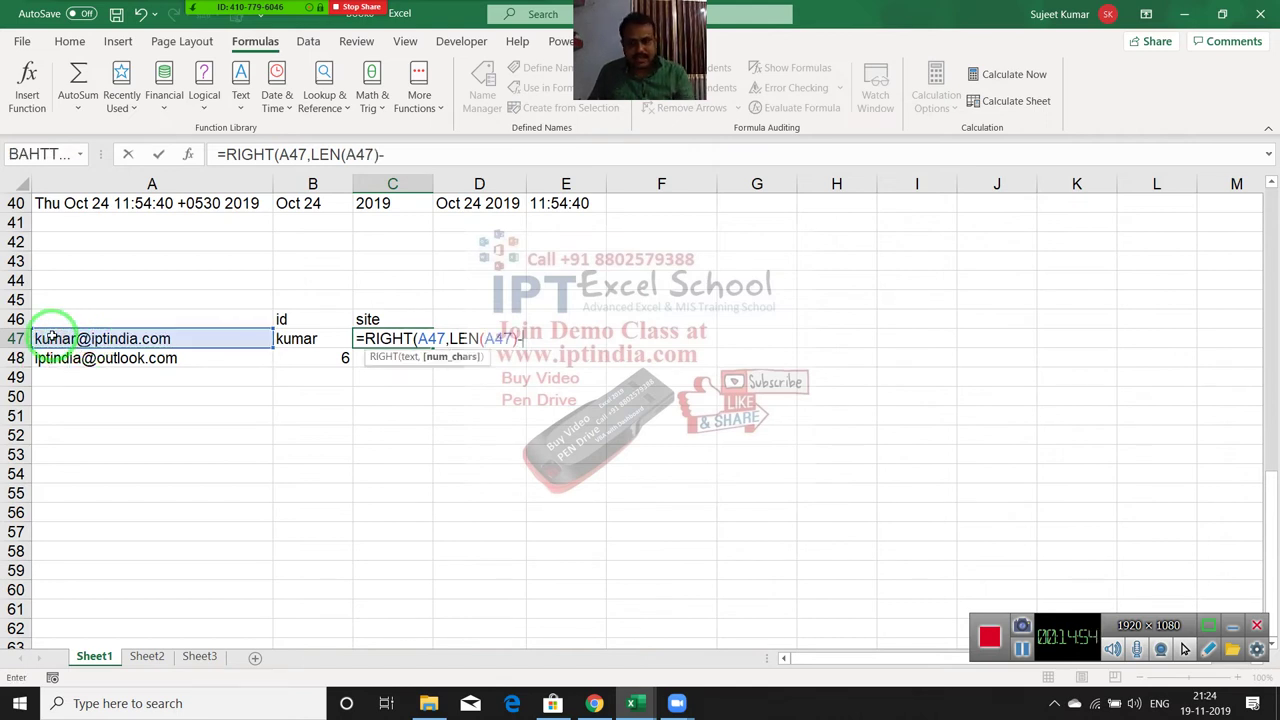
pyautogui.click(290, 357)
pyautogui.press('Return')
pyautogui.press('Return')
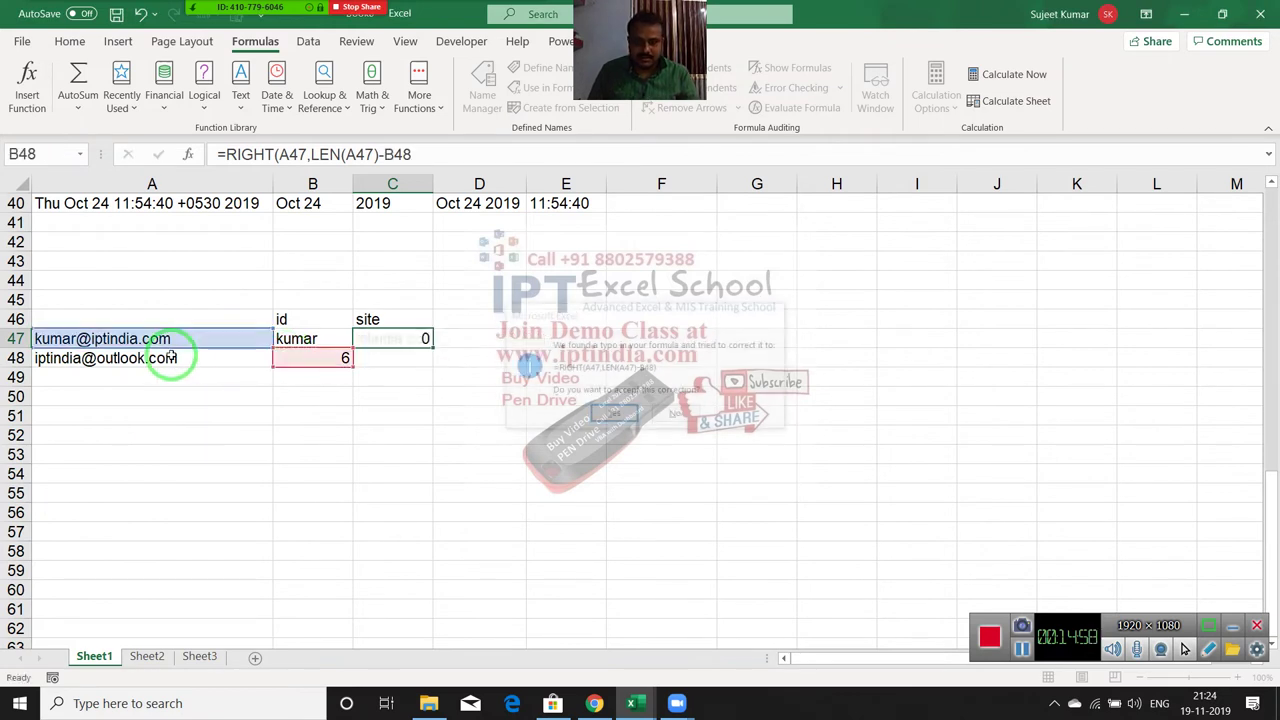
# Step: Test the formulas by lengthening the address in A47, then undo the edit
pyautogui.click(343, 339)
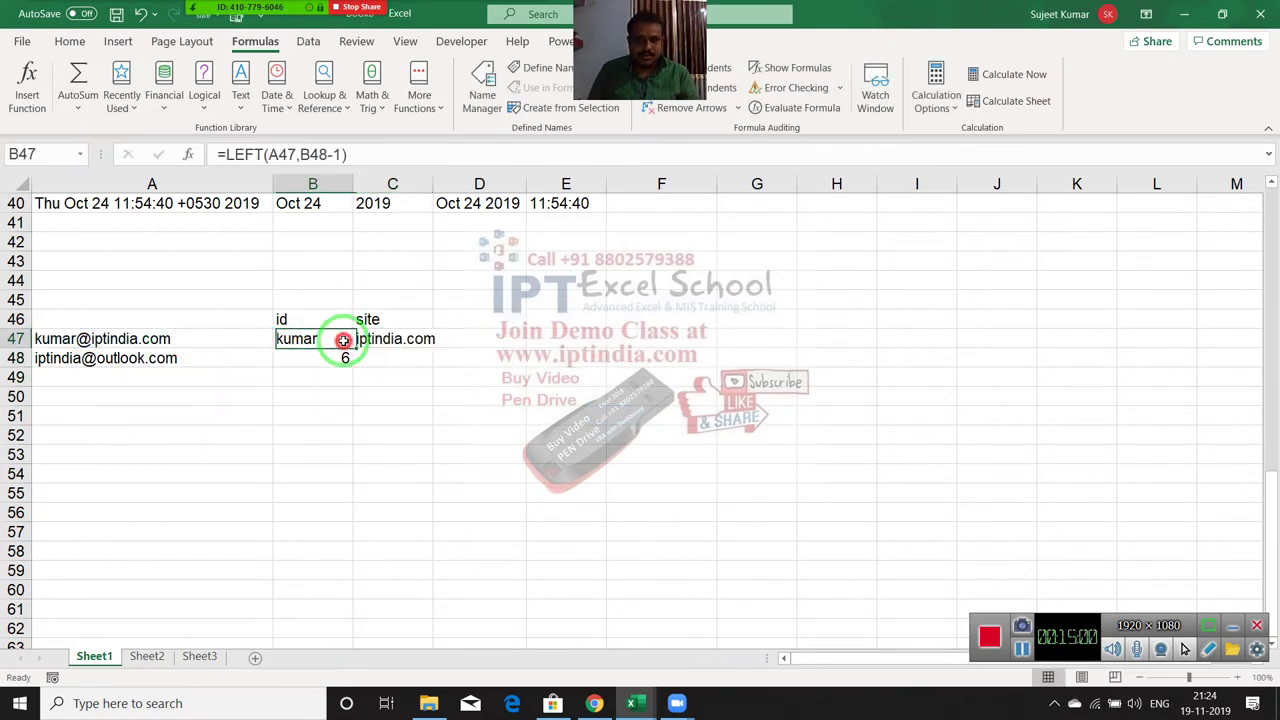
pyautogui.click(369, 340)
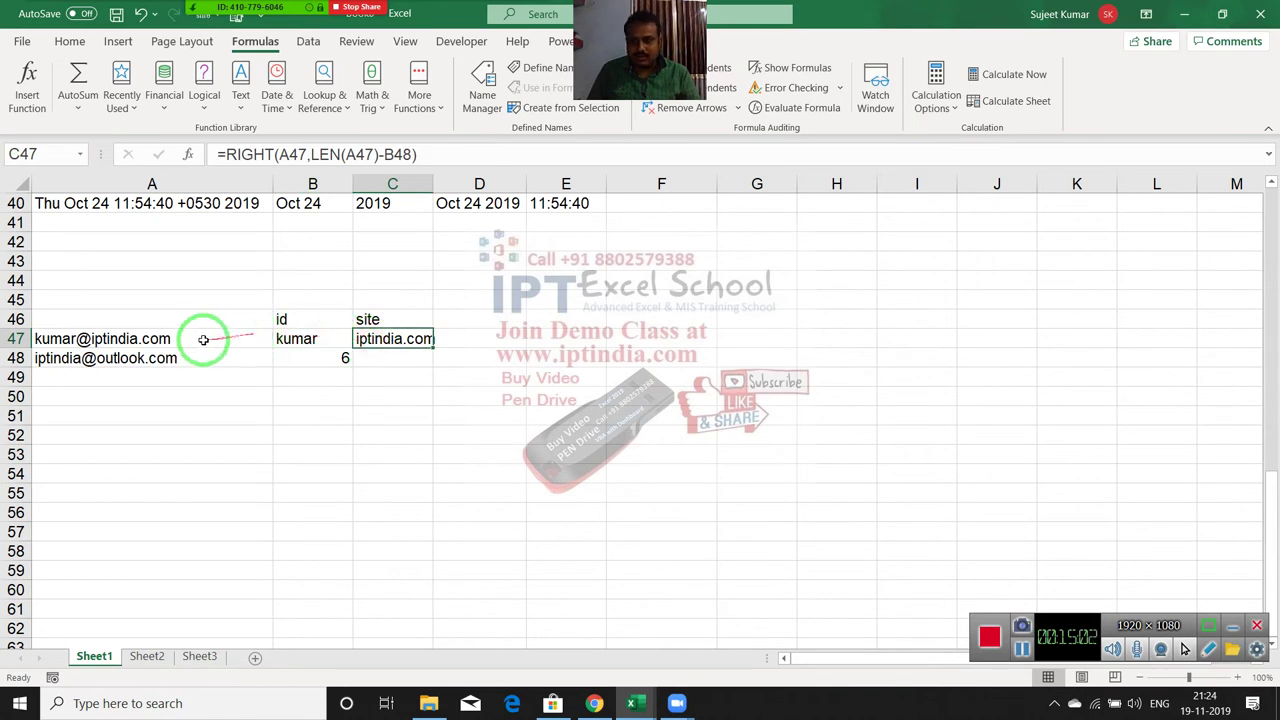
pyautogui.click(152, 334)
pyautogui.doubleClick(38, 338)
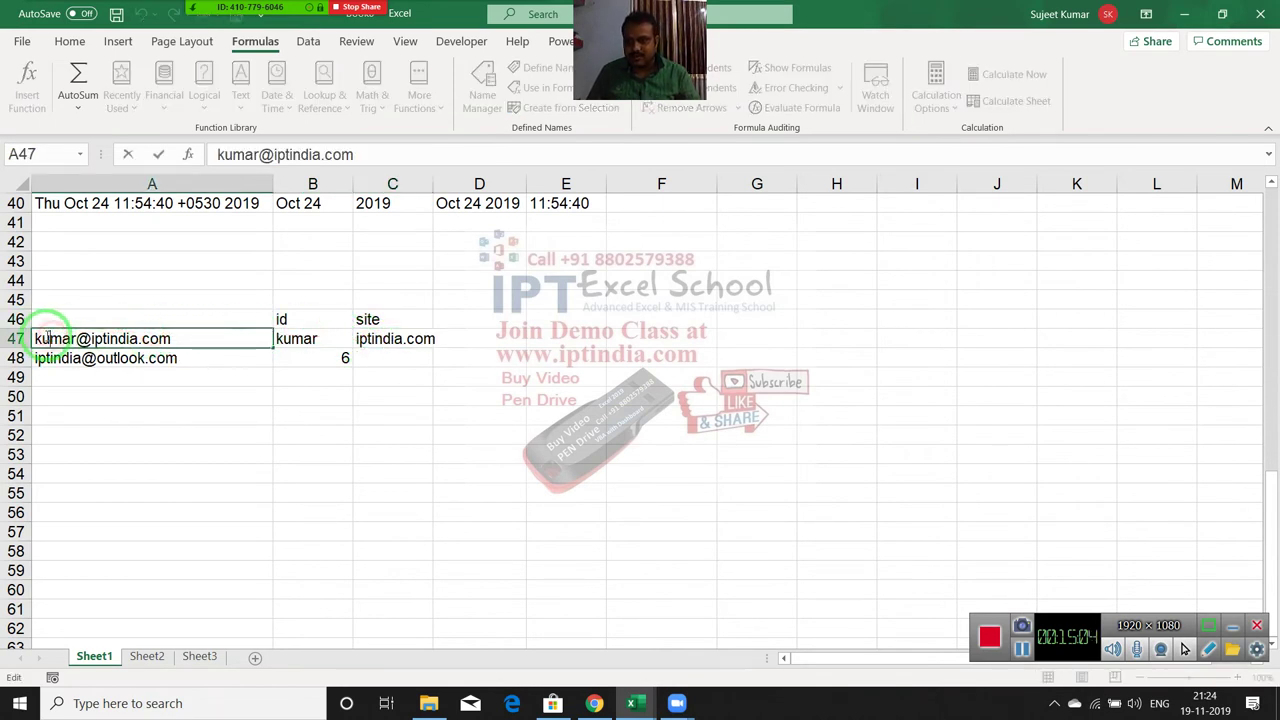
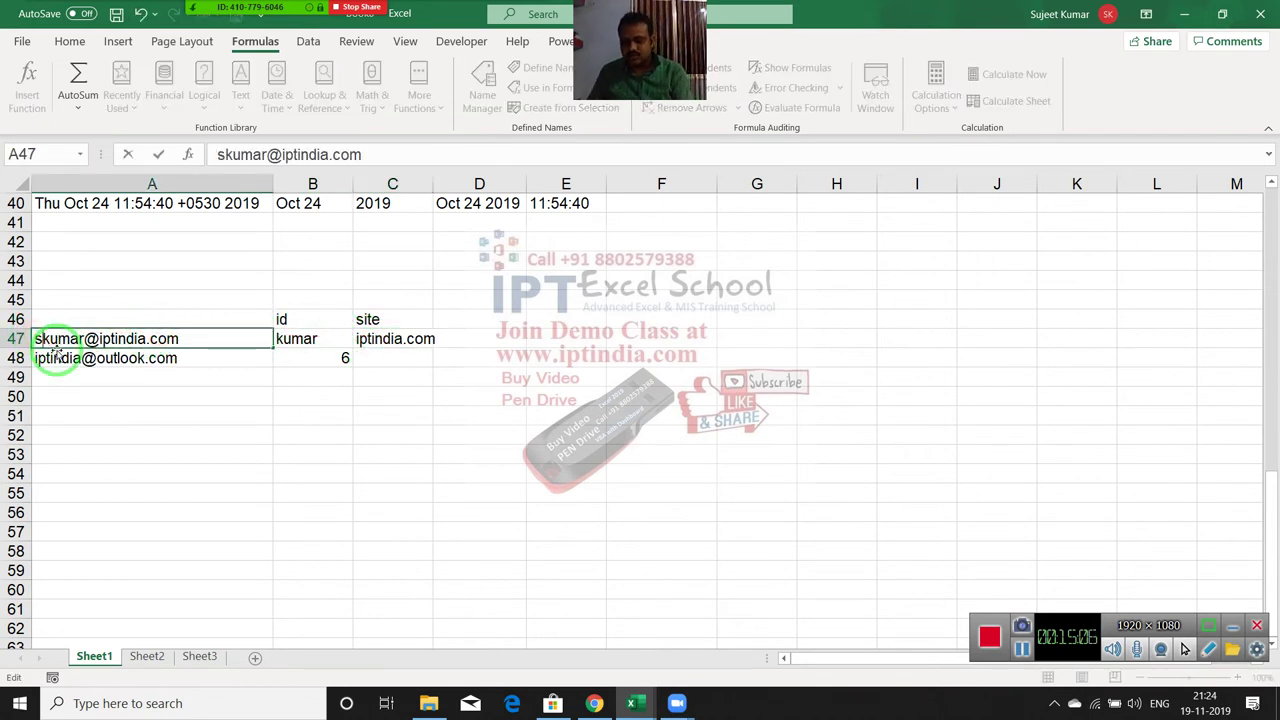
pyautogui.press('Return')
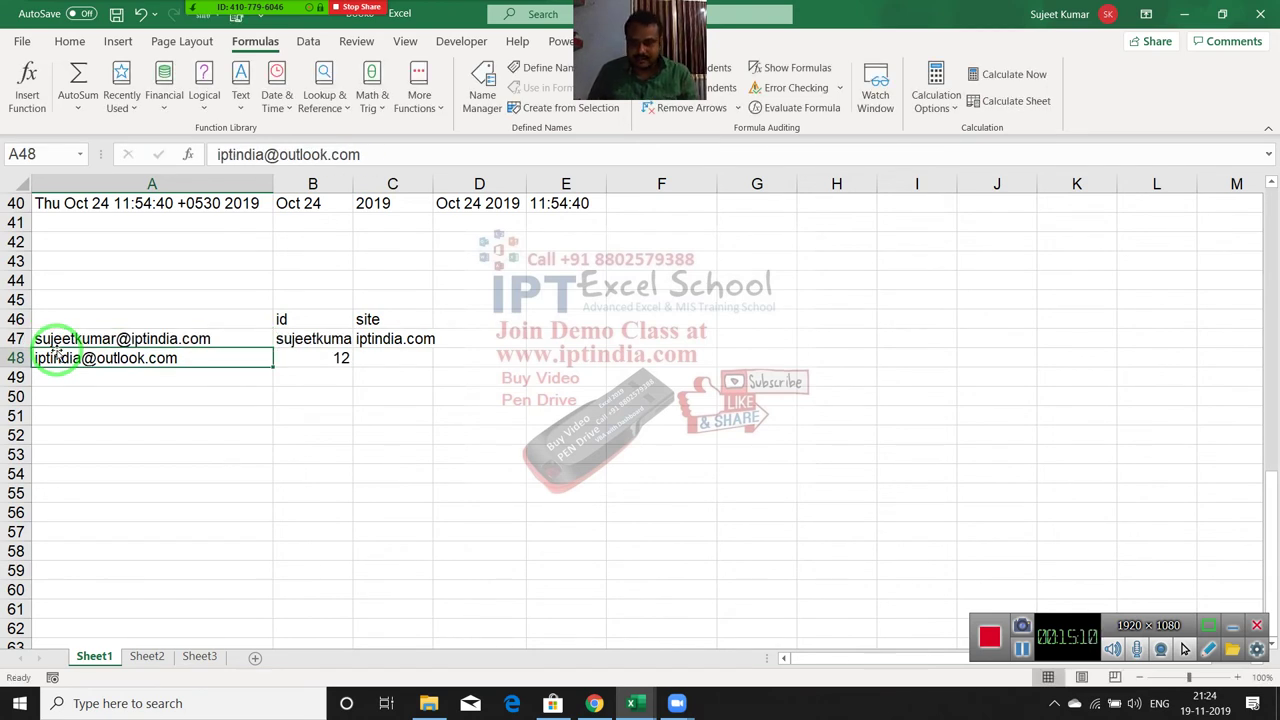
pyautogui.hotkey('ctrl', 'z')
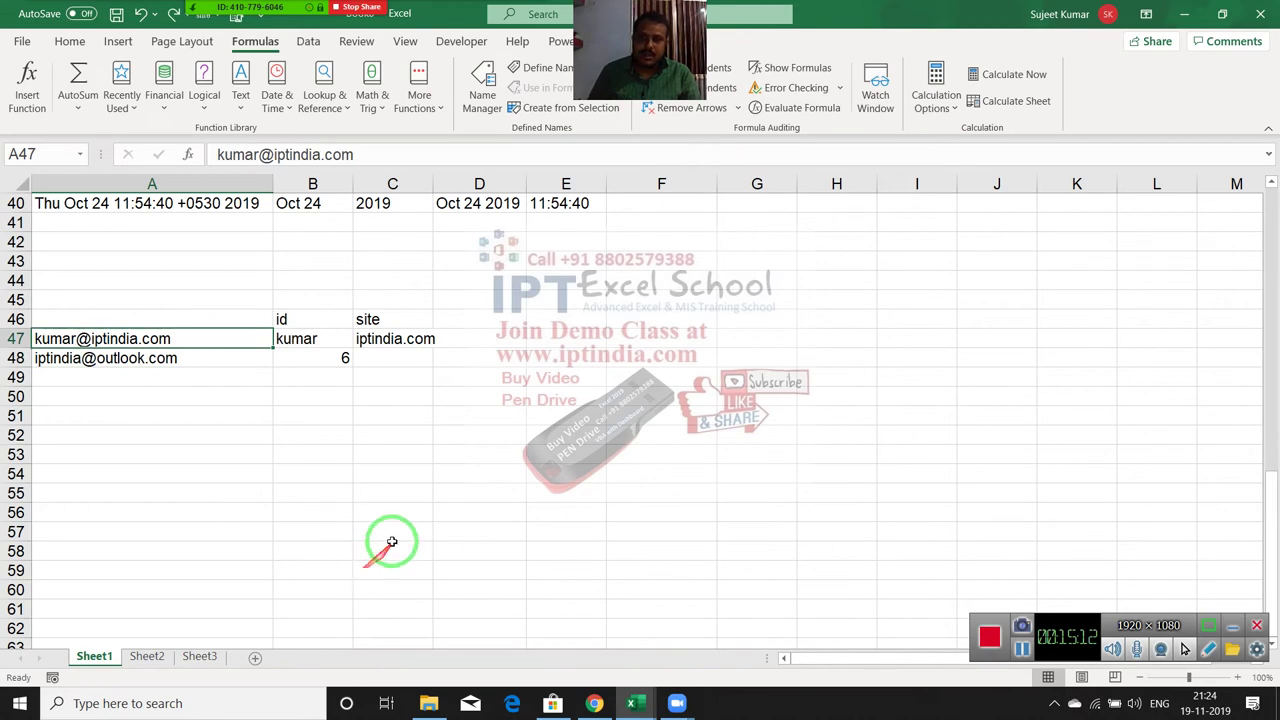
pyautogui.click(302, 338)
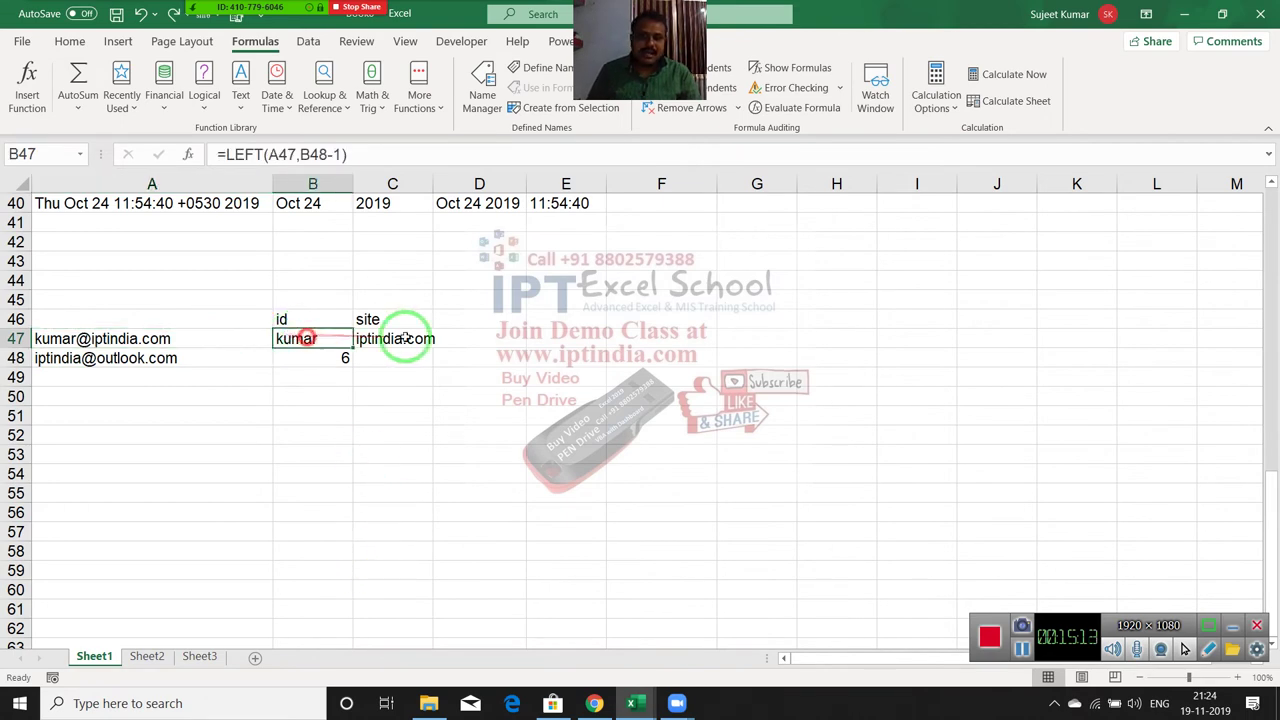
pyautogui.click(346, 358)
pyautogui.scroll(5, 343, 359)
# Step: Review the earlier MID, year and date formulas and B48's FIND formula without changes
pyautogui.scroll(8, 339, 360)
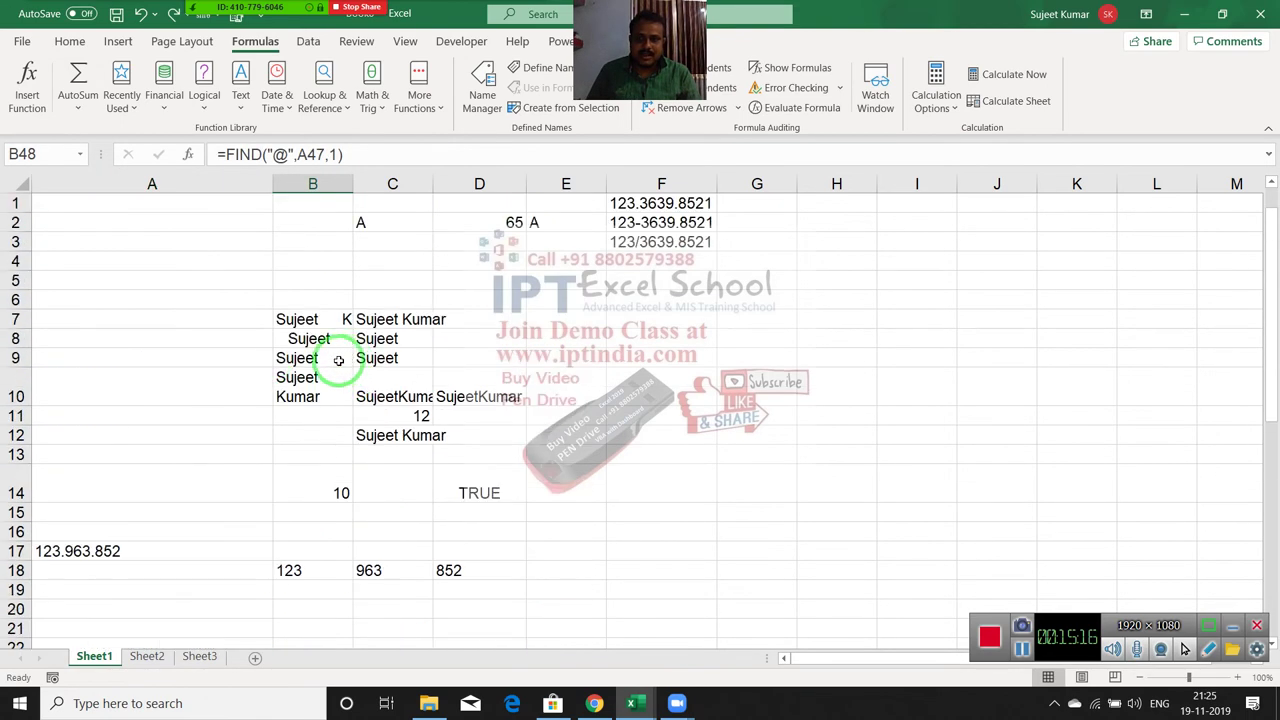
pyautogui.scroll(-2, 194, 423)
pyautogui.scroll(-5, 194, 423)
pyautogui.click(312, 280)
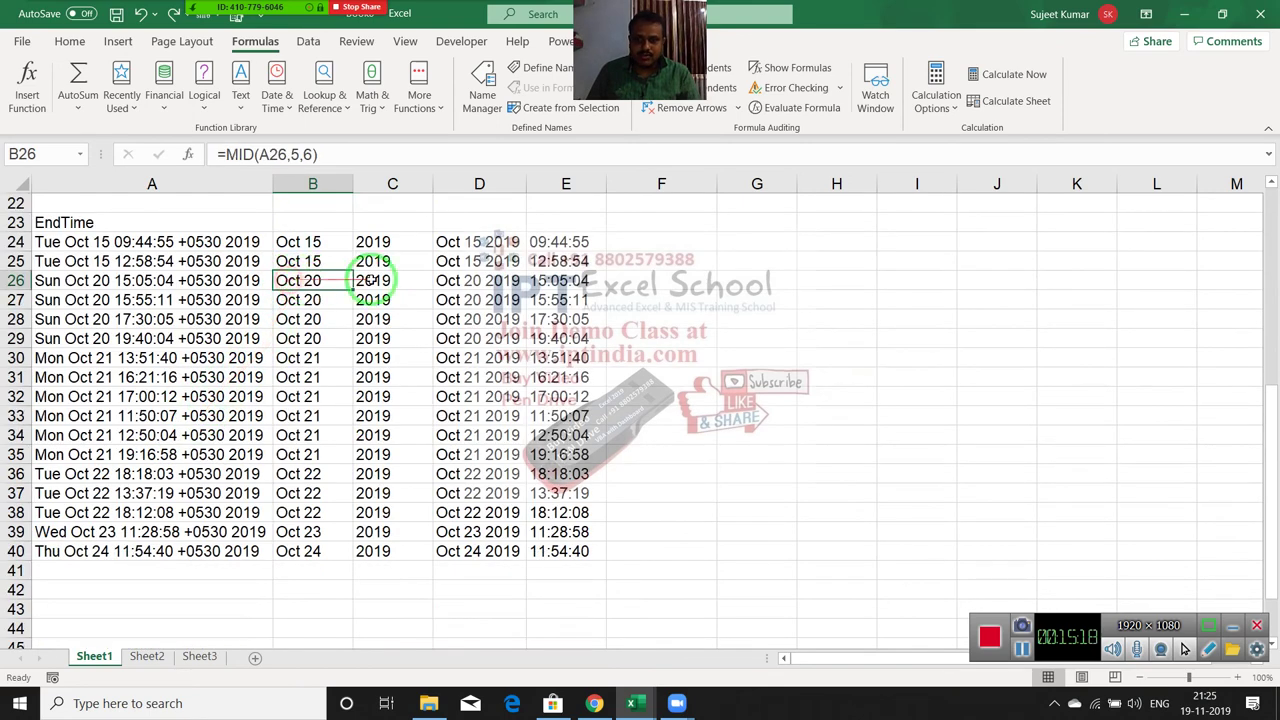
pyautogui.click(370, 280)
pyautogui.click(478, 300)
pyautogui.scroll(-5, 510, 340)
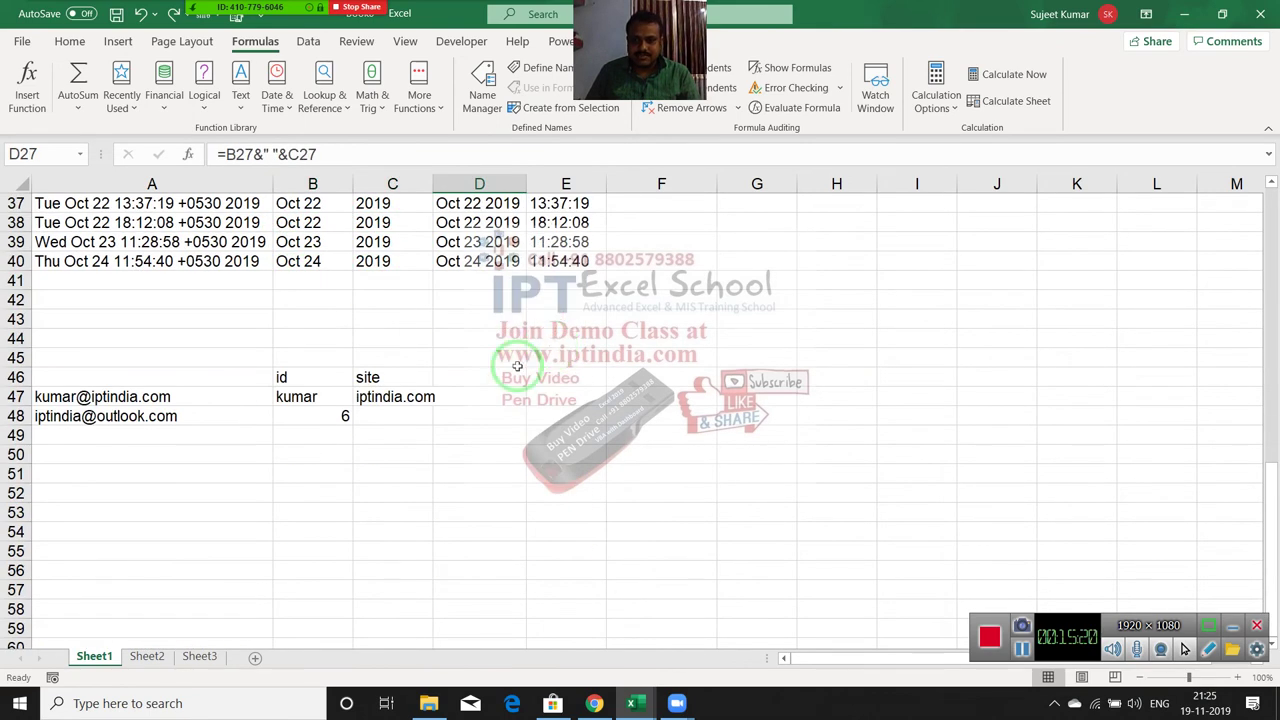
pyautogui.click(318, 416)
pyautogui.click(226, 155)
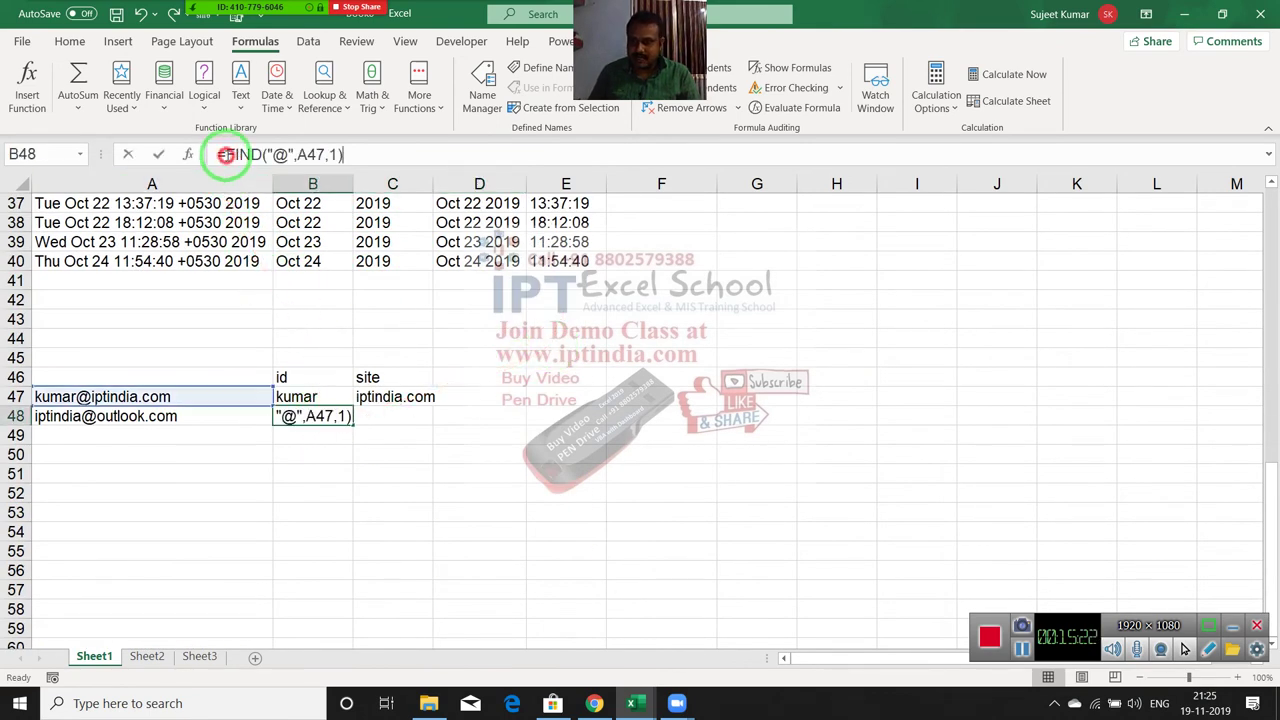
pyautogui.press('Escape')
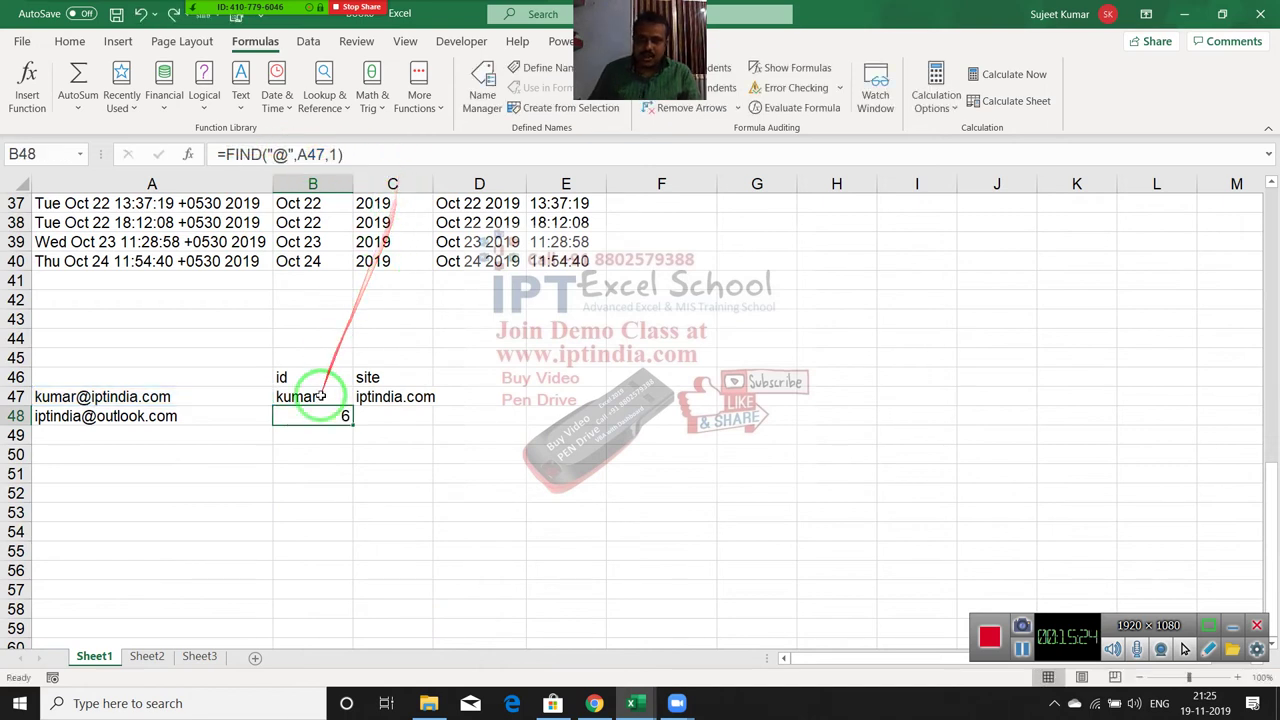
# Step: Replace the B48 reference in B47 and C47 with FIND("@",A47,1), then clear B48
pyautogui.click(318, 396)
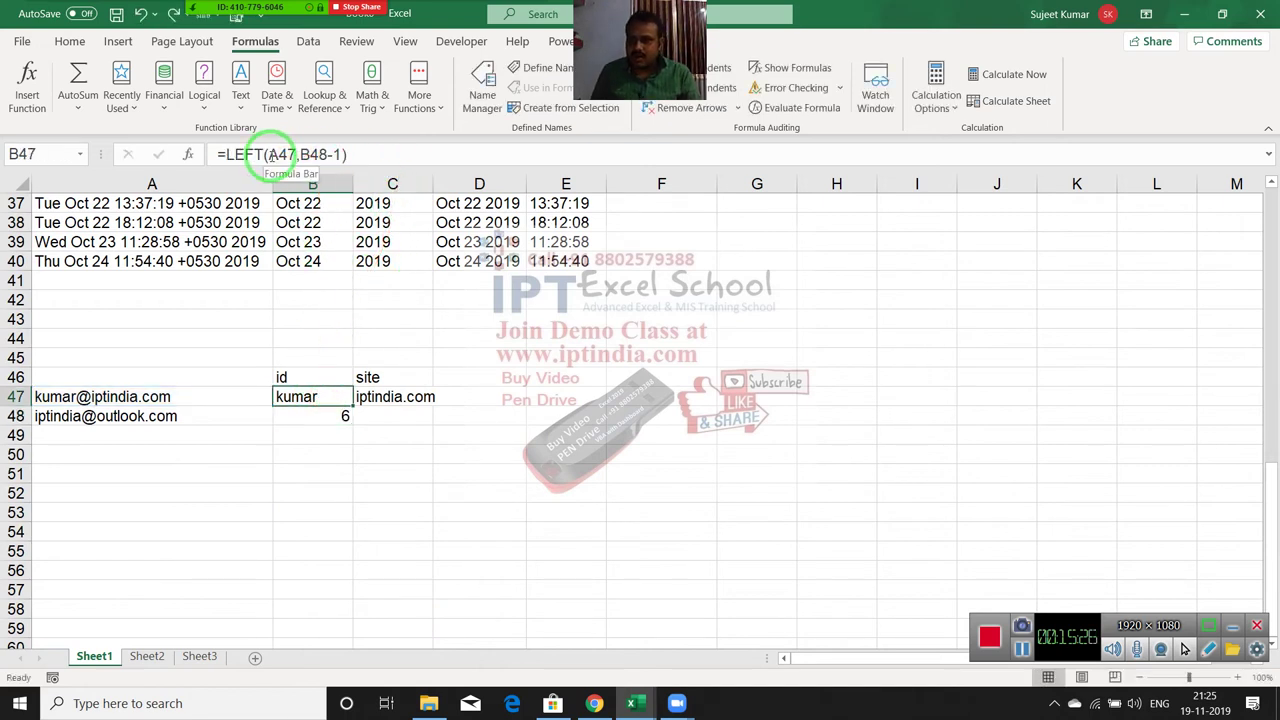
pyautogui.doubleClick(313, 155)
pyautogui.write('FIND("@",A47,1)')
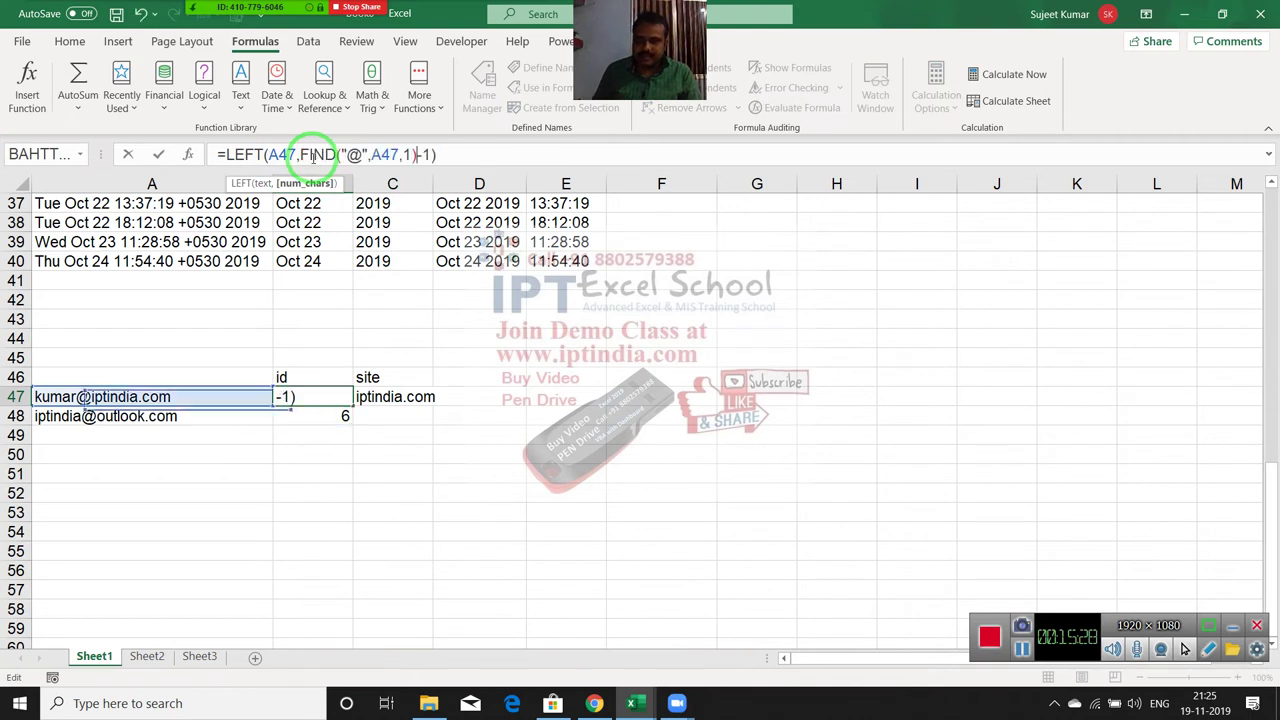
pyautogui.press('Return')
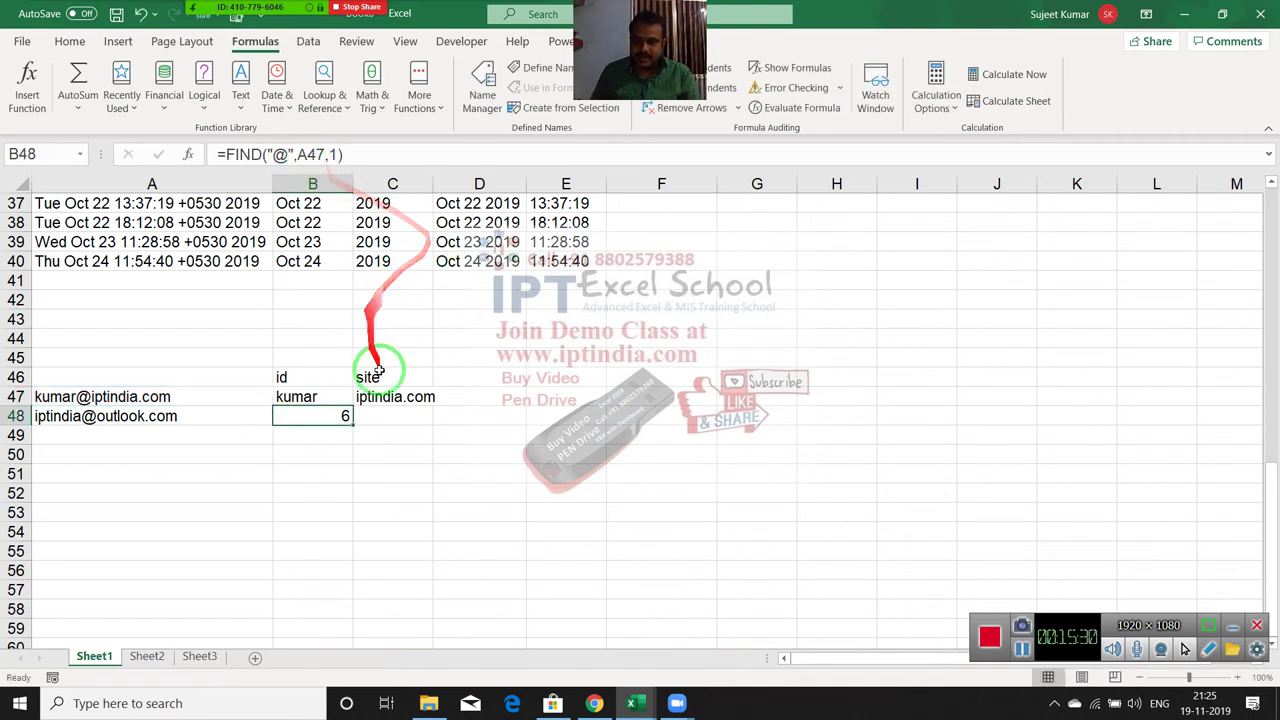
pyautogui.click(398, 396)
pyautogui.doubleClick(400, 155)
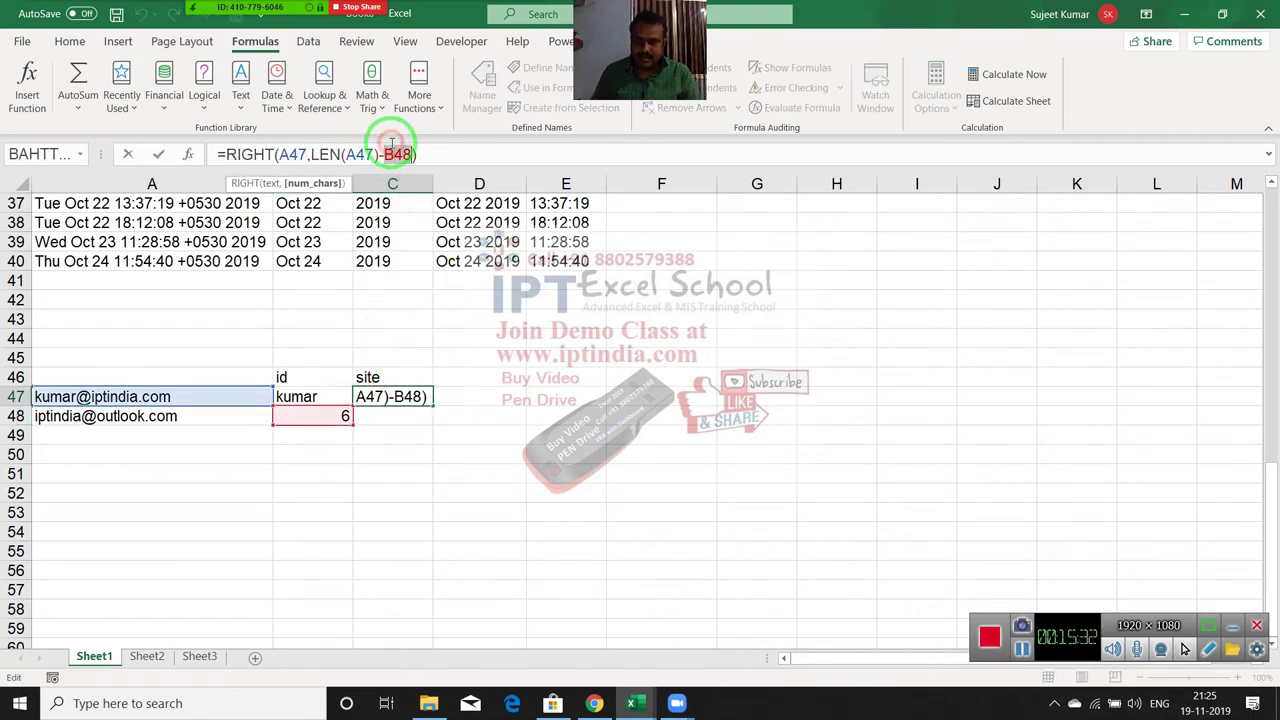
pyautogui.write('FIND("@",A47,1)')
pyautogui.press('Return')
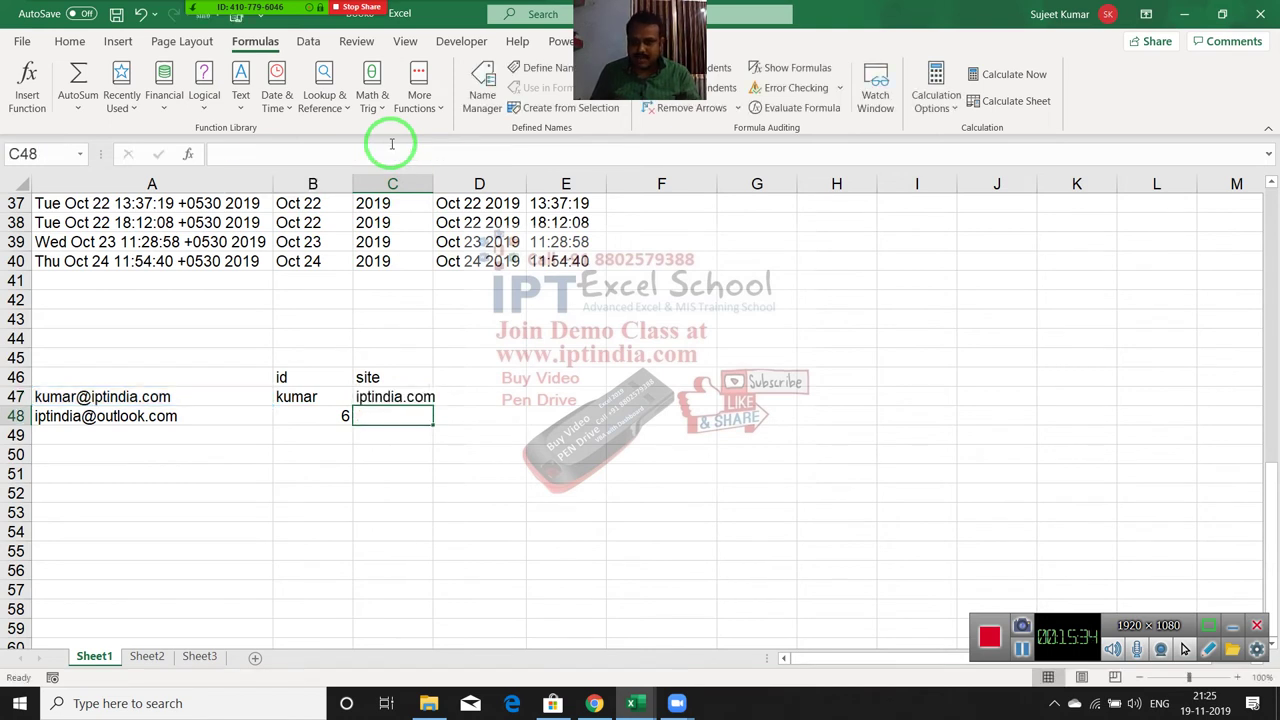
pyautogui.press('Left')
pyautogui.press('Delete')
pyautogui.press('Up')
# Step: Fill the B47:C47 id and site formulas down into row 48, then select A47
pyautogui.hotkey('shift', 'Right')
pyautogui.hotkey('shift', 'Down')
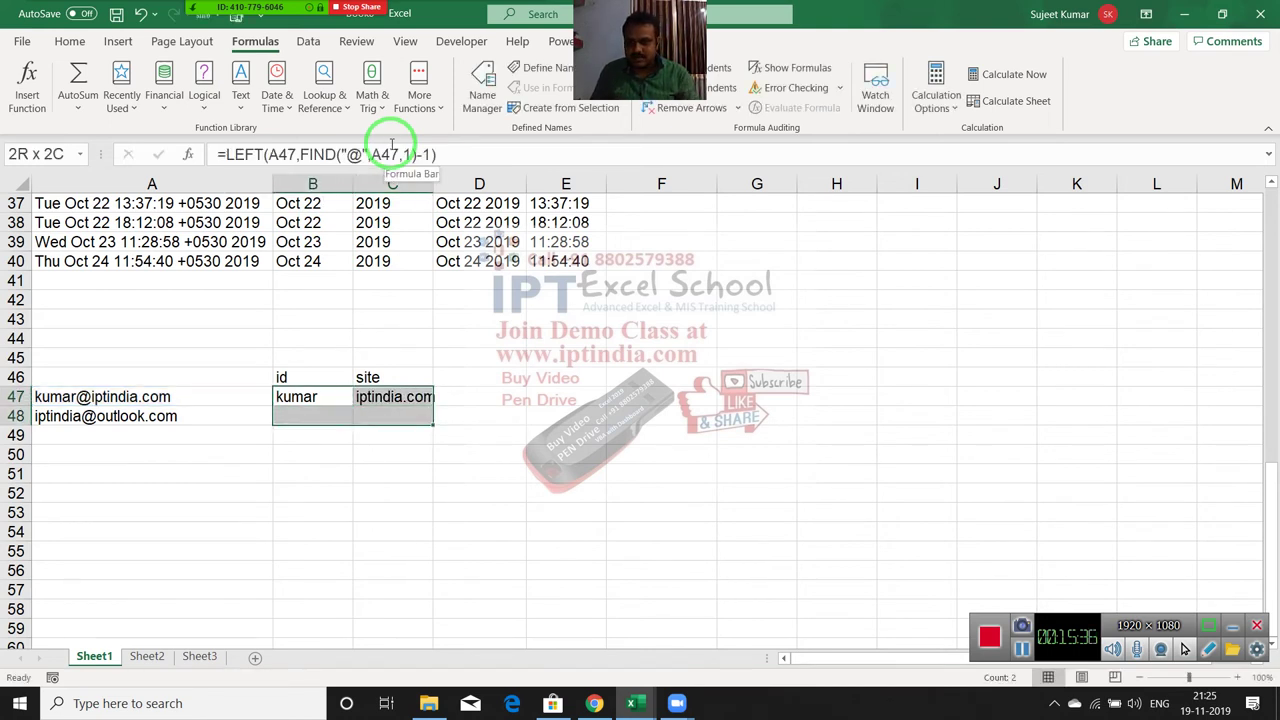
pyautogui.hotkey('ctrl', 'd')
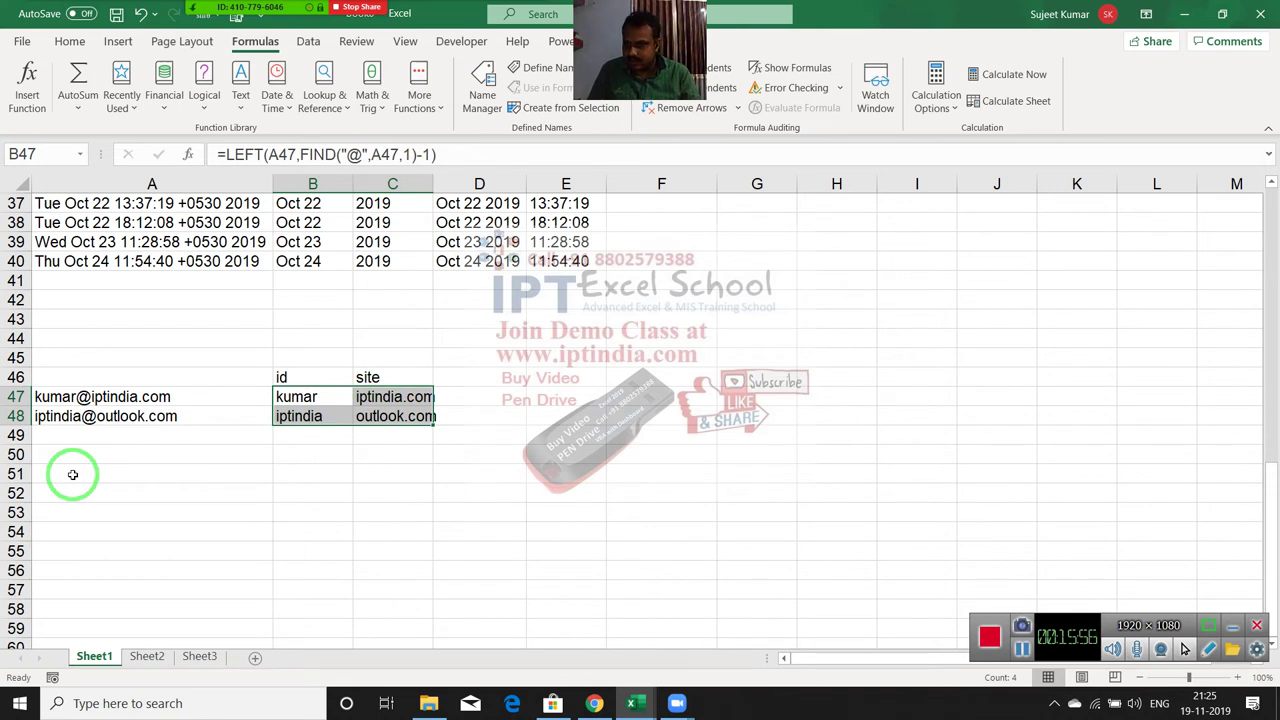
pyautogui.click(55, 397)
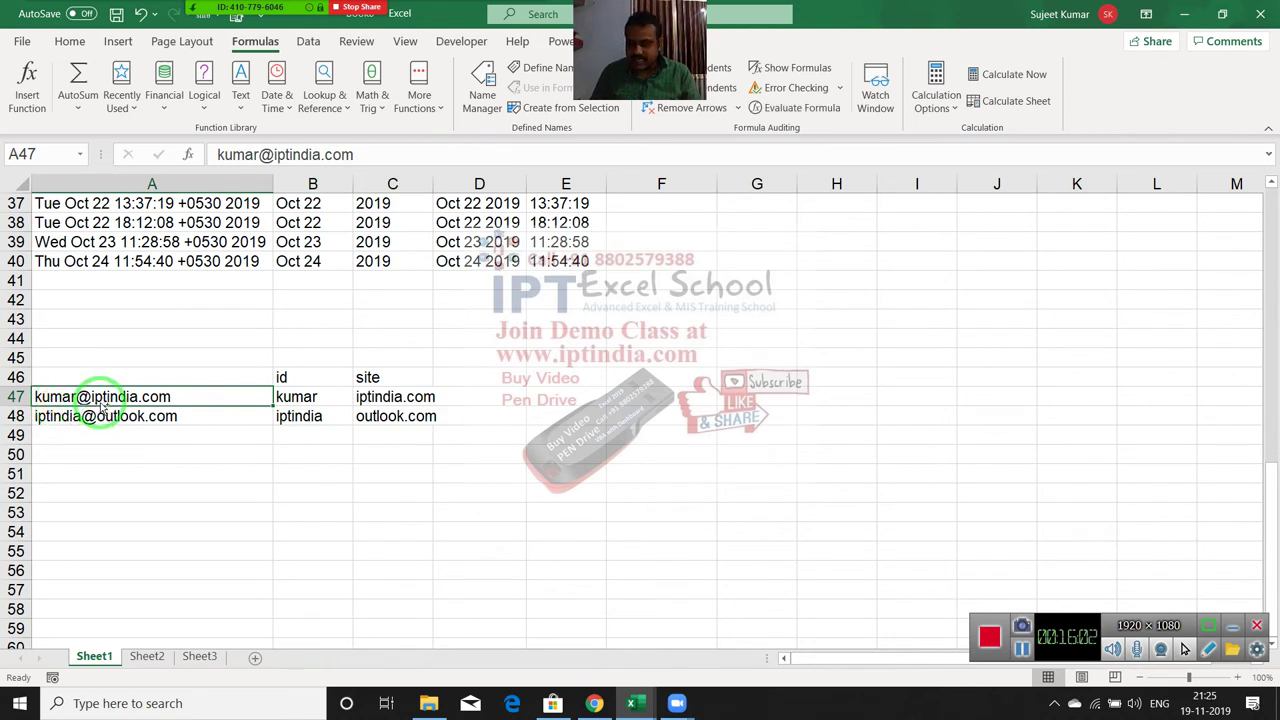
# Step: Copy the first e-mail address from A47 into F47
pyautogui.hotkey('ctrl', 'c')
pyautogui.click(665, 397)
pyautogui.hotkey('ctrl', 'v')
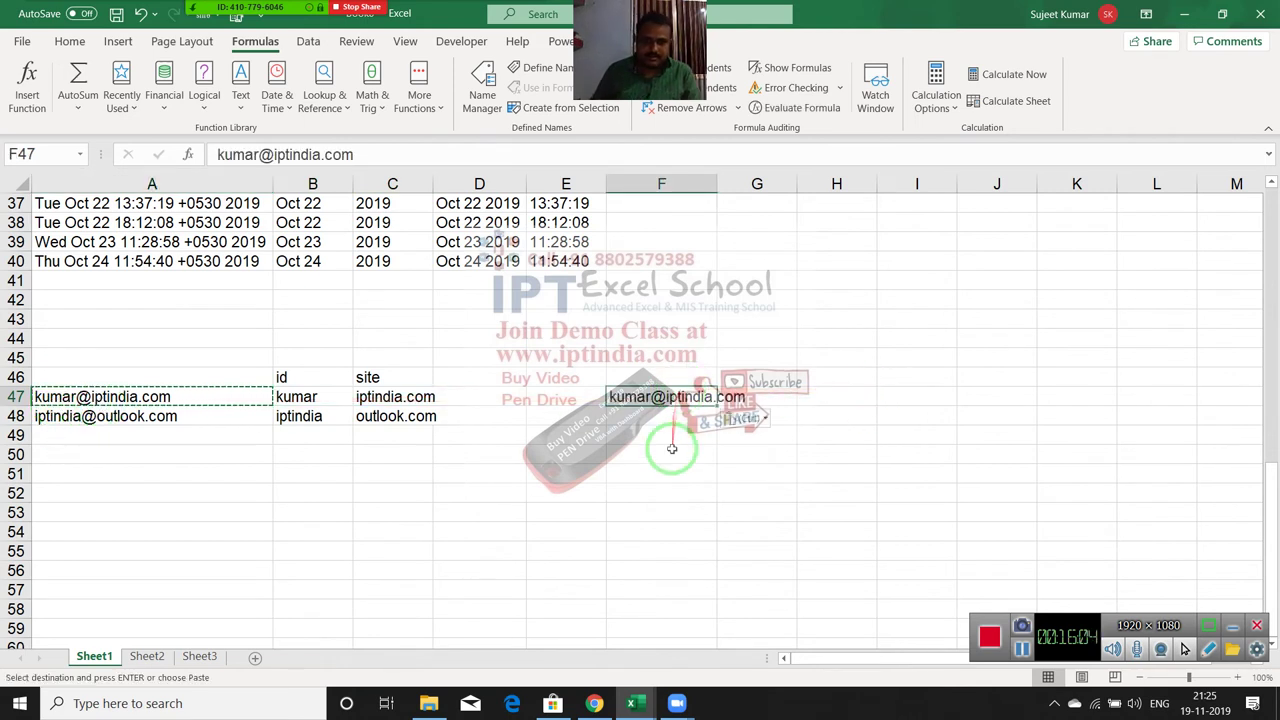
pyautogui.press('Escape')
pyautogui.click(672, 449)
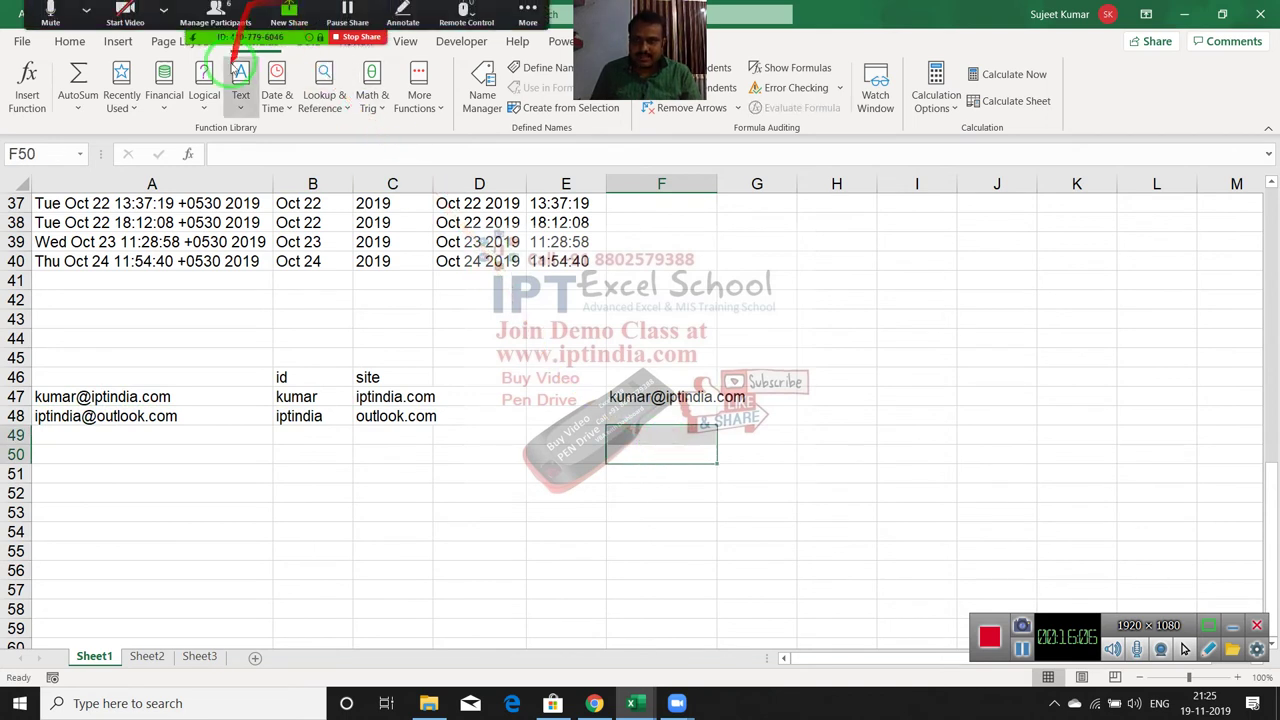
# Step: Make several drag selections around the copied address in column F
pyautogui.click(403, 14)
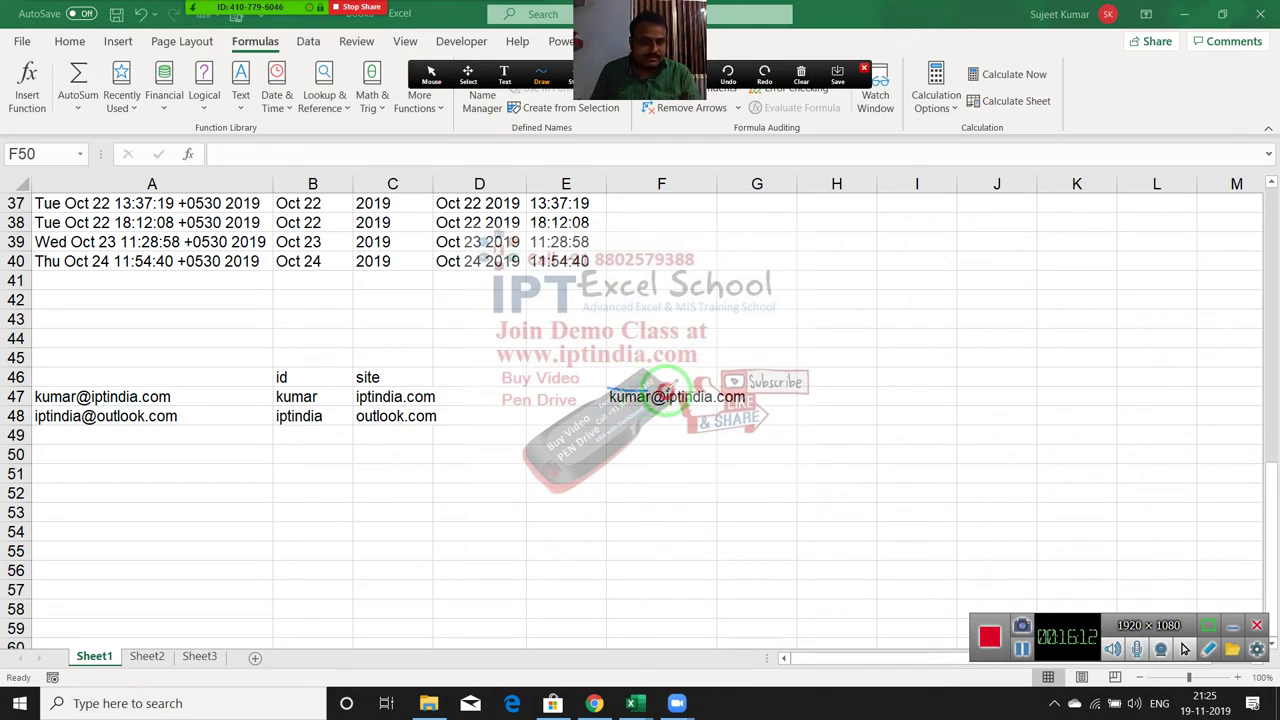
pyautogui.moveTo(663, 395); pyautogui.dragTo(703, 413)
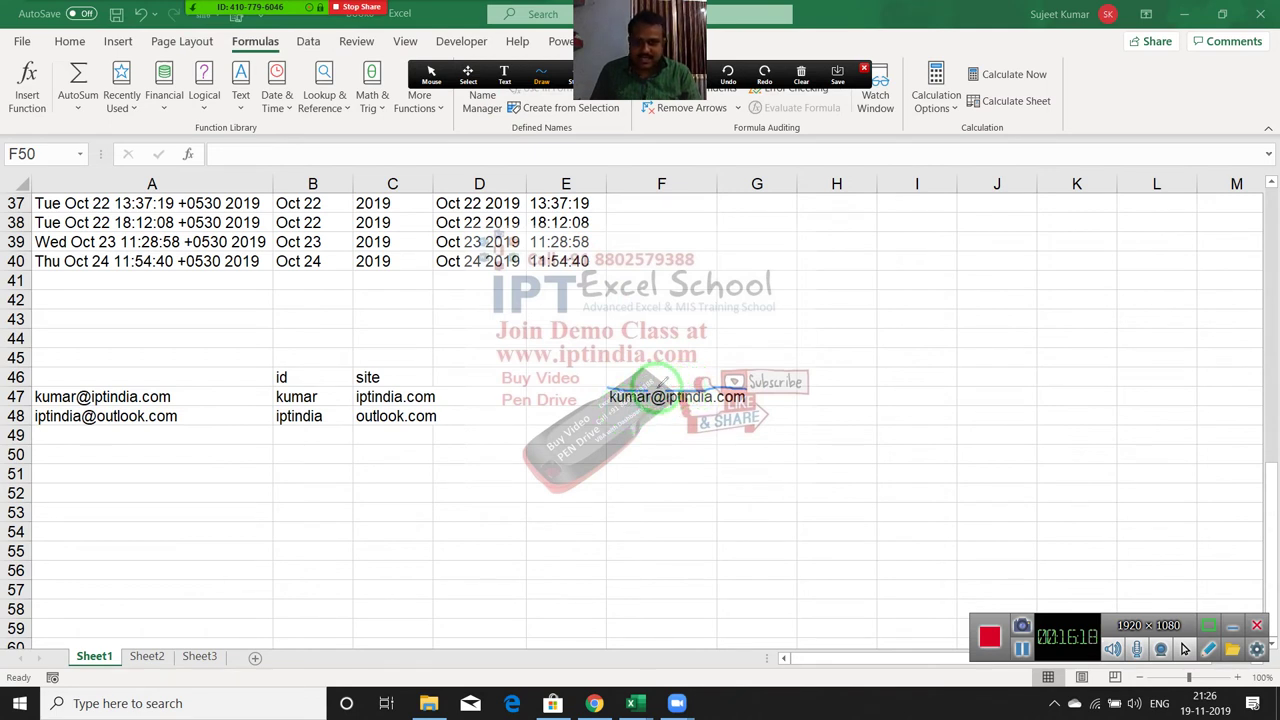
pyautogui.moveTo(657, 392); pyautogui.dragTo(660, 337)
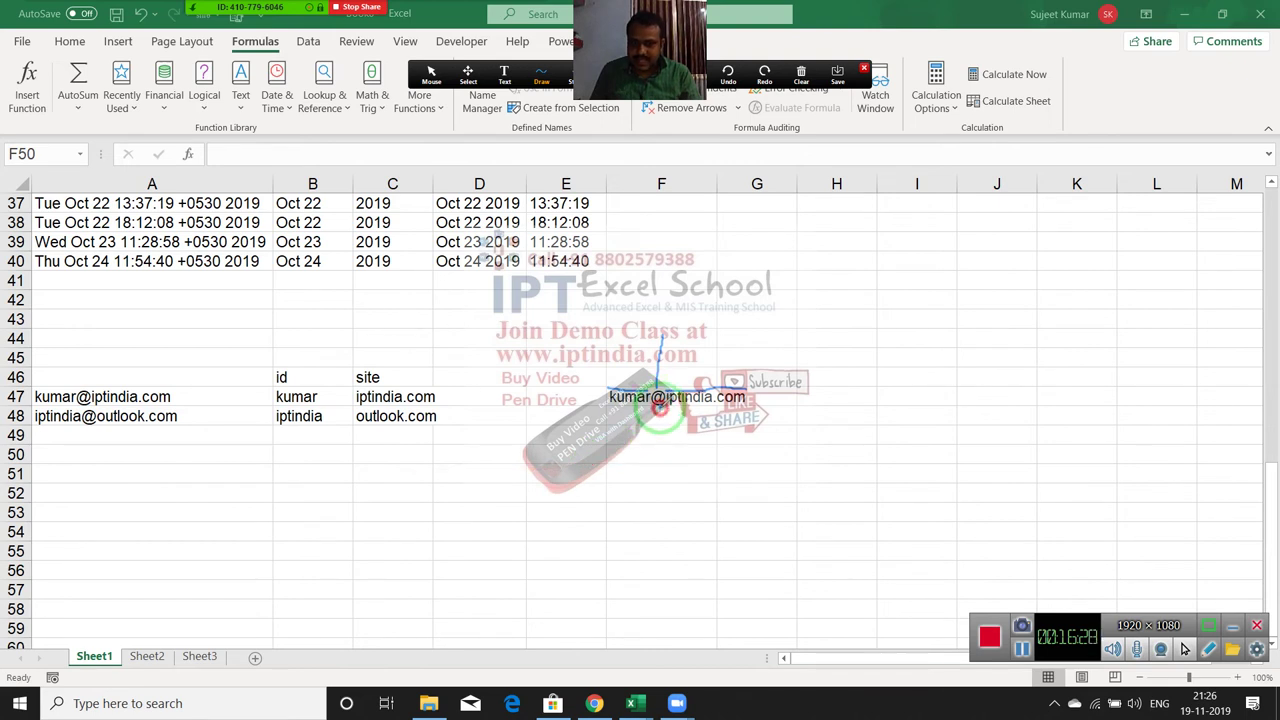
pyautogui.moveTo(659, 410)
pyautogui.mouseDown()
pyautogui.moveTo(660, 466)
pyautogui.moveTo(668, 453)
pyautogui.mouseUp()
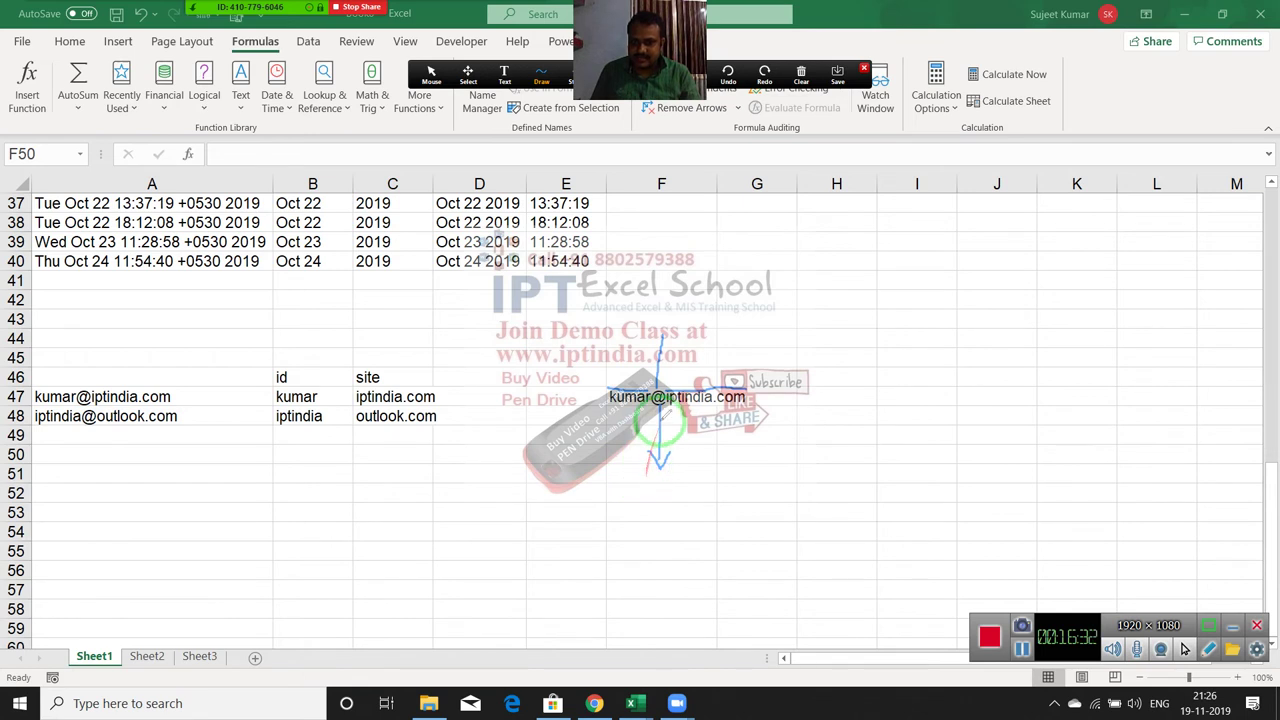
pyautogui.moveTo(657, 482); pyautogui.dragTo(681, 506)
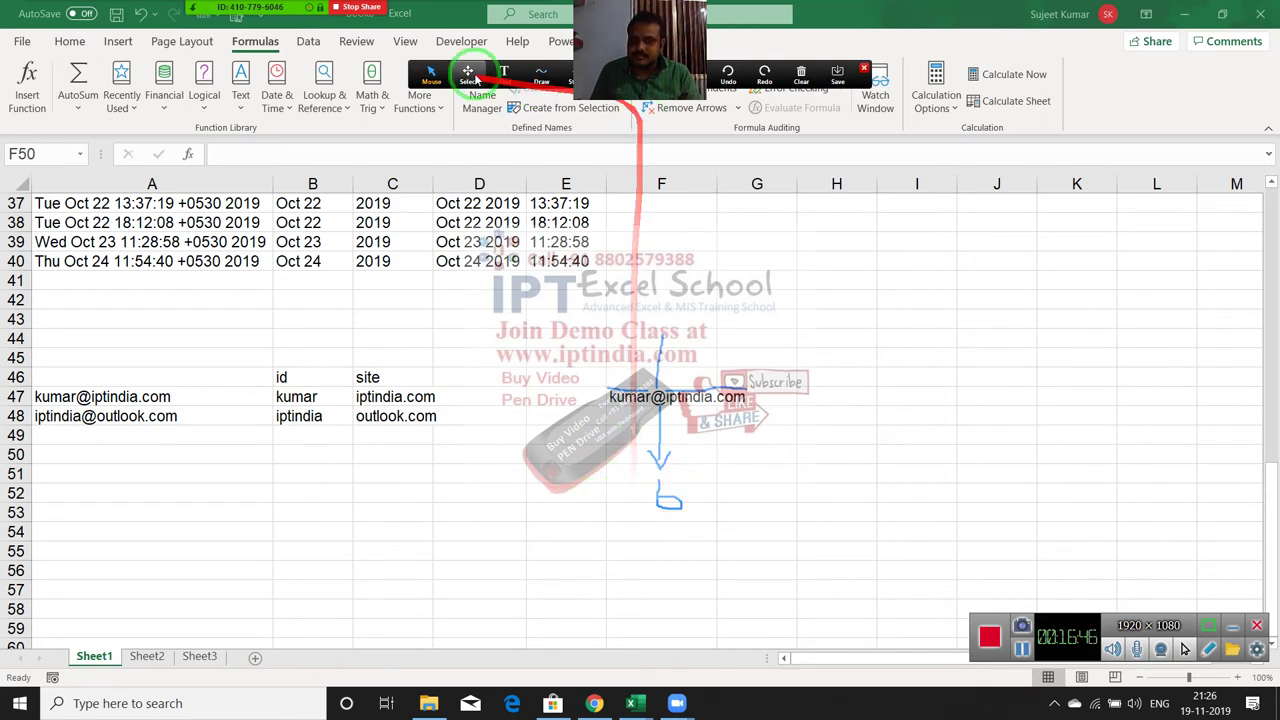
pyautogui.click(431, 75)
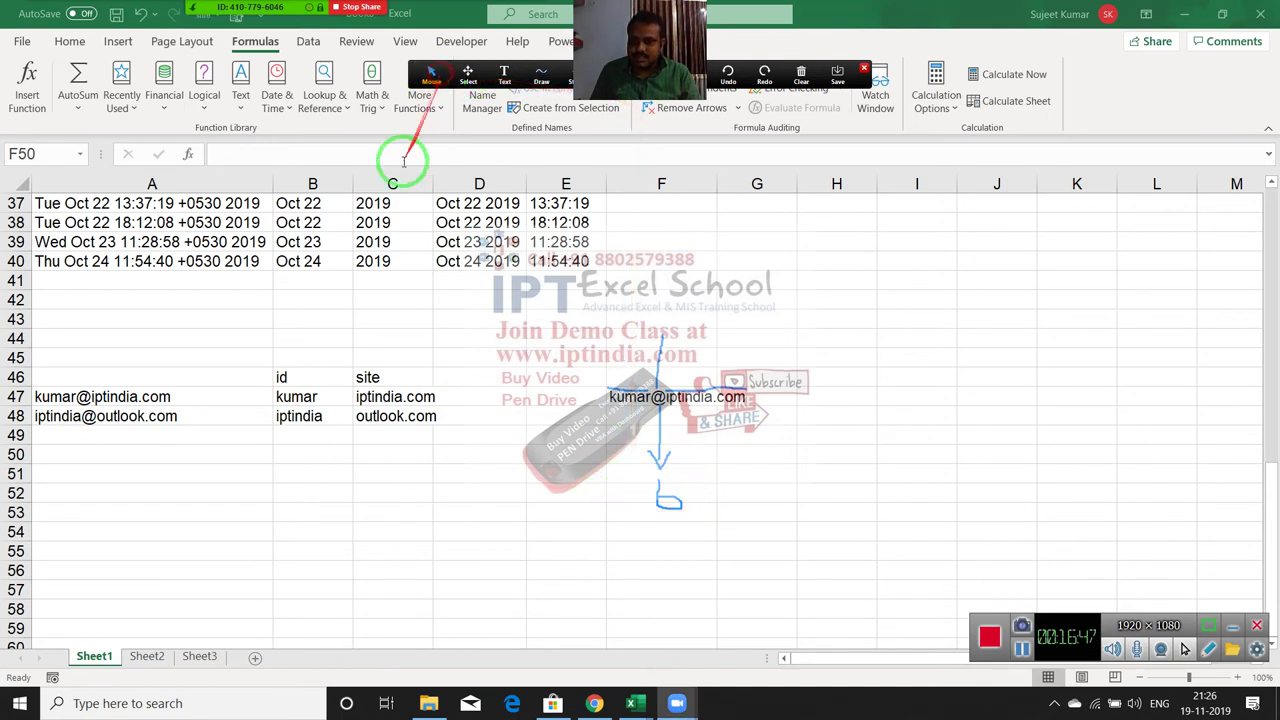
pyautogui.doubleClick(40, 397)
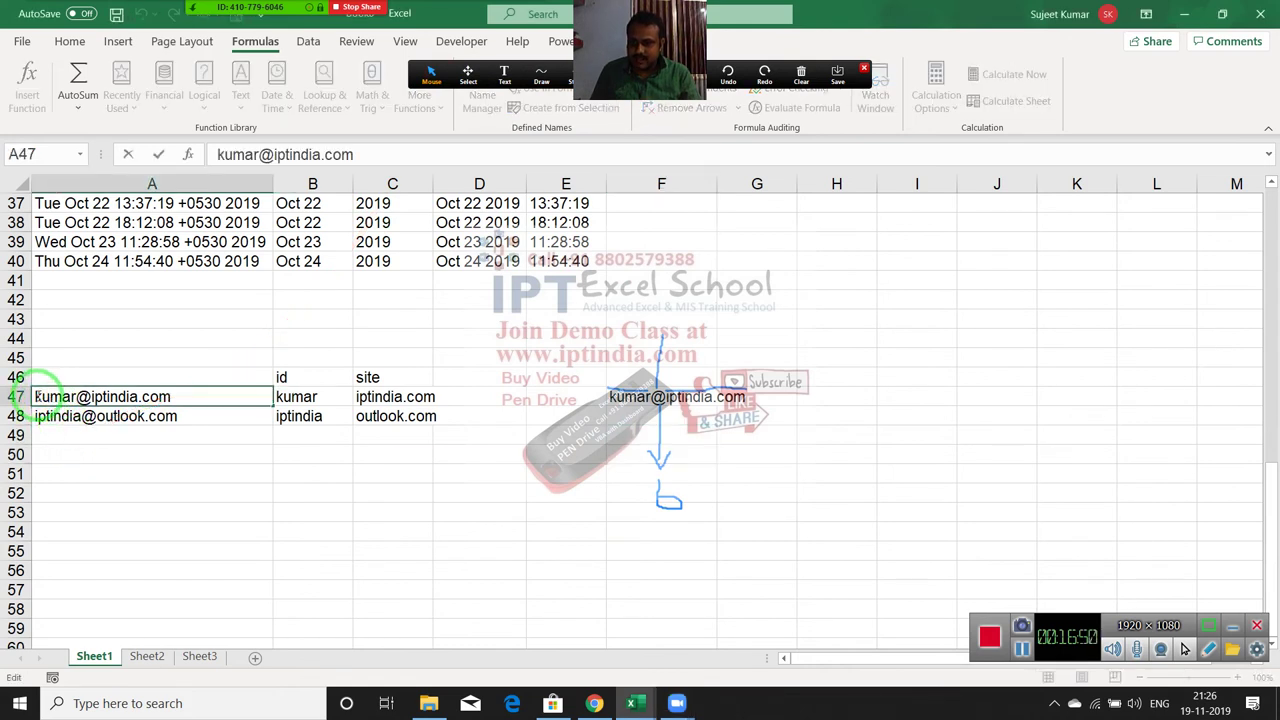
pyautogui.write('suje')
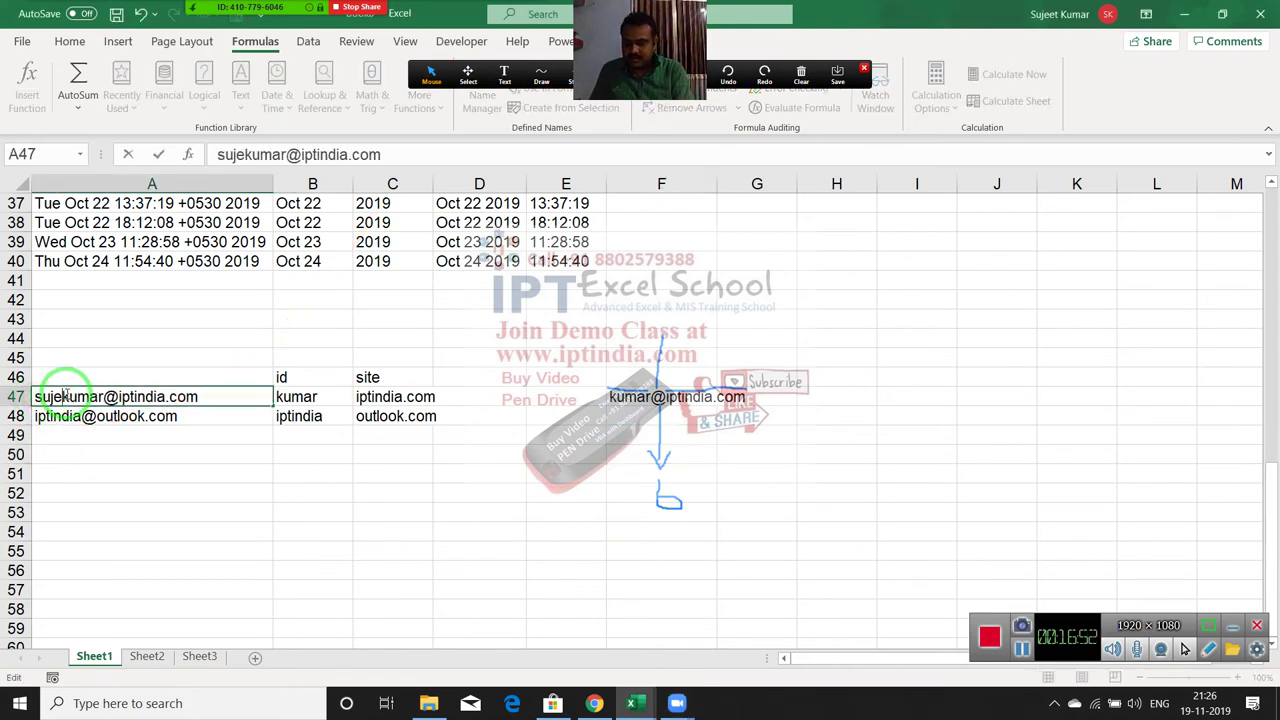
pyautogui.write('et')
pyautogui.press('Return')
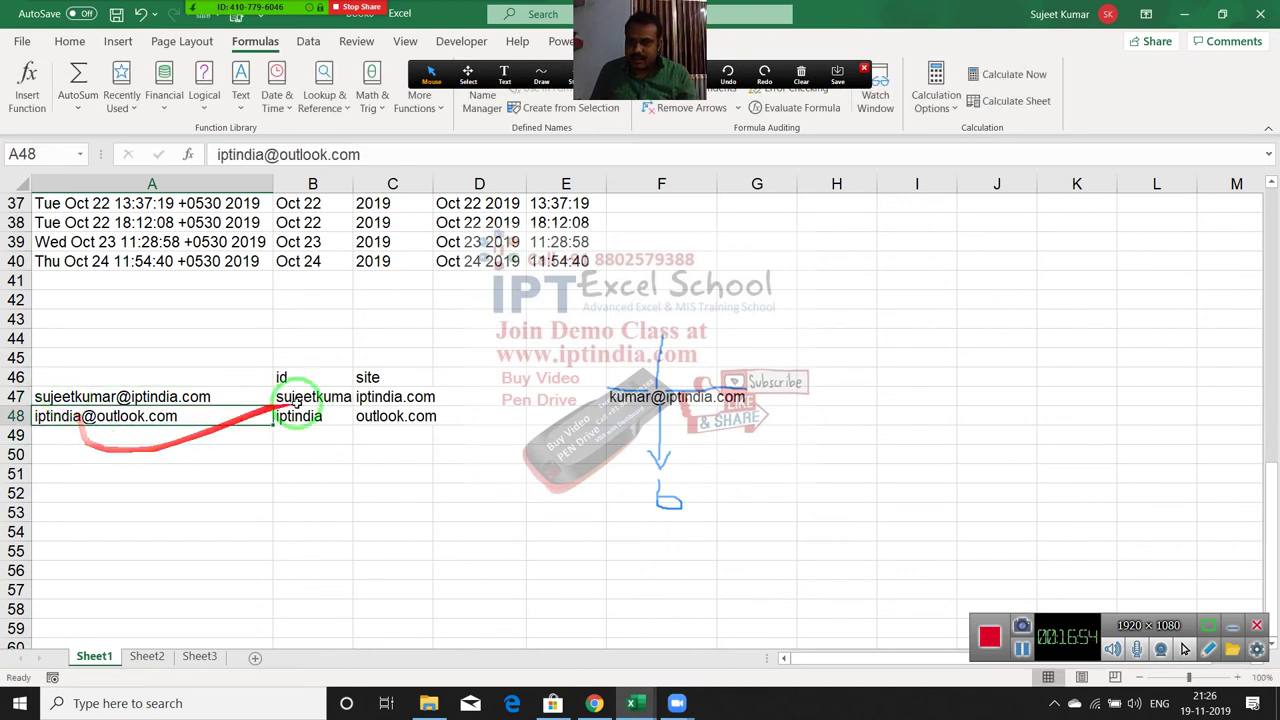
pyautogui.doubleClick(352, 184)
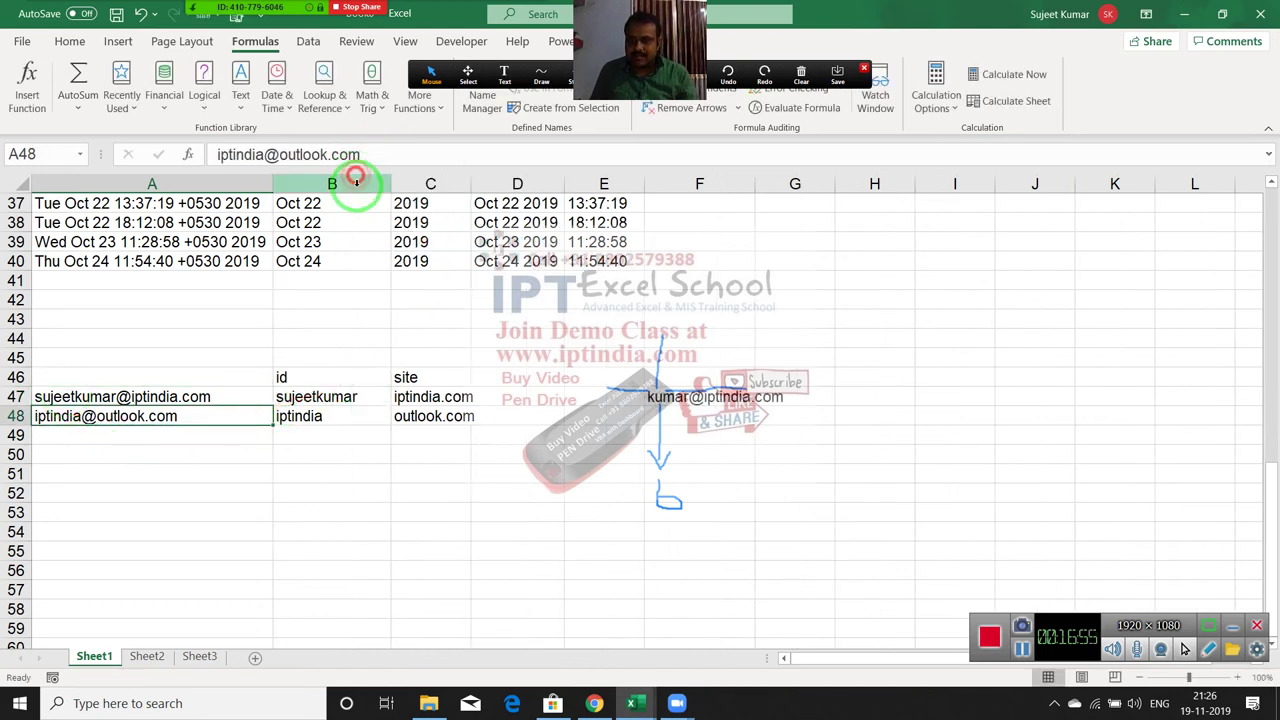
pyautogui.doubleClick(357, 396)
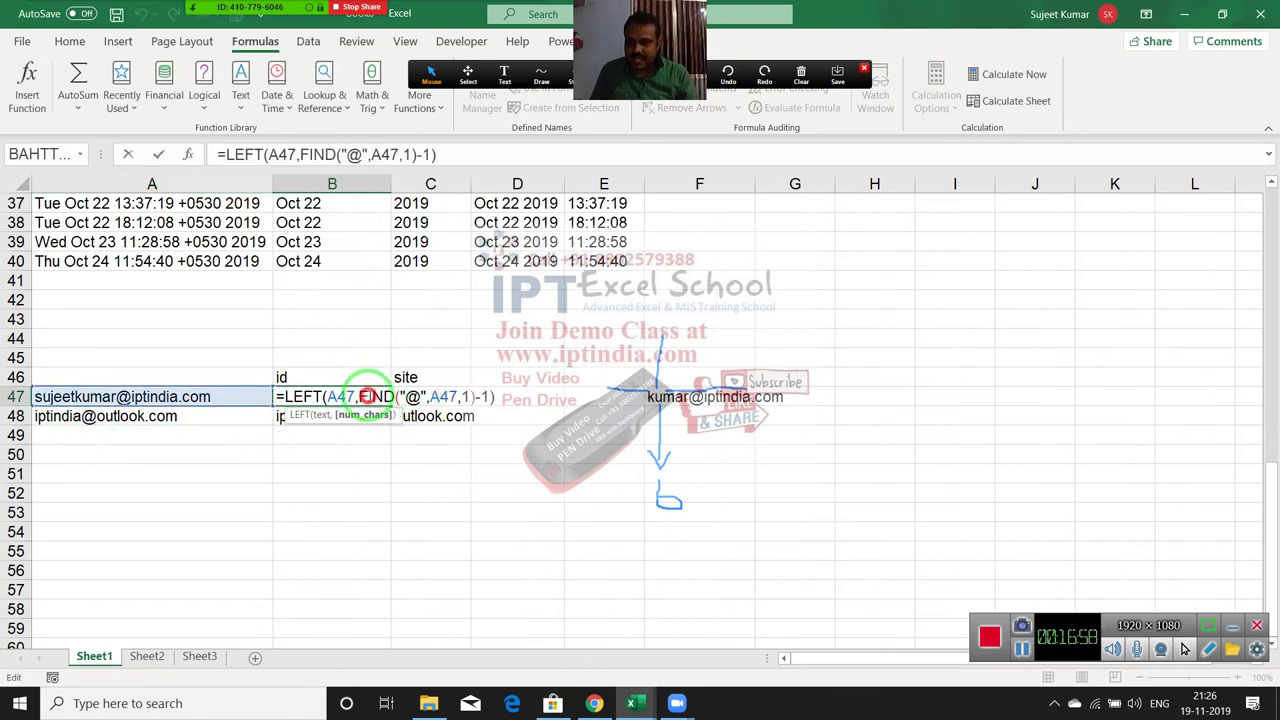
pyautogui.moveTo(394, 397); pyautogui.dragTo(487, 397)
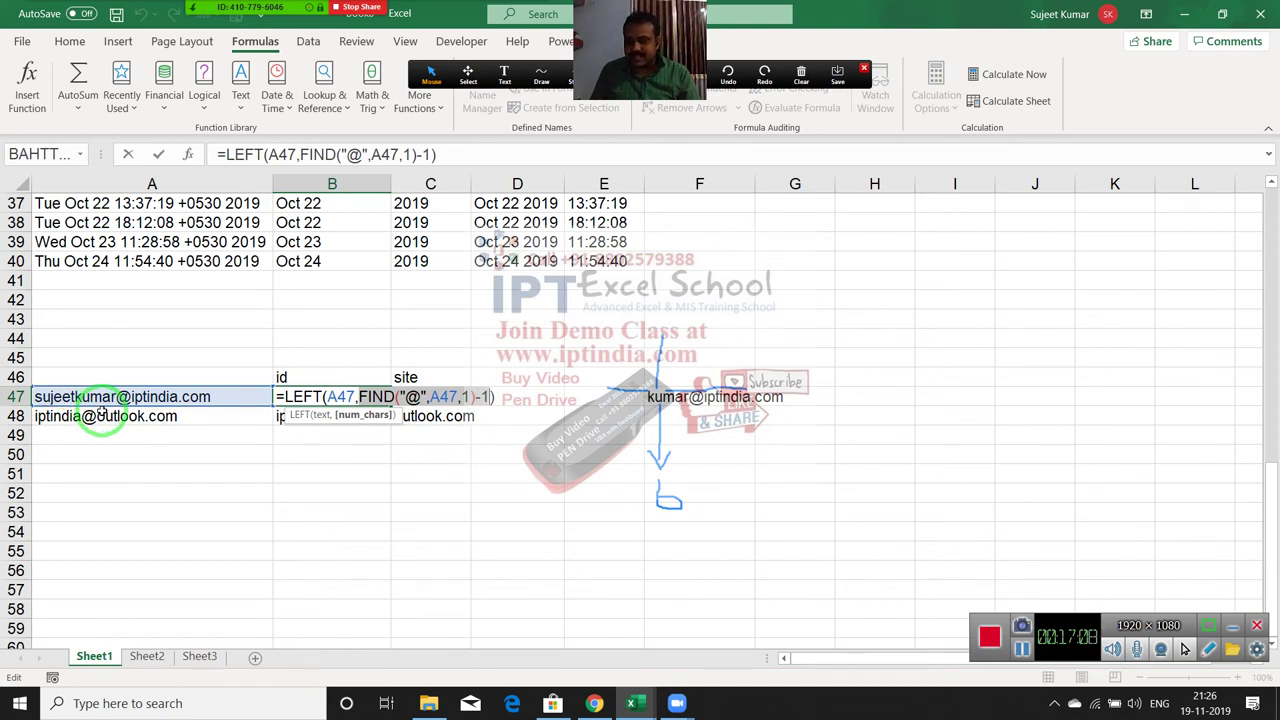
pyautogui.hotkey('ctrl', 'Return')
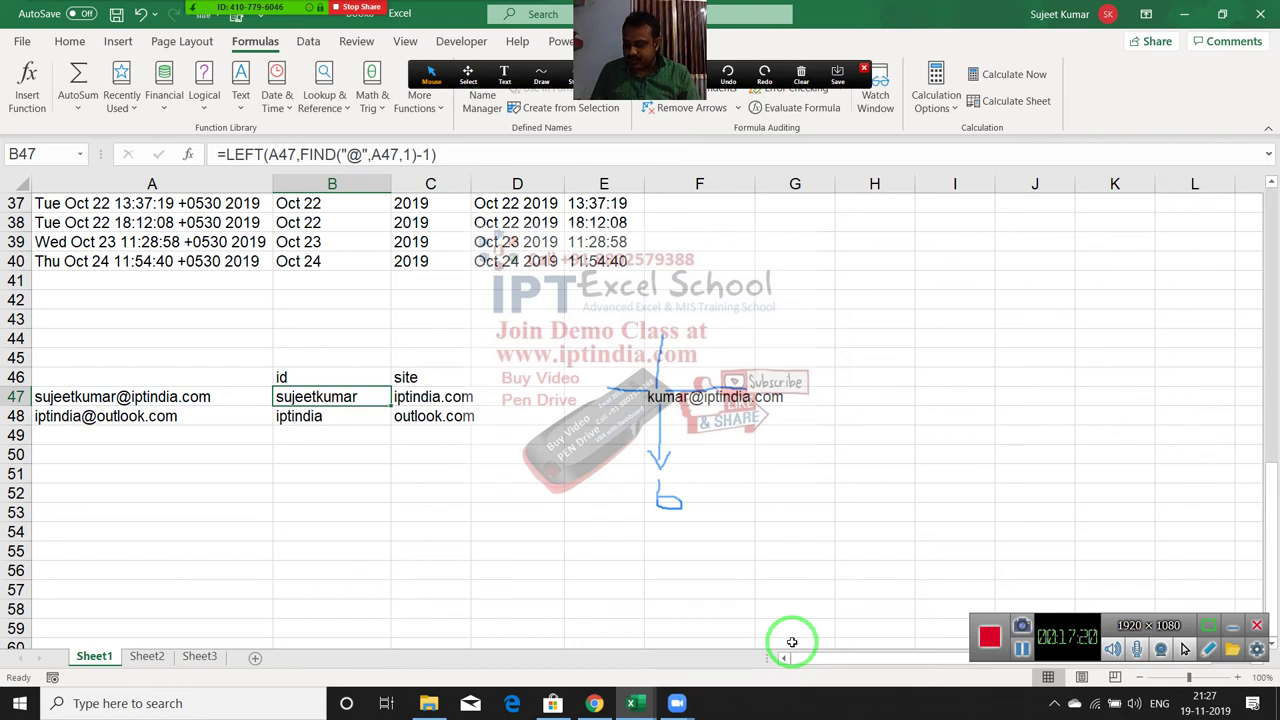
pyautogui.hotkey('ctrl', 'z')
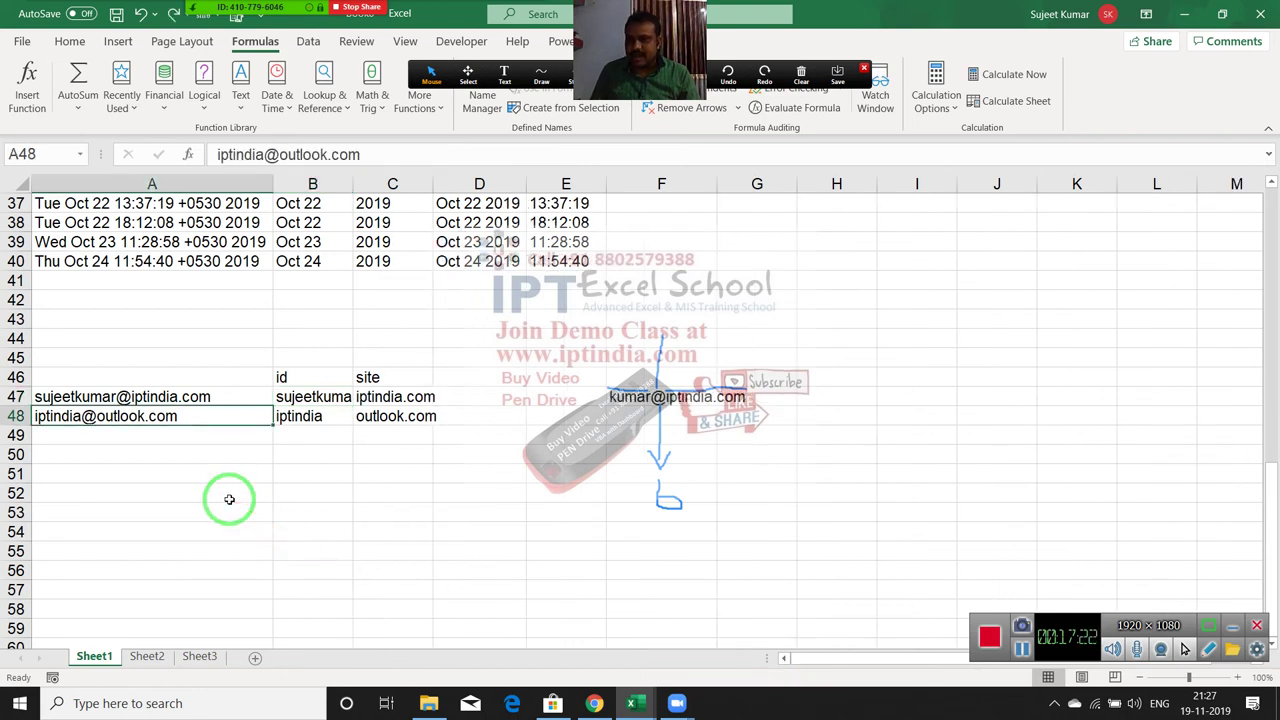
pyautogui.hotkey('ctrl', 'z')
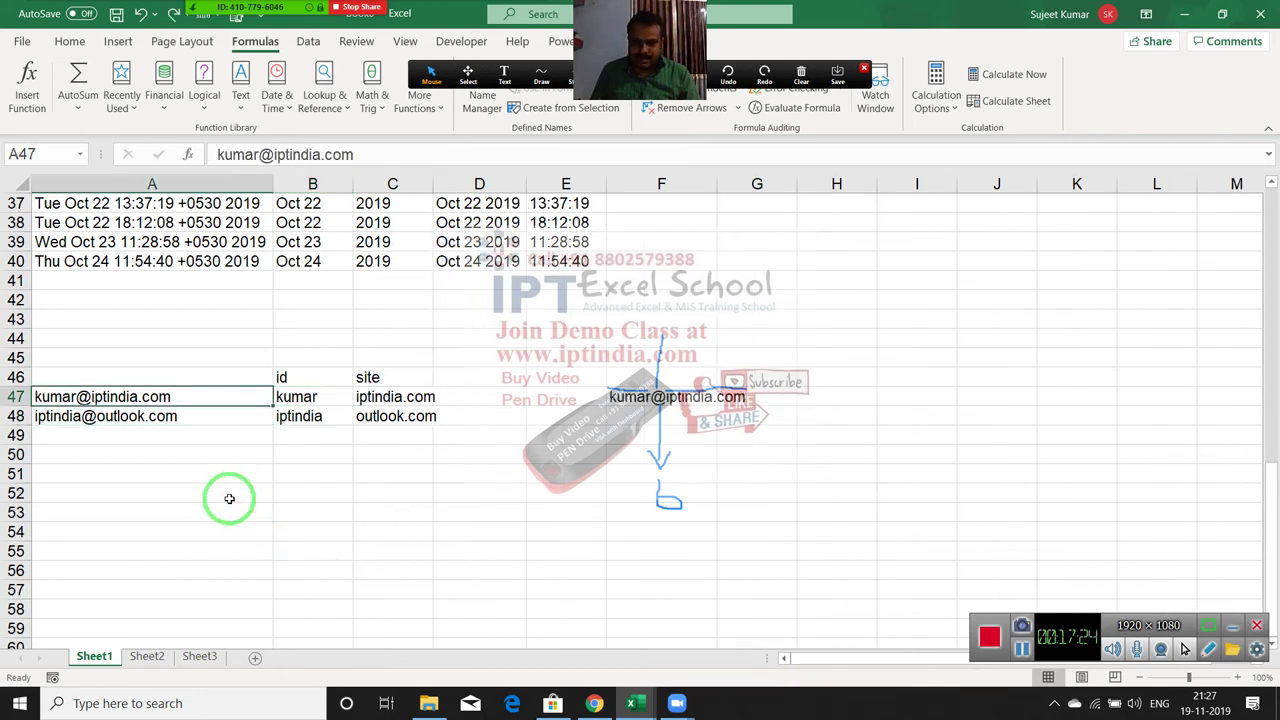
# Step: In A50, enter a FIND formula locating @ in A47, returning 6
pyautogui.click(166, 472)
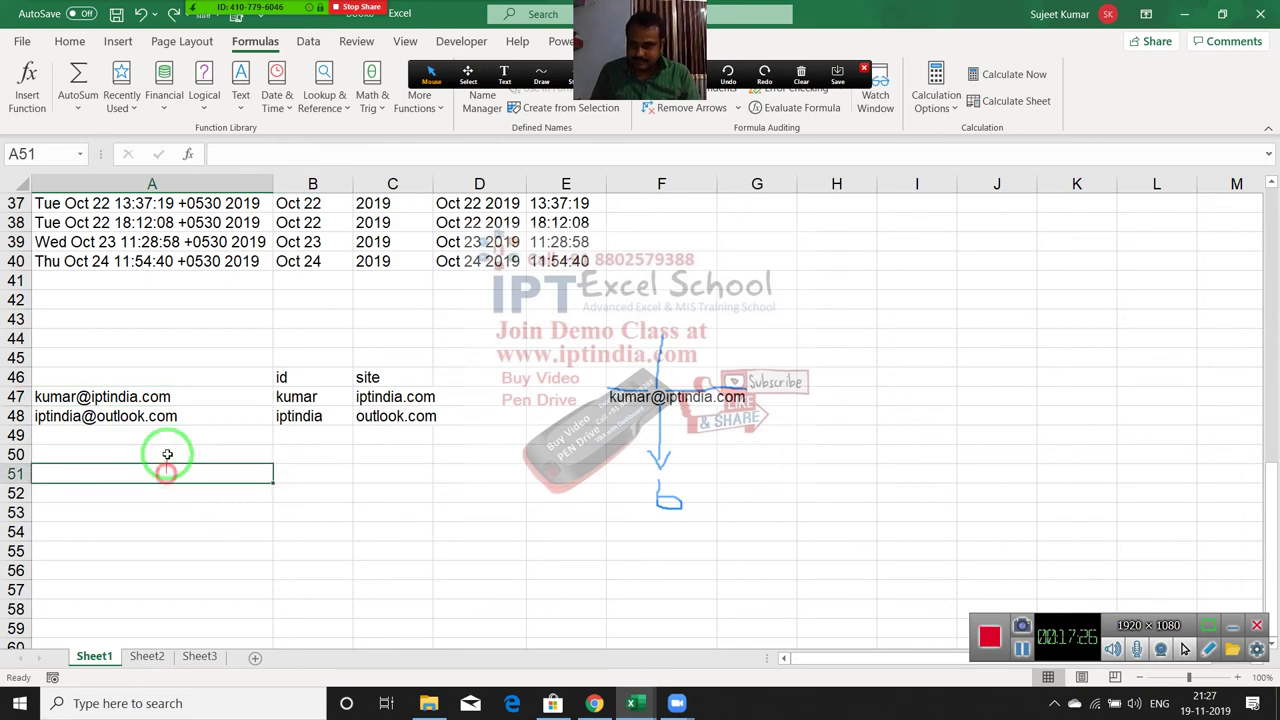
pyautogui.click(177, 417)
pyautogui.click(296, 432)
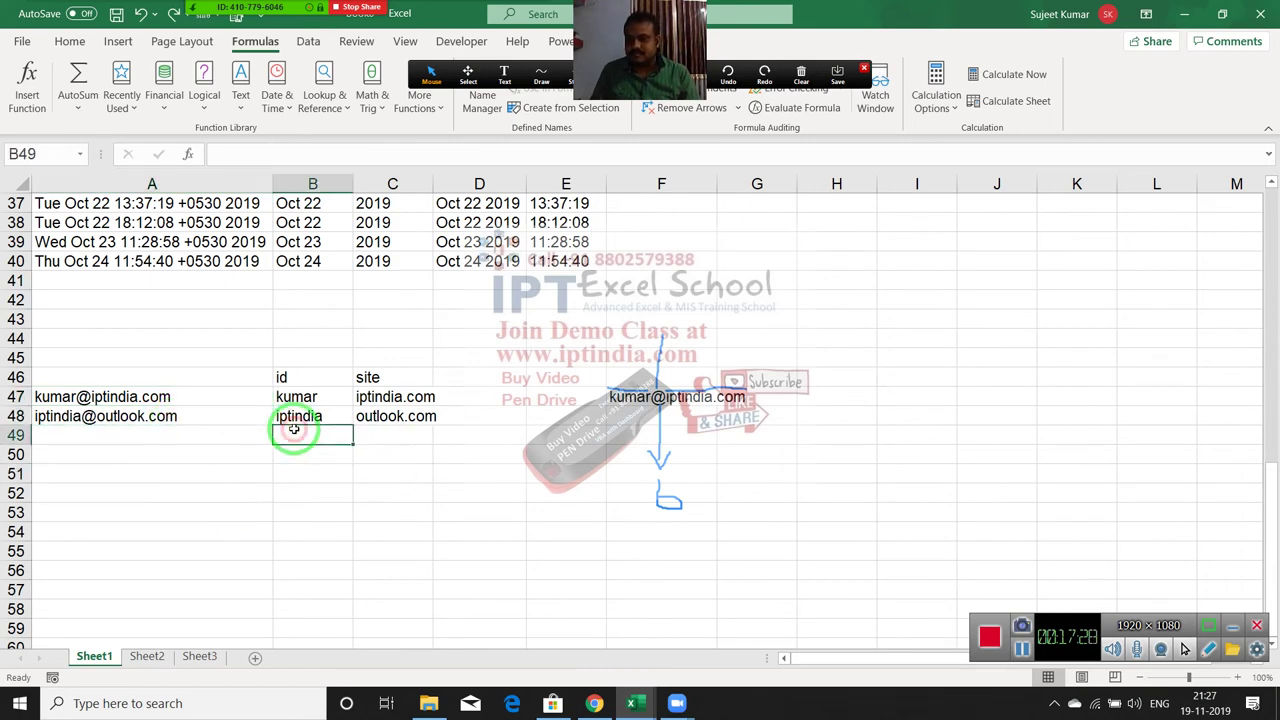
pyautogui.scroll(3, 343, 466)
pyautogui.scroll(-2, 346, 476)
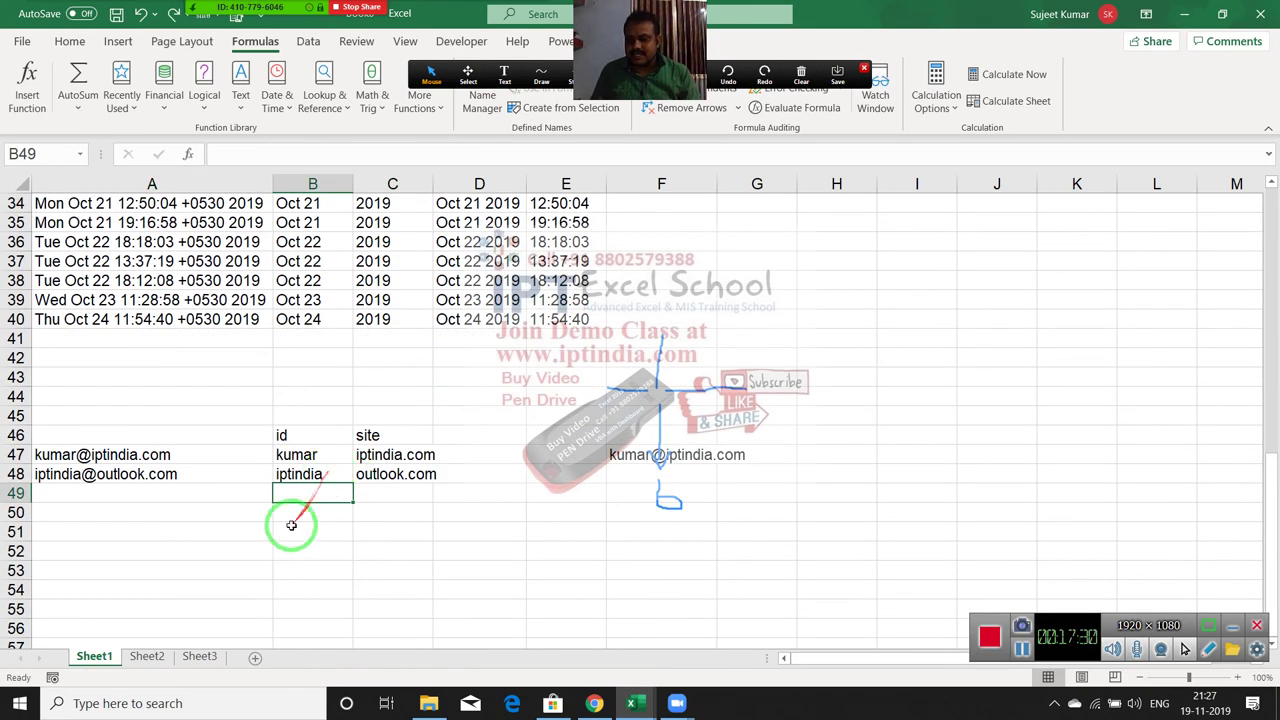
pyautogui.scroll(-1, 285, 525)
pyautogui.click(117, 452)
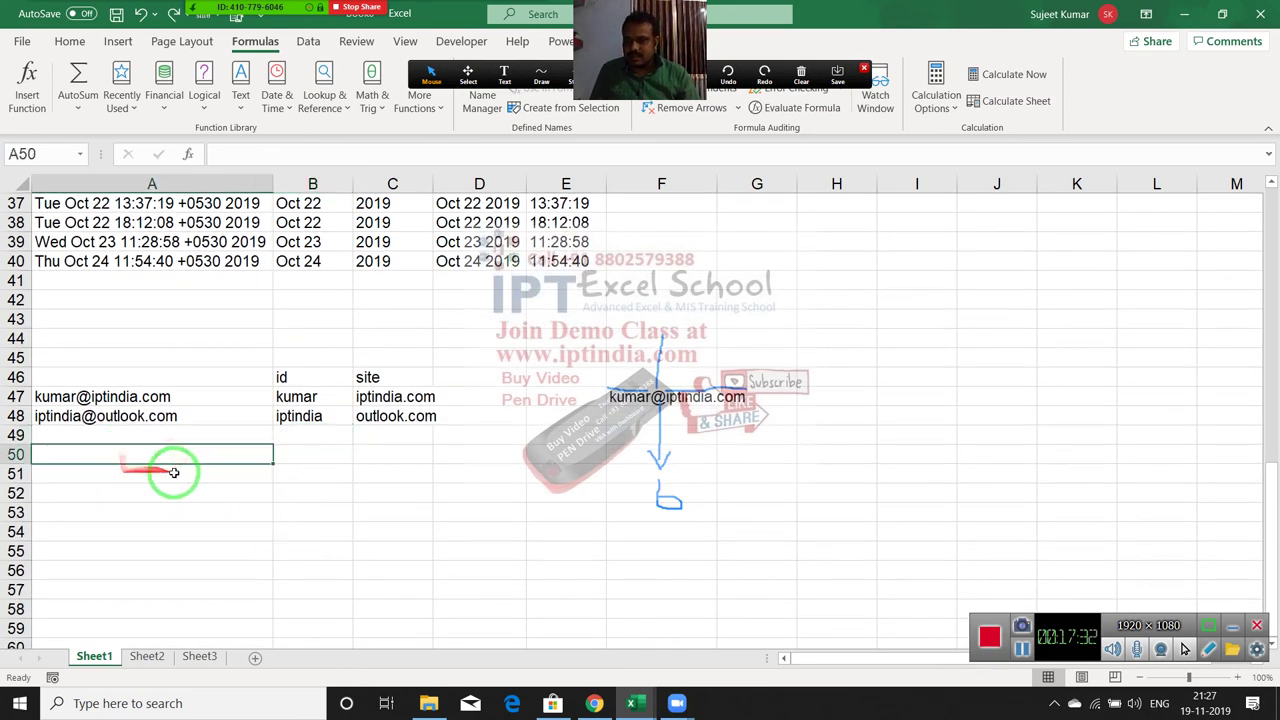
pyautogui.write('=fin')
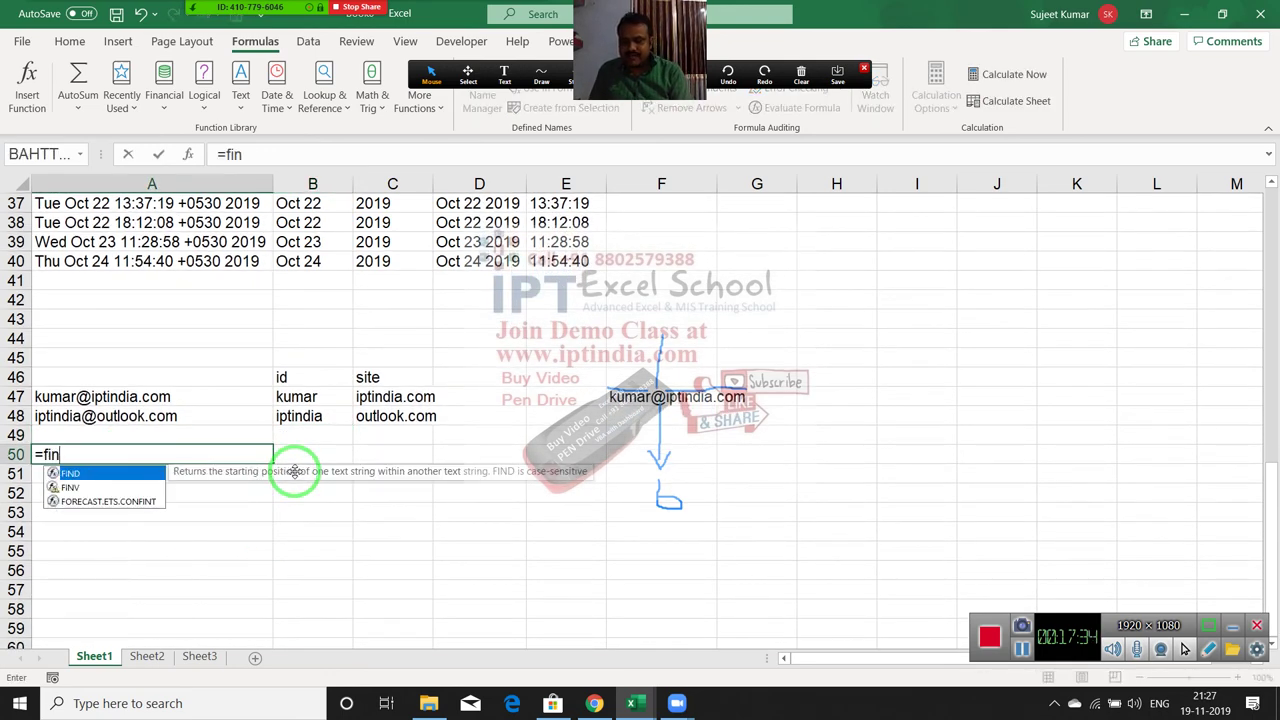
pyautogui.press('Tab')
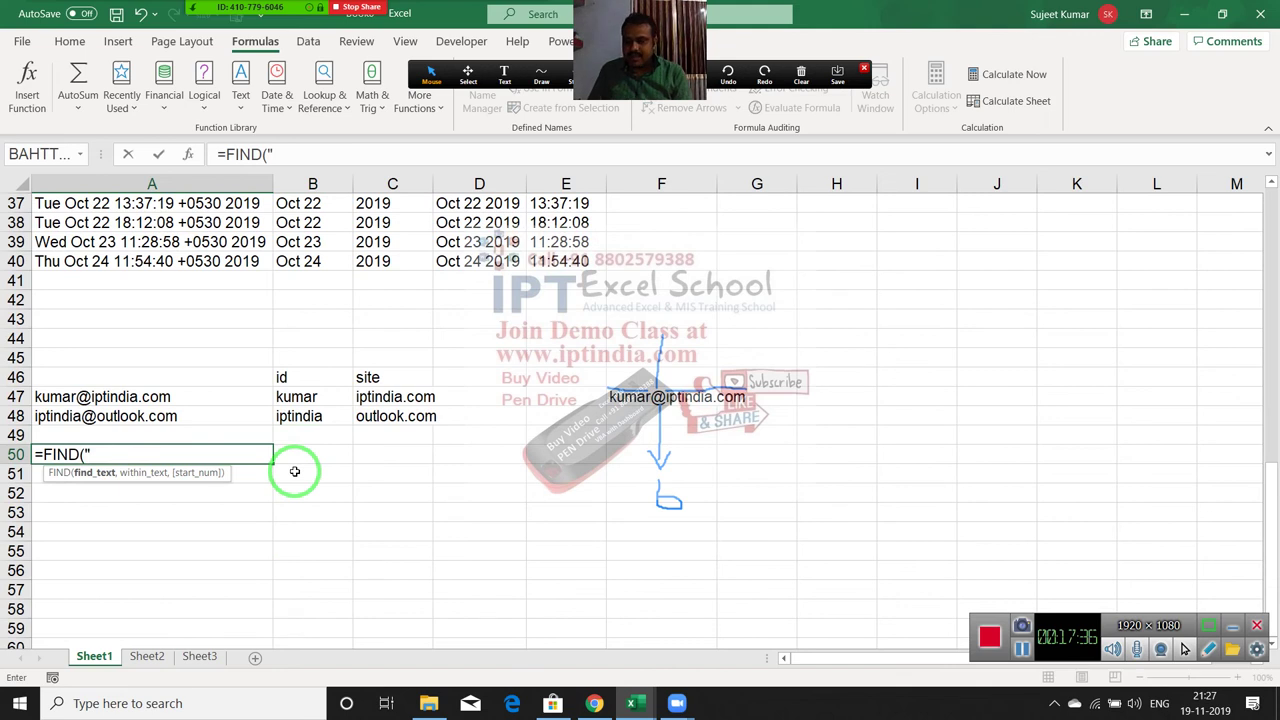
pyautogui.write('@",')
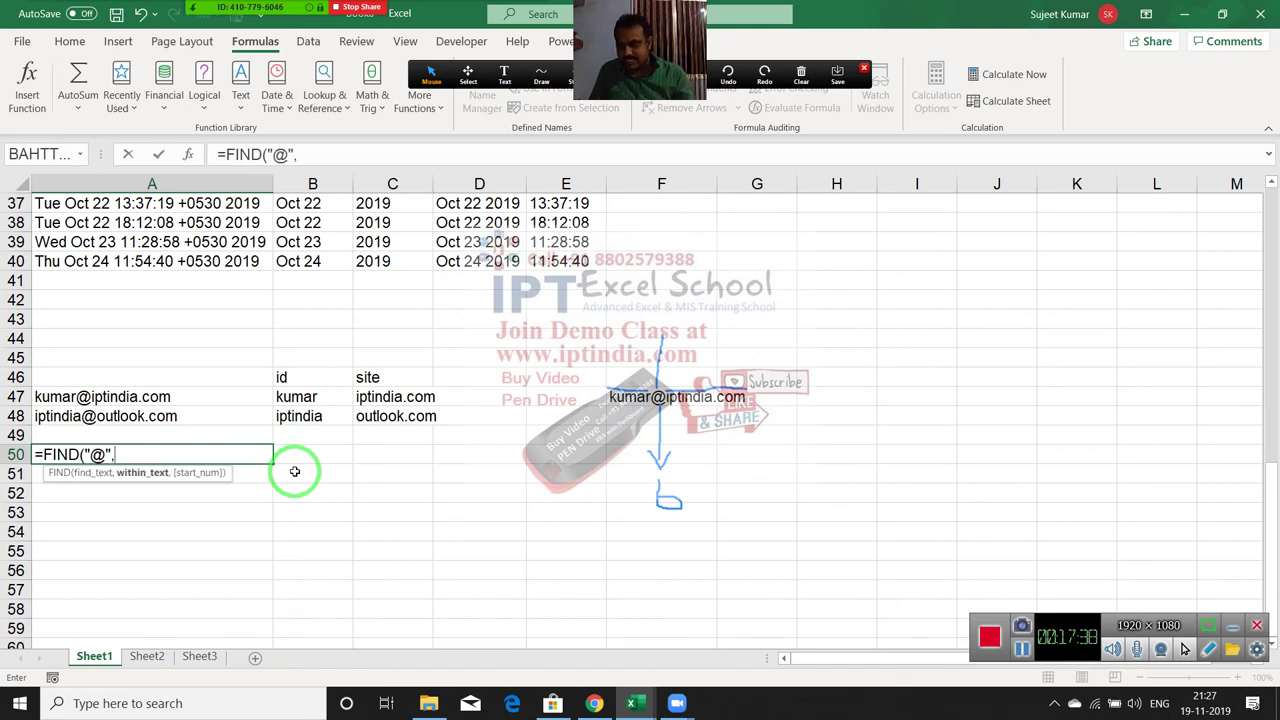
pyautogui.click(210, 399)
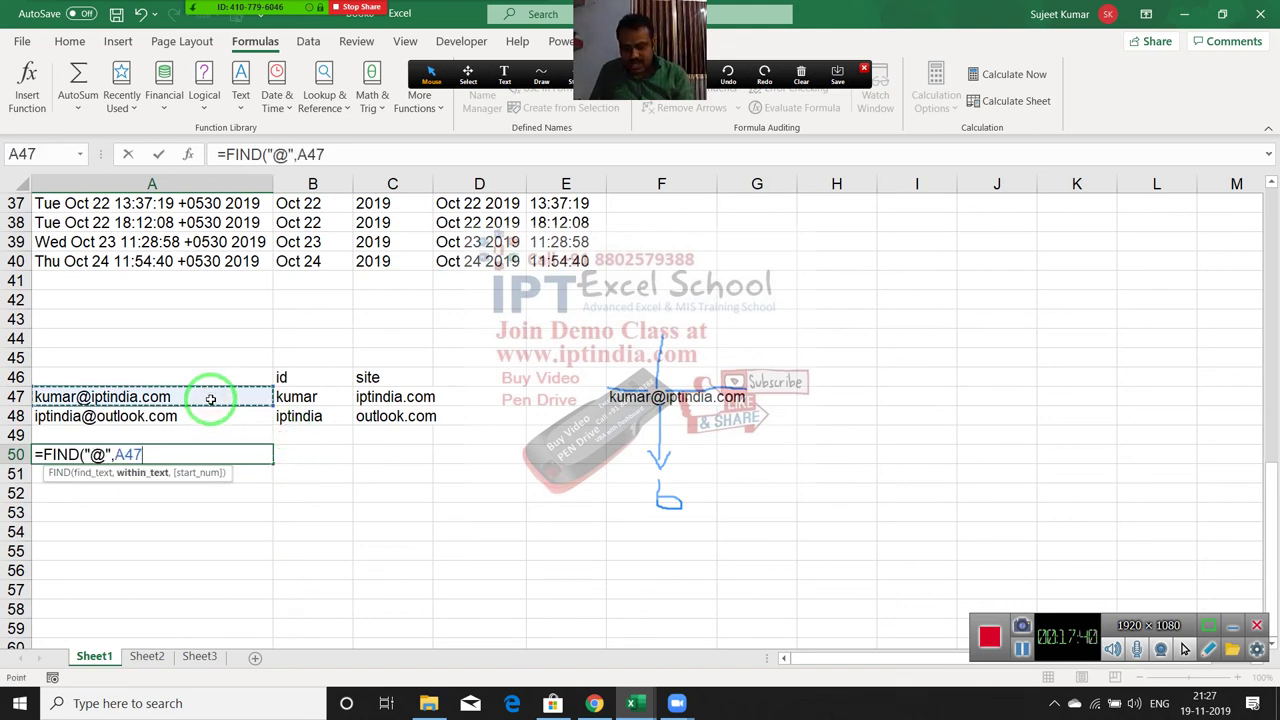
pyautogui.write(',1')
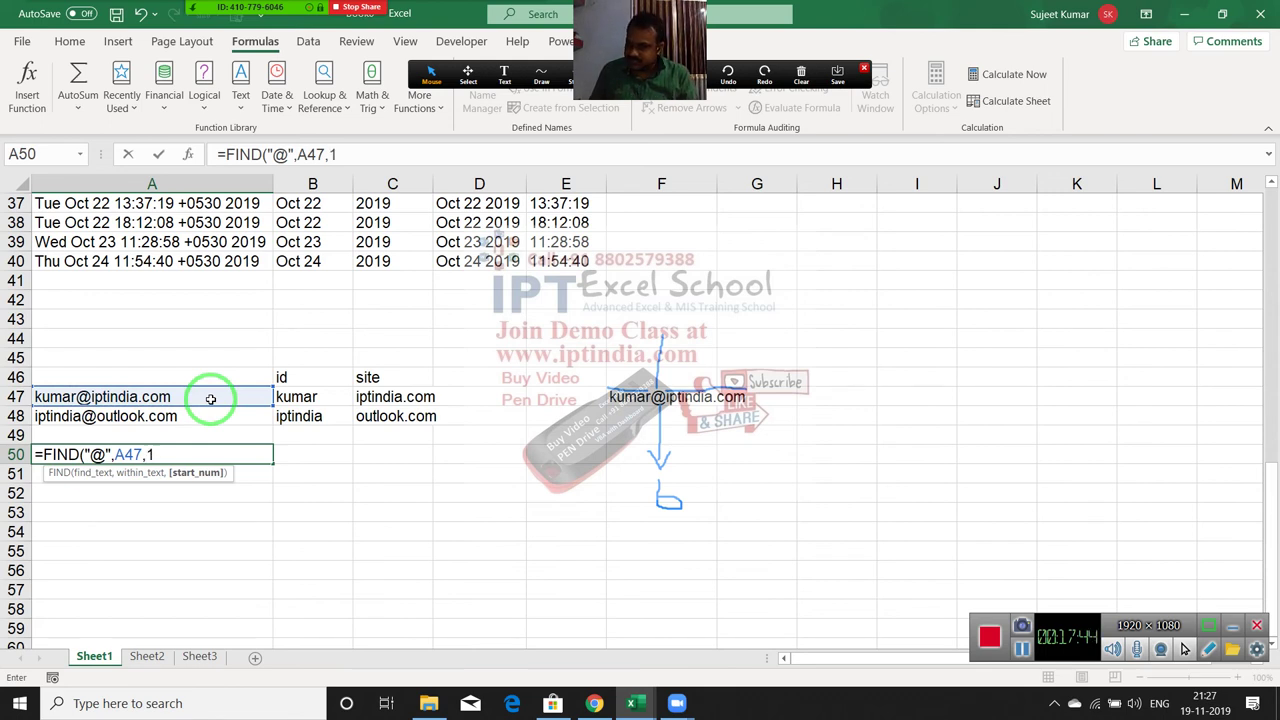
pyautogui.press('Return')
# Step: In A51, enter =SEARCH("@",A48,1) returning 9, then review it without changes
pyautogui.press('Up')
pyautogui.press('Down')
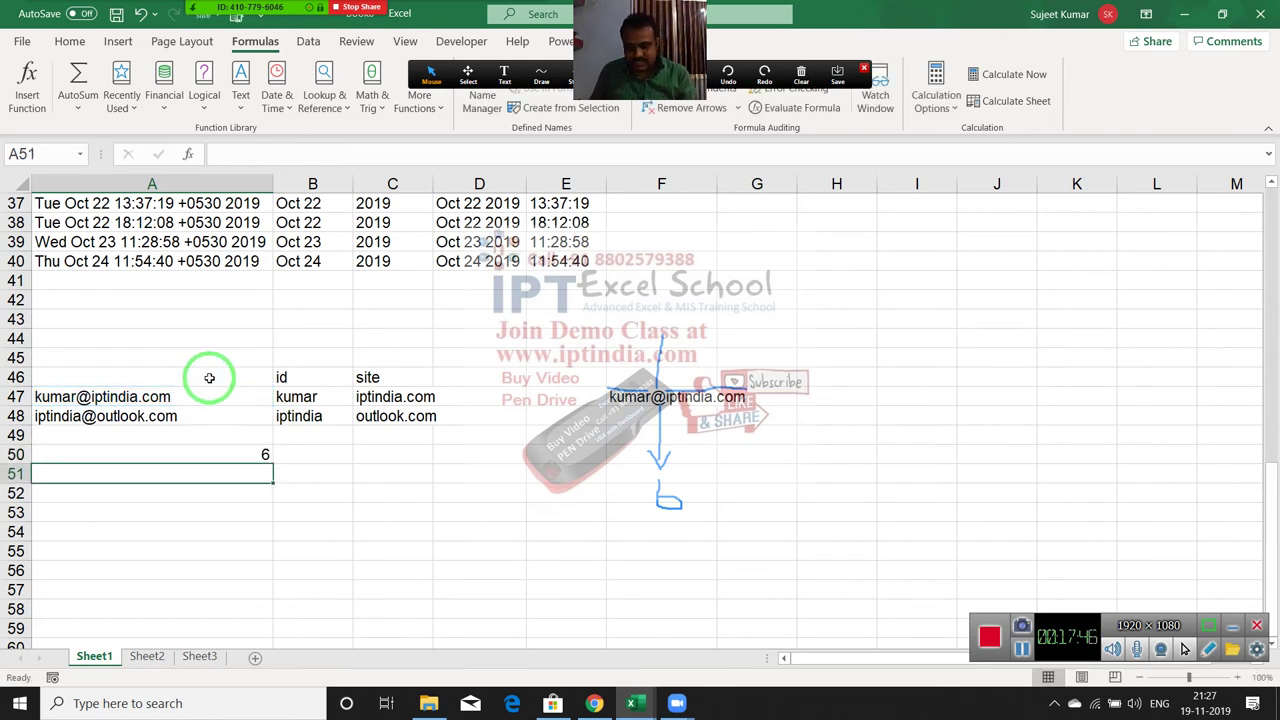
pyautogui.write('=sear')
pyautogui.press('Tab')
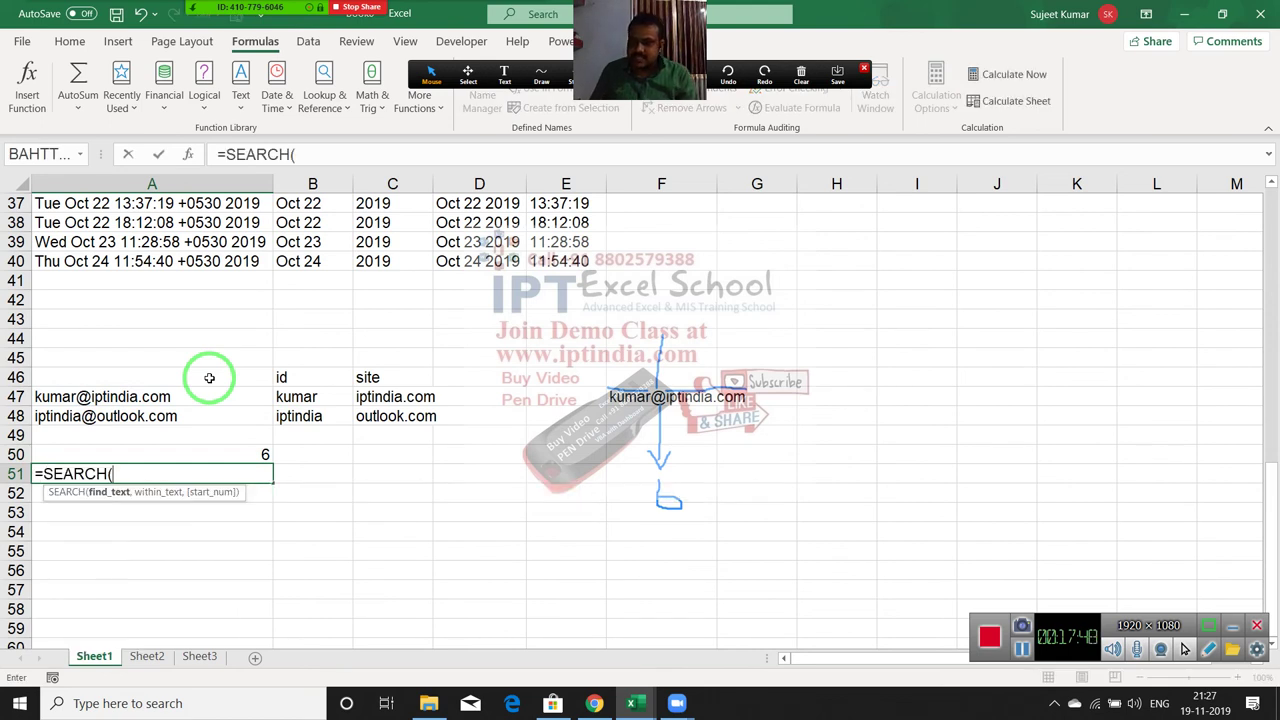
pyautogui.write('@')
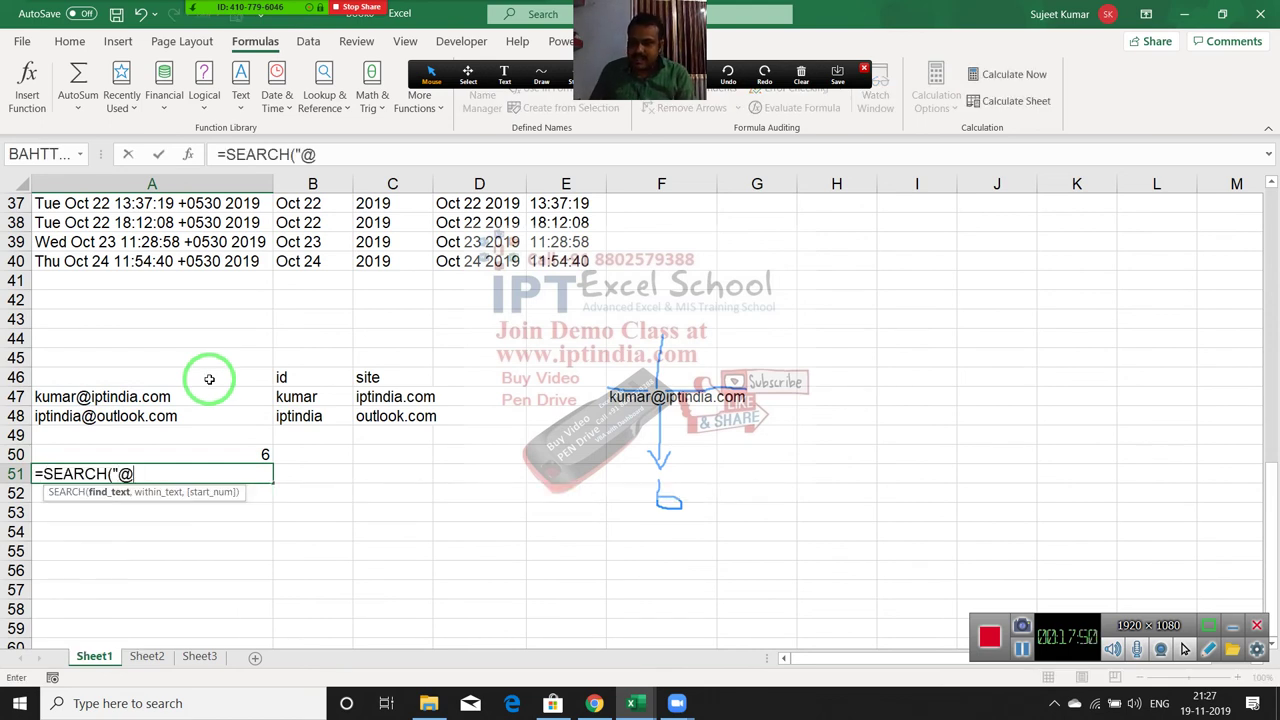
pyautogui.write('",')
pyautogui.press('Up')
pyautogui.press('Up')
pyautogui.press('Up')
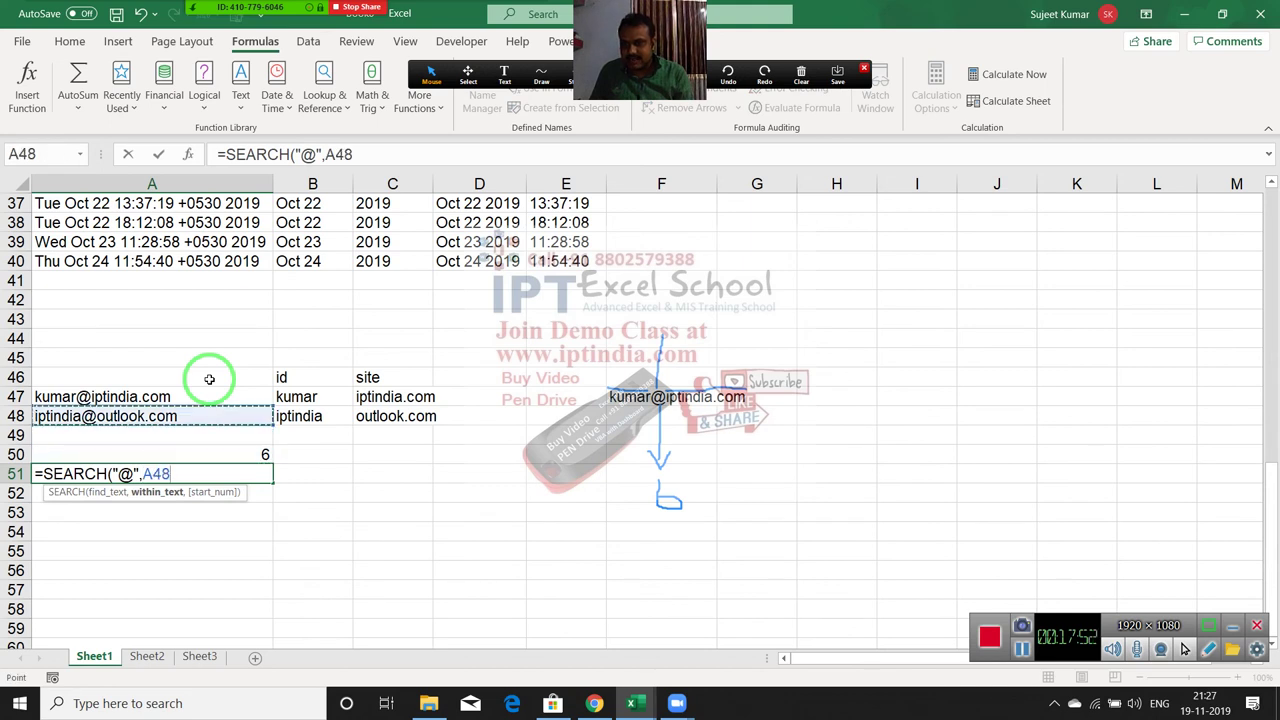
pyautogui.write(',')
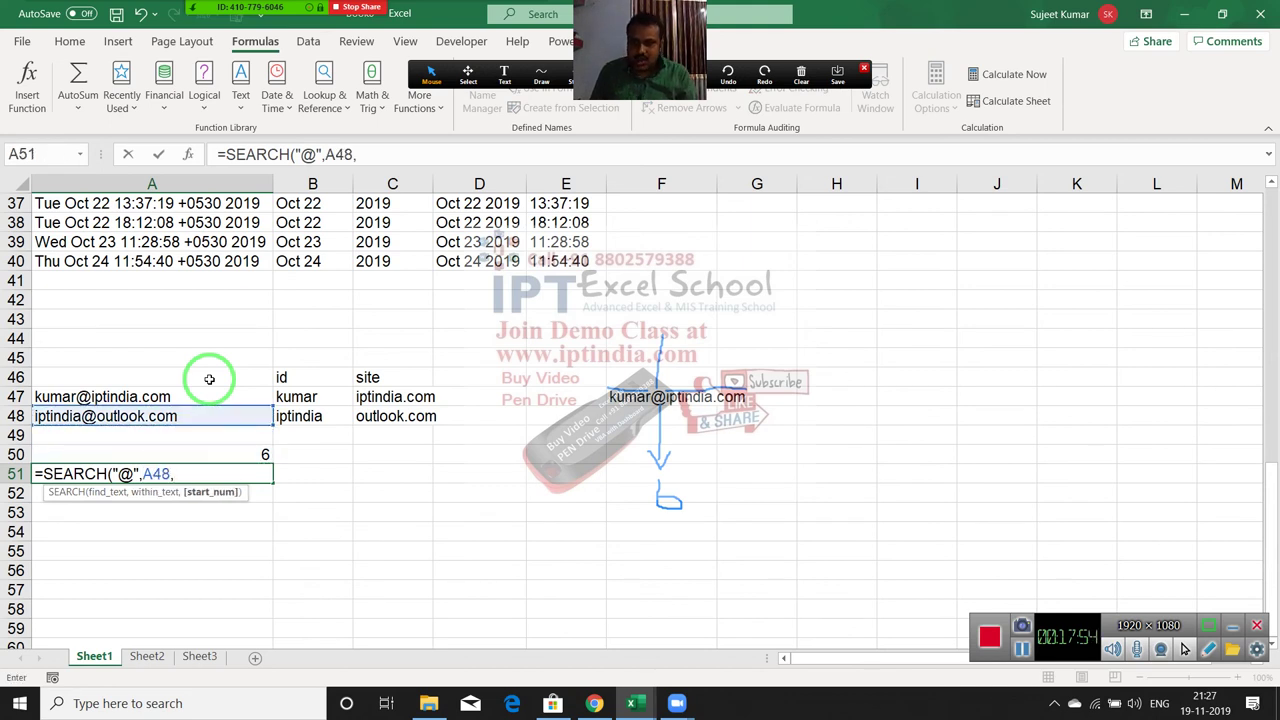
pyautogui.write('1')
pyautogui.press('Return')
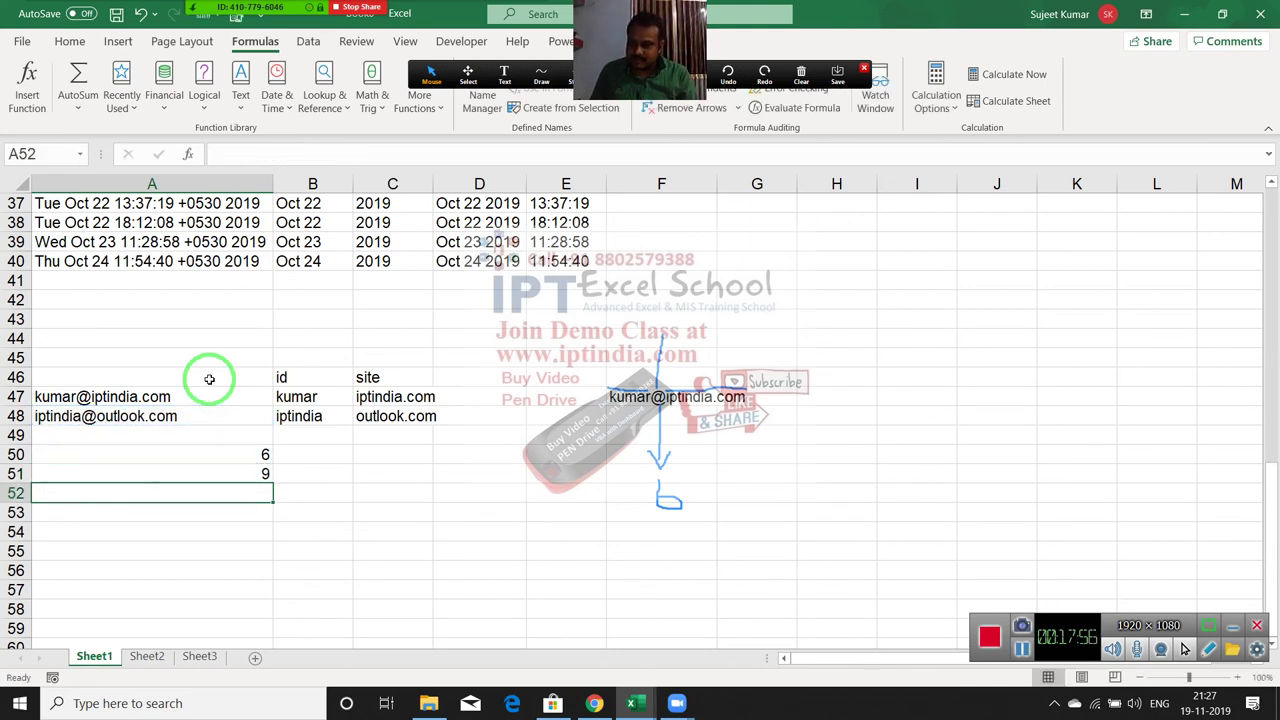
pyautogui.press('Up')
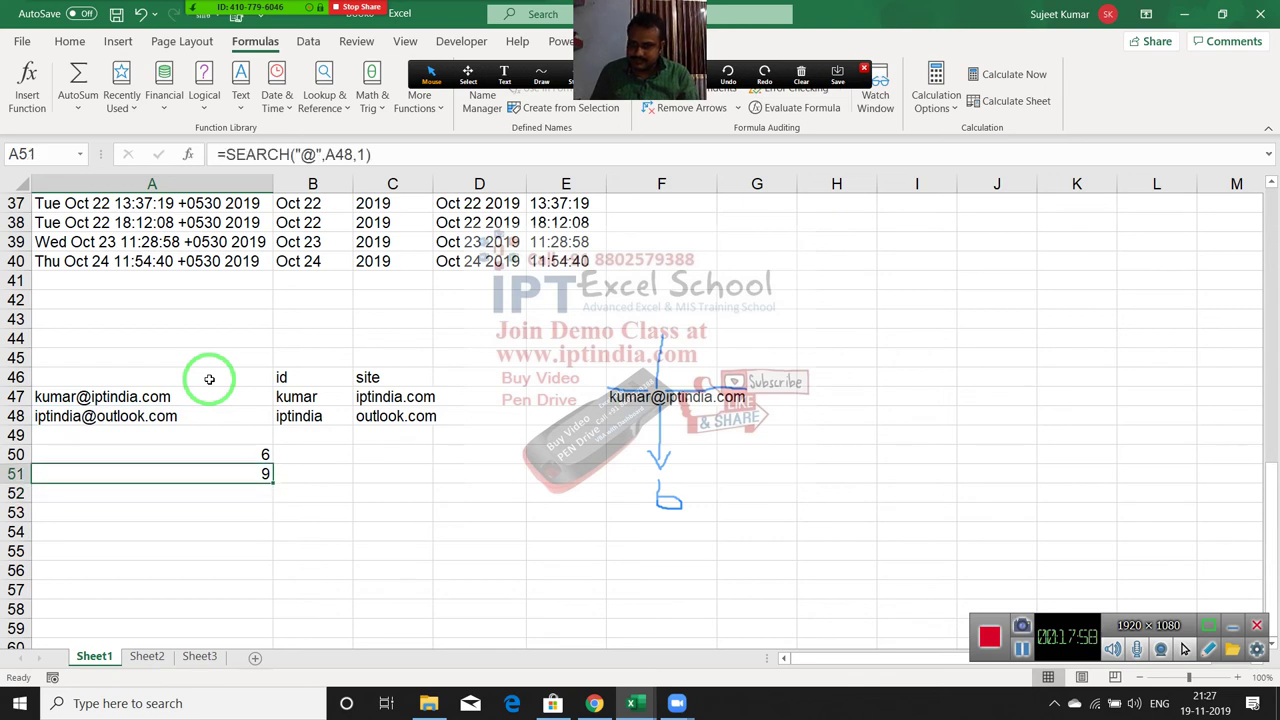
pyautogui.press('F2')
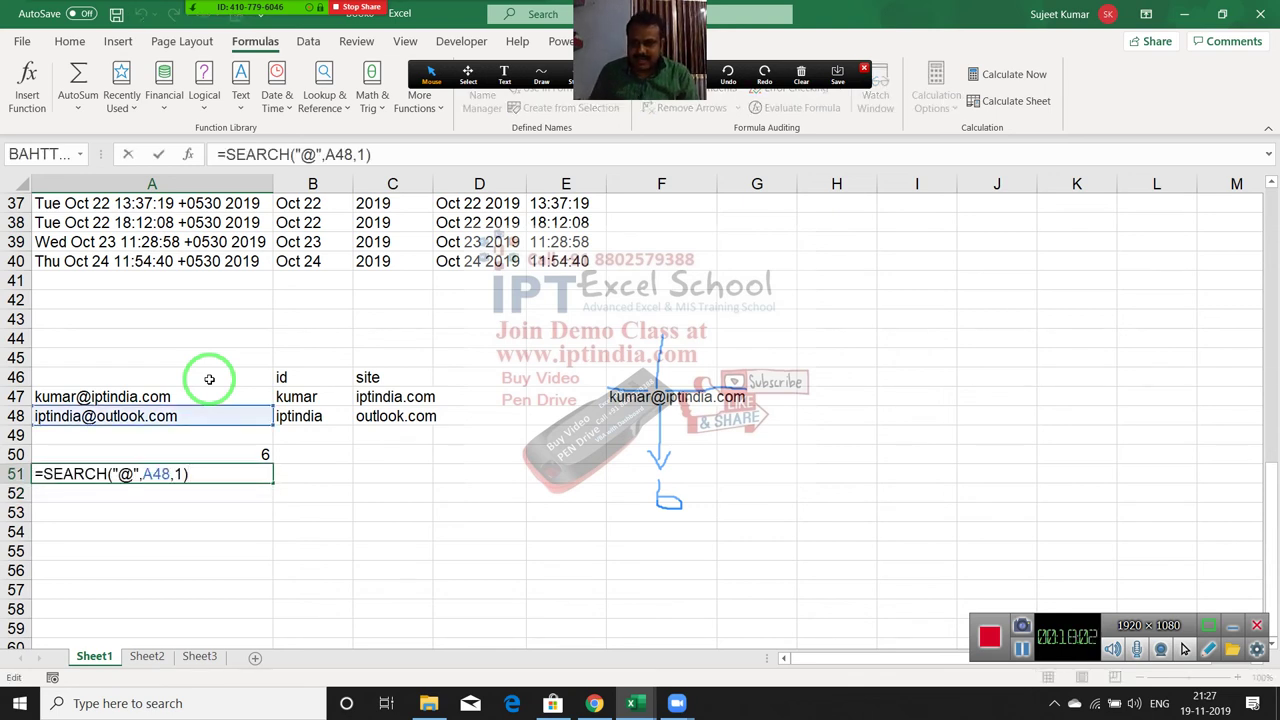
pyautogui.press('Escape')
pyautogui.press('Up')
pyautogui.press('Up')
pyautogui.press('Up')
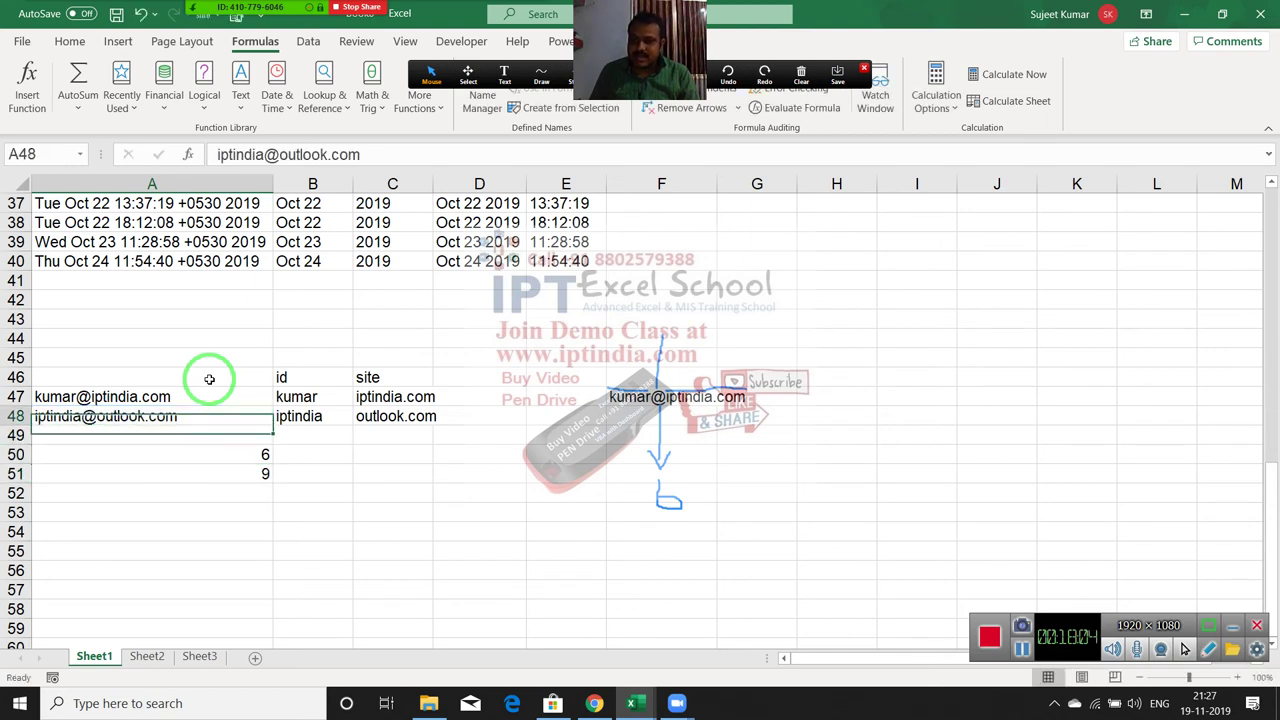
pyautogui.press('Right')
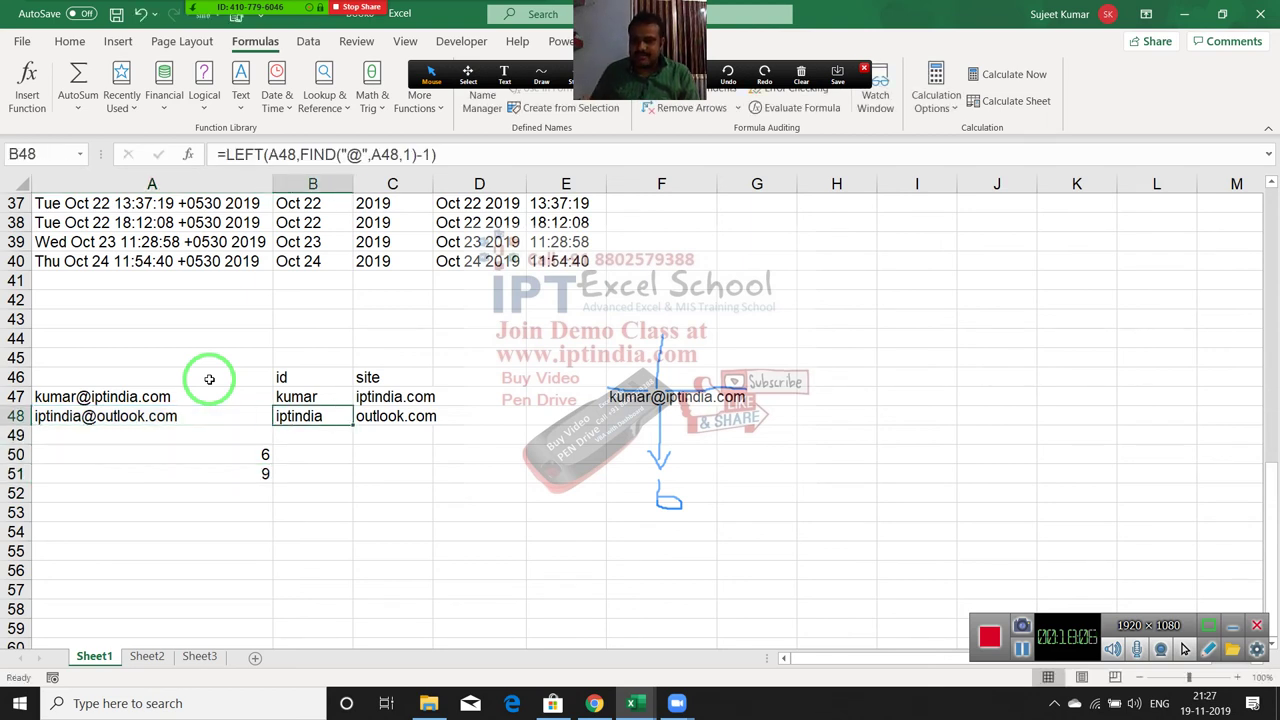
pyautogui.press('Right')
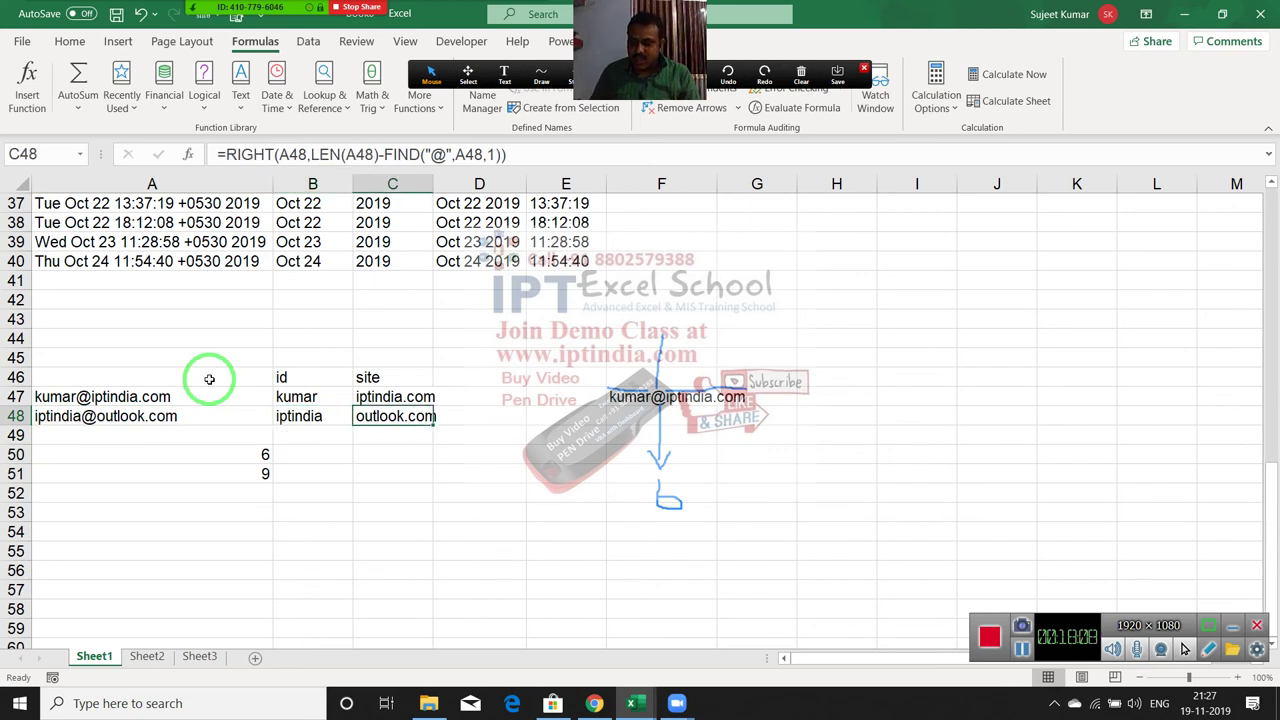
pyautogui.press('F2')
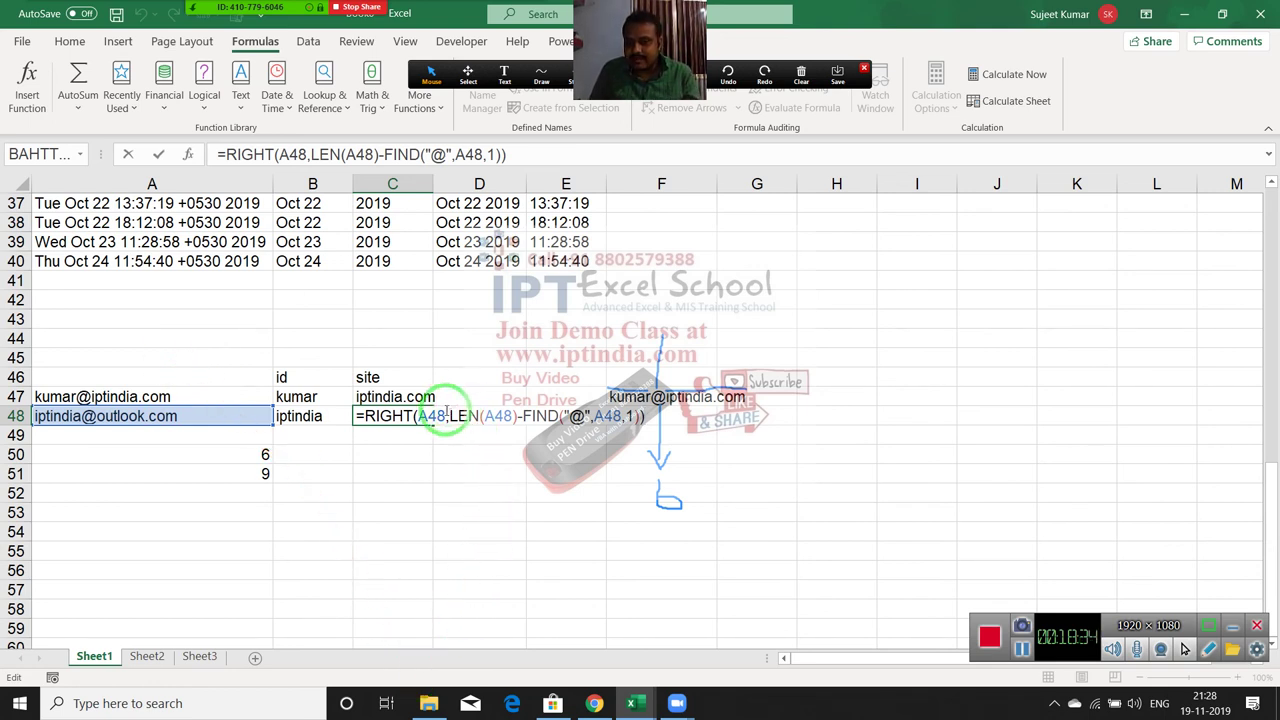
pyautogui.moveTo(447, 416); pyautogui.dragTo(512, 418)
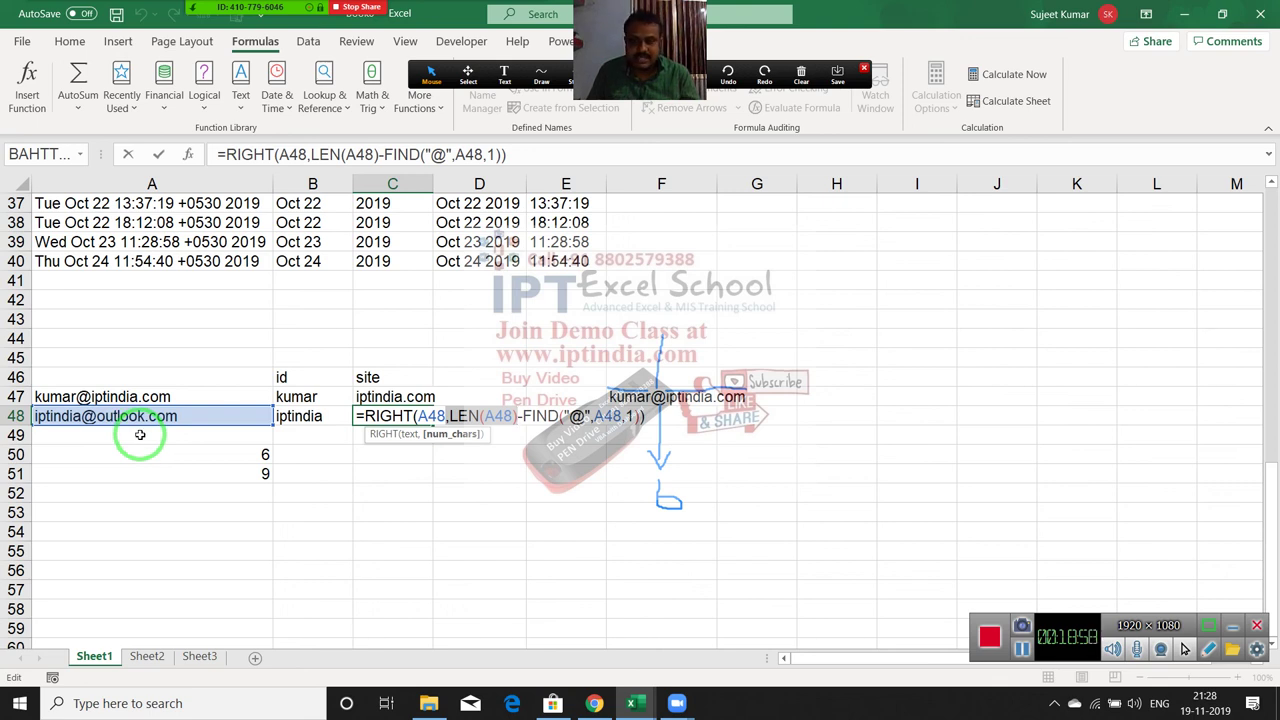
pyautogui.press('Return')
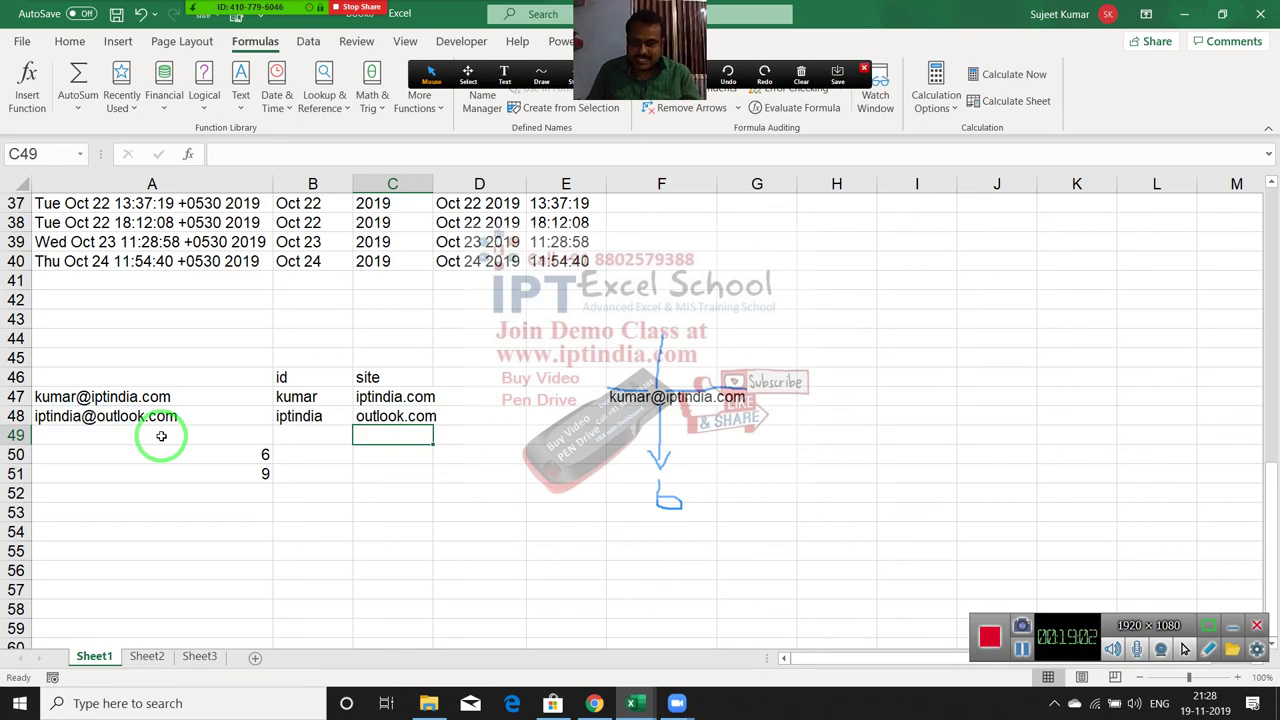
pyautogui.scroll(3, 223, 526)
pyautogui.scroll(4, 223, 524)
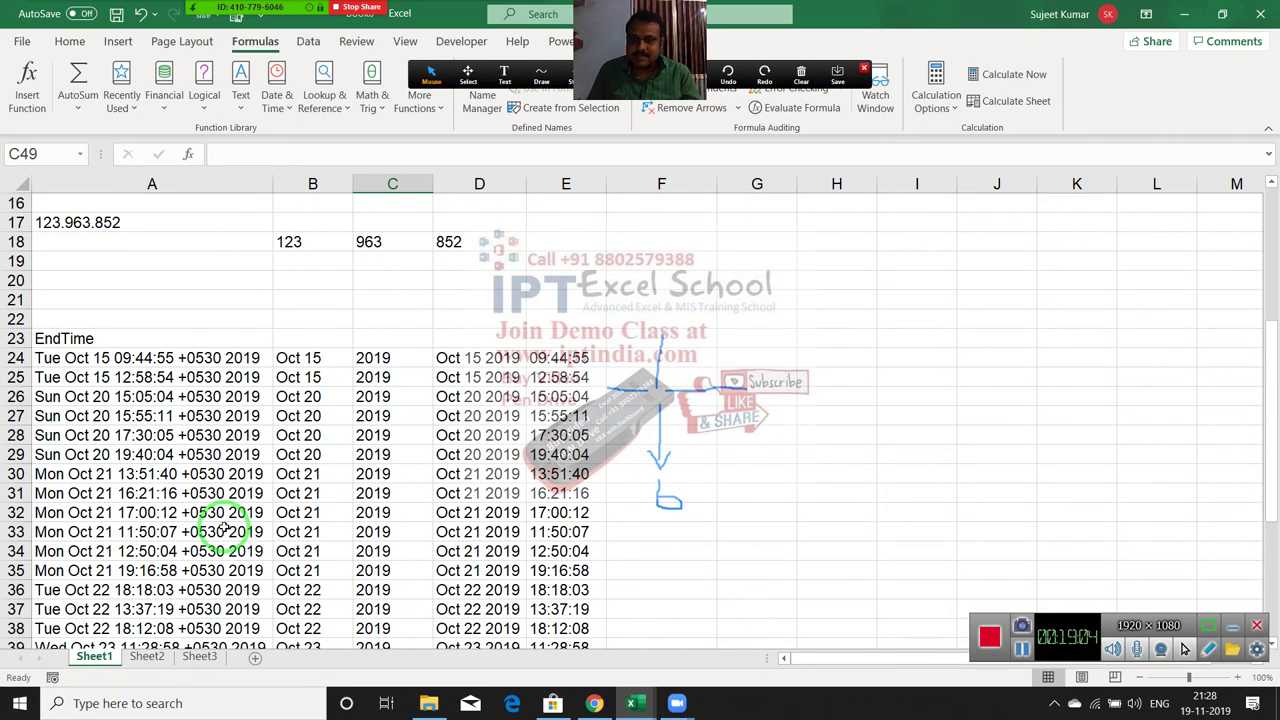
pyautogui.scroll(4, 223, 528)
pyautogui.scroll(1, 223, 529)
pyautogui.scroll(1, 223, 529)
pyautogui.scroll(-5, 223, 532)
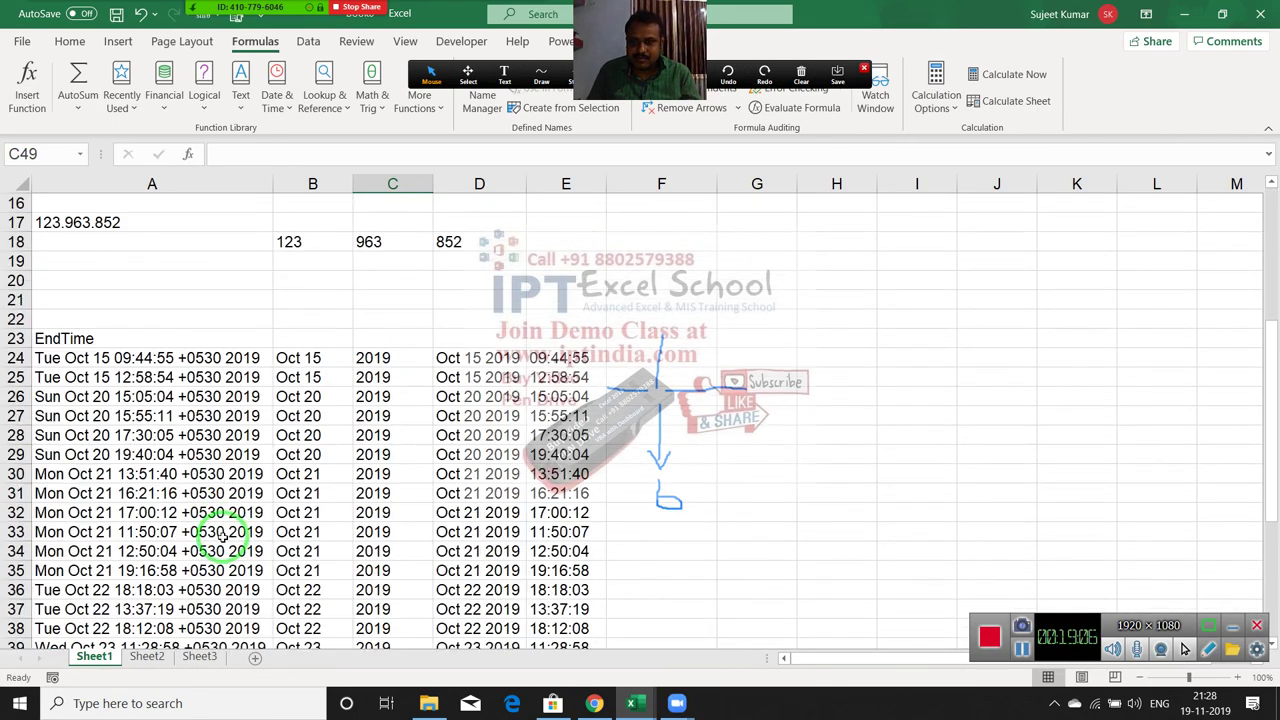
pyautogui.scroll(-5, 222, 537)
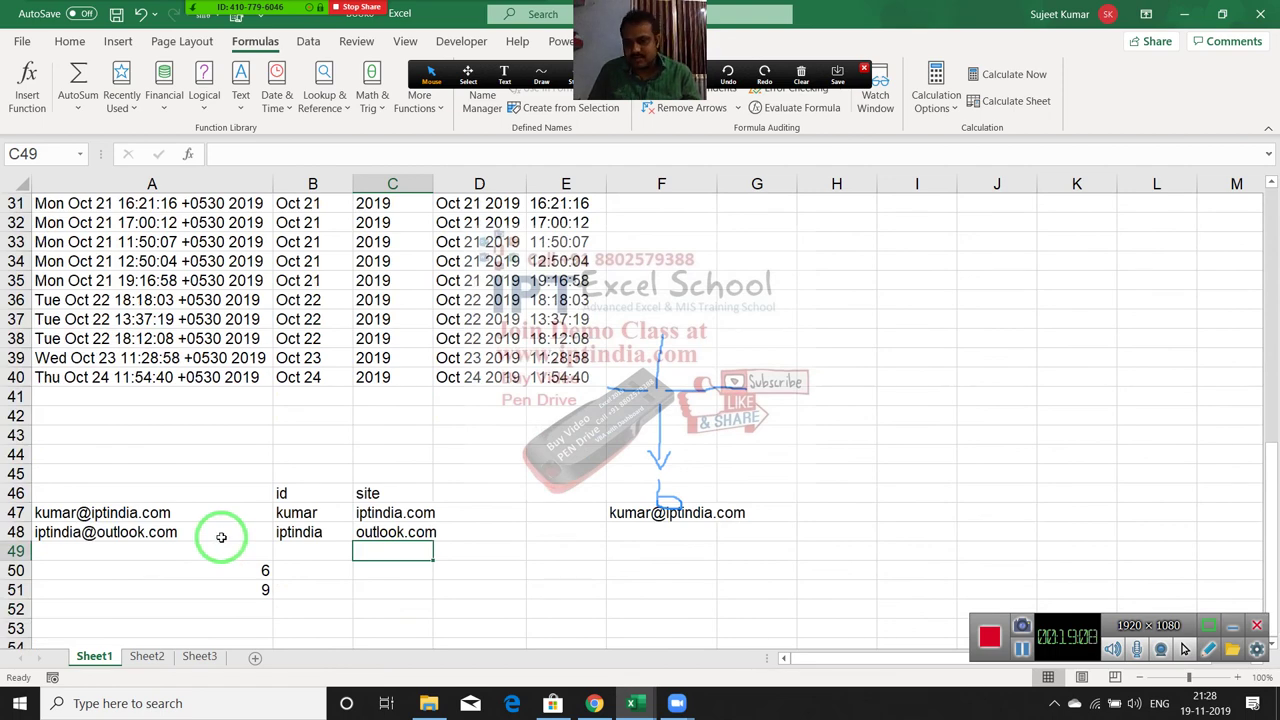
pyautogui.scroll(2, 221, 537)
pyautogui.scroll(-4, 220, 537)
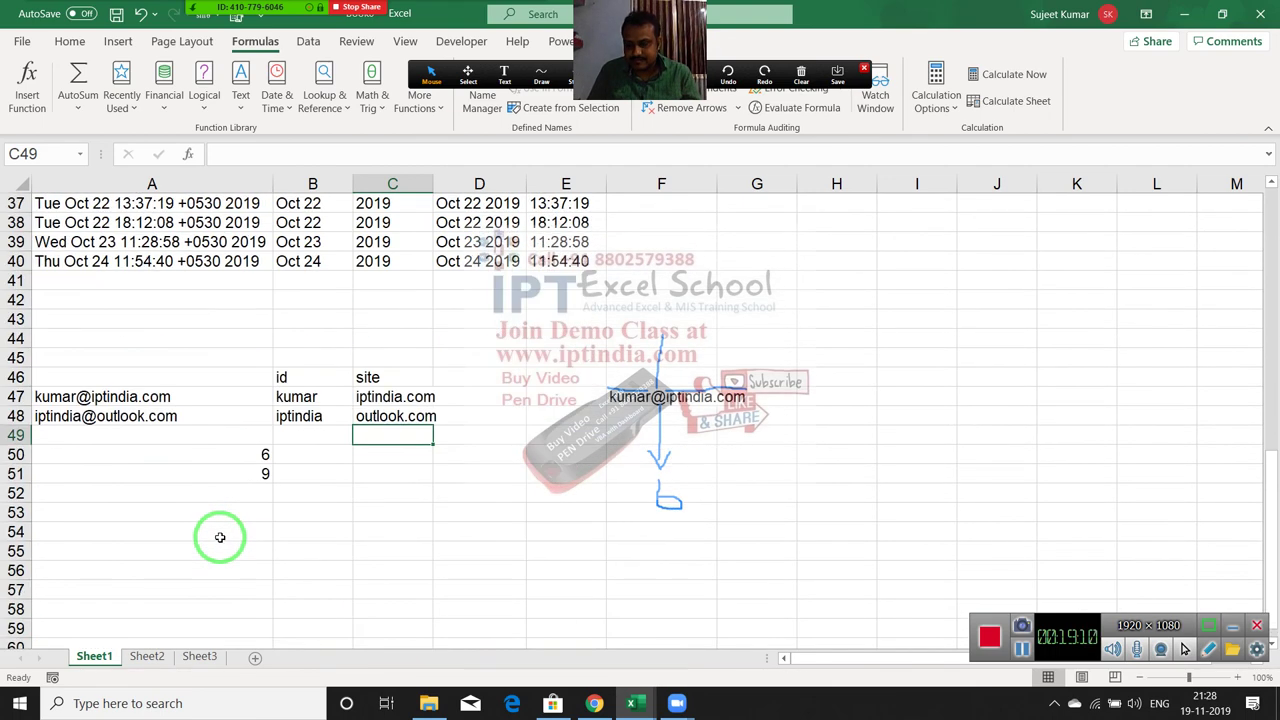
pyautogui.scroll(2, 217, 535)
pyautogui.scroll(-3, 214, 534)
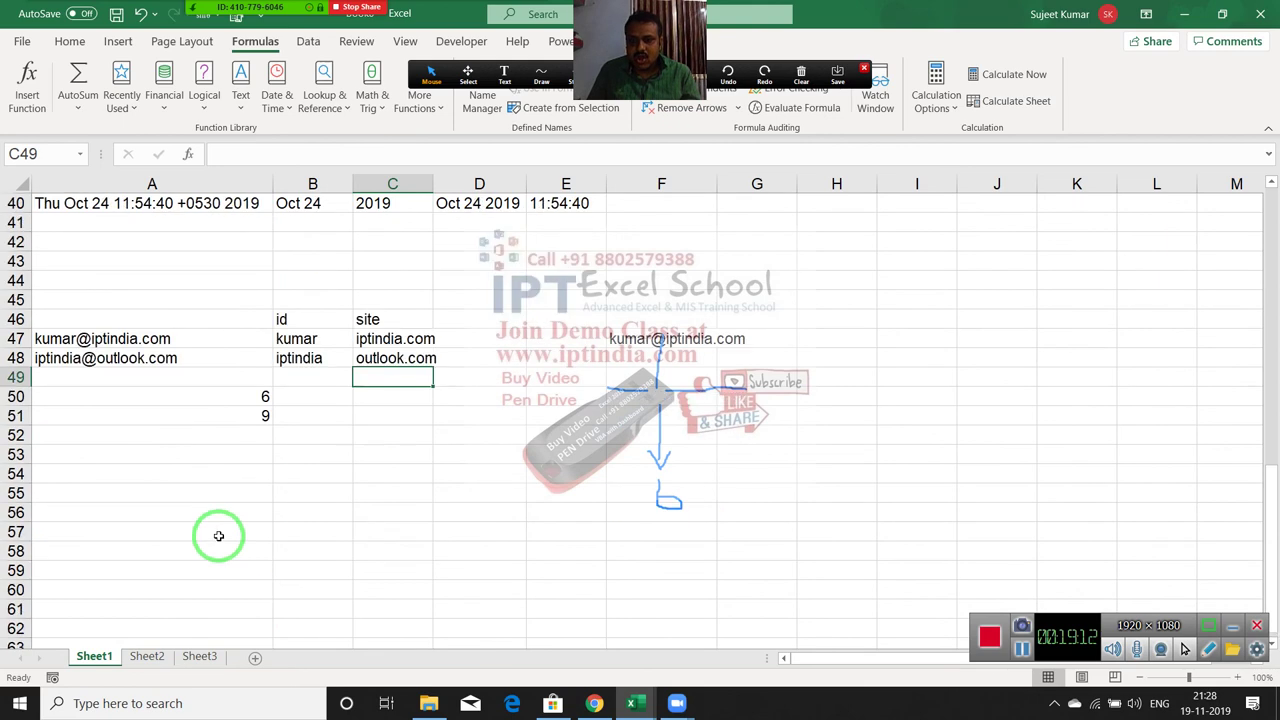
pyautogui.moveTo(212, 530)
pyautogui.mouseDown()
pyautogui.moveTo(126, 449)
pyautogui.moveTo(206, 426)
pyautogui.mouseUp()
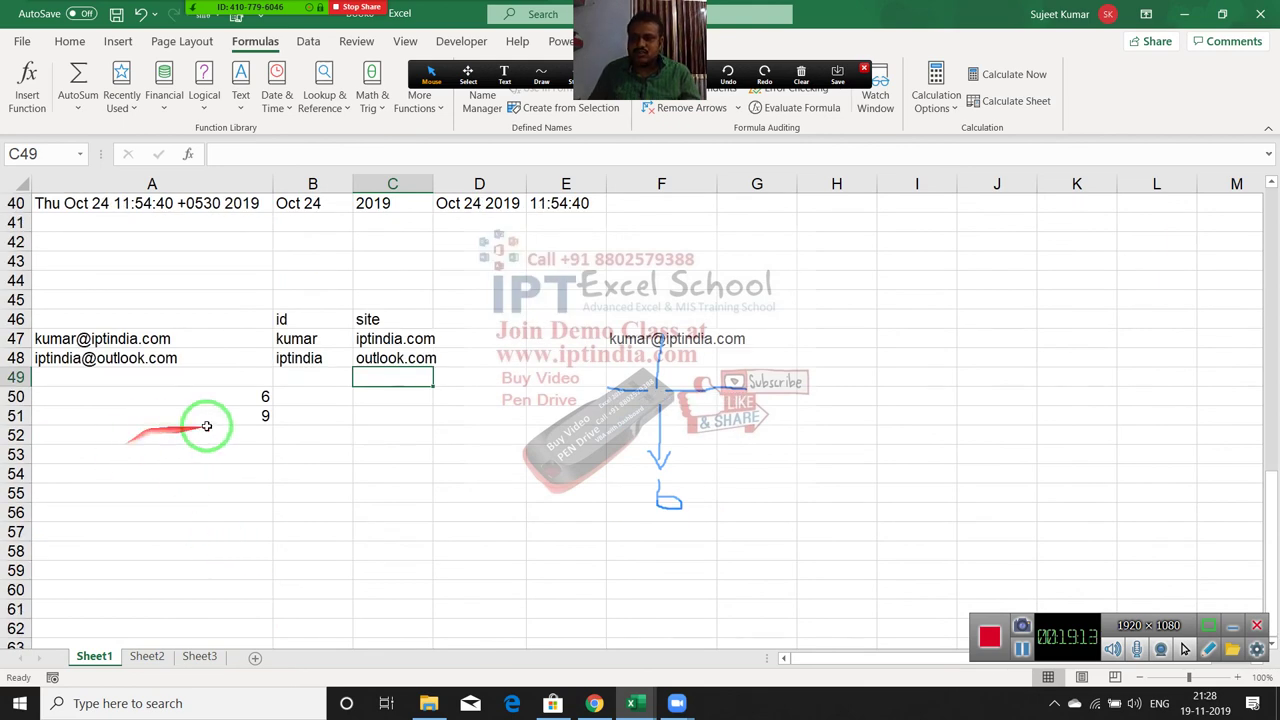
# Step: Enter =UPPER(C47) in D47 to show IPTINDIA.COM
pyautogui.click(483, 341)
pyautogui.write('=u')
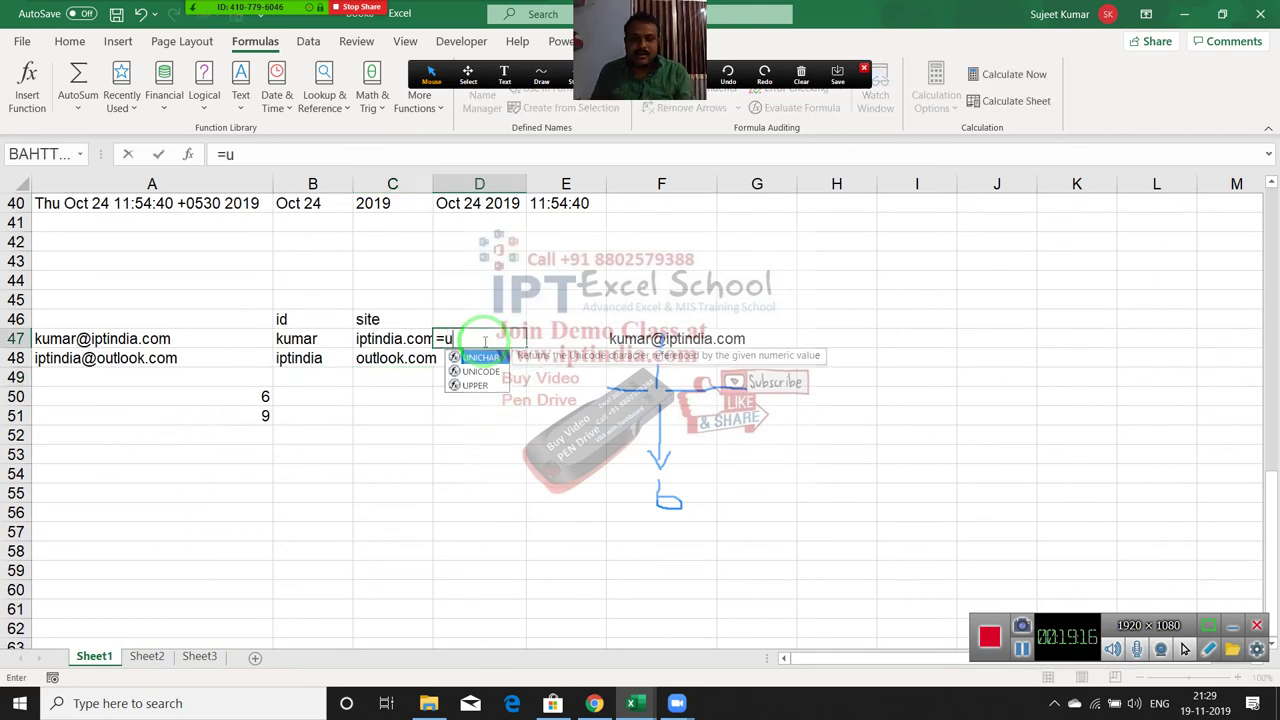
pyautogui.press('Tab')
pyautogui.press('Escape')
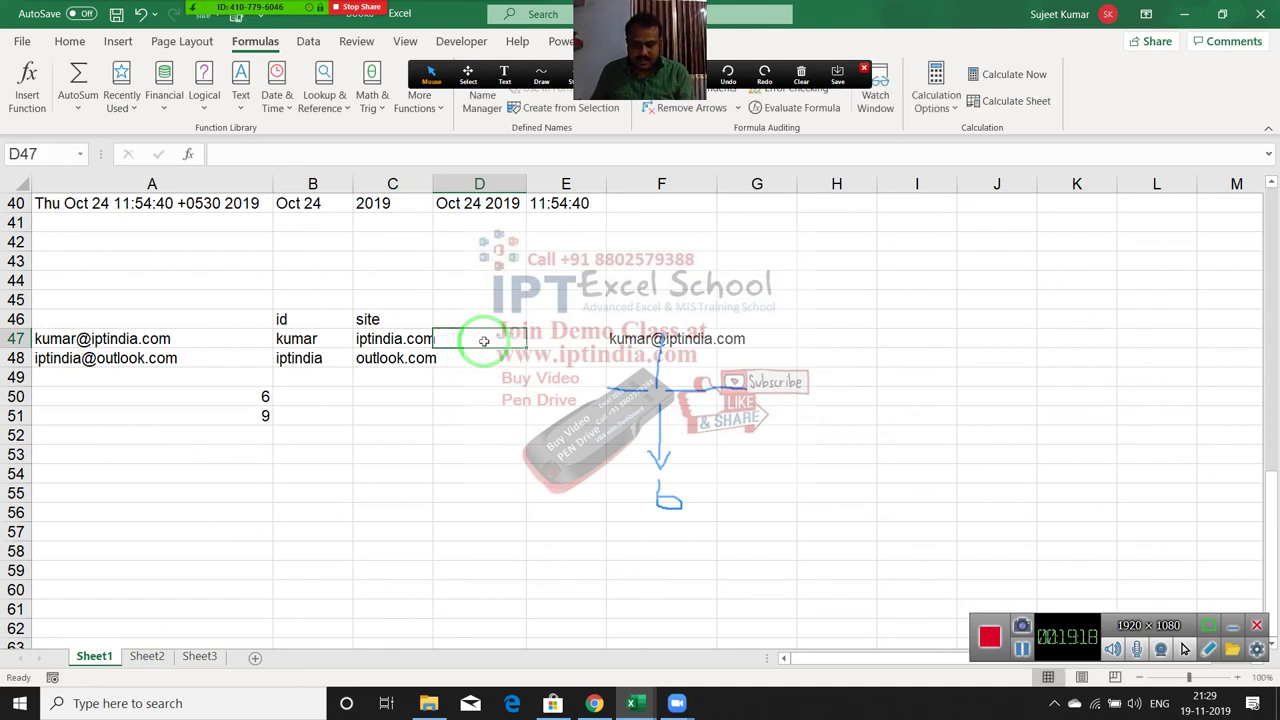
pyautogui.write('=up')
pyautogui.press('Tab')
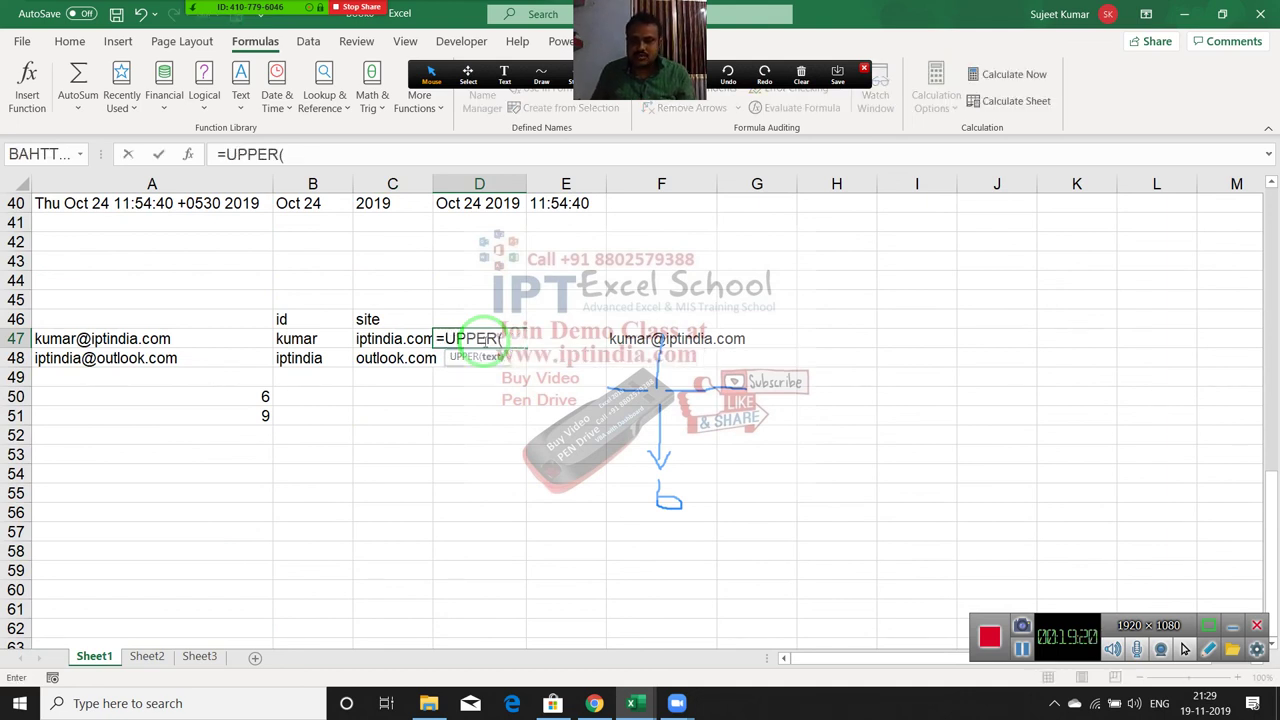
pyautogui.press('Left')
pyautogui.press('Return')
# Step: Enter a LOWER formula on the site in D48, showing iptindia.com
pyautogui.write('=')
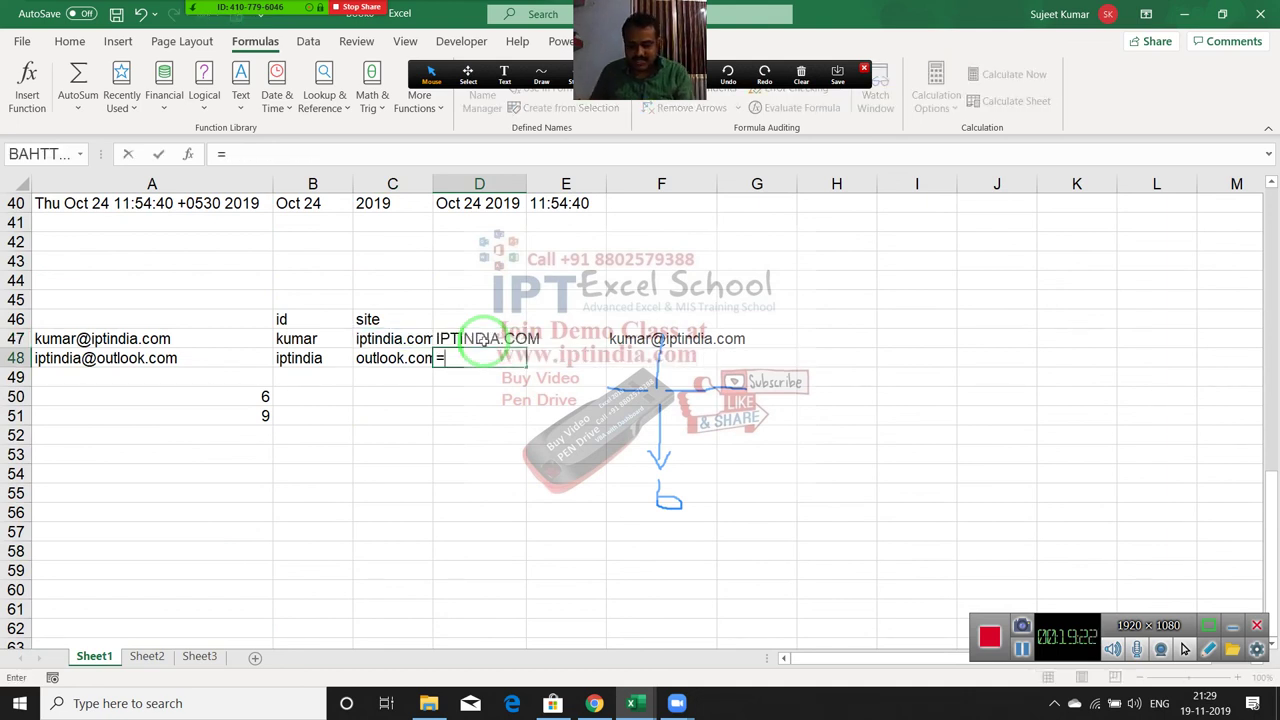
pyautogui.write('lo')
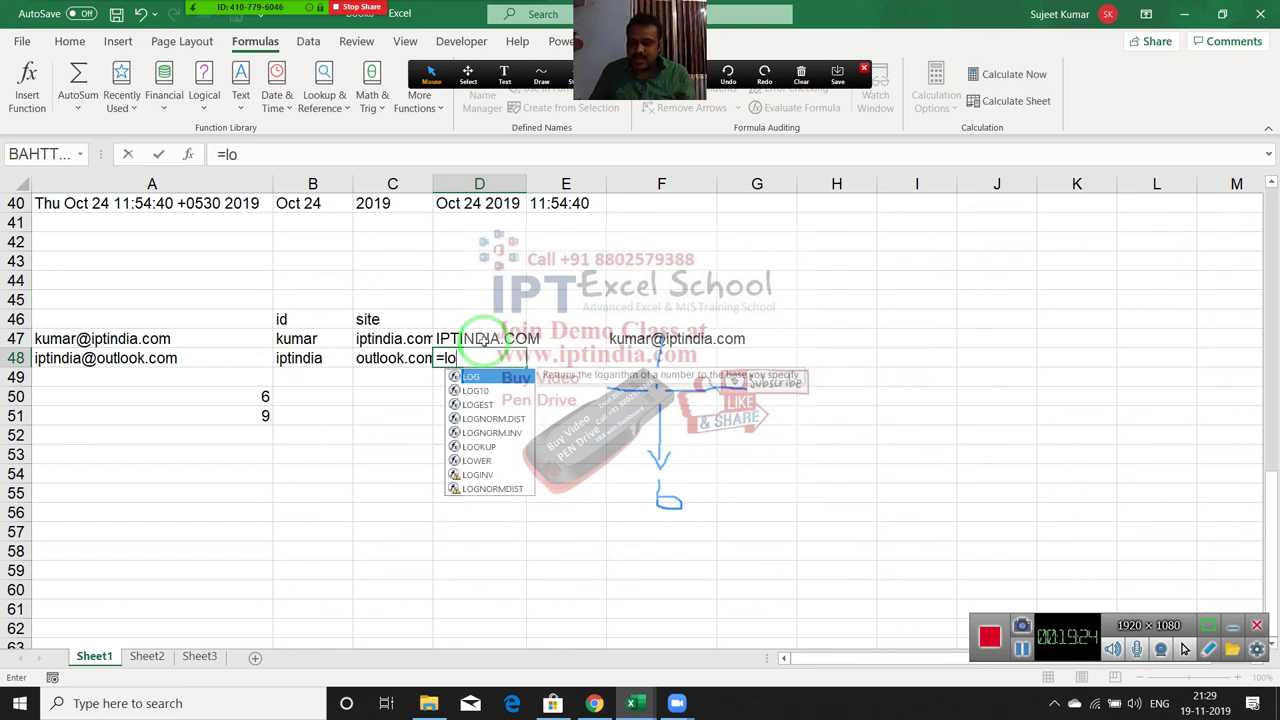
pyautogui.write('w')
pyautogui.press('Tab')
pyautogui.press('Left')
pyautogui.press('Return')
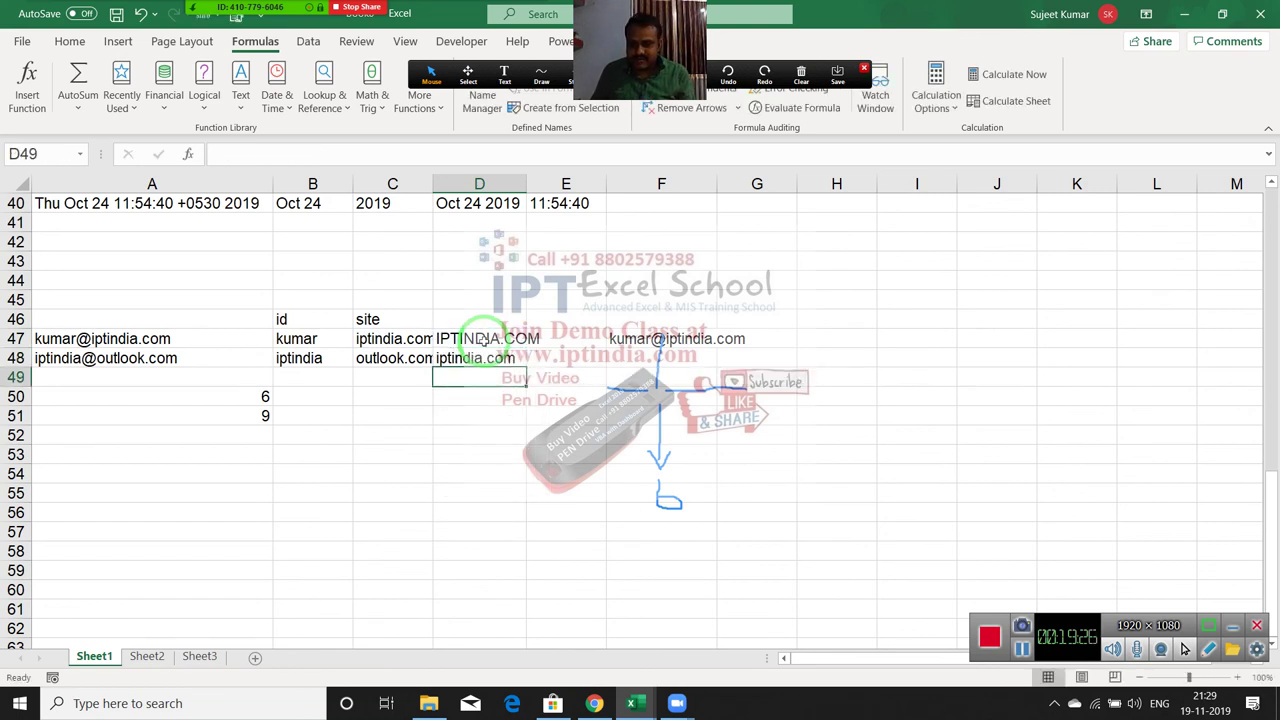
# Step: Enter =PROPER(D48) in D49 to show Iptindia.Com
pyautogui.write('=p')
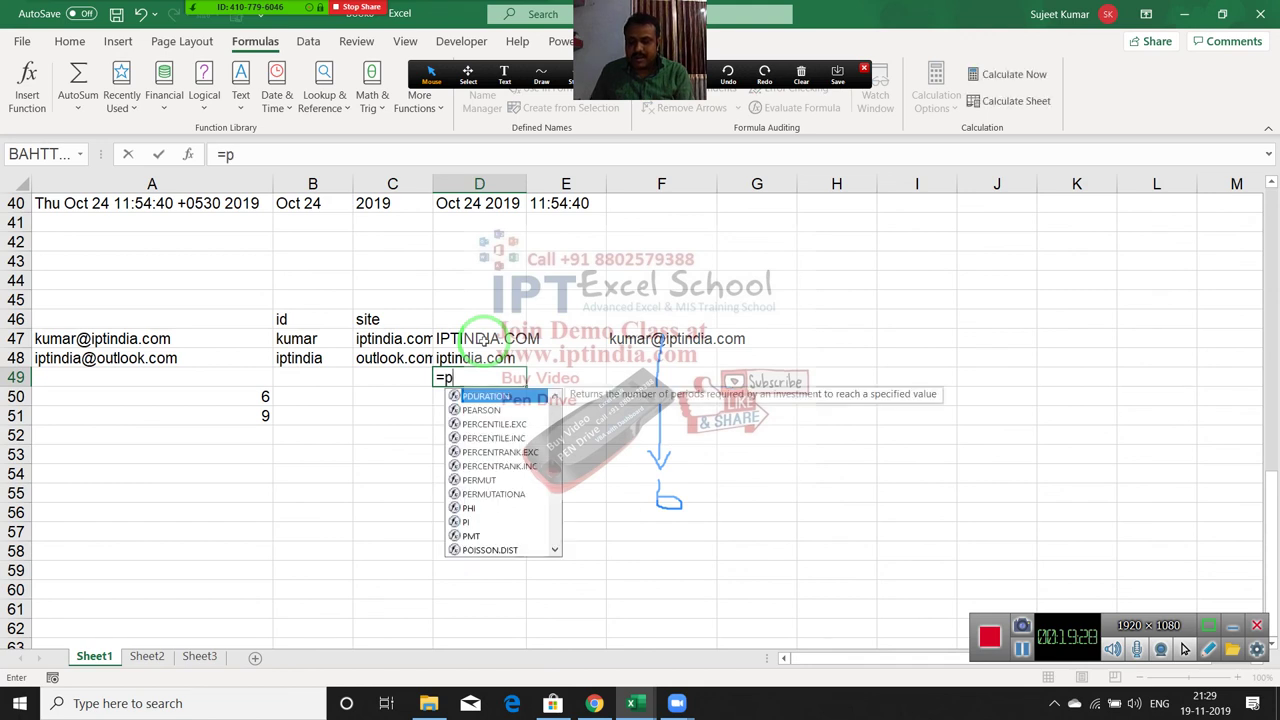
pyautogui.write('r')
pyautogui.press('Down')
pyautogui.press('Down')
pyautogui.press('Down')
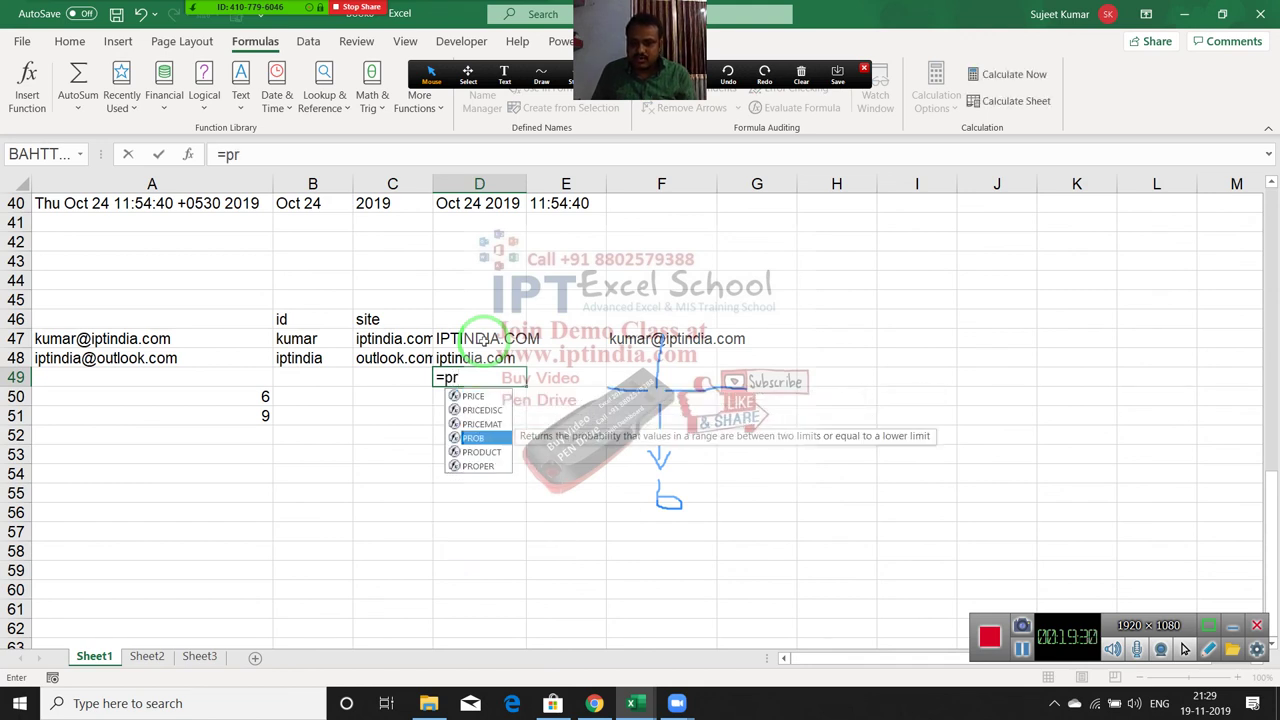
pyautogui.press('Down')
pyautogui.press('Down')
pyautogui.press('Tab')
pyautogui.press('Up')
pyautogui.press('Return')
pyautogui.press('Up')
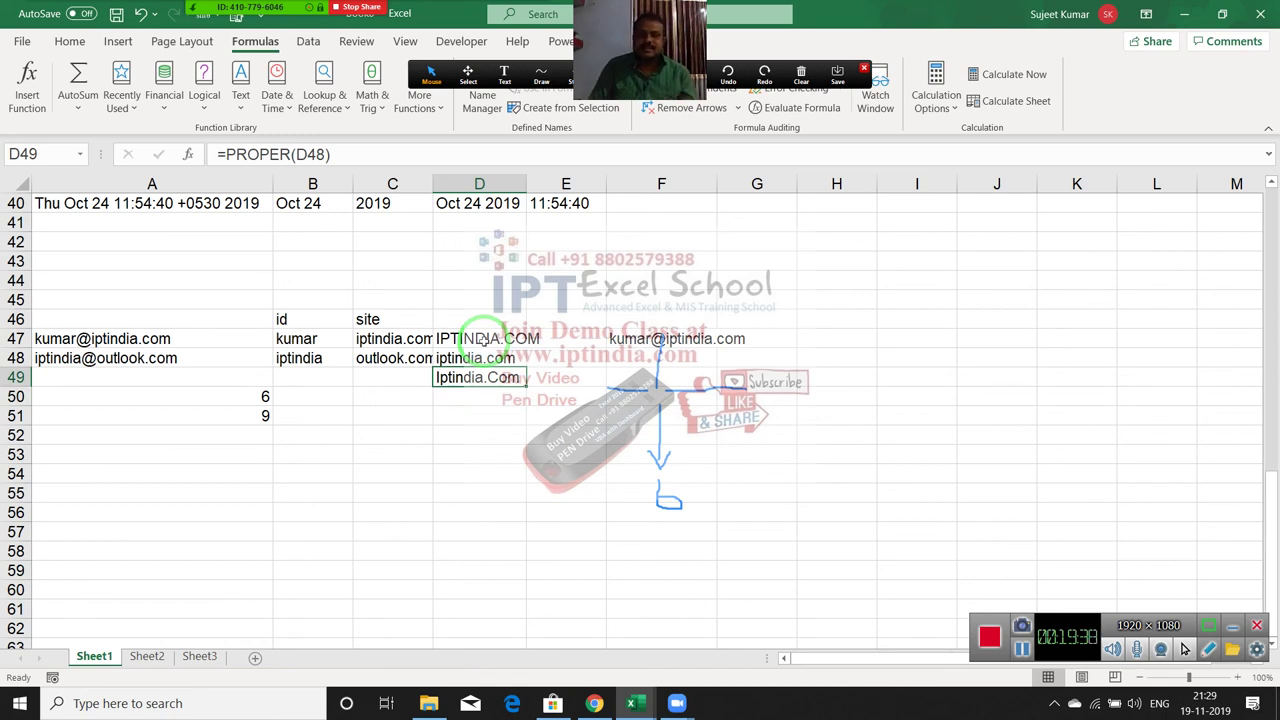
# Step: Minimise Excel to the desktop and stop the Zoom recording
pyautogui.press('super+d')
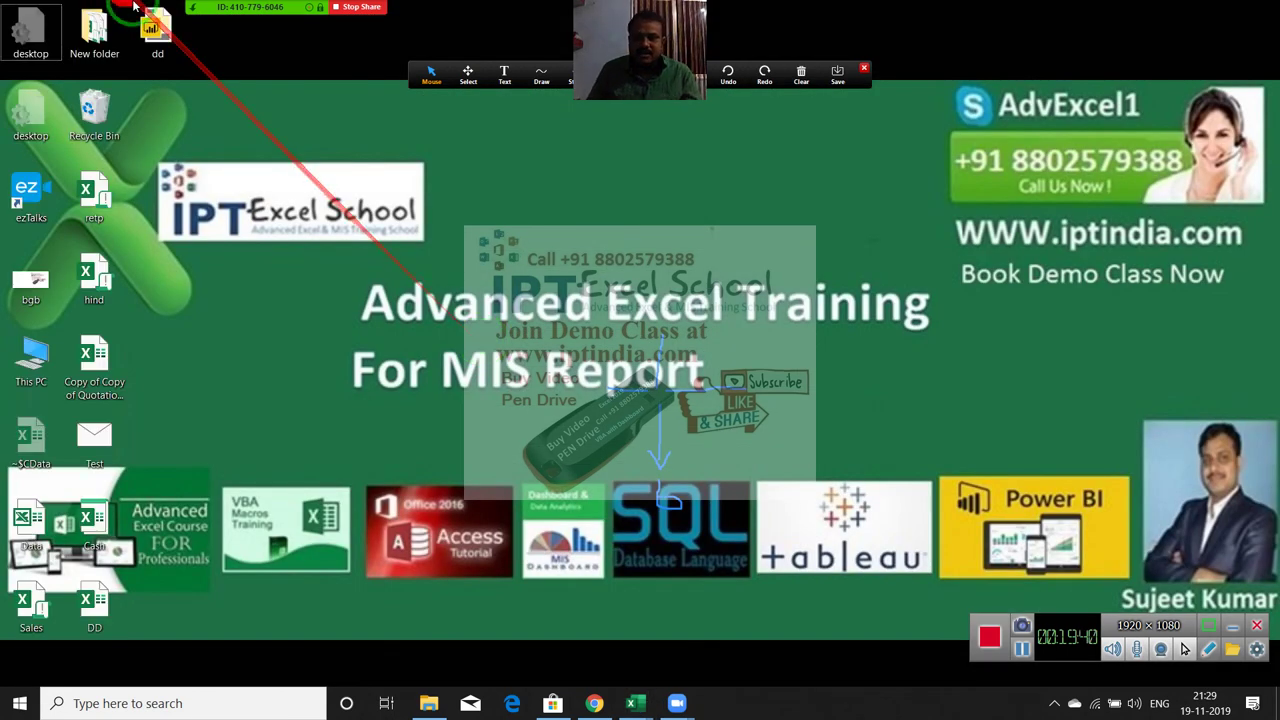
pyautogui.click(540, 17)
pyautogui.click(555, 105)
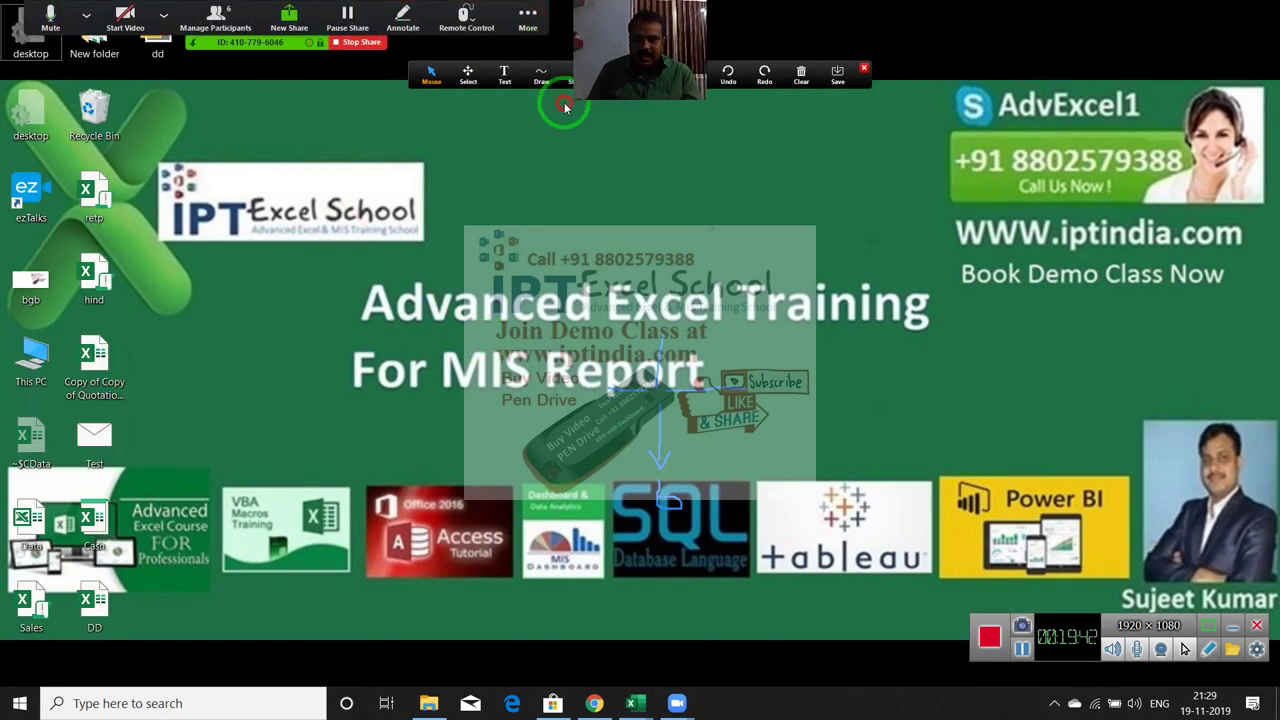